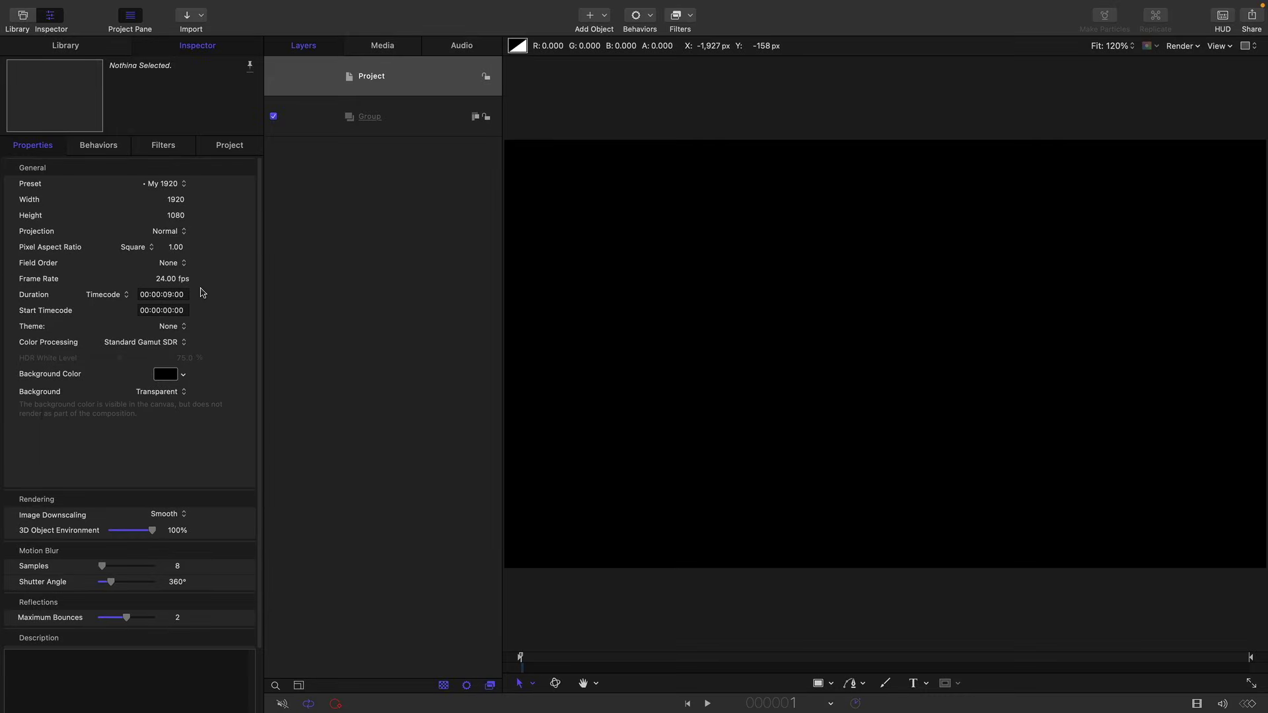
- Rename the default group to BG
{"action": "left_click", "coordinate": [406, 123]}
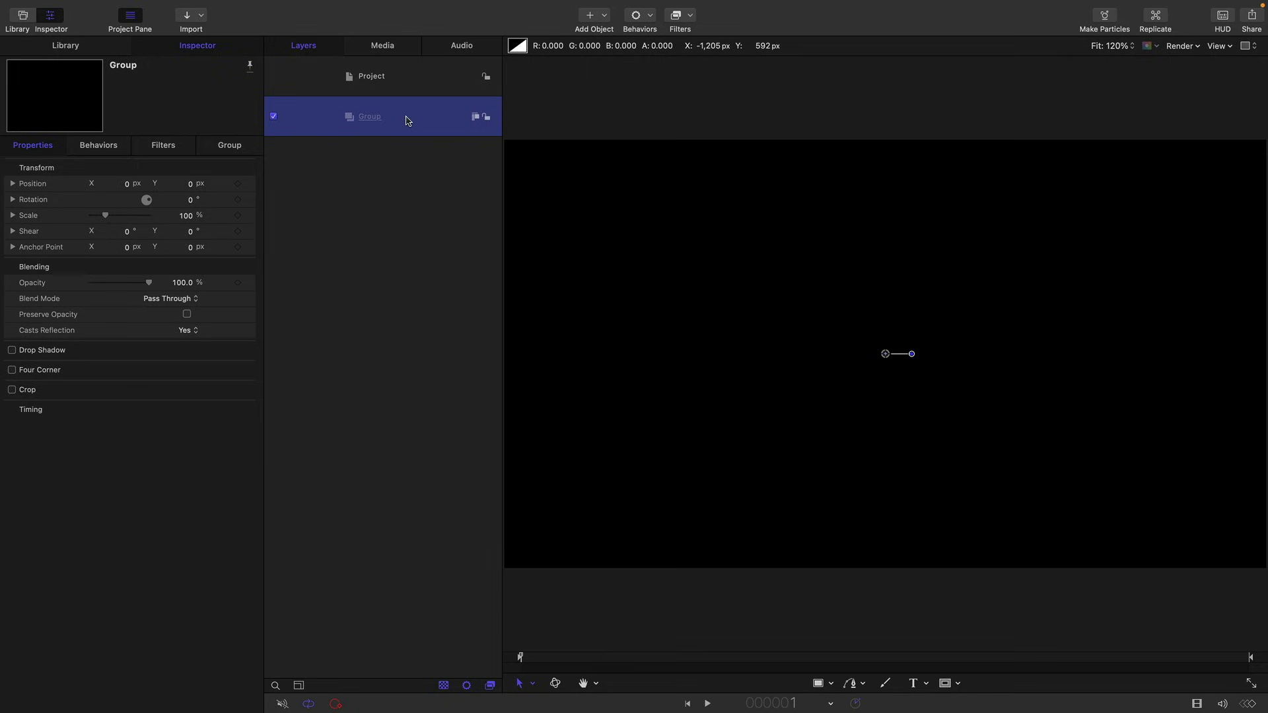
{"action": "double_click", "coordinate": [387, 121]}
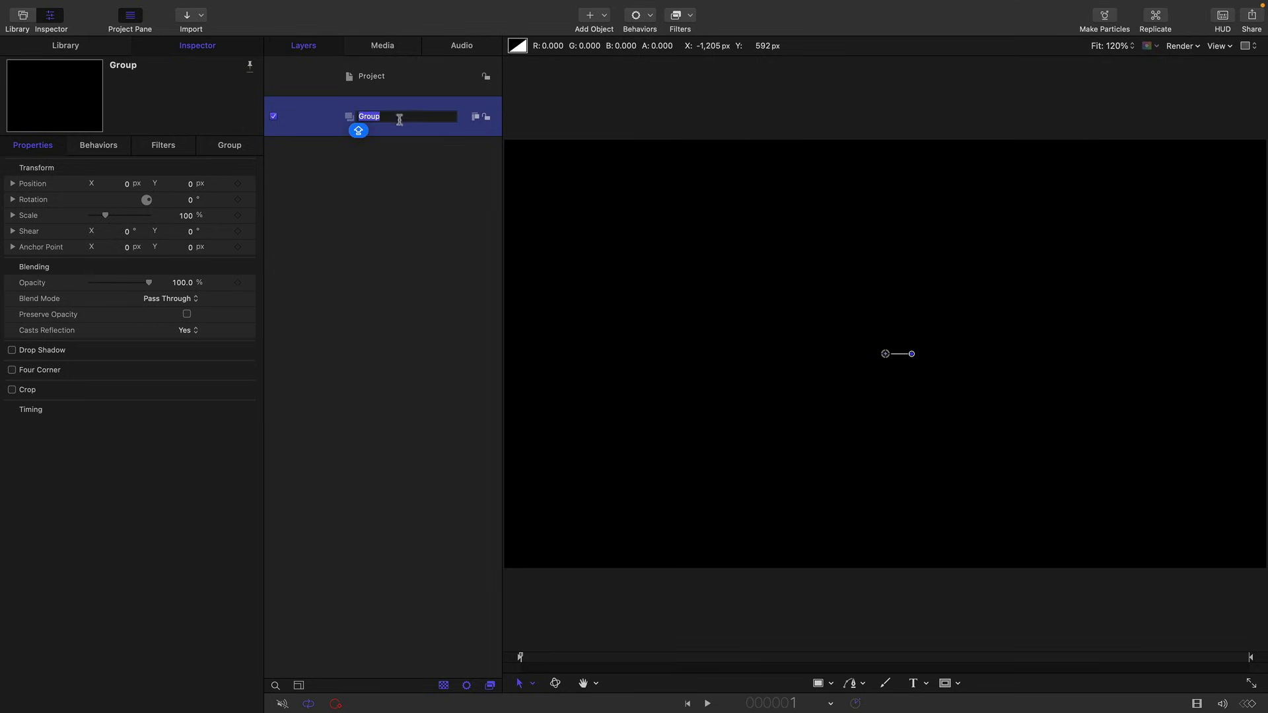
{"action": "type", "text": "BG"}
{"action": "key", "text": "Return"}
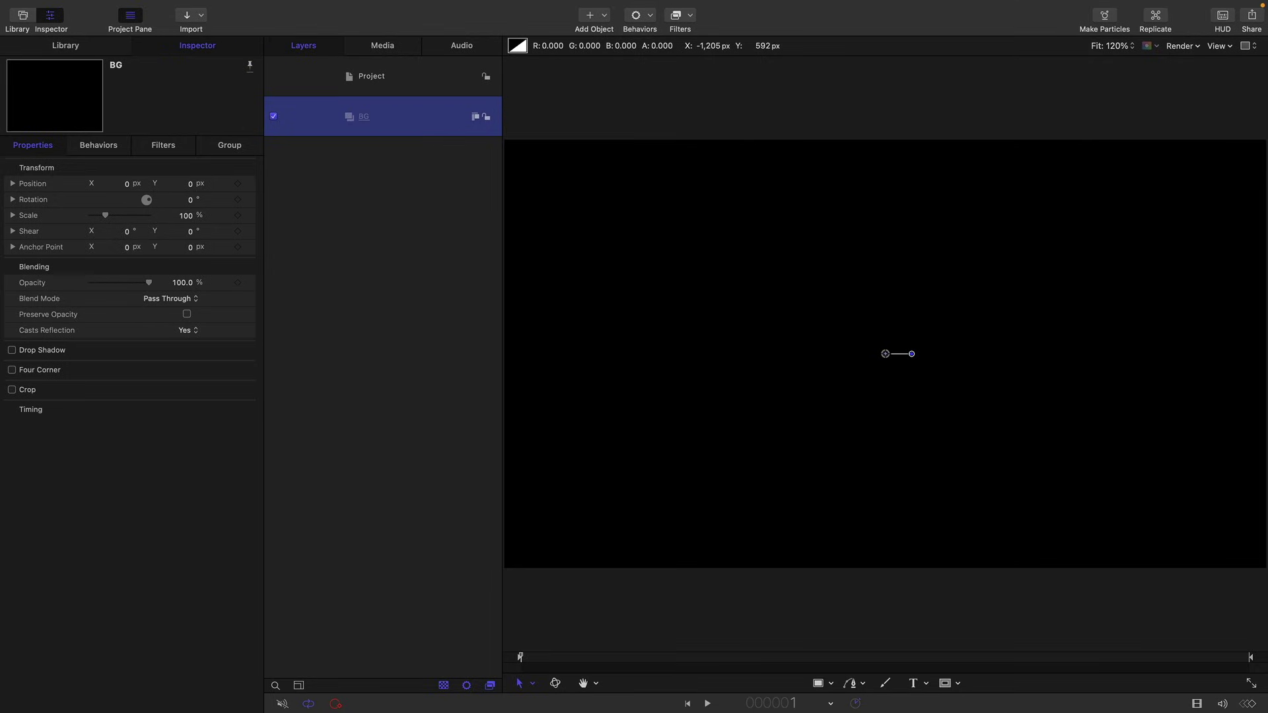
{"action": "right_click", "coordinate": [371, 253]}
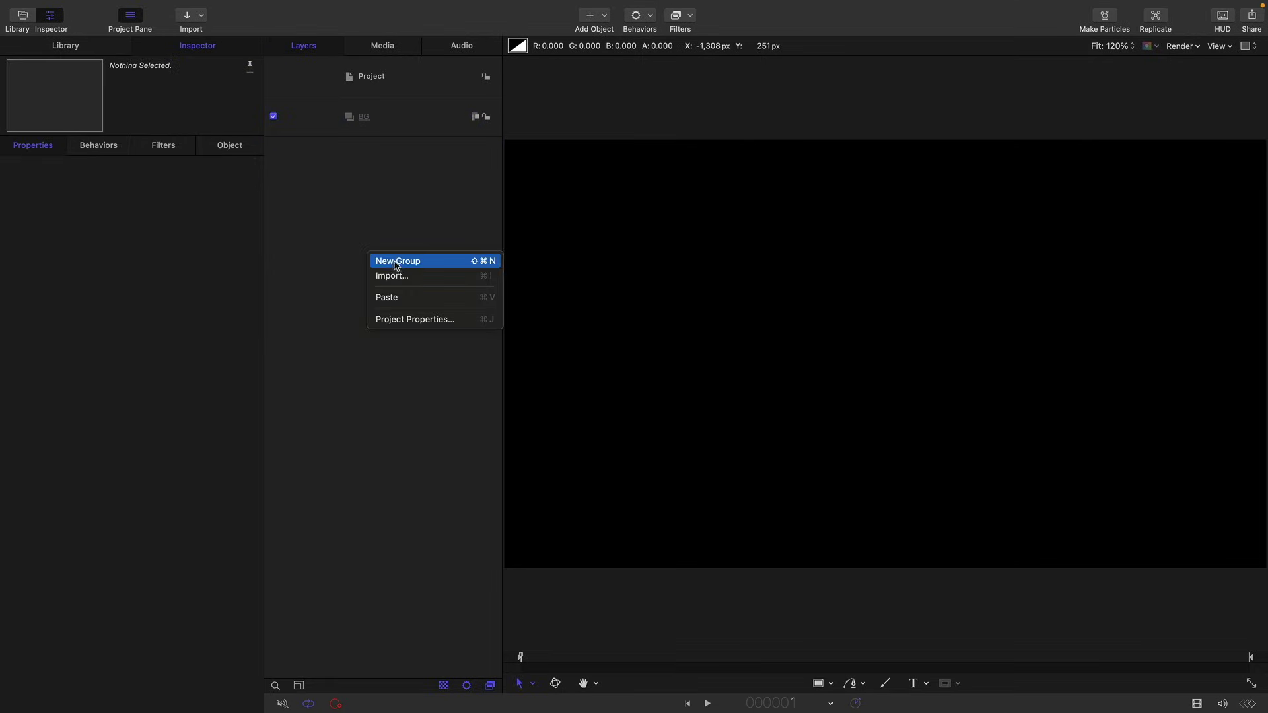
{"action": "key", "text": "Escape"}
- Add two new groups above BG named GLASS and SHINE
{"action": "key", "text": "super+shift+n"}
{"action": "double_click", "coordinate": [371, 115]}
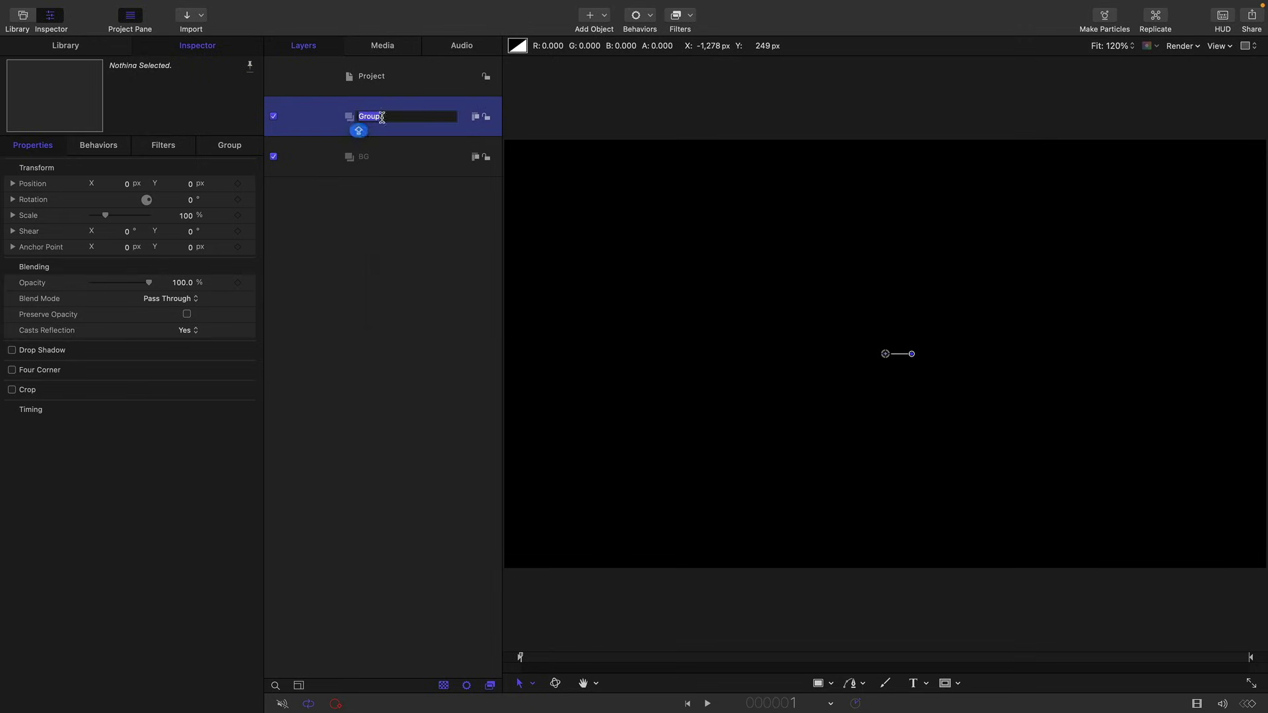
{"action": "type", "text": "GLASS"}
{"action": "key", "text": "Return"}
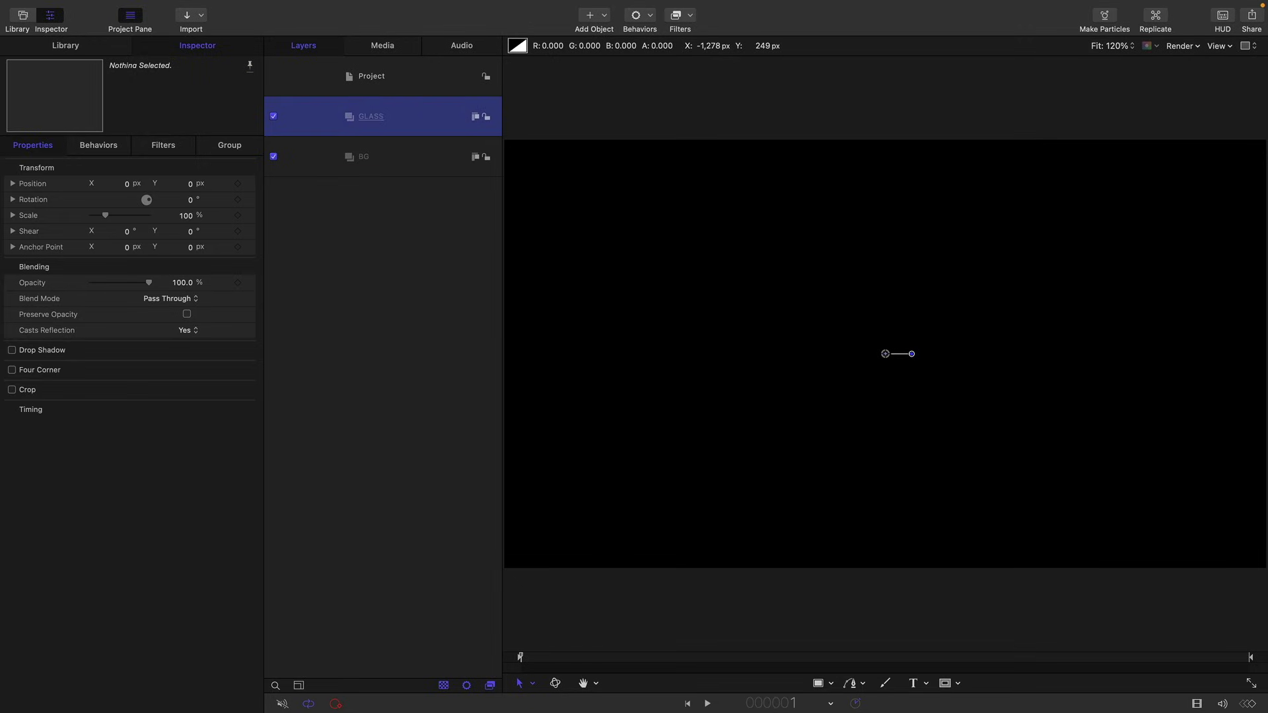
{"action": "right_click", "coordinate": [336, 223]}
{"action": "left_click", "coordinate": [371, 231]}
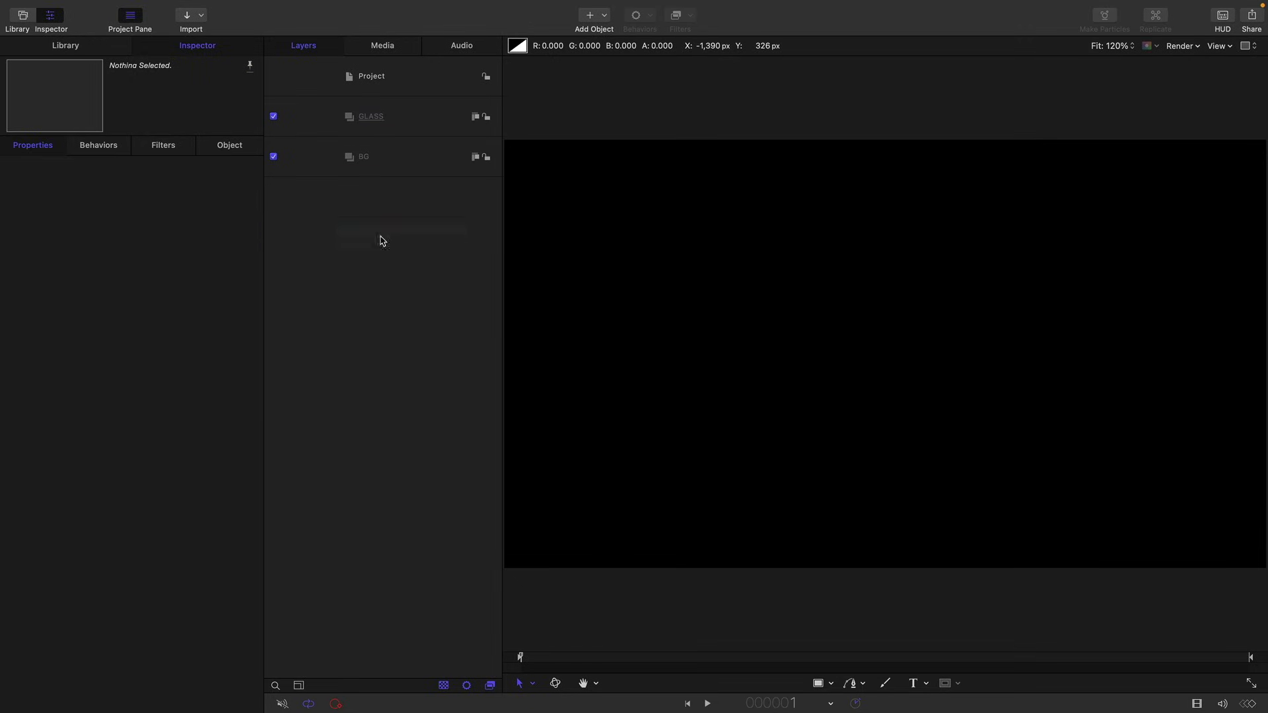
{"action": "double_click", "coordinate": [383, 117]}
{"action": "type", "text": "SHINE"}
{"action": "key", "text": "Return"}
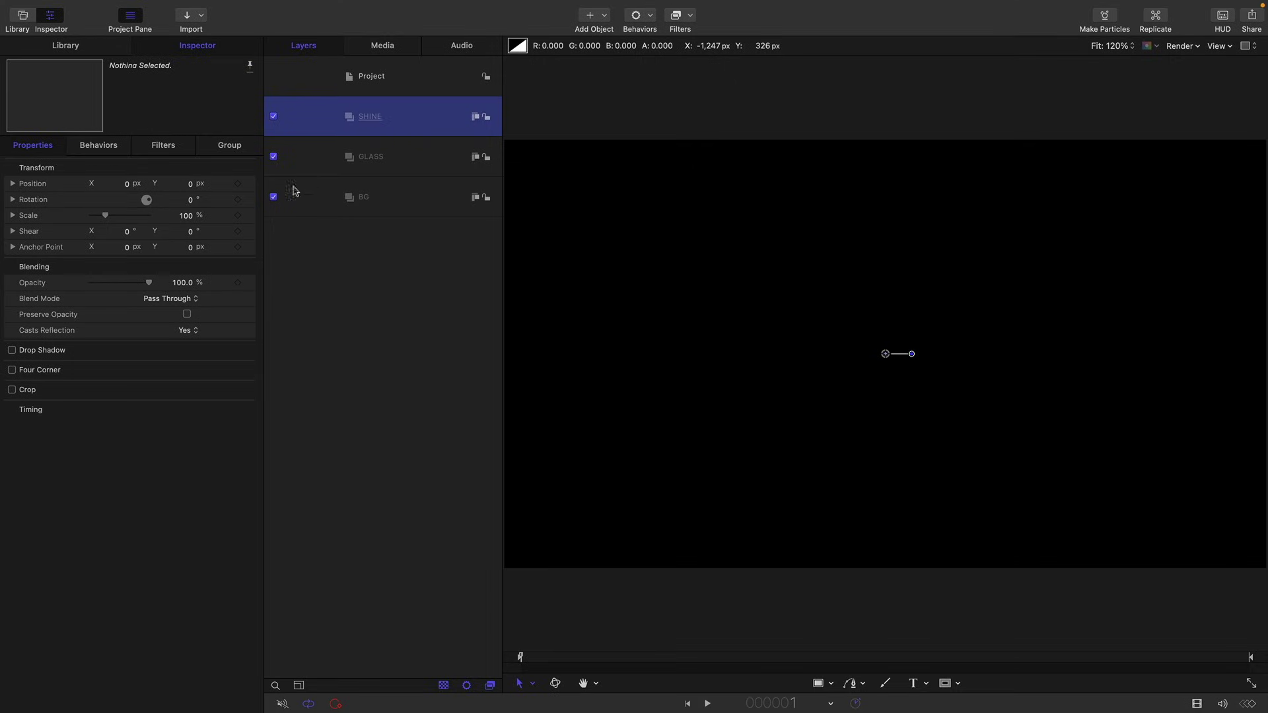
- Add two more groups named PRISM and DISPLACE 1
{"action": "right_click", "coordinate": [357, 295]}
{"action": "left_click", "coordinate": [382, 298]}
{"action": "double_click", "coordinate": [373, 116]}
{"action": "type", "text": "PRISM"}
{"action": "key", "text": "Return"}
{"action": "right_click", "coordinate": [339, 293]}
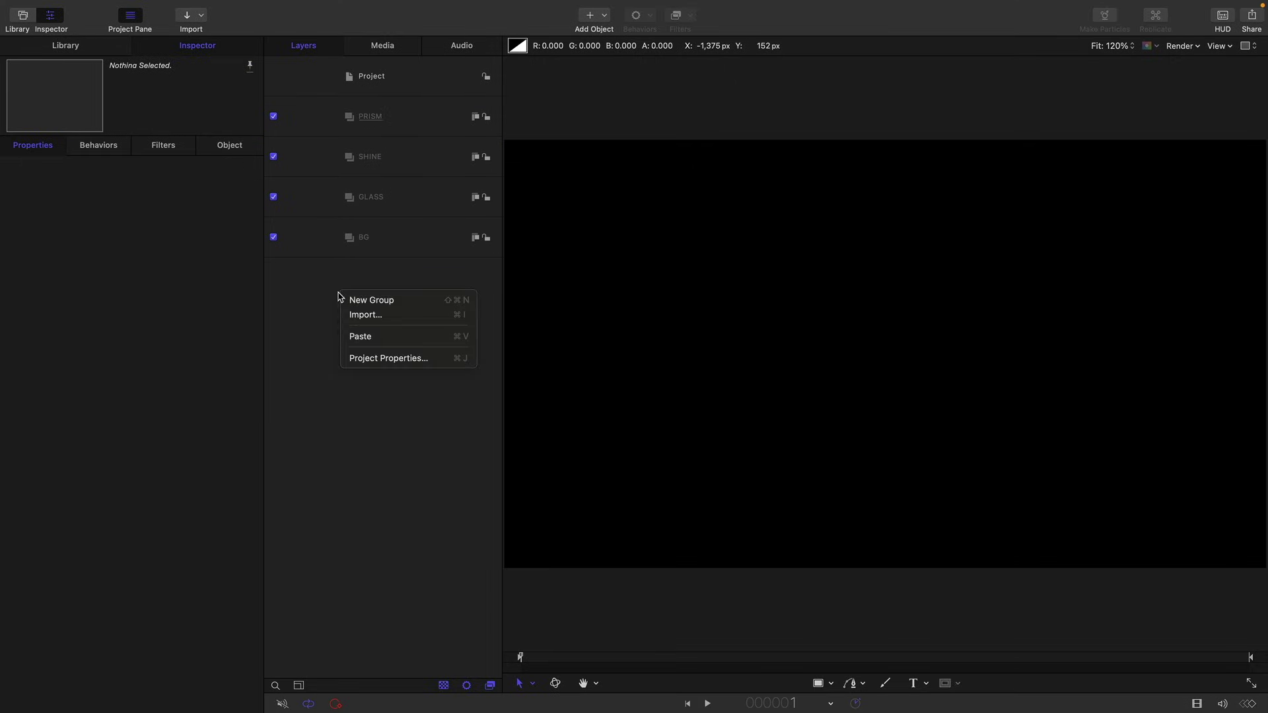
{"action": "left_click", "coordinate": [370, 296]}
{"action": "double_click", "coordinate": [373, 119]}
{"action": "type", "text": "DISPLACE 1"}
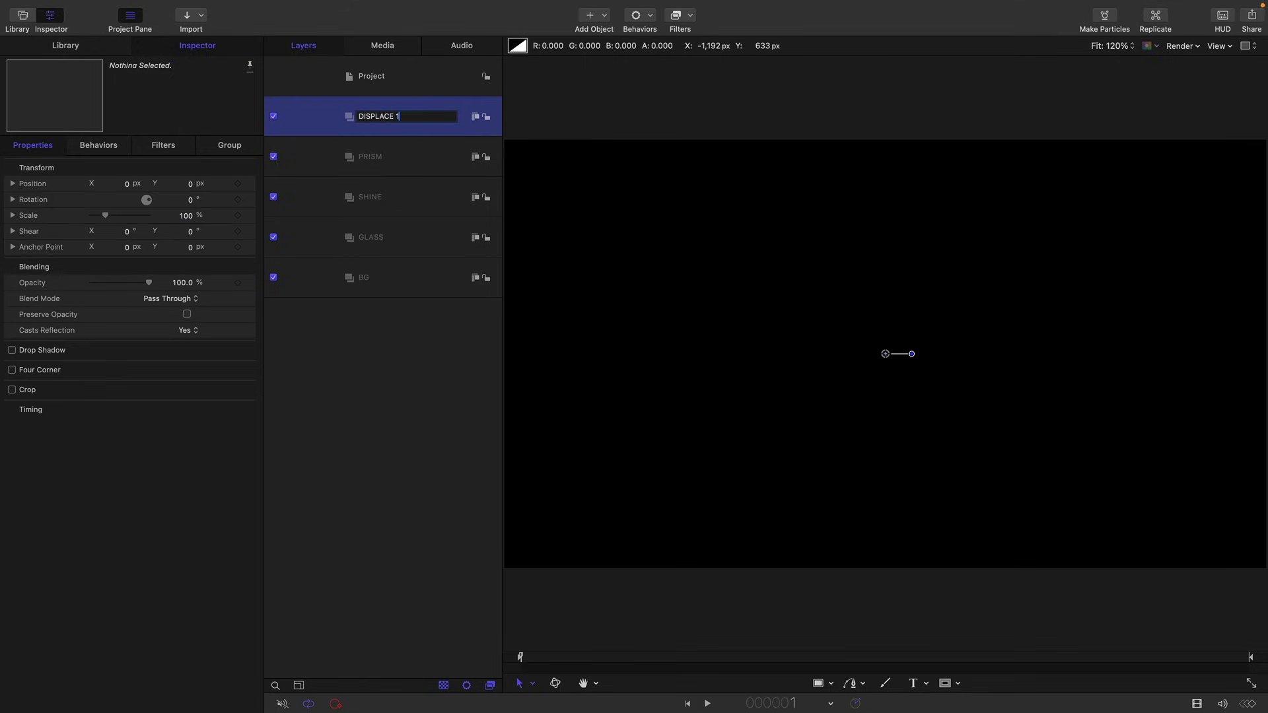
{"action": "key", "text": "Return"}
- Duplicate DISPLACE 1 and rename the copy DISPLACE 2
{"action": "right_click", "coordinate": [436, 115]}
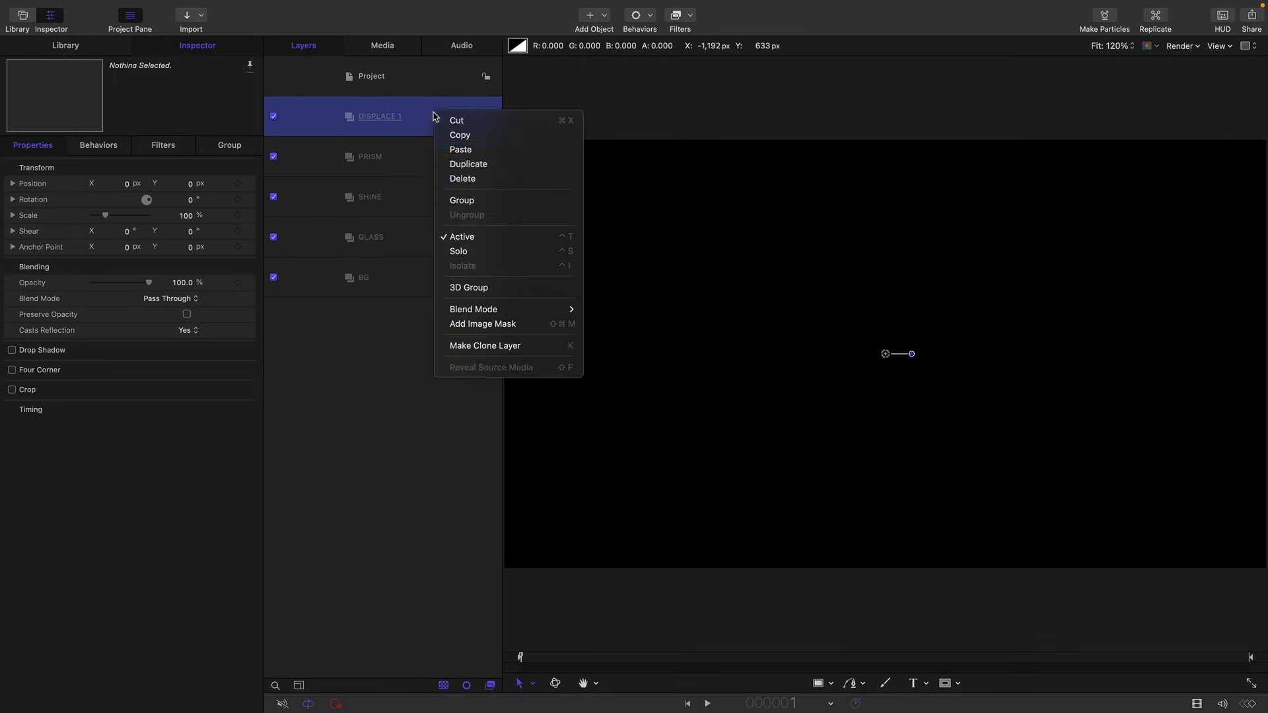
{"action": "left_click", "coordinate": [456, 163]}
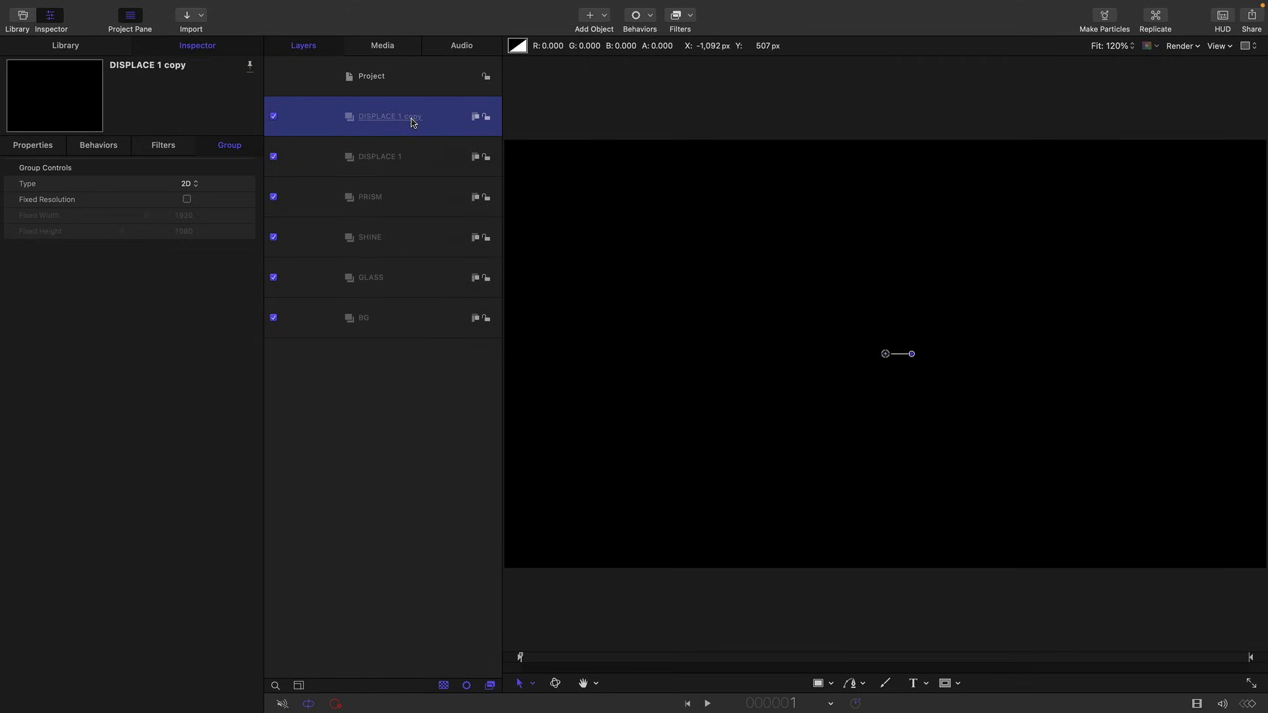
{"action": "left_click", "coordinate": [404, 118]}
{"action": "left_click", "coordinate": [403, 117], "text": "shift"}
{"action": "type", "text": "2"}
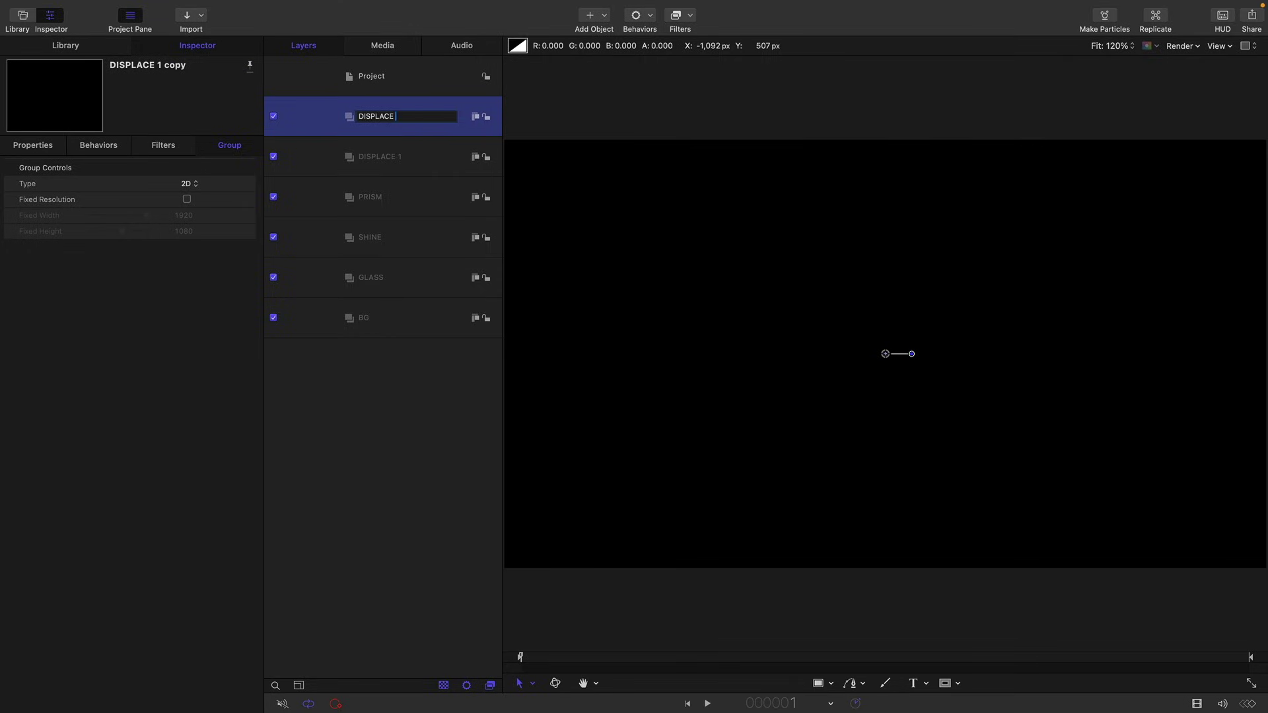
{"action": "key", "text": "Return"}
- Add a new top group named MASTER SHAPE
{"action": "right_click", "coordinate": [321, 375]}
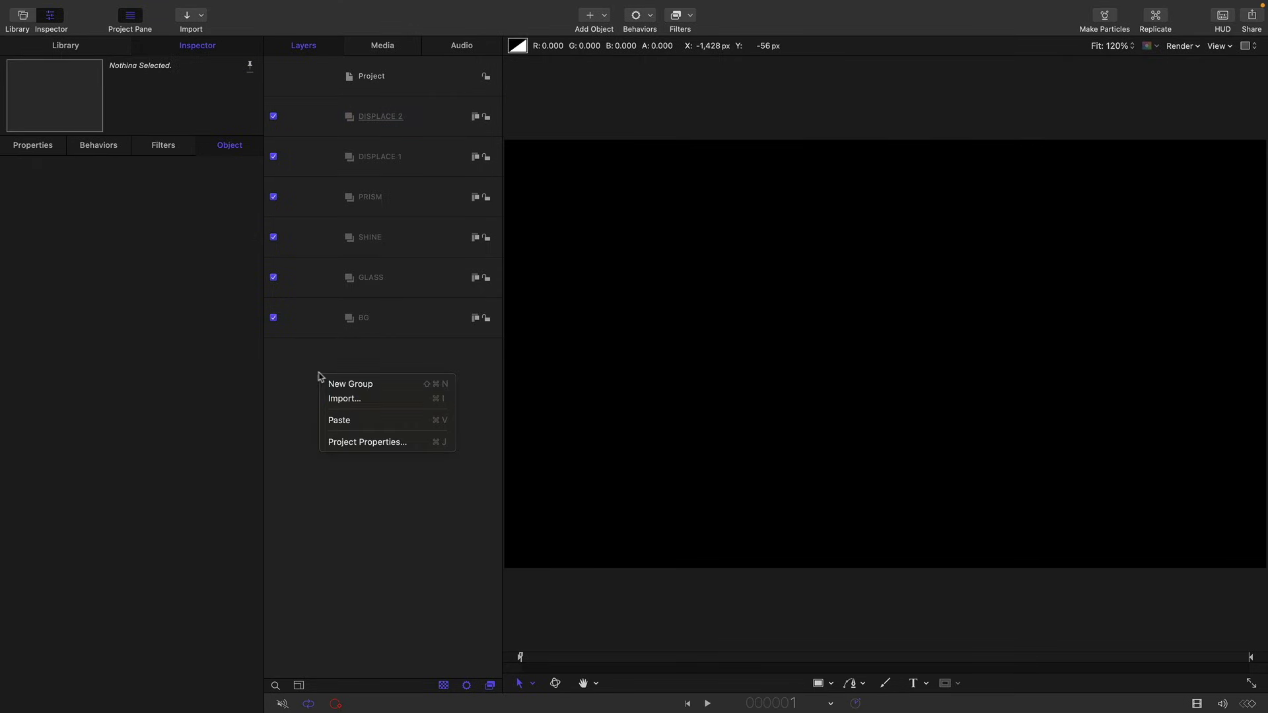
{"action": "left_click", "coordinate": [350, 383]}
{"action": "double_click", "coordinate": [366, 117]}
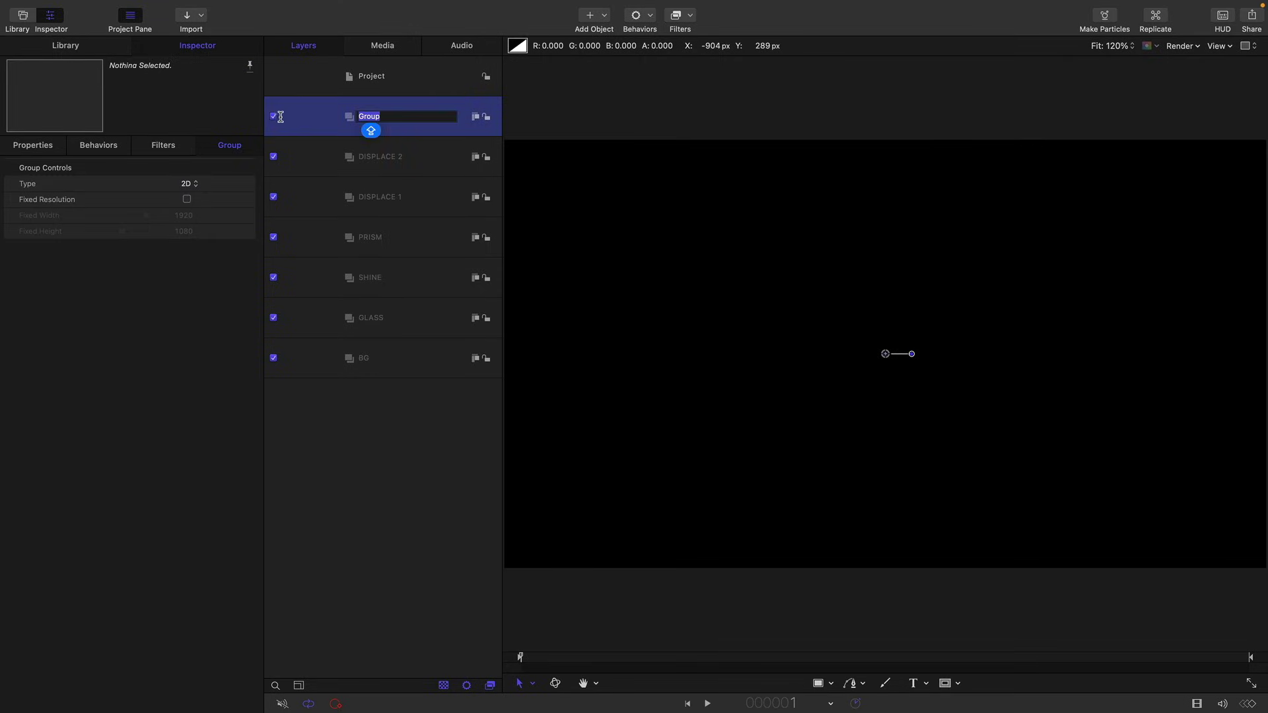
{"action": "type", "text": "MASTER SHAPE"}
{"action": "key", "text": "Return"}
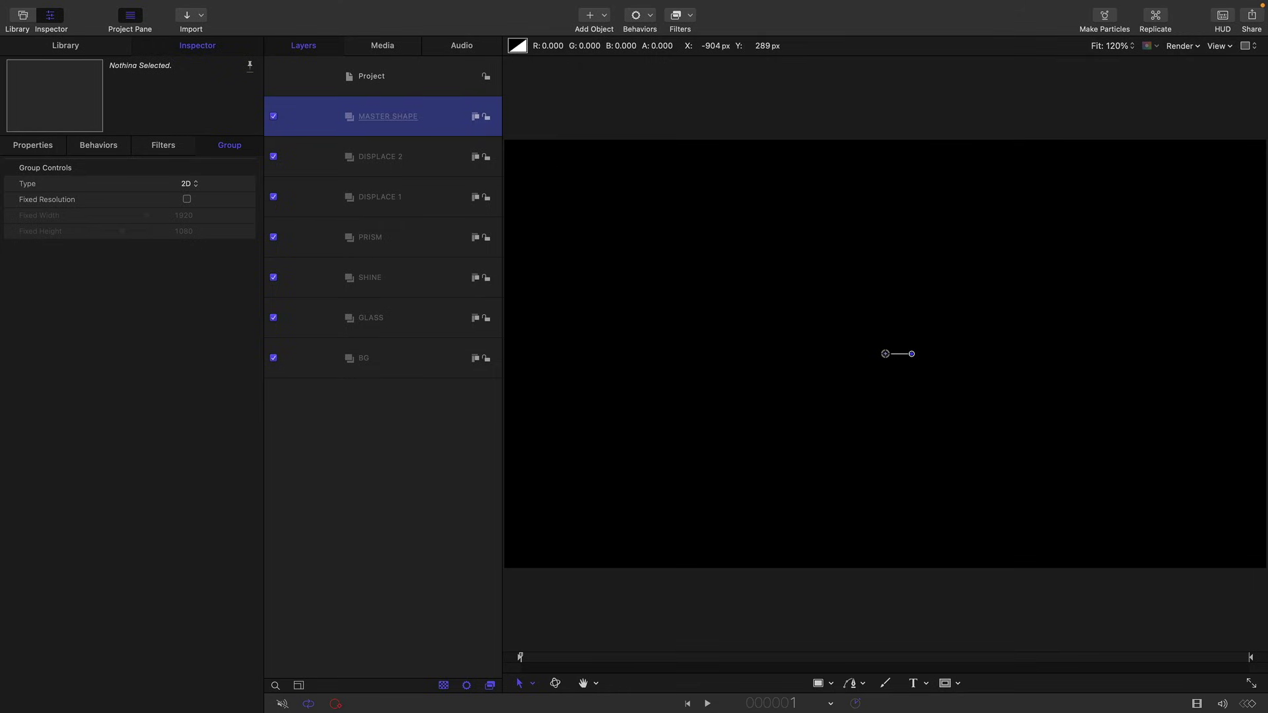
- Import MATTE ASSET.mov and LakeImage.jpg into the BG group
{"action": "left_click", "coordinate": [363, 358]}
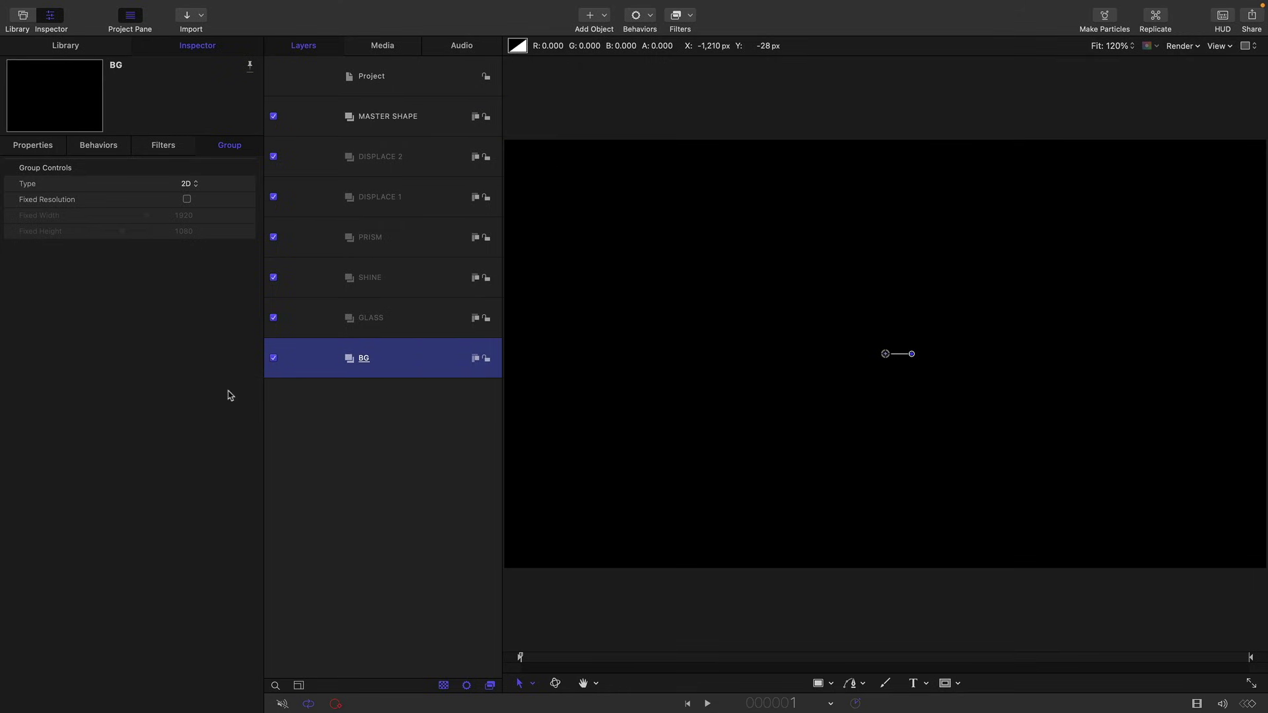
{"action": "left_click", "coordinate": [189, 16]}
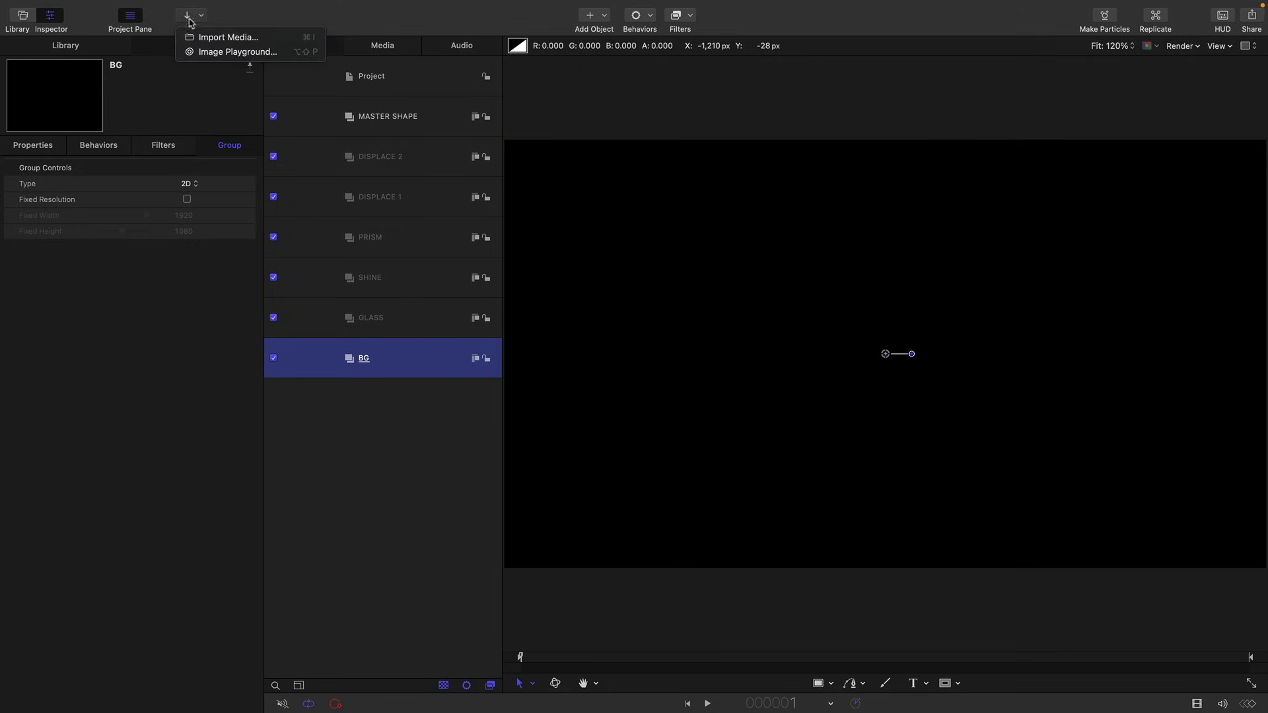
{"action": "left_click", "coordinate": [218, 34]}
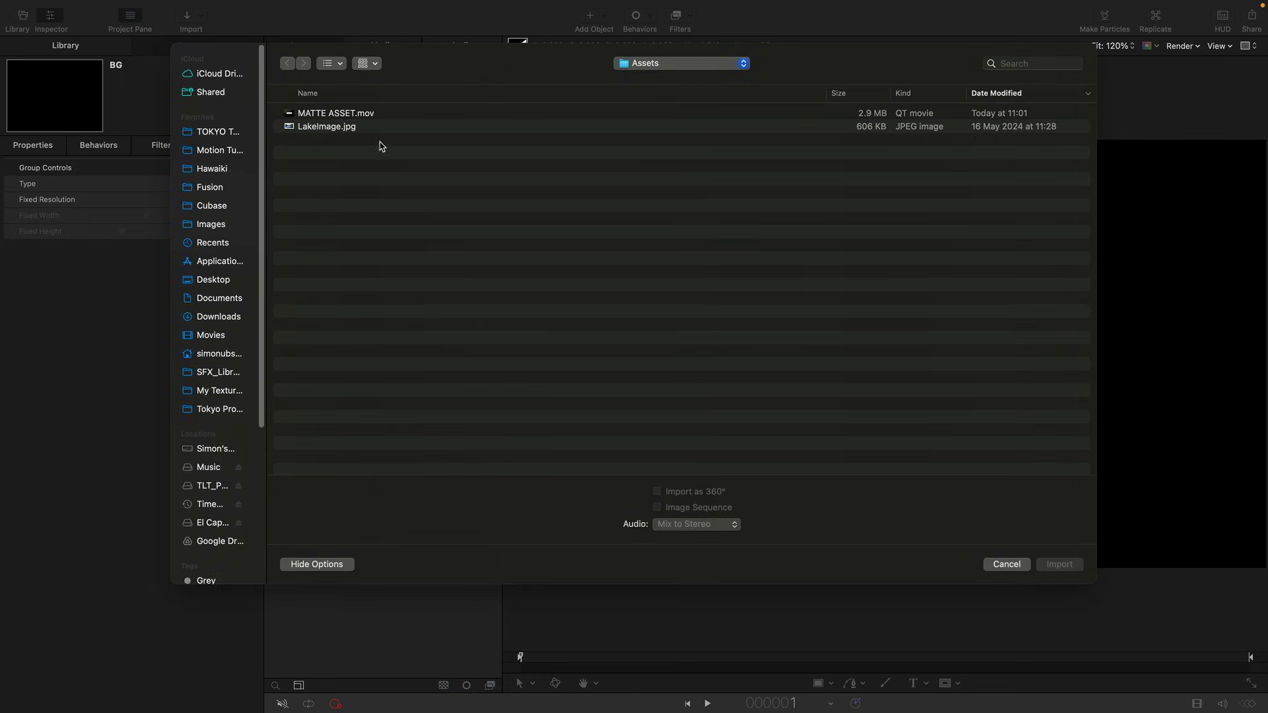
{"action": "key", "text": "super+a"}
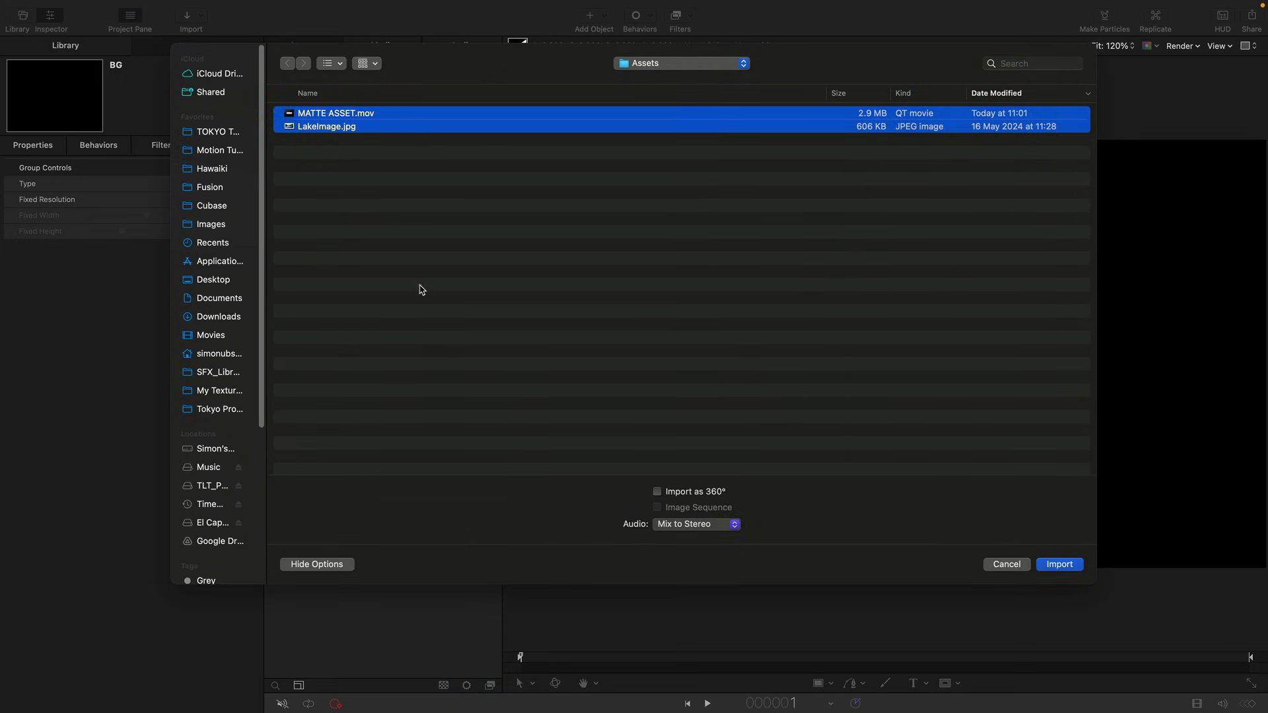
{"action": "left_click", "coordinate": [1060, 565]}
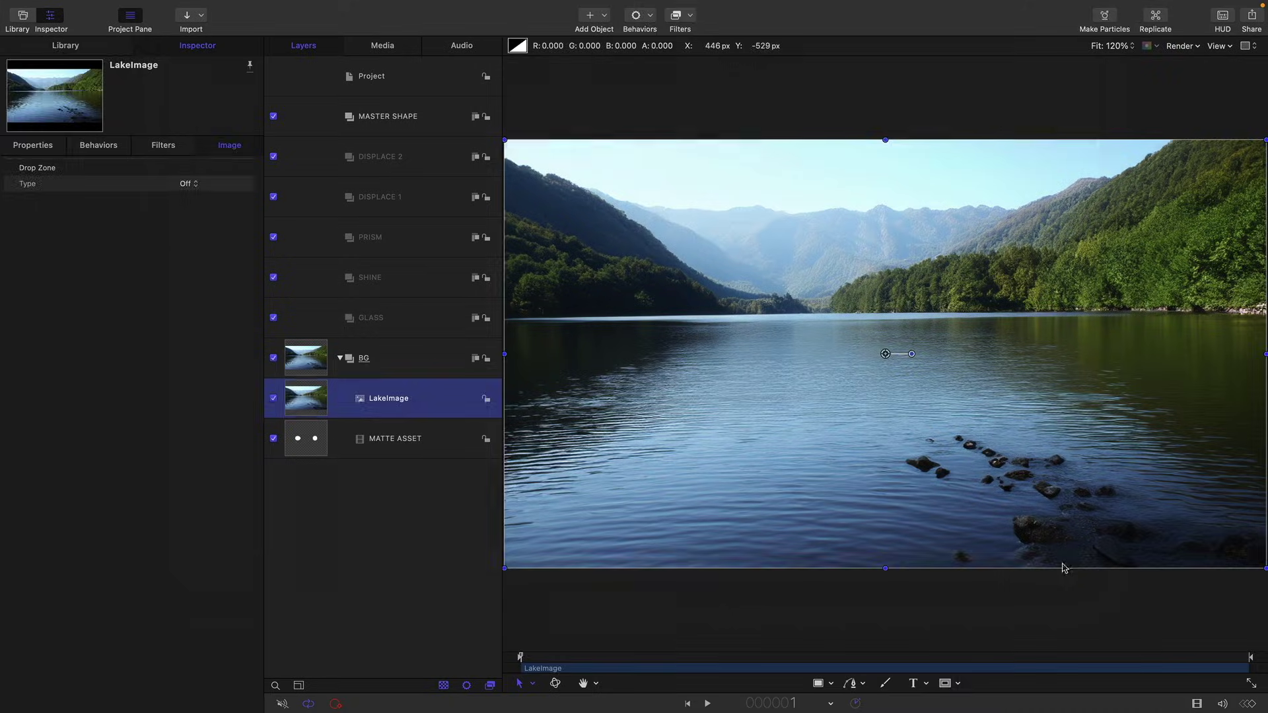
- Move MATTE ASSET into MASTER SHAPE and scrub to preview the blobs merging
{"action": "left_click", "coordinate": [297, 449]}
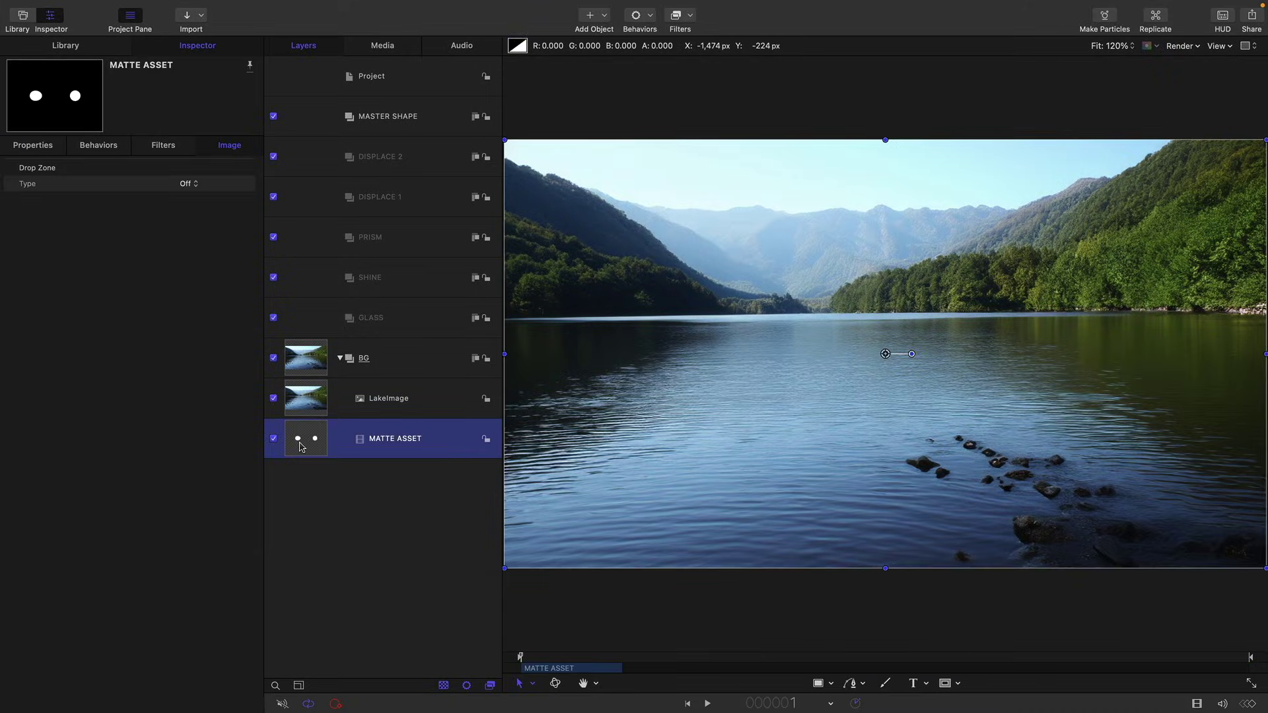
{"action": "left_click_drag", "start_coordinate": [301, 447], "coordinate": [381, 113]}
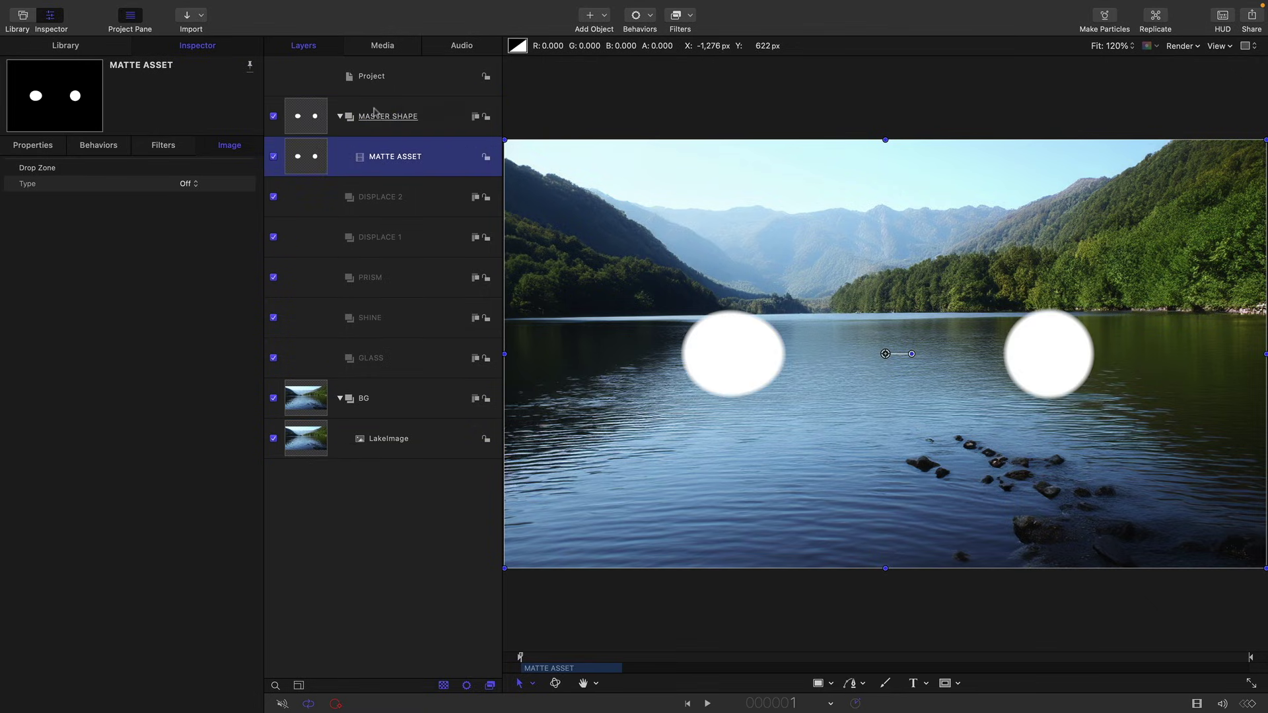
{"action": "left_click", "coordinate": [528, 658]}
{"action": "left_click_drag", "start_coordinate": [539, 665], "coordinate": [614, 675]}
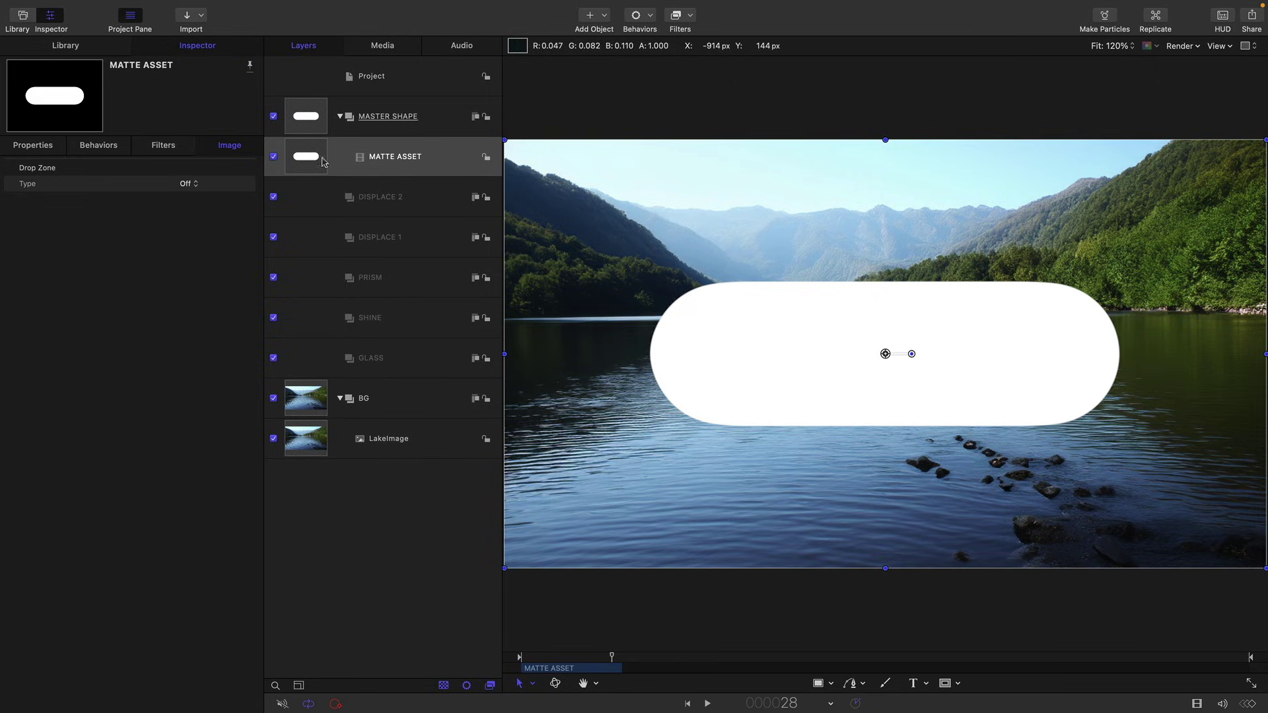
- Set MATTE ASSET's end condition to Hold
{"action": "left_click", "coordinate": [41, 145]}
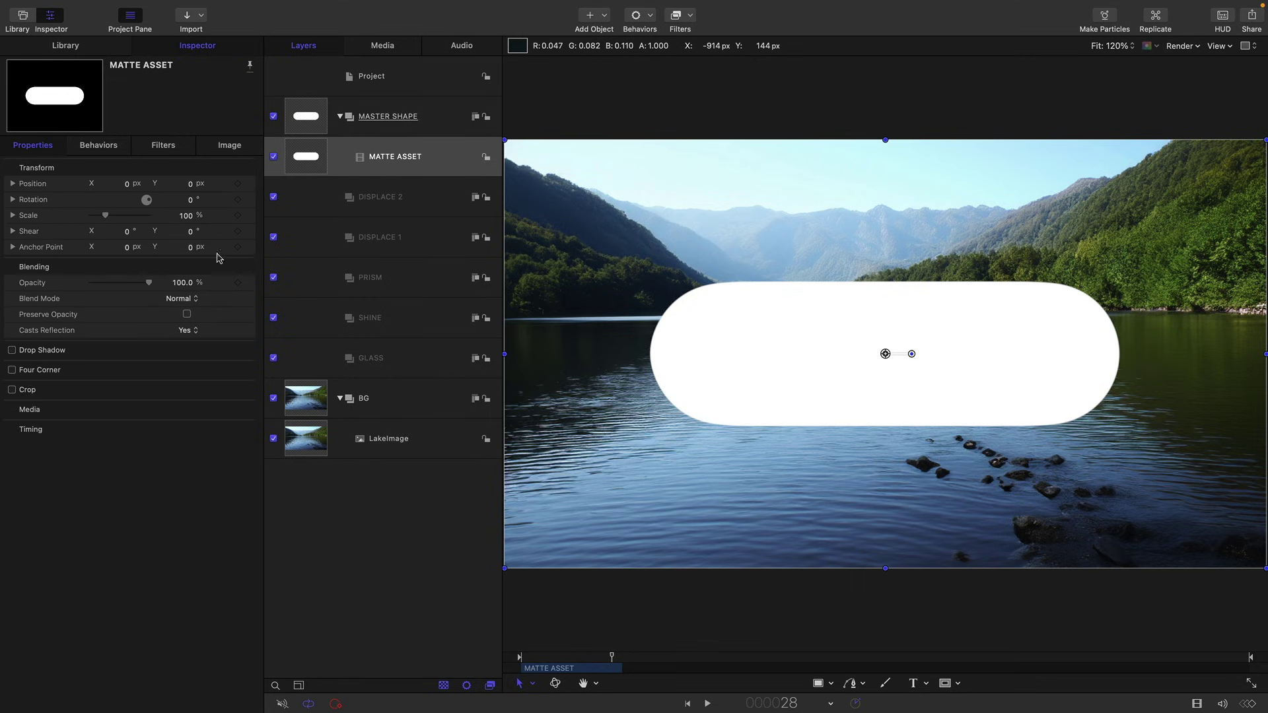
{"action": "left_click", "coordinate": [232, 430]}
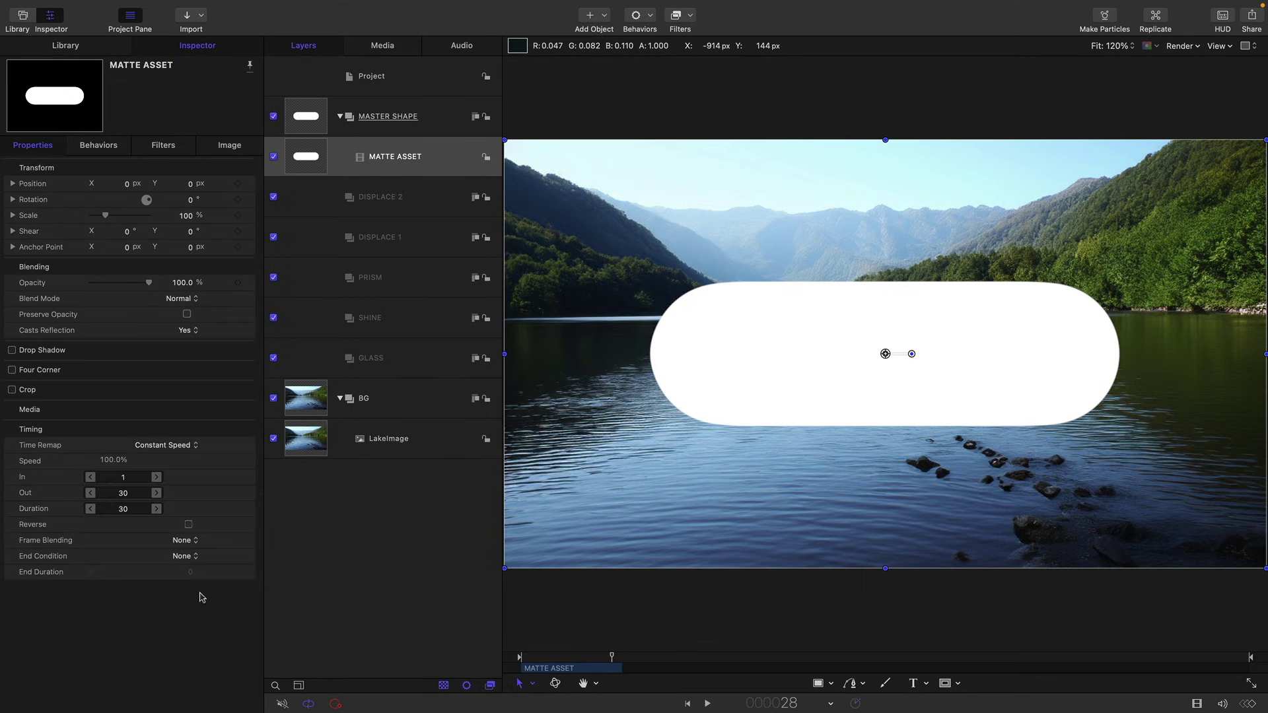
{"action": "left_click", "coordinate": [191, 553]}
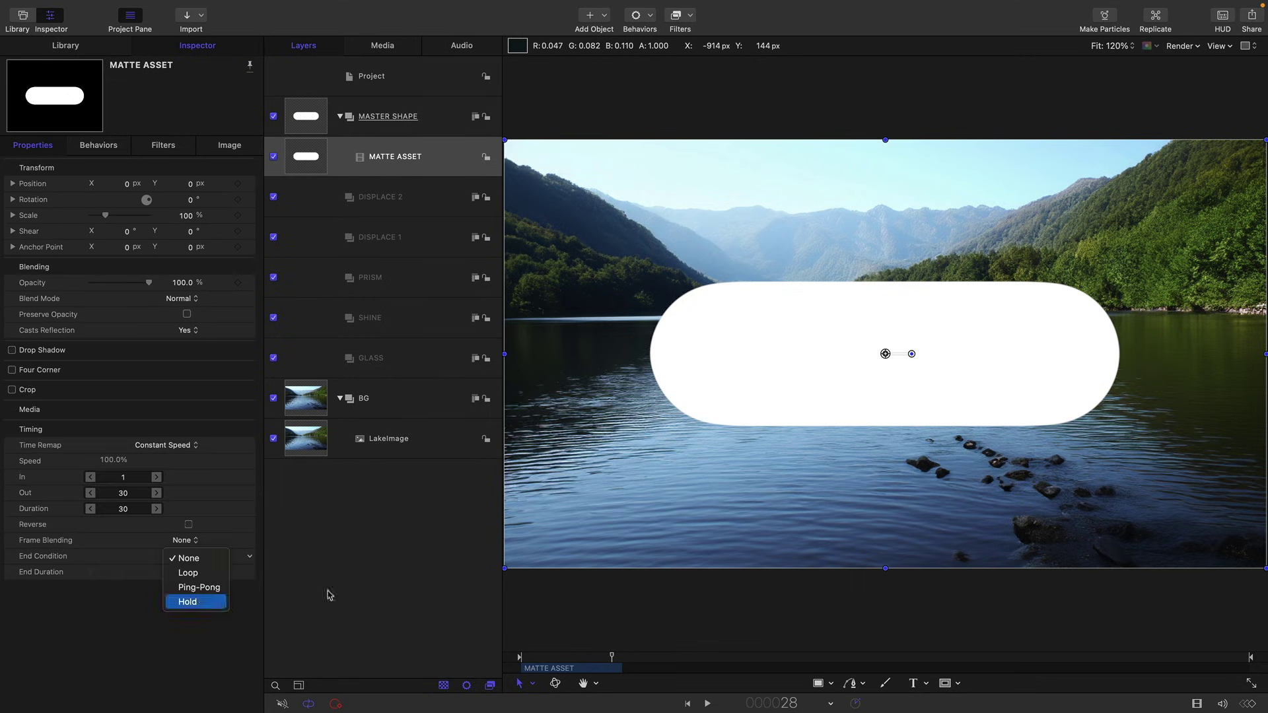
{"action": "left_click", "coordinate": [1210, 671]}
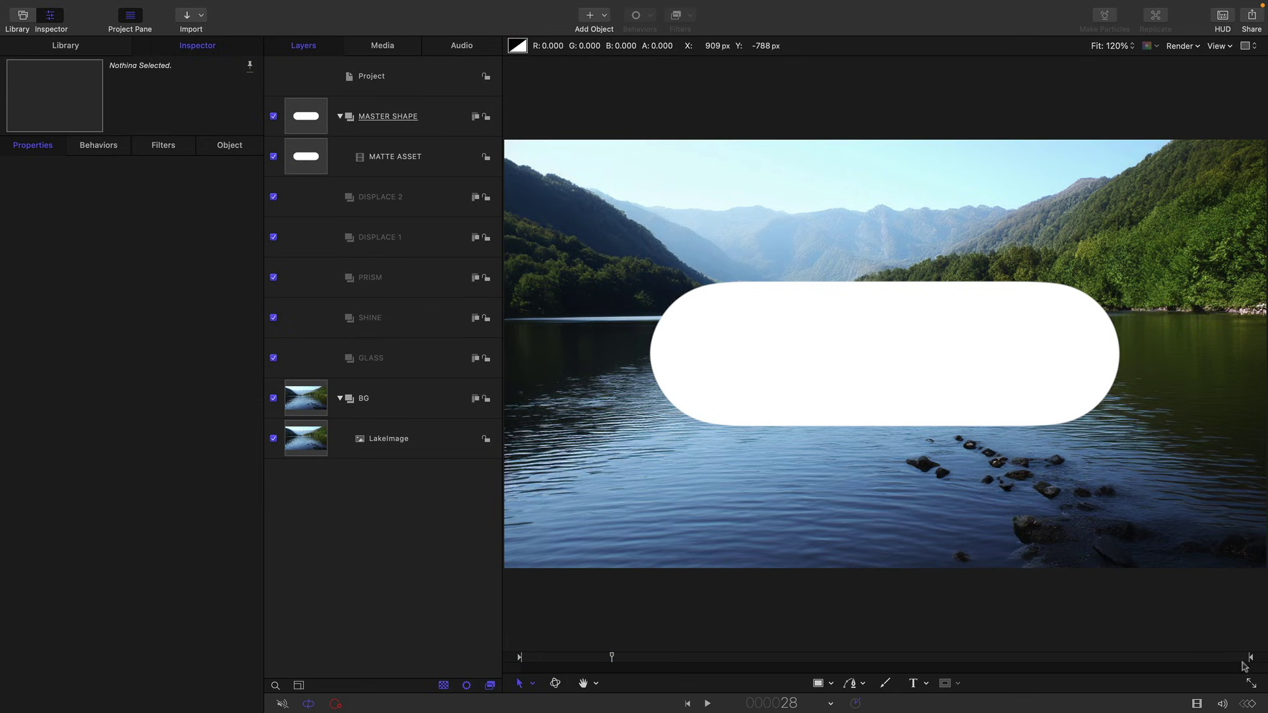
- Mark MATTE ASSET's Out point at frame 216, then scrub back to preview
{"action": "left_click", "coordinate": [1230, 657]}
{"action": "left_click", "coordinate": [319, 158]}
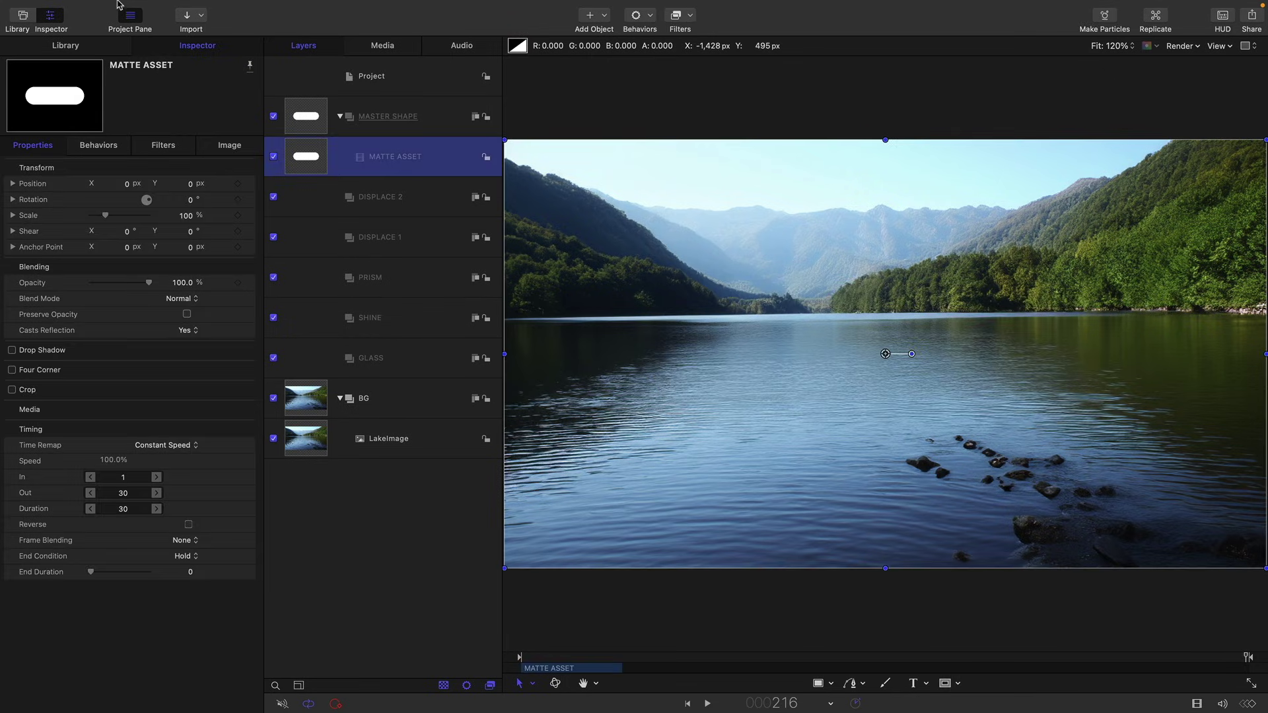
{"action": "left_click", "coordinate": [144, 7]}
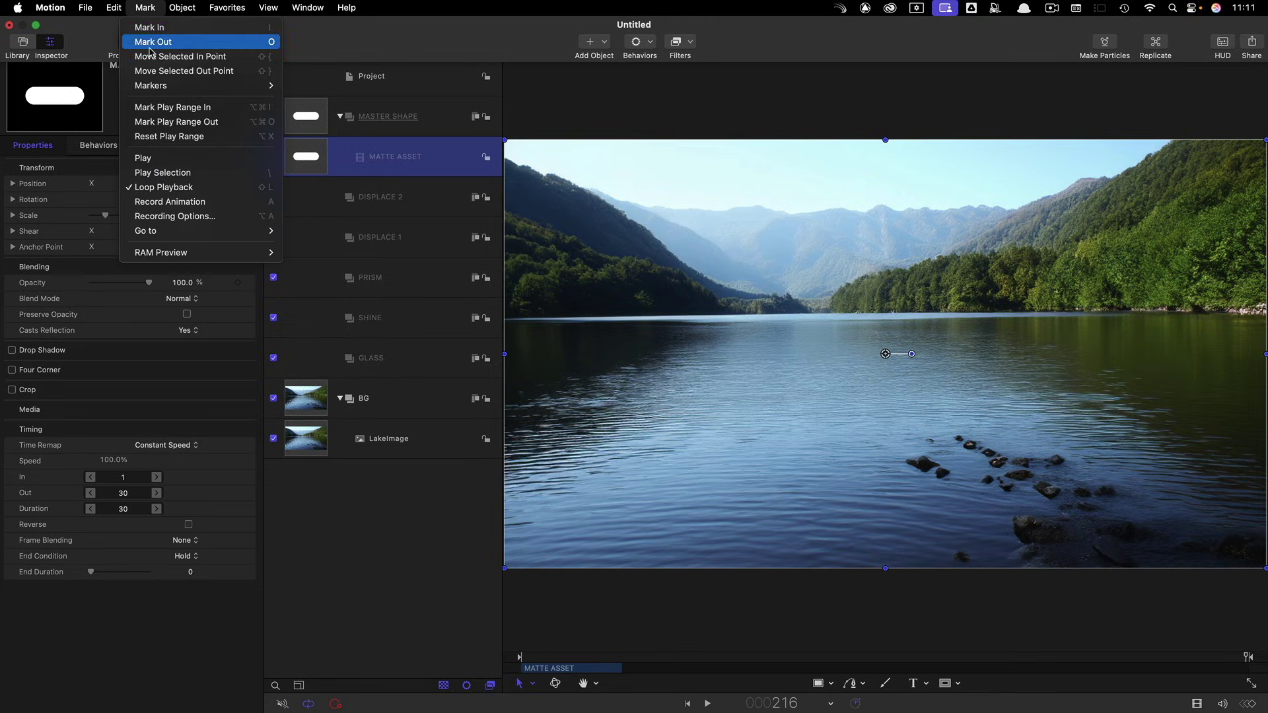
{"action": "left_click", "coordinate": [155, 41]}
{"action": "left_click_drag", "start_coordinate": [537, 663], "coordinate": [444, 657]}
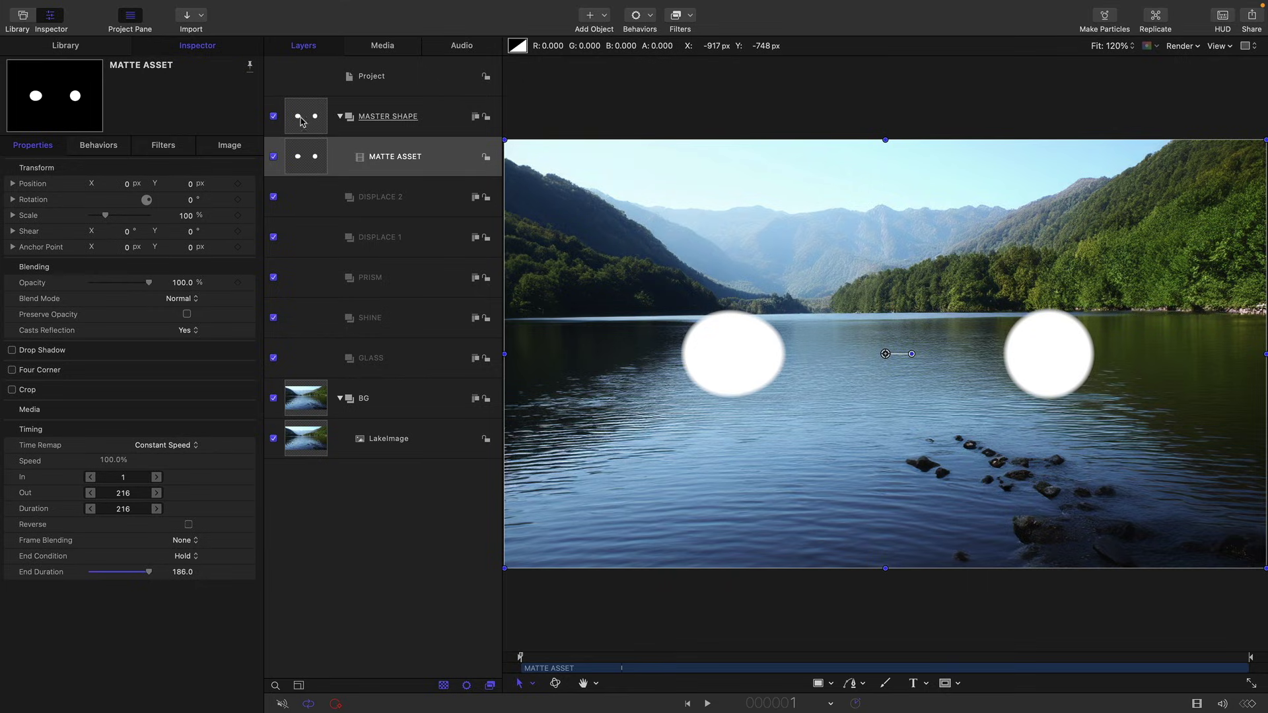
- Hide MASTER SHAPE and add a new REFRACTION group inside GLASS
{"action": "left_click", "coordinate": [338, 116]}
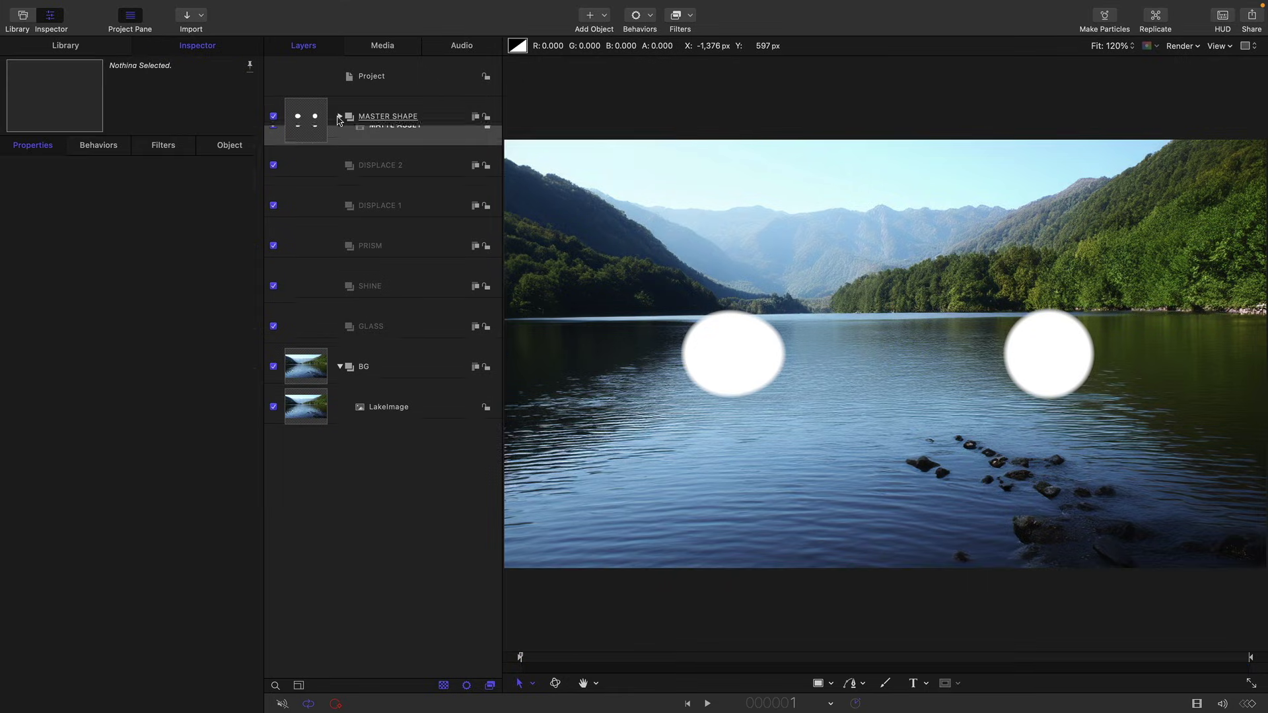
{"action": "left_click", "coordinate": [272, 117]}
{"action": "left_click", "coordinate": [340, 358]}
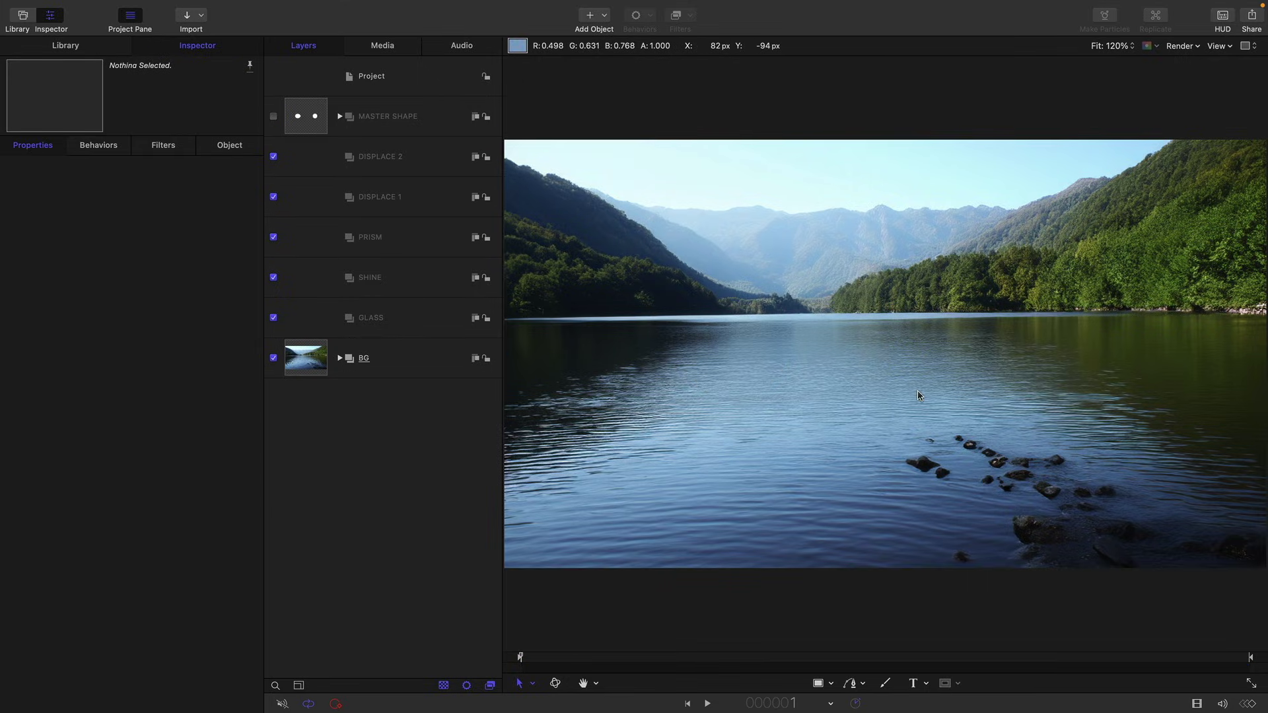
{"action": "left_click", "coordinate": [399, 319]}
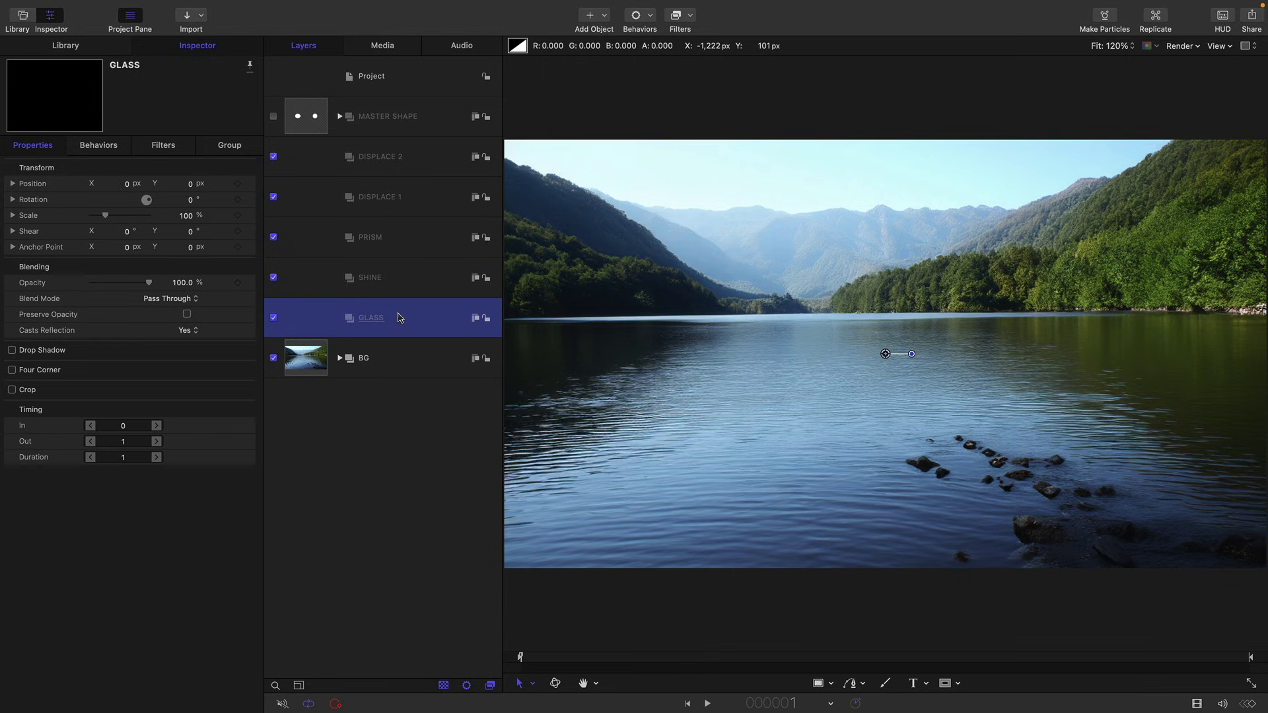
{"action": "right_click", "coordinate": [378, 485]}
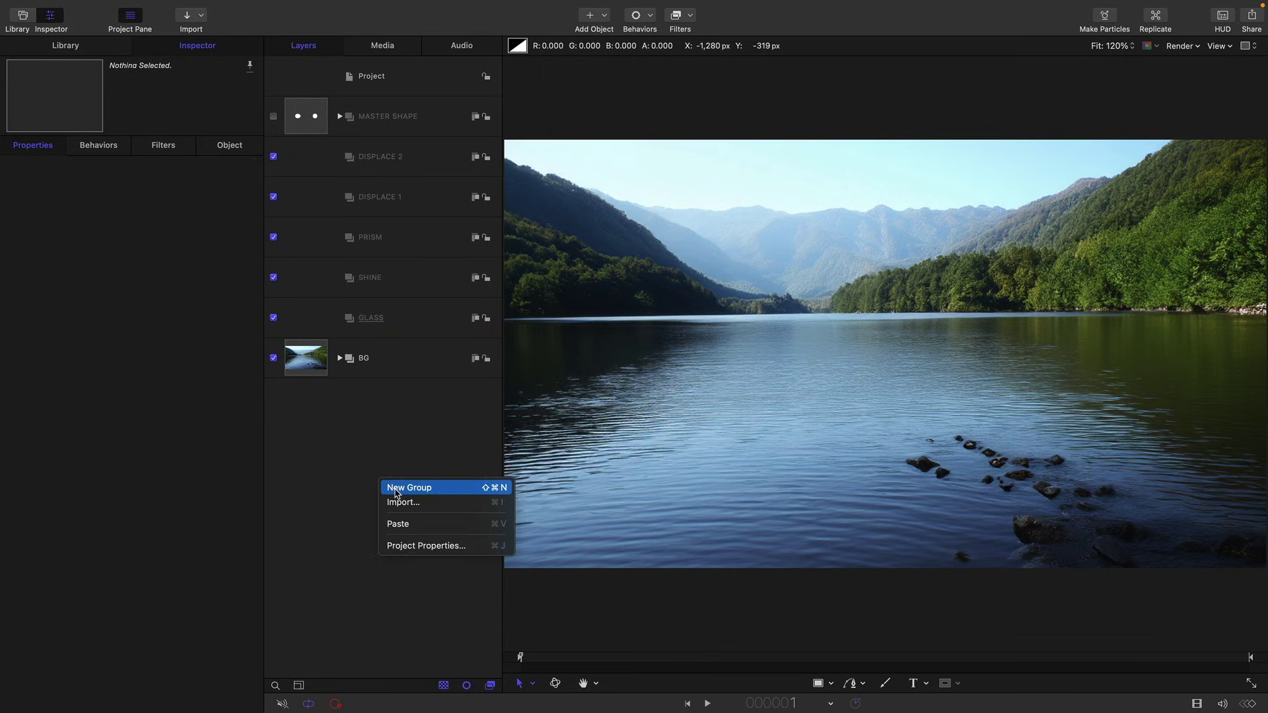
{"action": "left_click", "coordinate": [396, 487]}
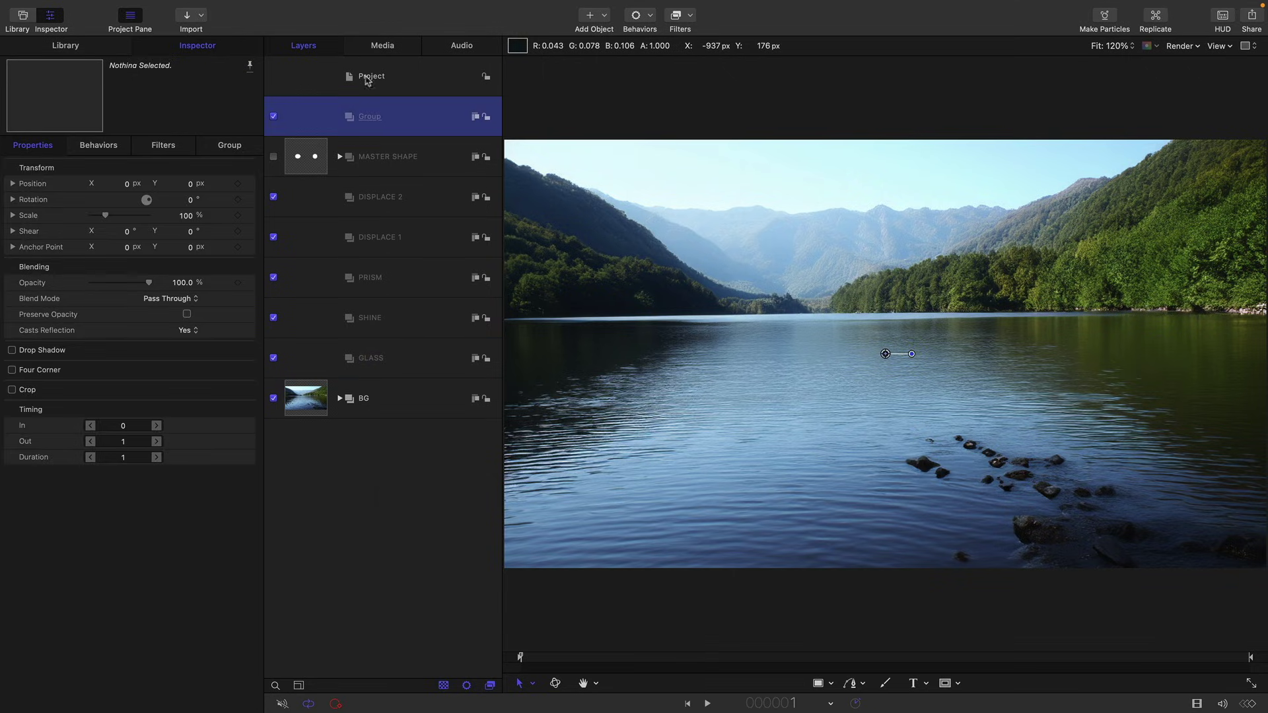
{"action": "double_click", "coordinate": [363, 127]}
{"action": "type", "text": "REFRACTION"}
{"action": "key", "text": "Return"}
{"action": "left_click_drag", "start_coordinate": [346, 120], "coordinate": [371, 374]}
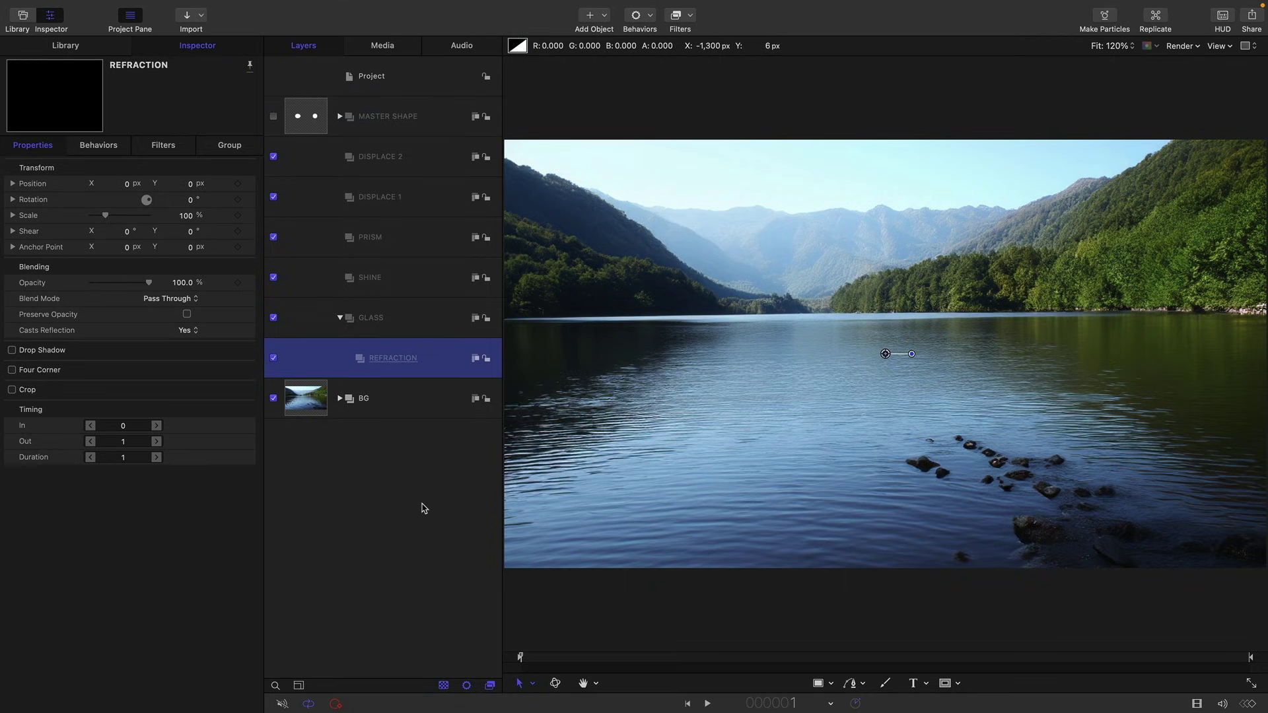
- Create a new IMAGE group nested inside REFRACTION
{"action": "left_click", "coordinate": [370, 497]}
{"action": "right_click", "coordinate": [334, 501]}
{"action": "left_click", "coordinate": [369, 137]}
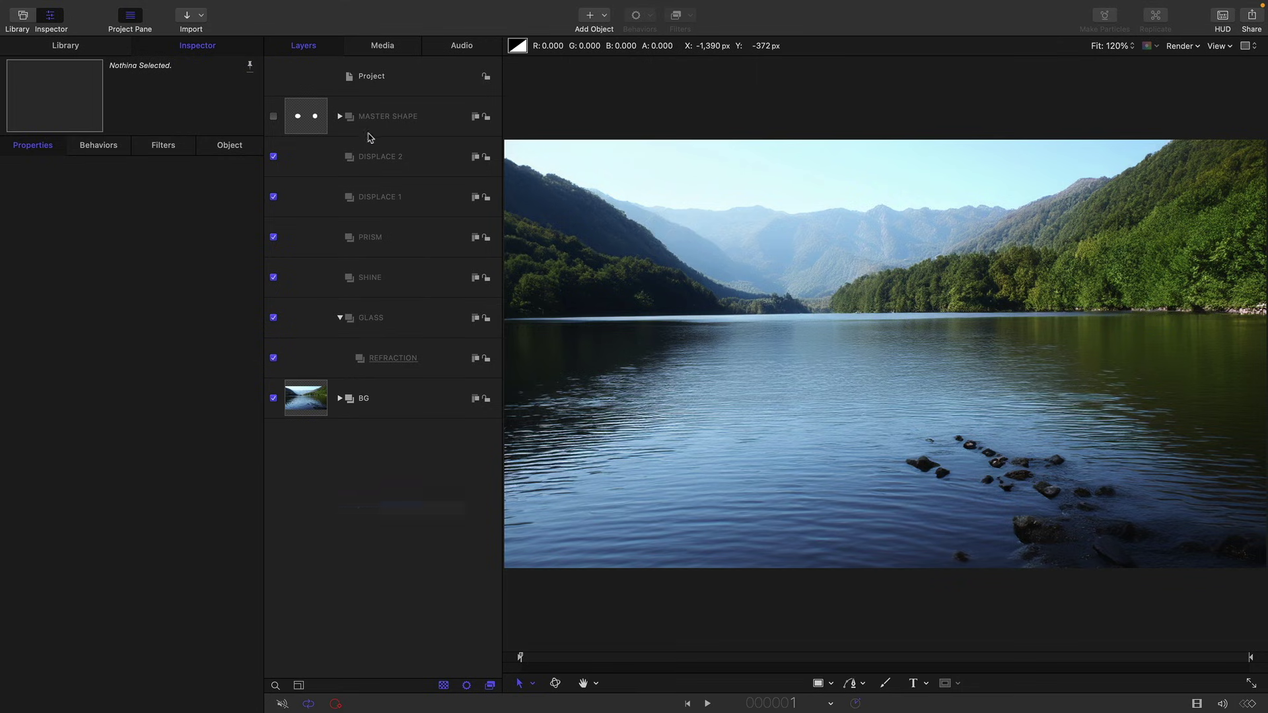
{"action": "double_click", "coordinate": [387, 113]}
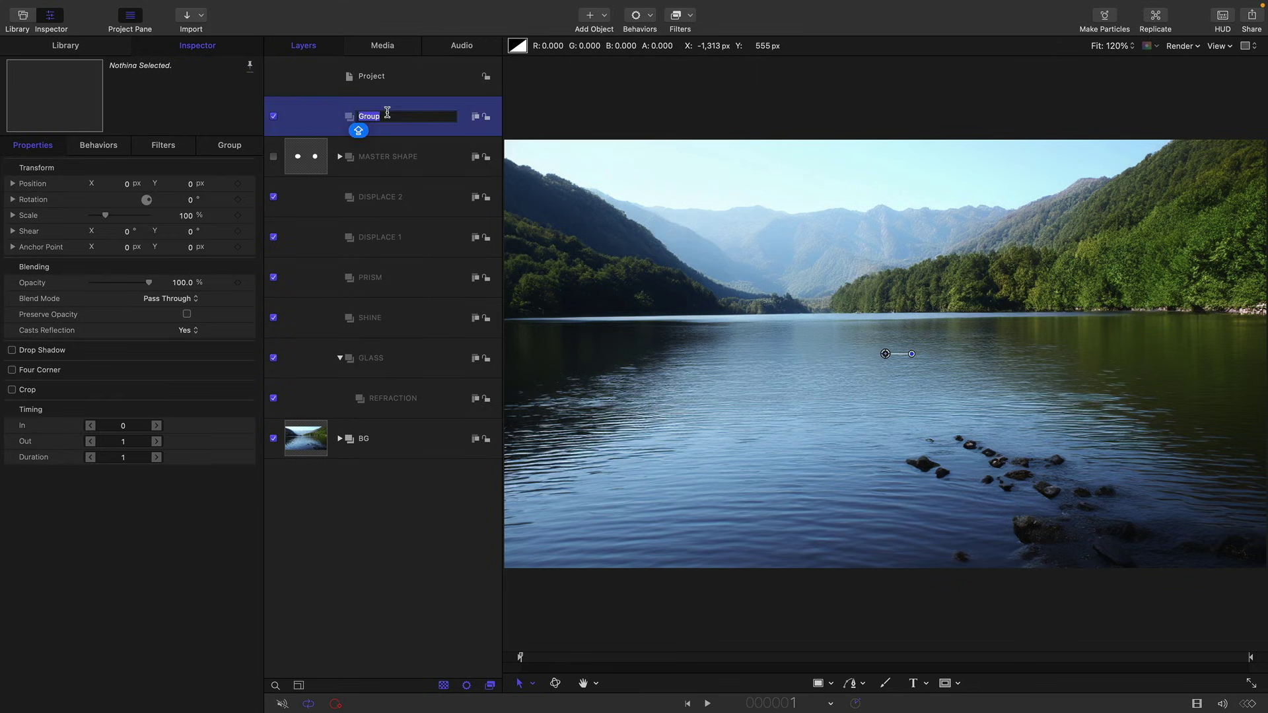
{"action": "type", "text": "IMAGE"}
{"action": "key", "text": "Return"}
{"action": "left_click_drag", "start_coordinate": [352, 117], "coordinate": [423, 403]}
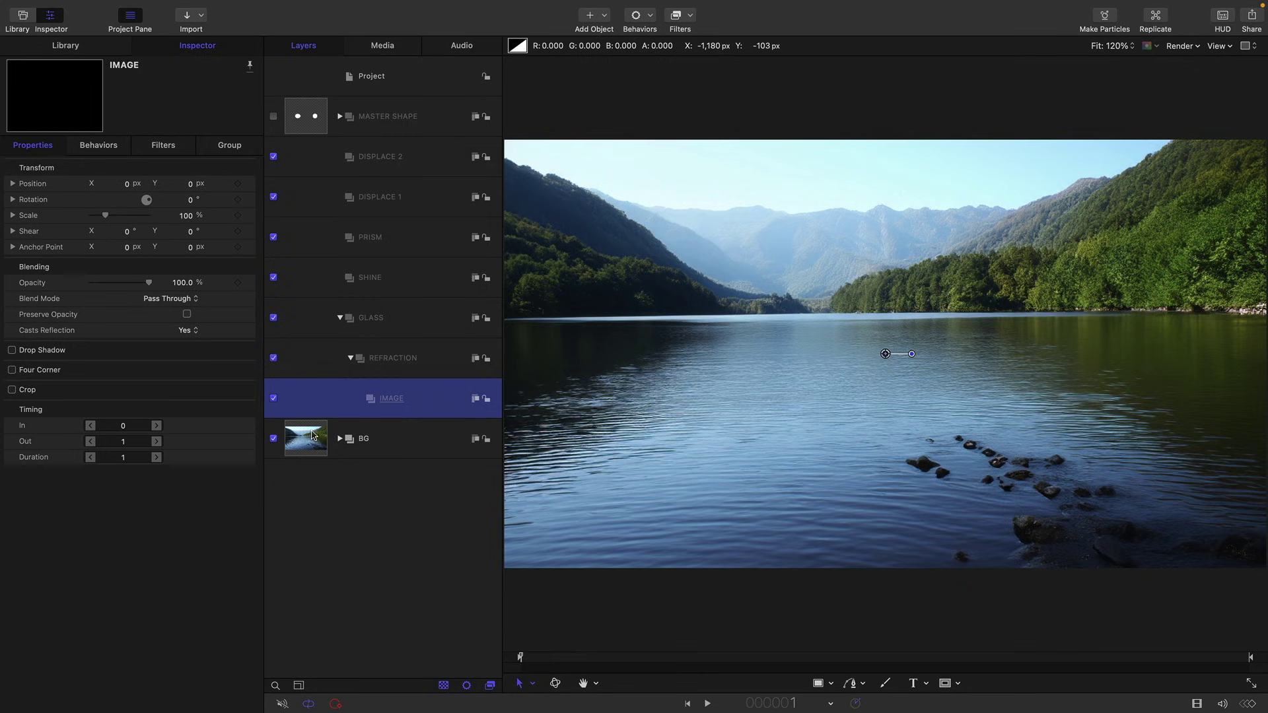
{"action": "left_click", "coordinate": [300, 443]}
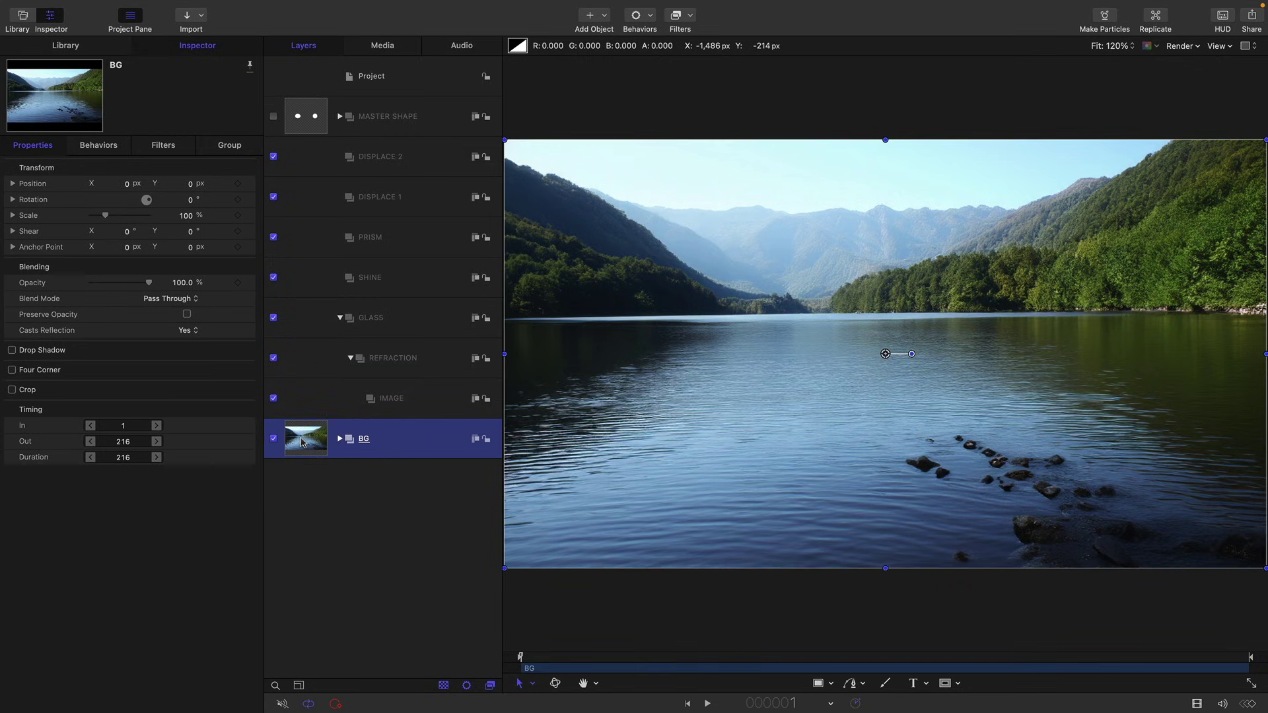
- Clone BG into the IMAGE group, delete the leftover empty Group, and hide BG
{"action": "right_click", "coordinate": [301, 442]}
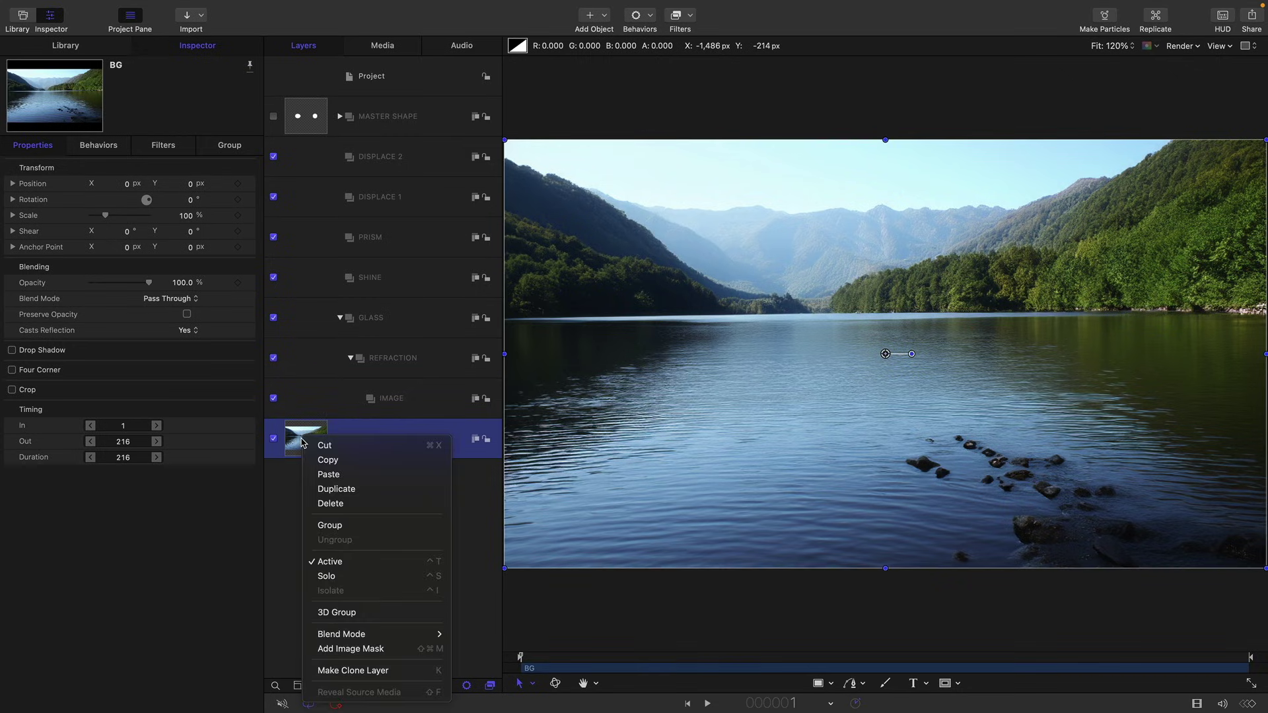
{"action": "left_click", "coordinate": [321, 672]}
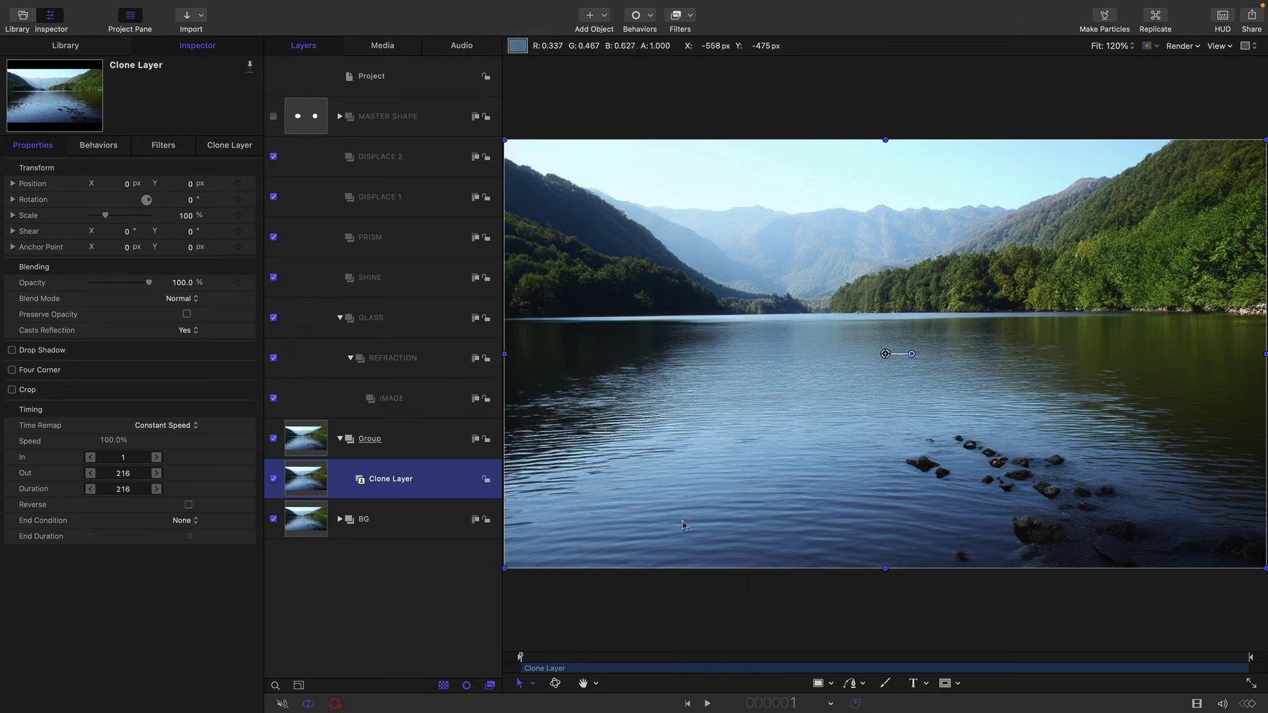
{"action": "left_click_drag", "start_coordinate": [294, 485], "coordinate": [399, 400]}
{"action": "left_click", "coordinate": [398, 485]}
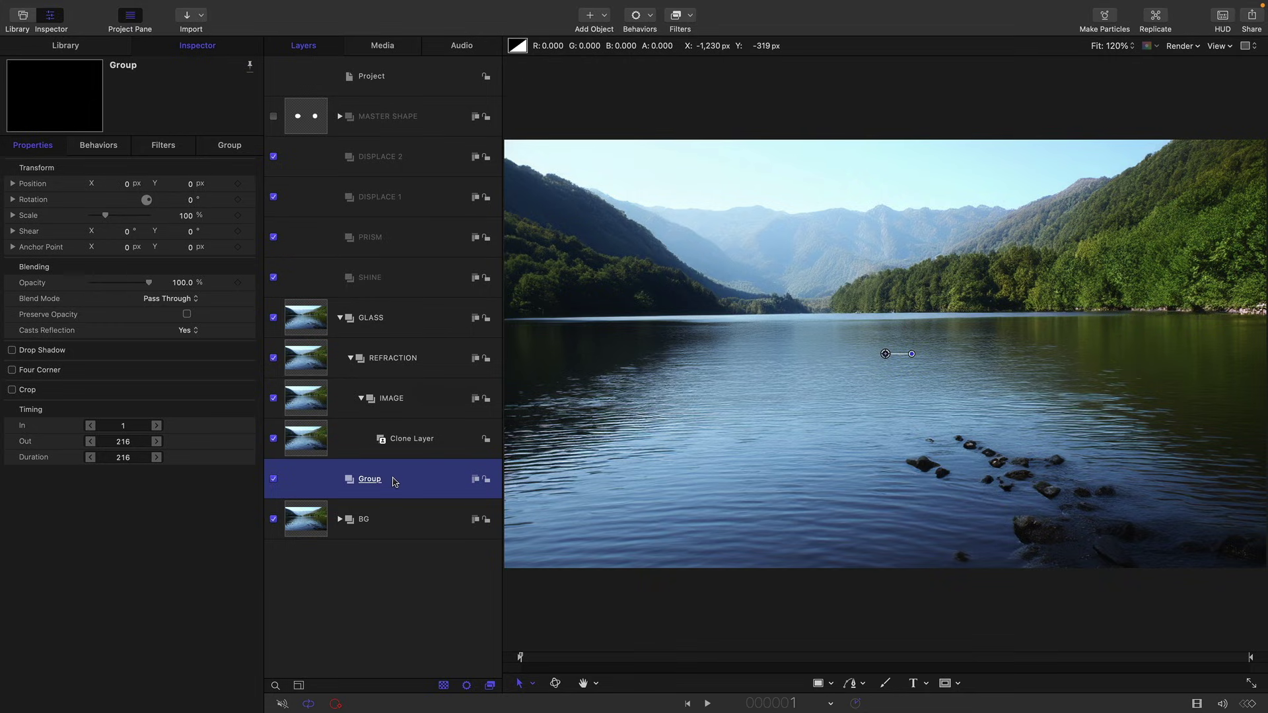
{"action": "key", "text": "Delete"}
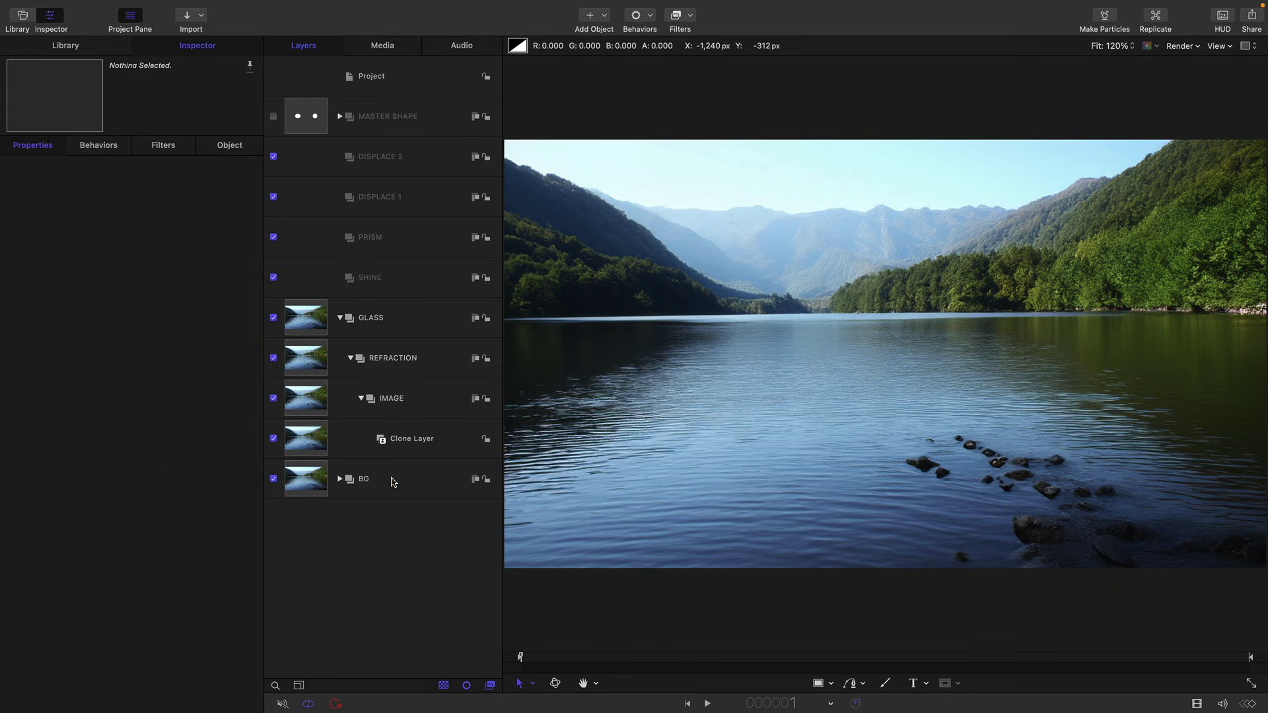
{"action": "left_click", "coordinate": [274, 480]}
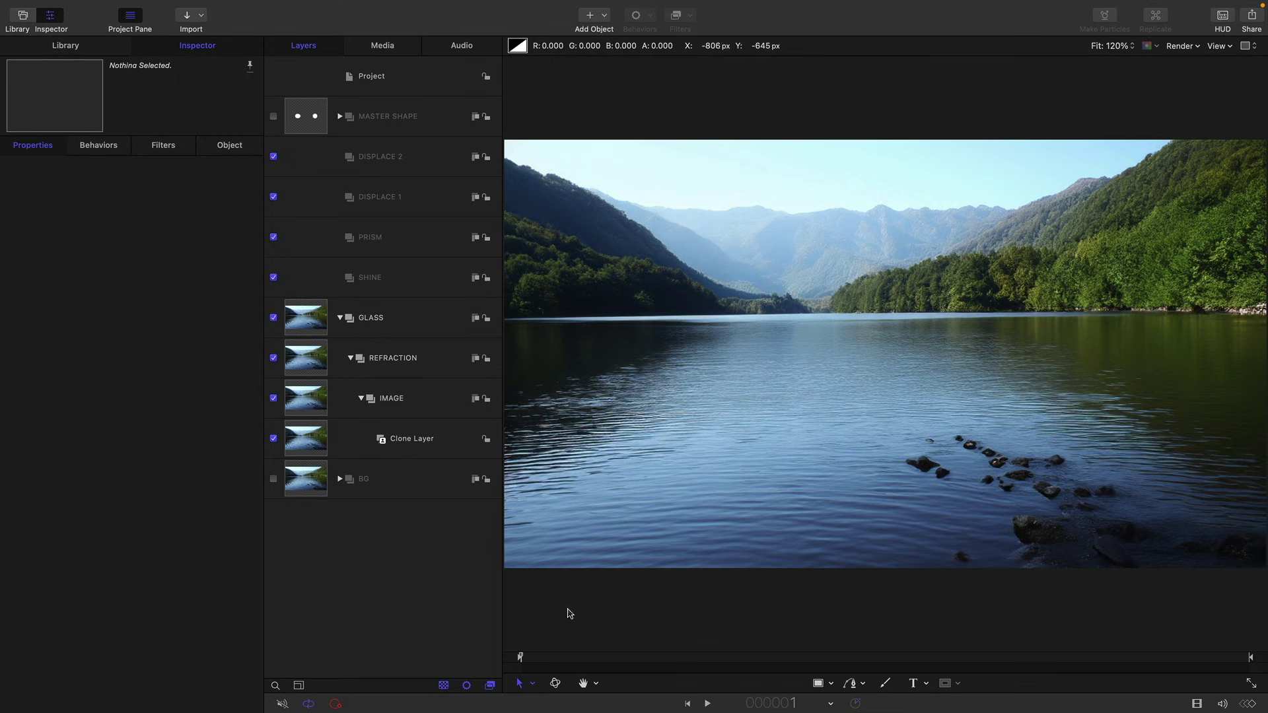
- Add an image mask to GLASS with MASTER SHAPE as its source, then preview playback
{"action": "left_click", "coordinate": [301, 322]}
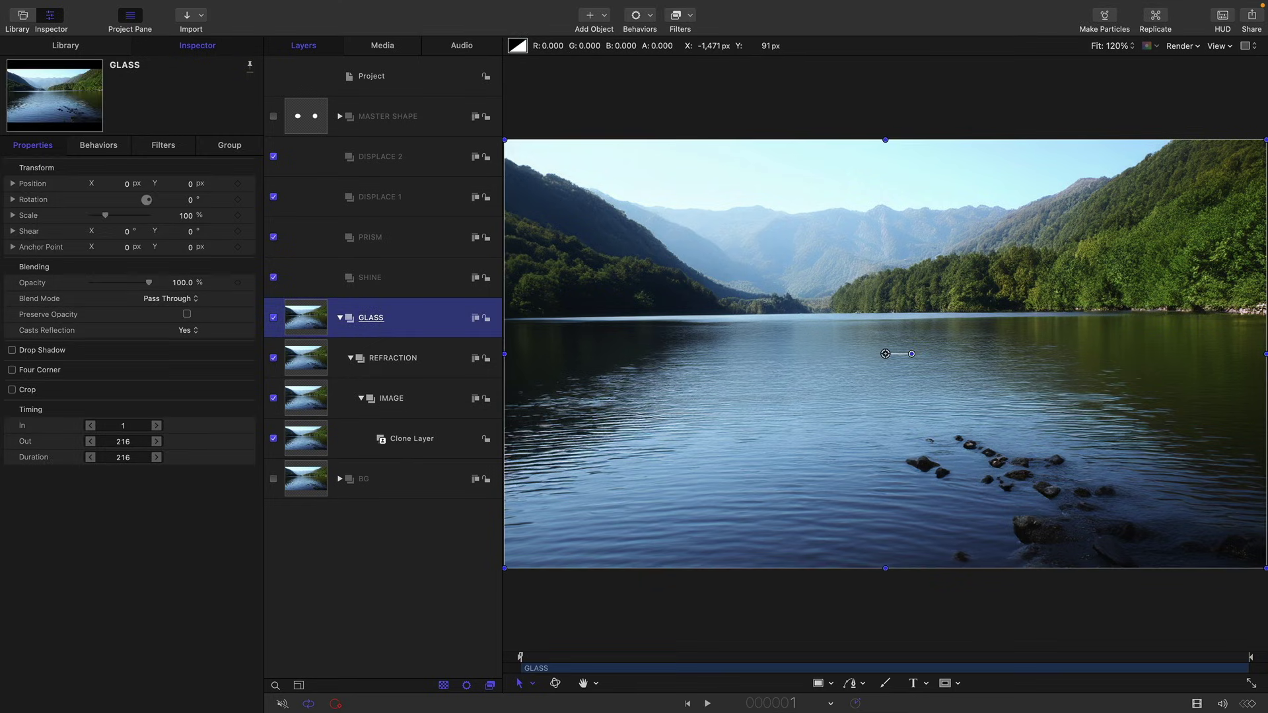
{"action": "right_click", "coordinate": [300, 321]}
{"action": "left_click", "coordinate": [356, 528]}
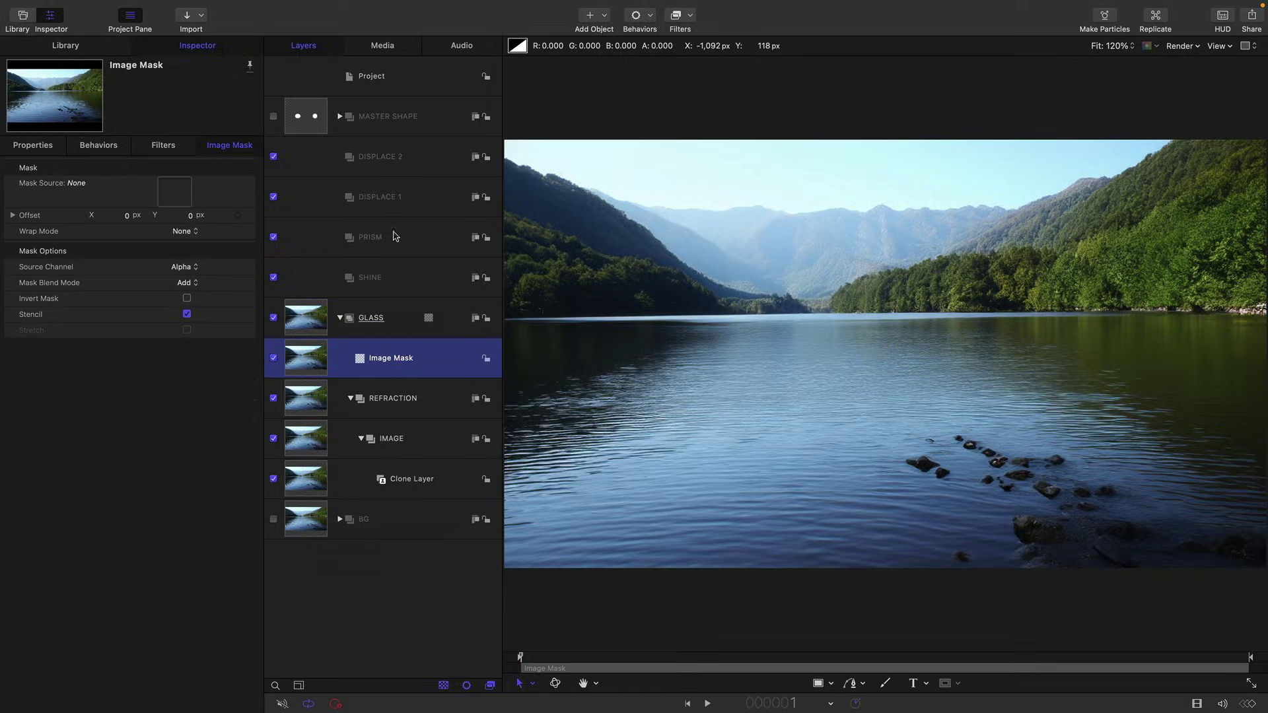
{"action": "left_click_drag", "start_coordinate": [309, 113], "coordinate": [176, 192]}
{"action": "key", "text": "space"}
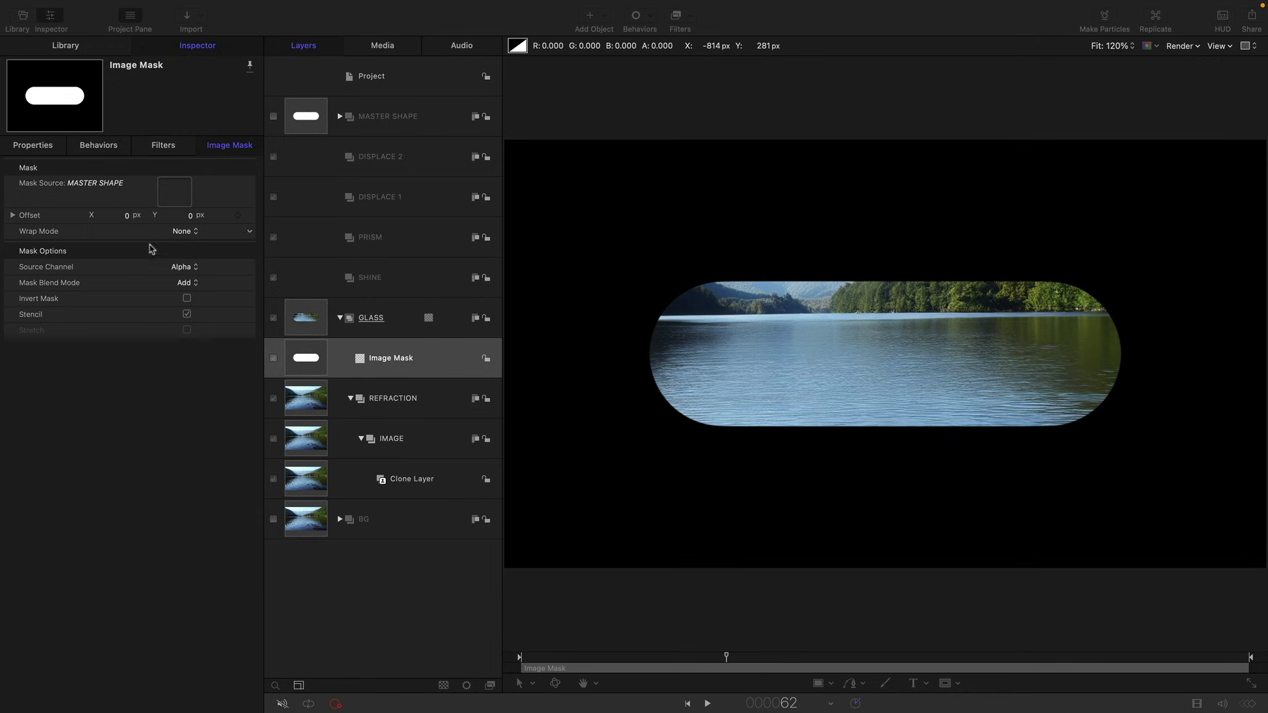
- Add a MinMax filter to the mask with Mode Maximum and Radius 7
{"action": "left_click", "coordinate": [690, 45]}
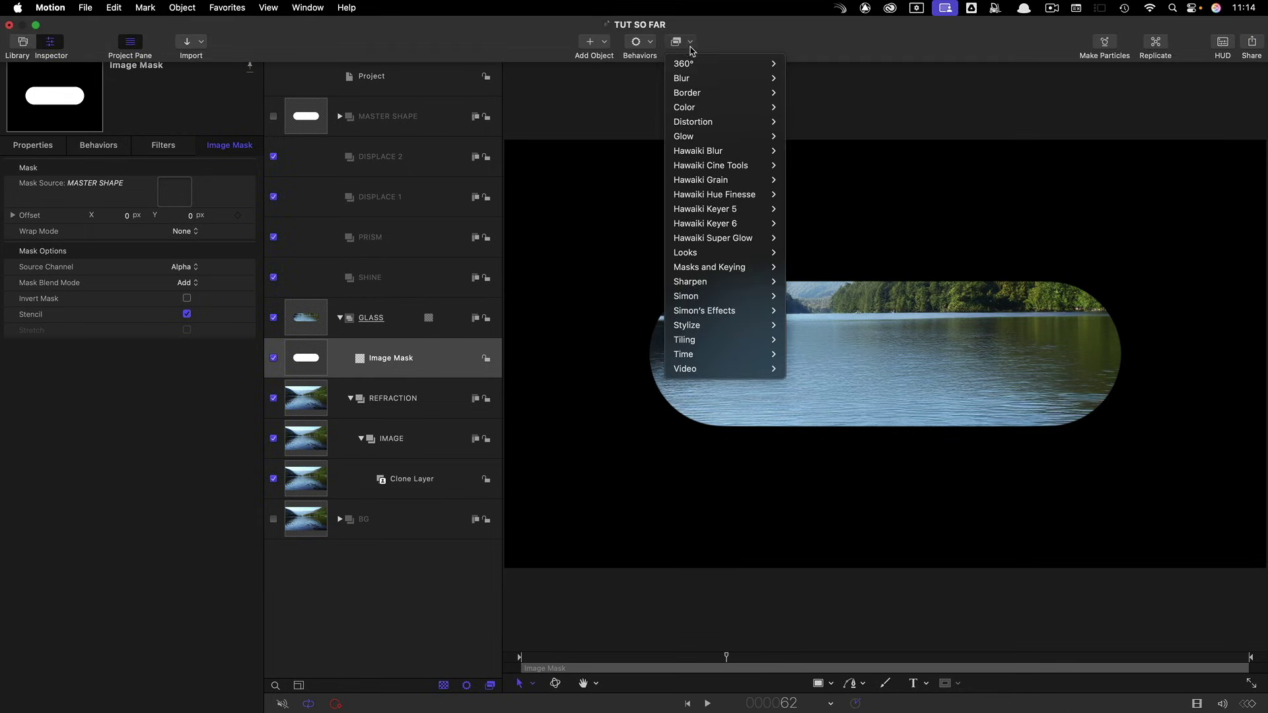
{"action": "mouse_move", "coordinate": [727, 326]}
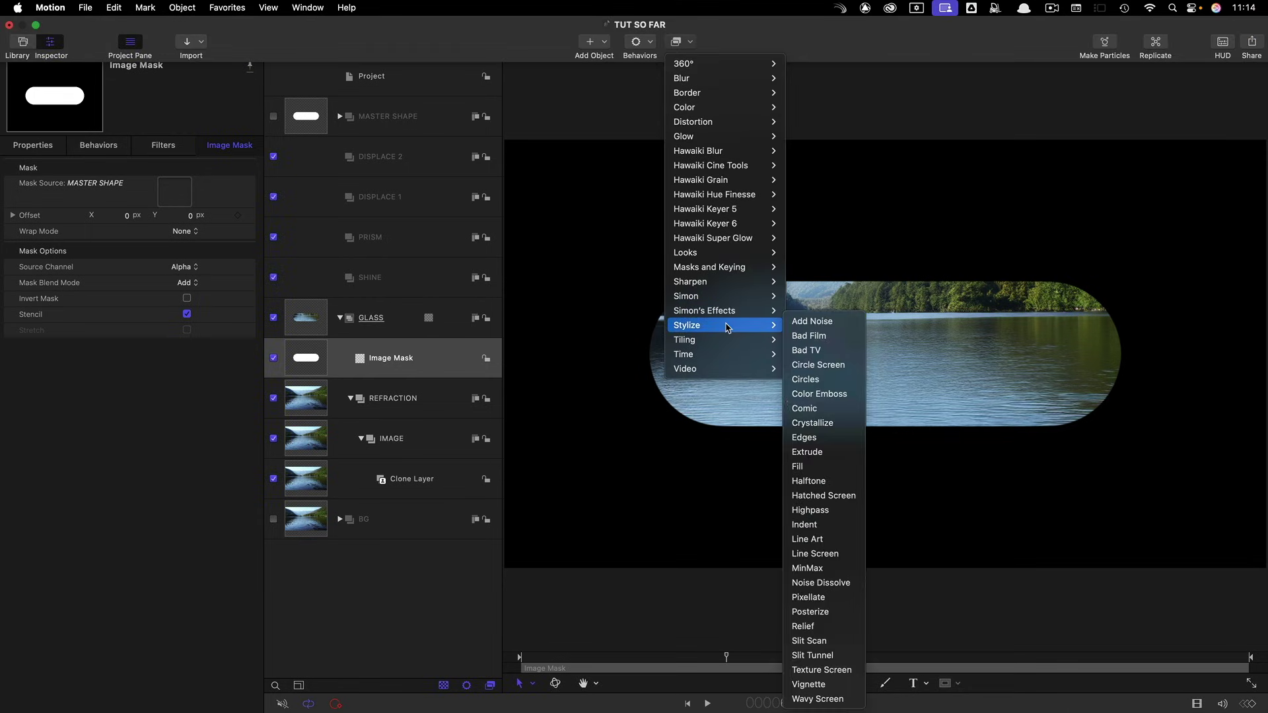
{"action": "left_click", "coordinate": [845, 569]}
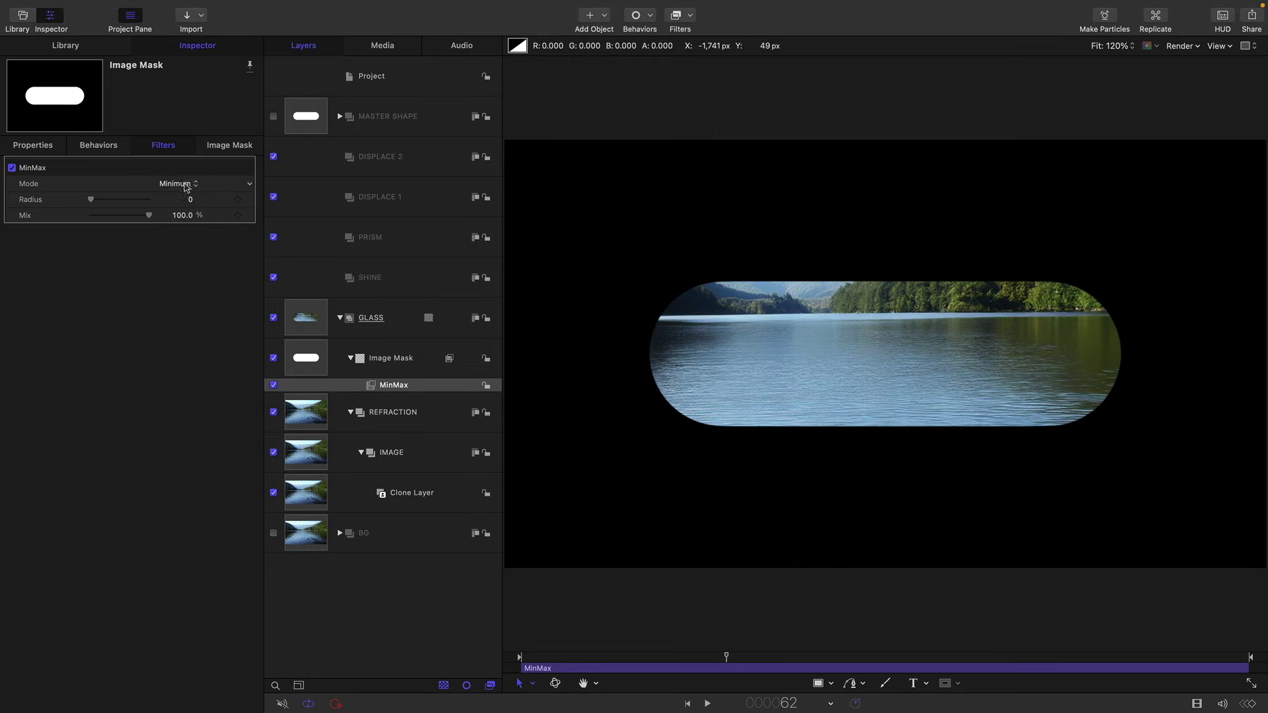
{"action": "left_click", "coordinate": [186, 187]}
{"action": "left_click", "coordinate": [175, 204]}
{"action": "left_click", "coordinate": [189, 199]}
{"action": "type", "text": "7"}
{"action": "key", "text": "Return"}
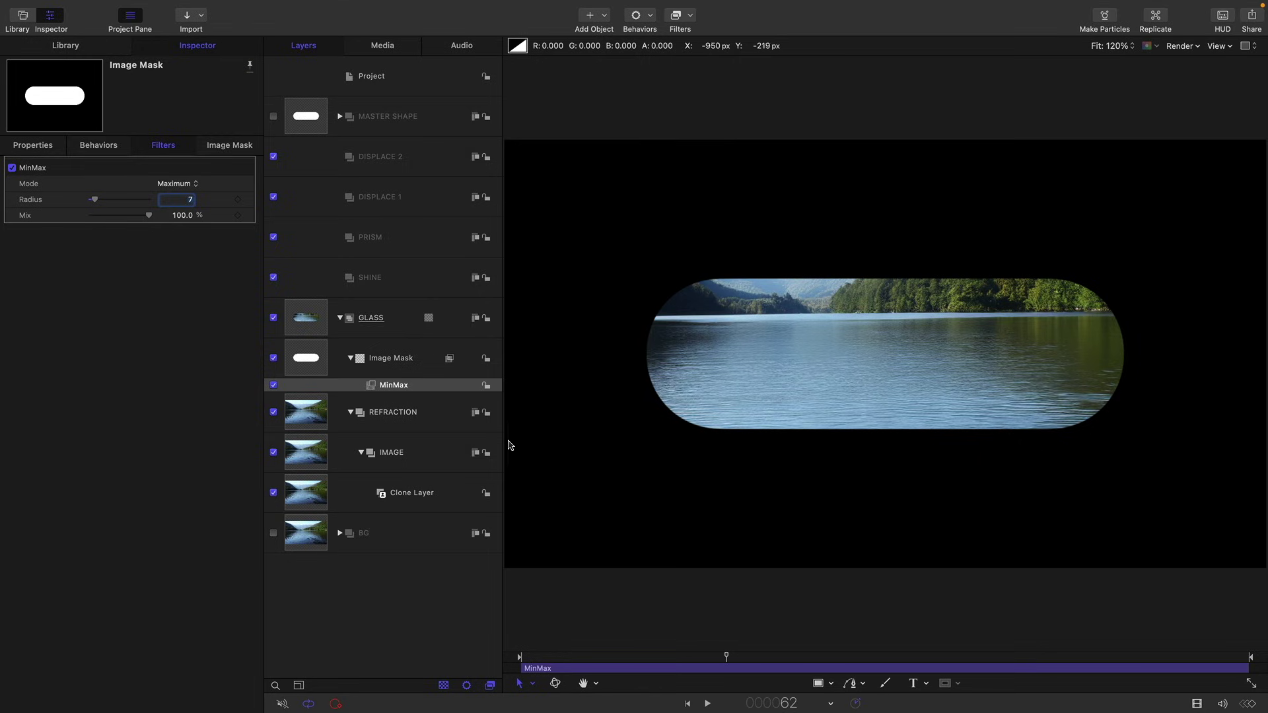
- Clone MASTER SHAPE into REFRACTION and delete the leftover empty group
{"action": "left_click", "coordinate": [308, 113]}
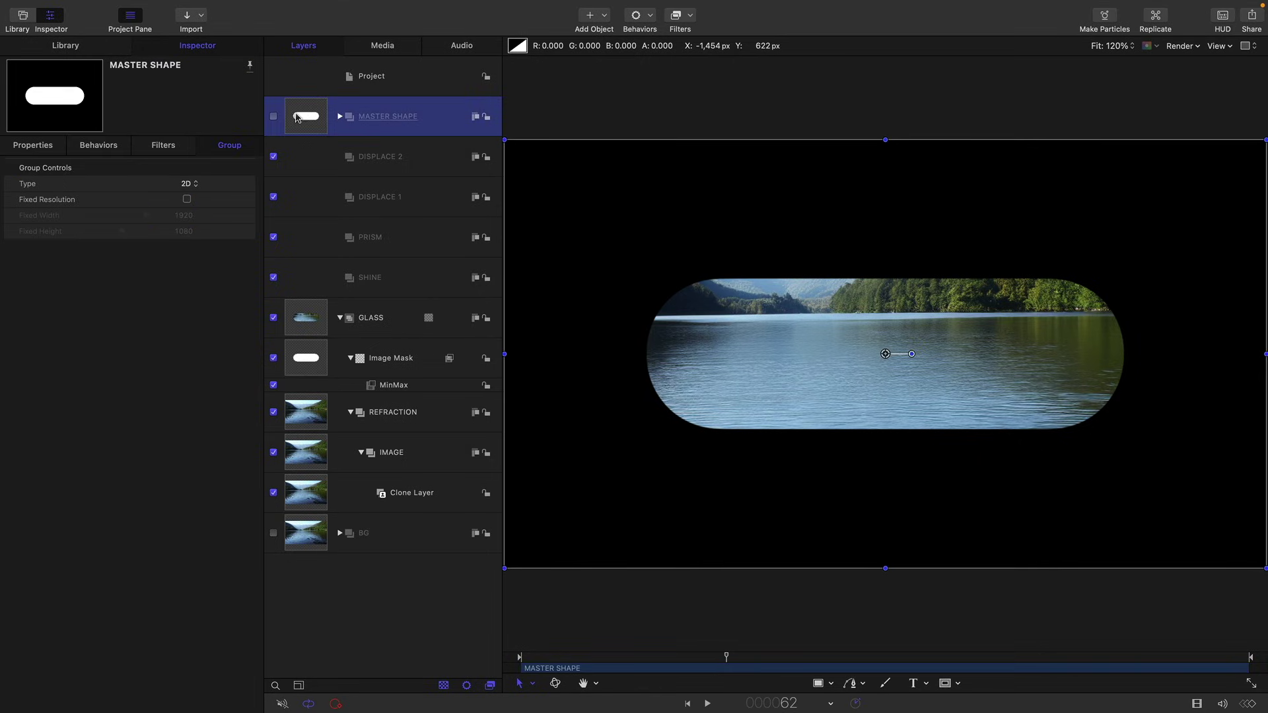
{"action": "right_click", "coordinate": [298, 113]}
{"action": "left_click", "coordinate": [368, 348]}
{"action": "mouse_move", "coordinate": [396, 157]}
{"action": "left_mouse_down"}
{"action": "mouse_move", "coordinate": [492, 397]}
{"action": "mouse_move", "coordinate": [321, 492]}
{"action": "mouse_move", "coordinate": [315, 526]}
{"action": "left_mouse_up"}
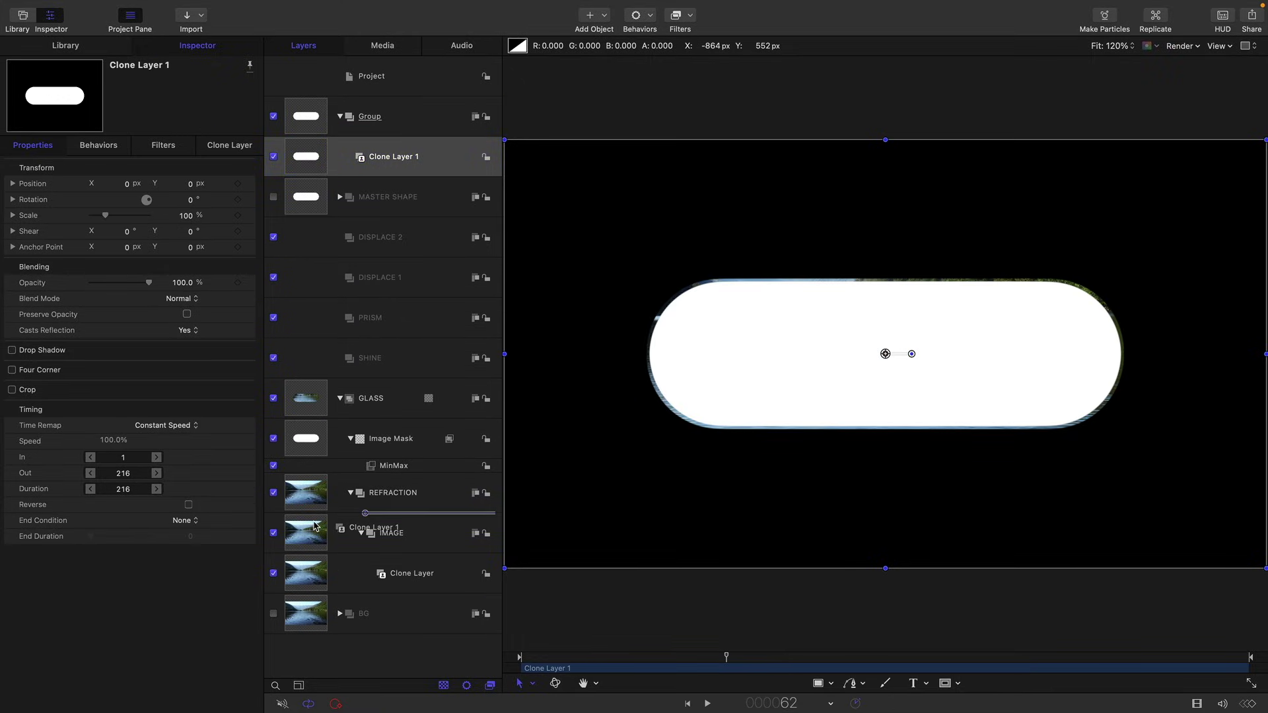
{"action": "left_click_drag", "start_coordinate": [315, 526], "coordinate": [315, 526]}
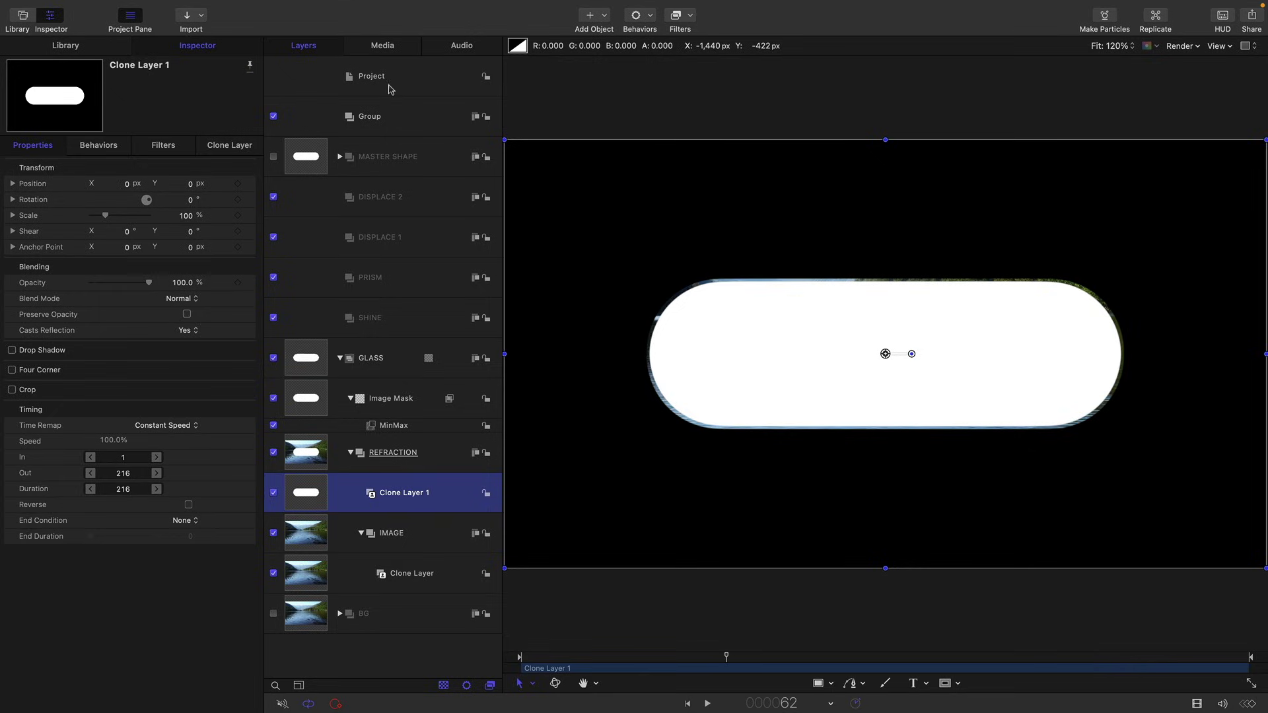
{"action": "left_click", "coordinate": [402, 120]}
{"action": "key", "text": "Delete"}
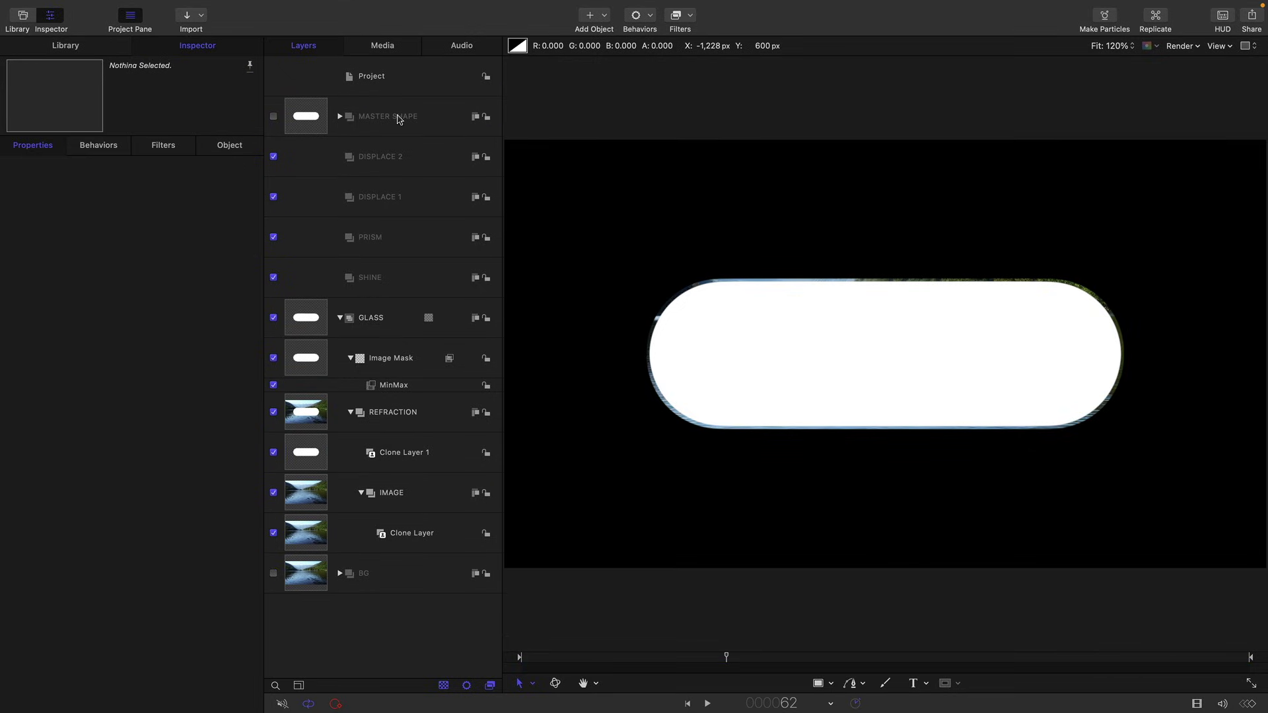
- Rename the pill clone in REFRACTION to EDGE
{"action": "left_click", "coordinate": [401, 452]}
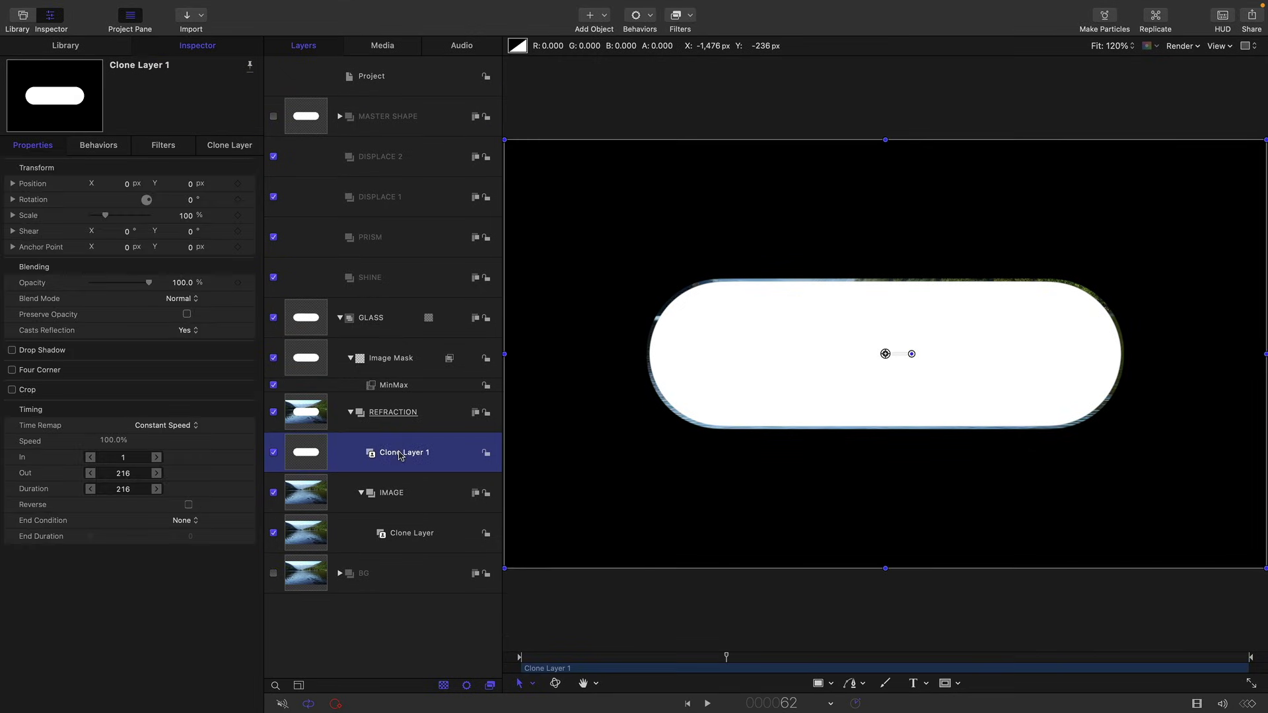
{"action": "double_click", "coordinate": [401, 453]}
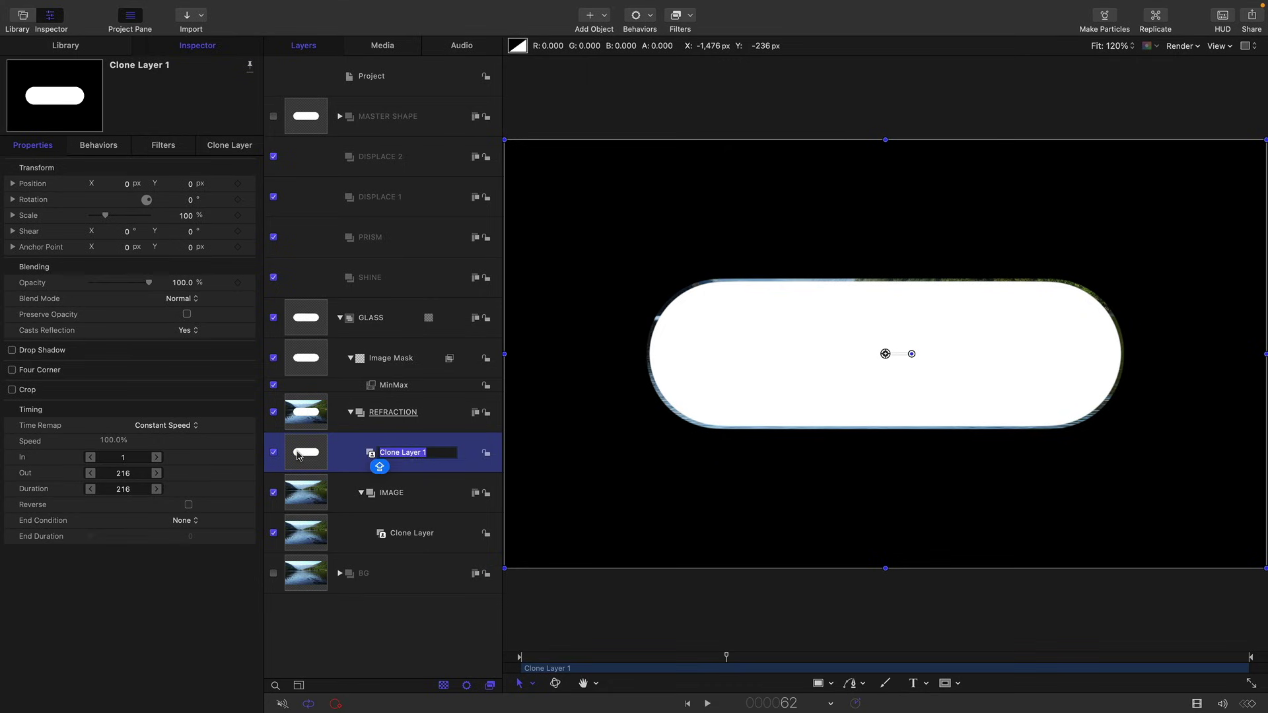
{"action": "type", "text": "EDGE"}
{"action": "key", "text": "Return"}
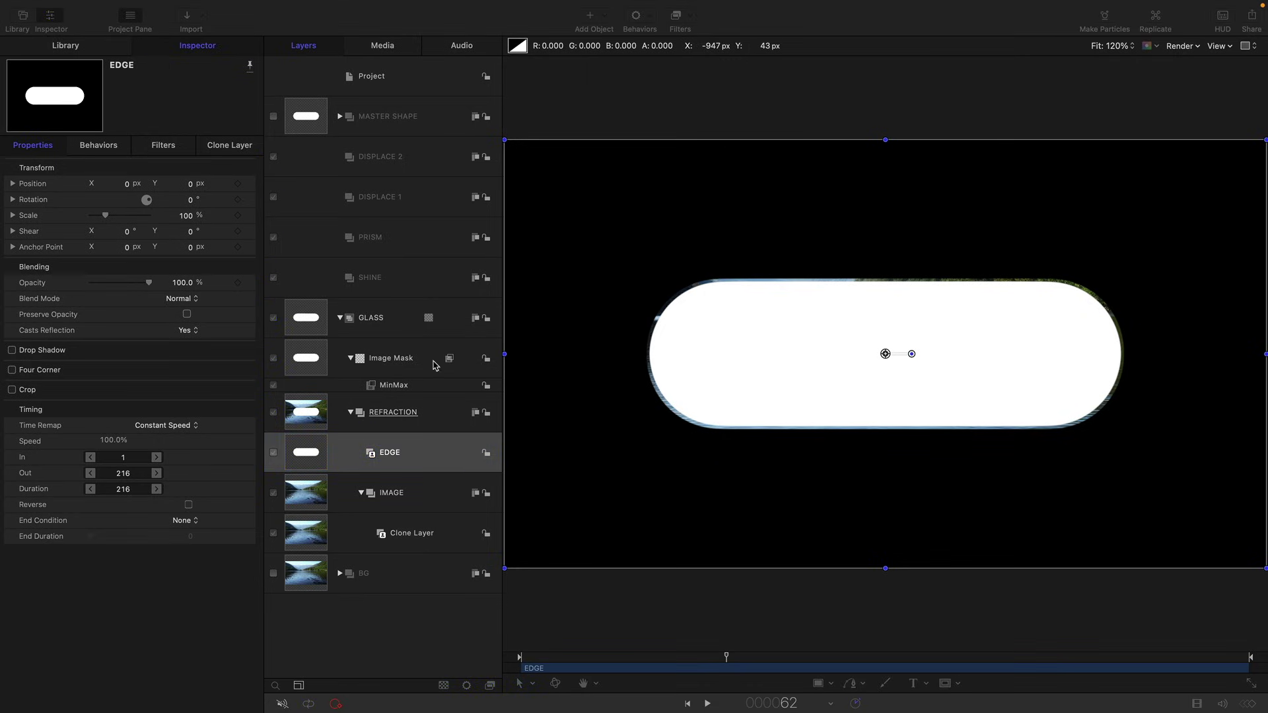
- Add a white Stroke to EDGE: width 20, centred, Fade Inside 50, source hidden
{"action": "left_click", "coordinate": [693, 20]}
{"action": "left_click", "coordinate": [690, 15]}
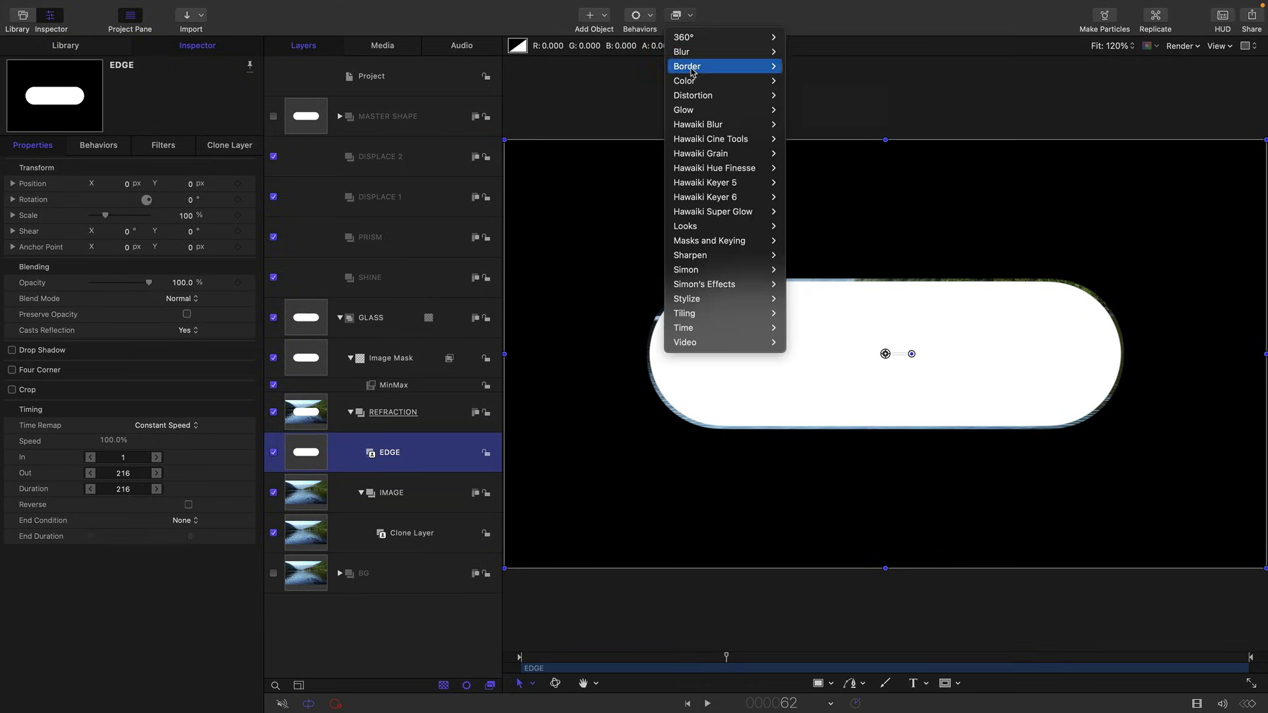
{"action": "mouse_move", "coordinate": [692, 69]}
{"action": "left_click", "coordinate": [812, 96]}
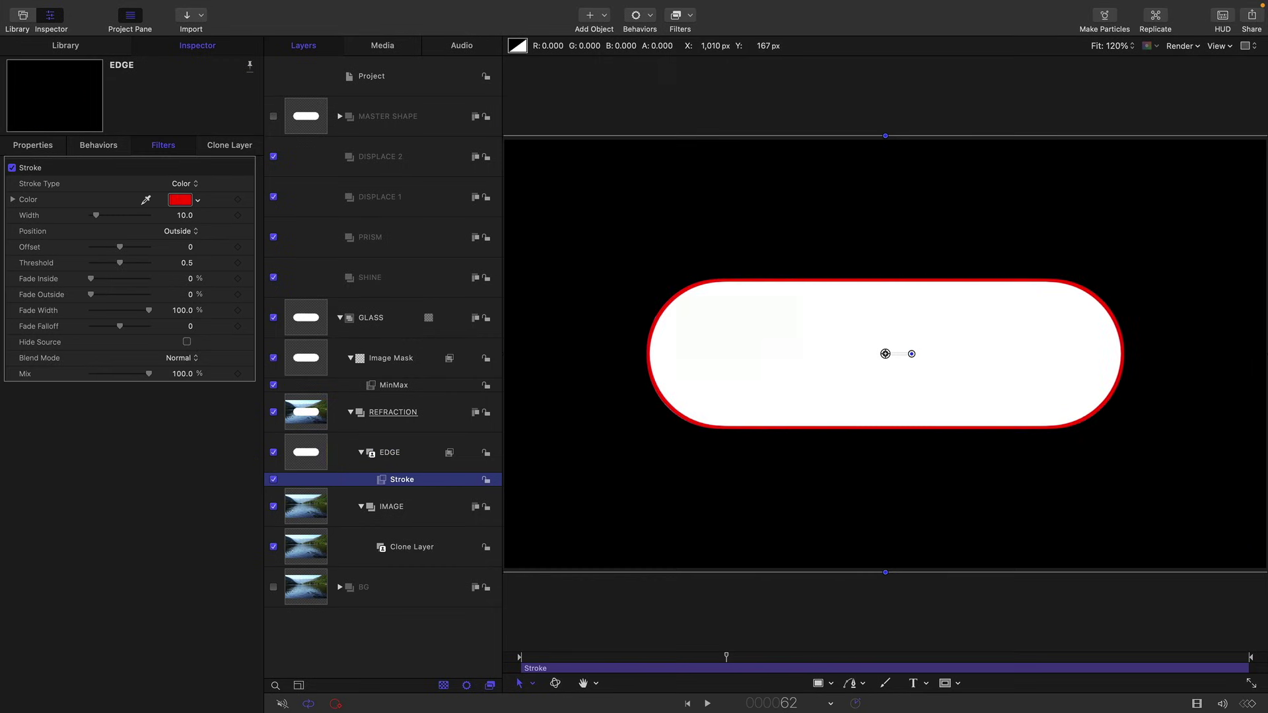
{"action": "left_click", "coordinate": [180, 199]}
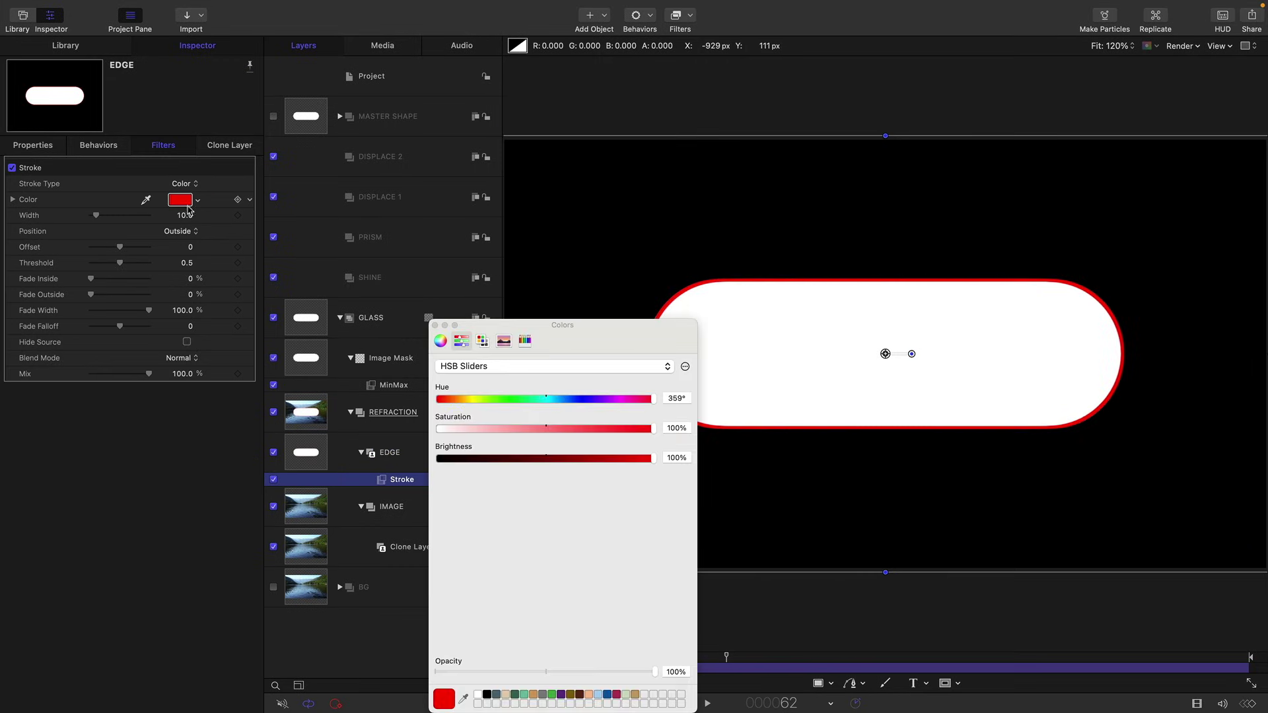
{"action": "left_click", "coordinate": [478, 695]}
{"action": "left_click", "coordinate": [184, 215]}
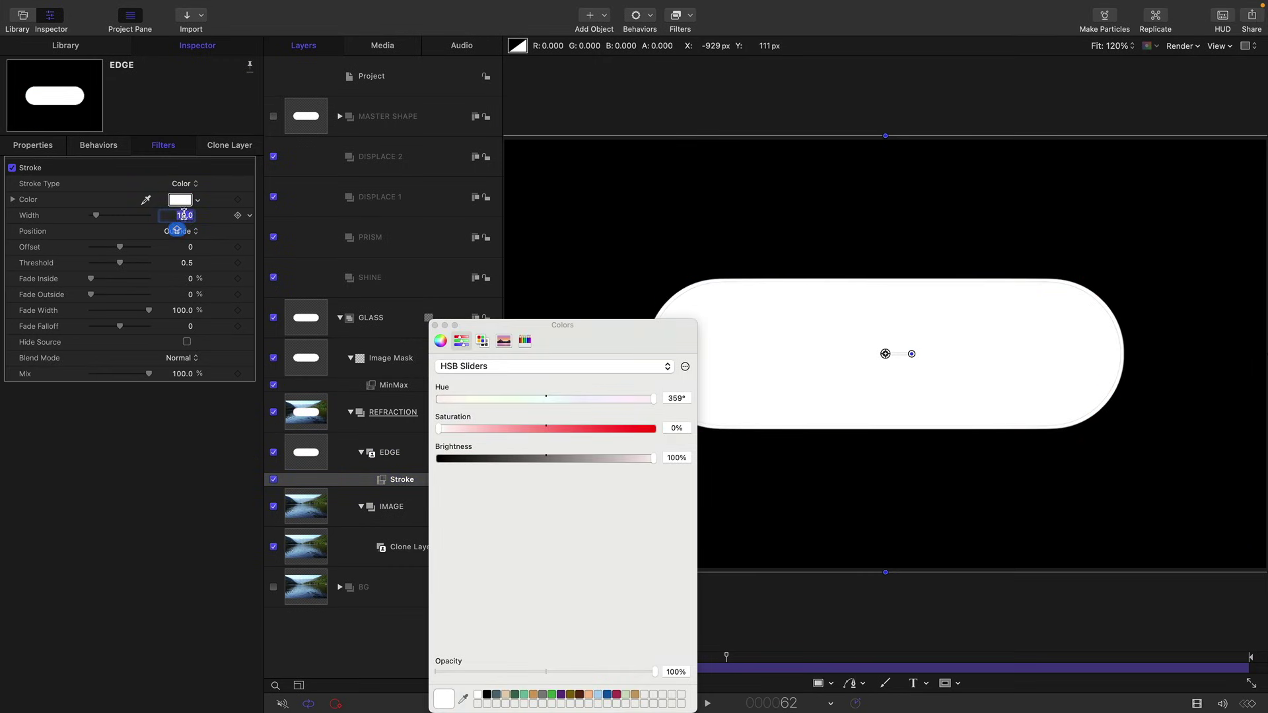
{"action": "type", "text": "20"}
{"action": "left_click", "coordinate": [180, 232]}
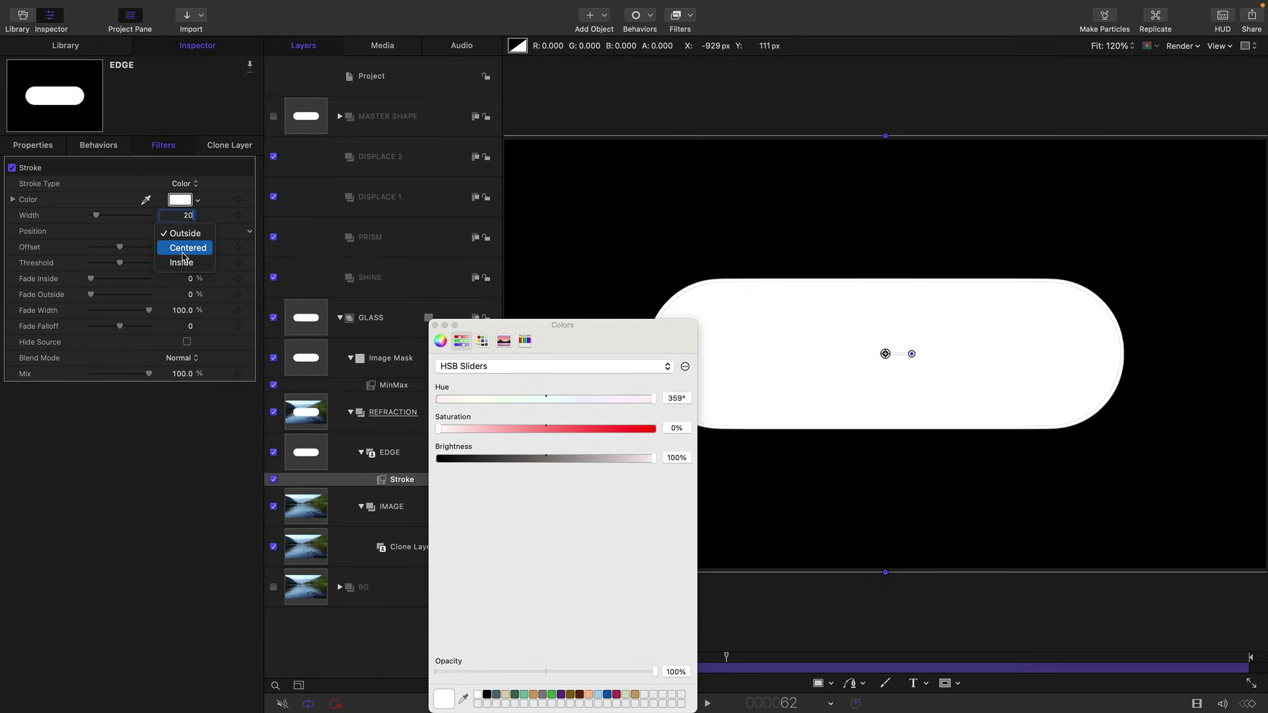
{"action": "left_click", "coordinate": [183, 252]}
{"action": "left_click", "coordinate": [191, 279]}
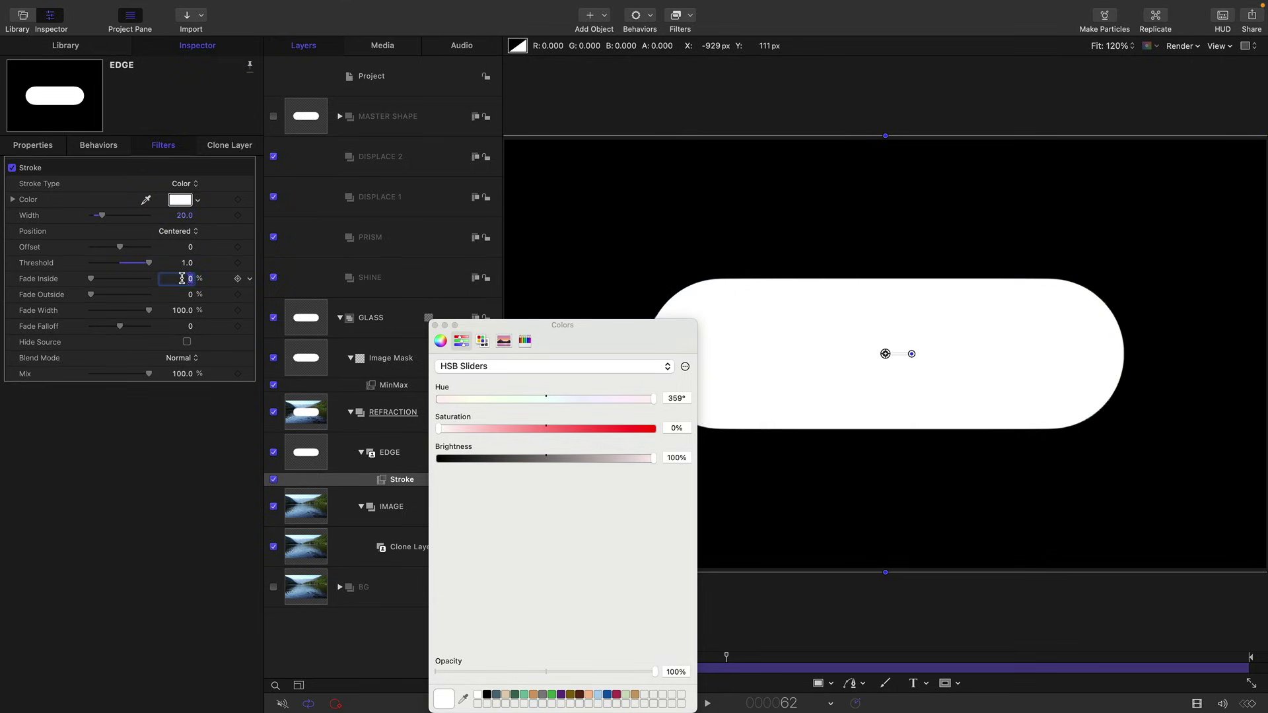
{"action": "key", "text": "Return"}
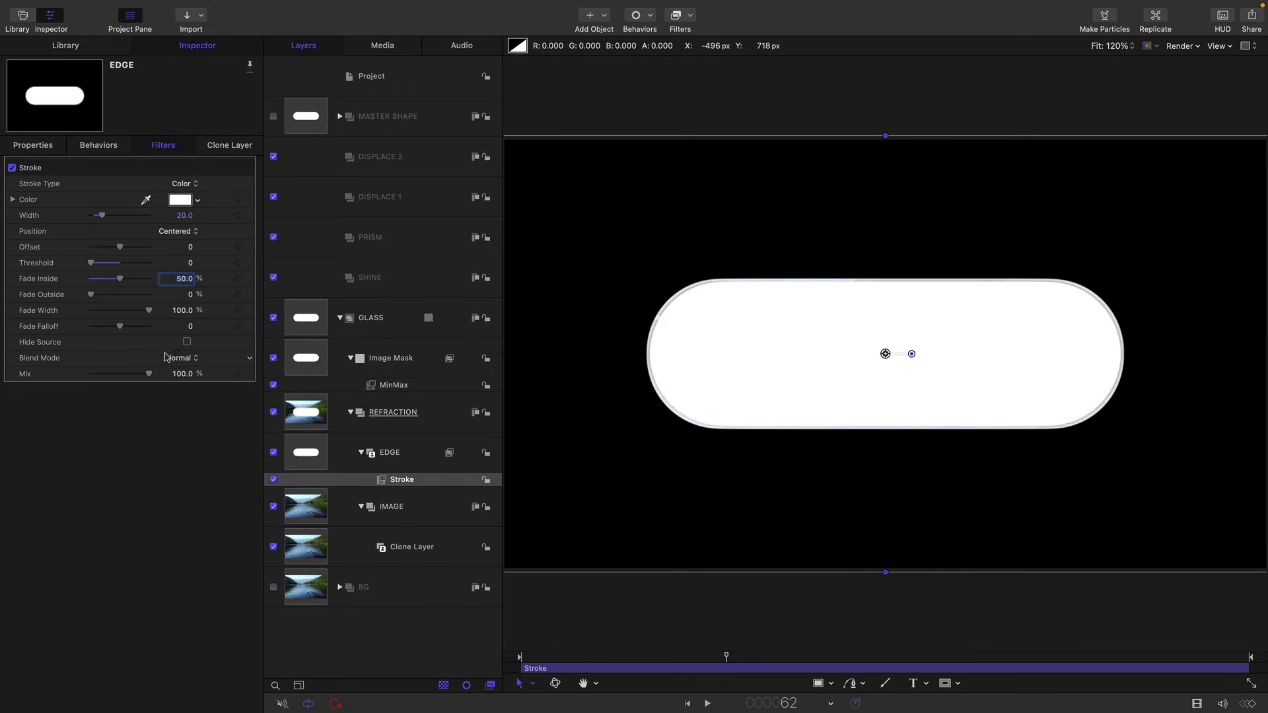
{"action": "left_click", "coordinate": [187, 342]}
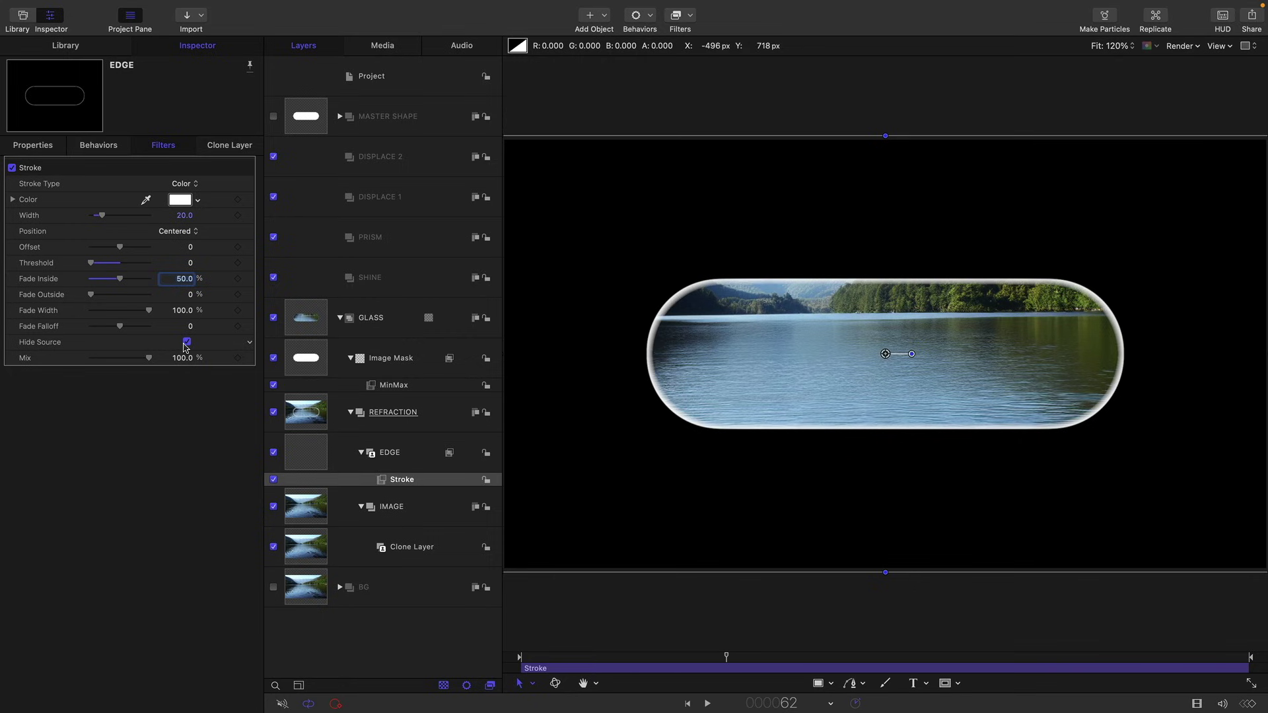
- Add a Gaussian Blur with amount 8 to EDGE
{"action": "left_click", "coordinate": [690, 17]}
{"action": "mouse_move", "coordinate": [699, 80]}
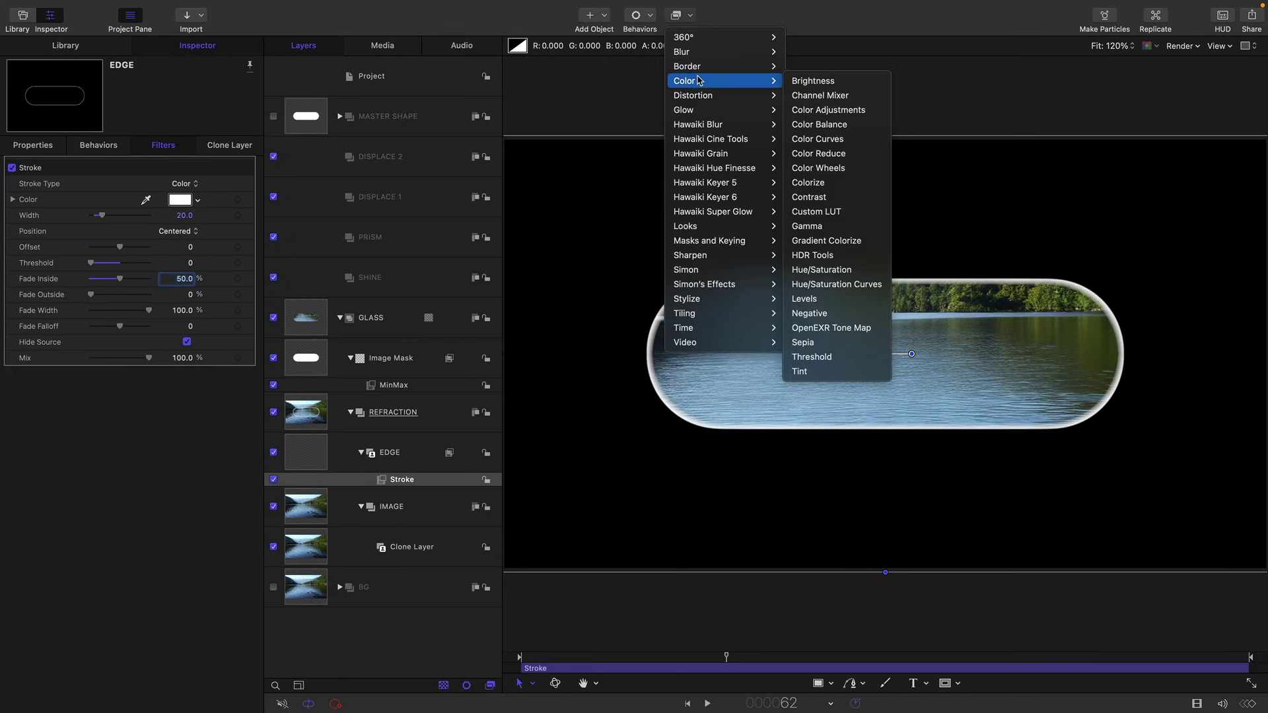
{"action": "mouse_move", "coordinate": [726, 51]}
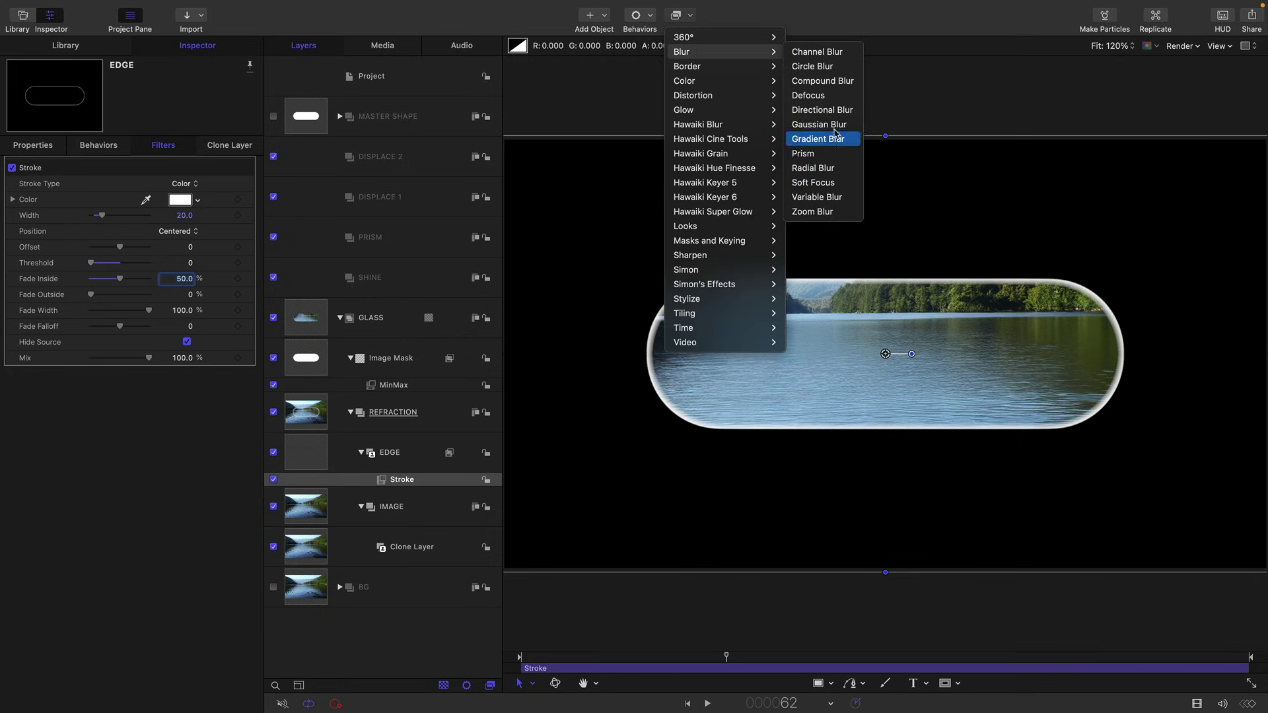
{"action": "left_click", "coordinate": [833, 125]}
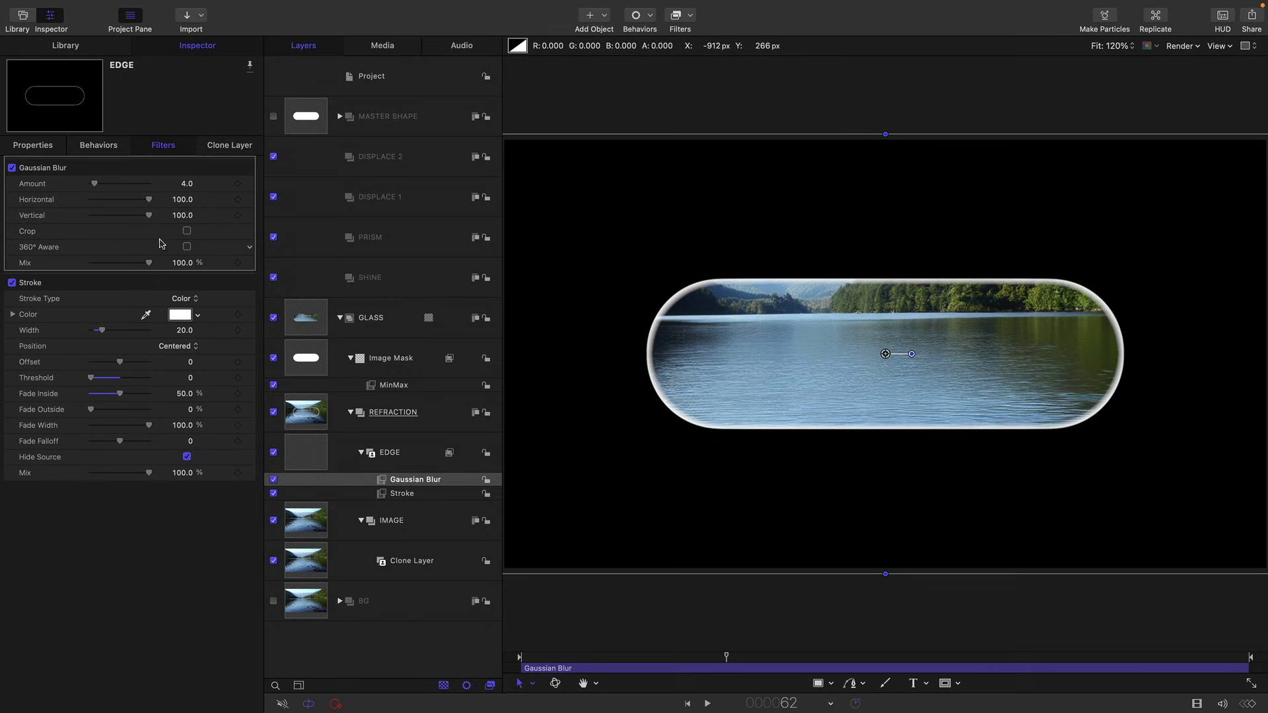
{"action": "left_click", "coordinate": [186, 183]}
{"action": "type", "text": "8"}
{"action": "key", "text": "Return"}
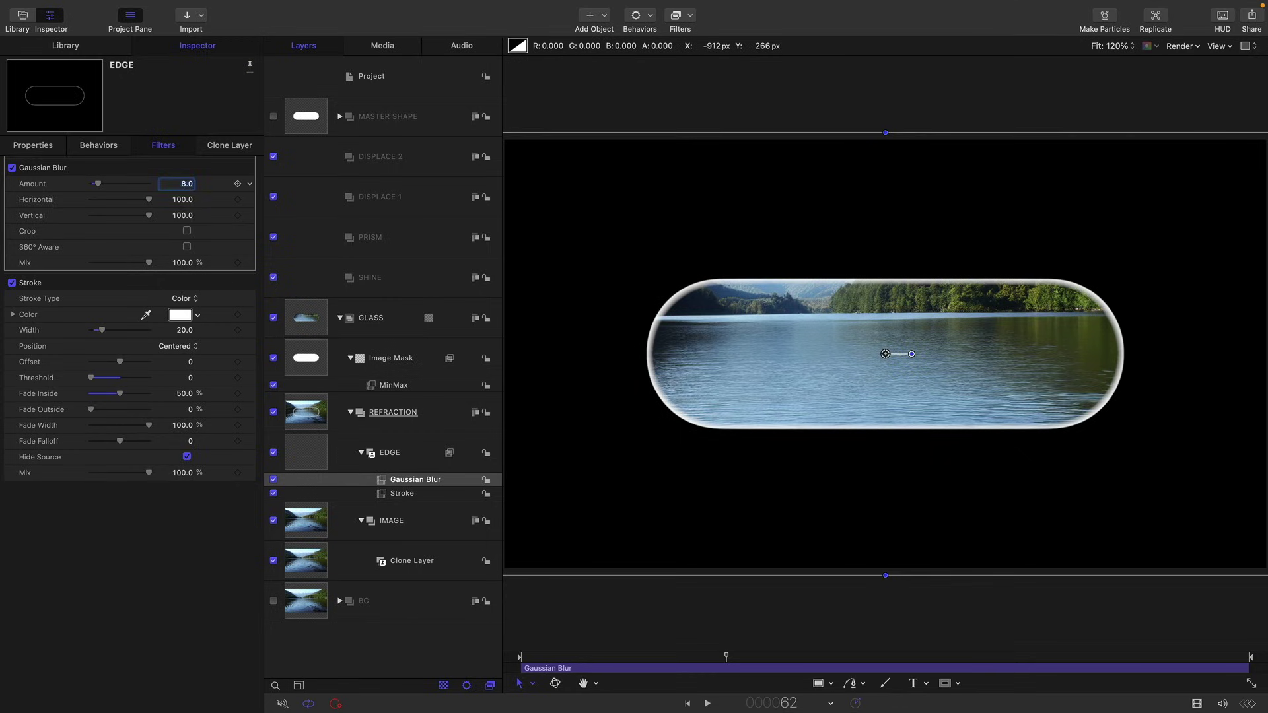
- Set EDGE's horizontal (X) scale to 90%
{"action": "left_click", "coordinate": [30, 145]}
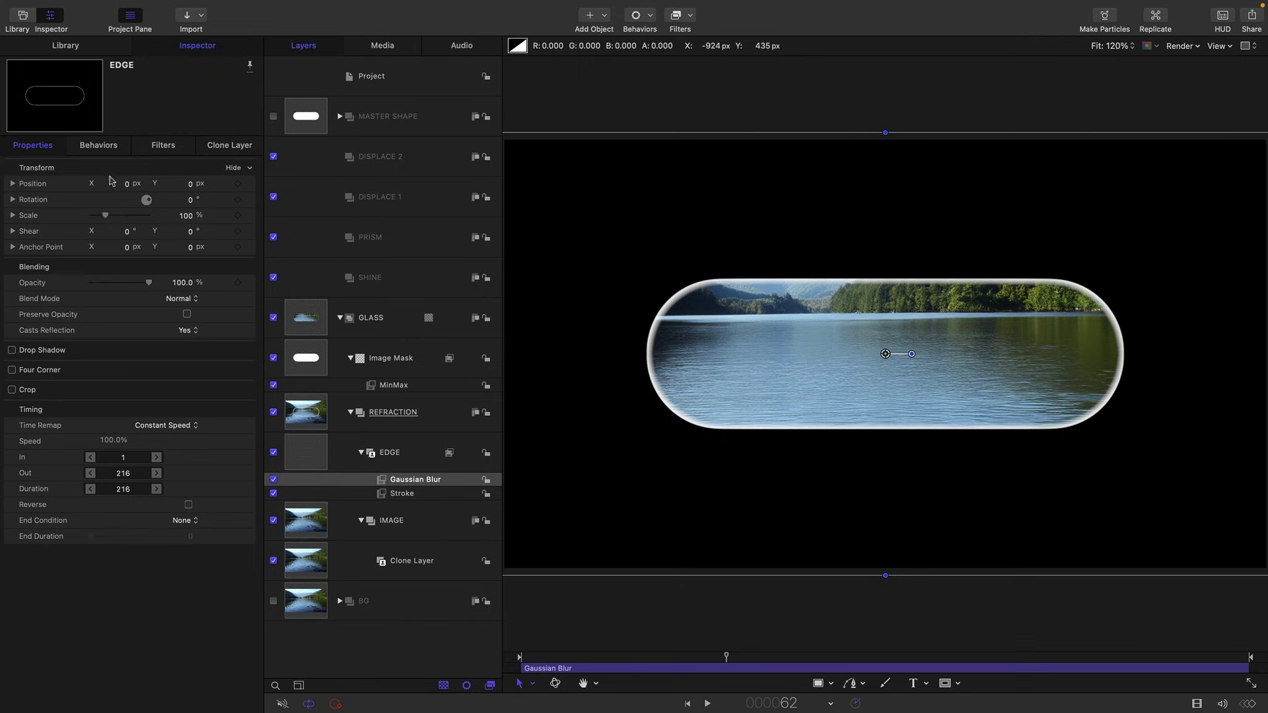
{"action": "left_click", "coordinate": [11, 216]}
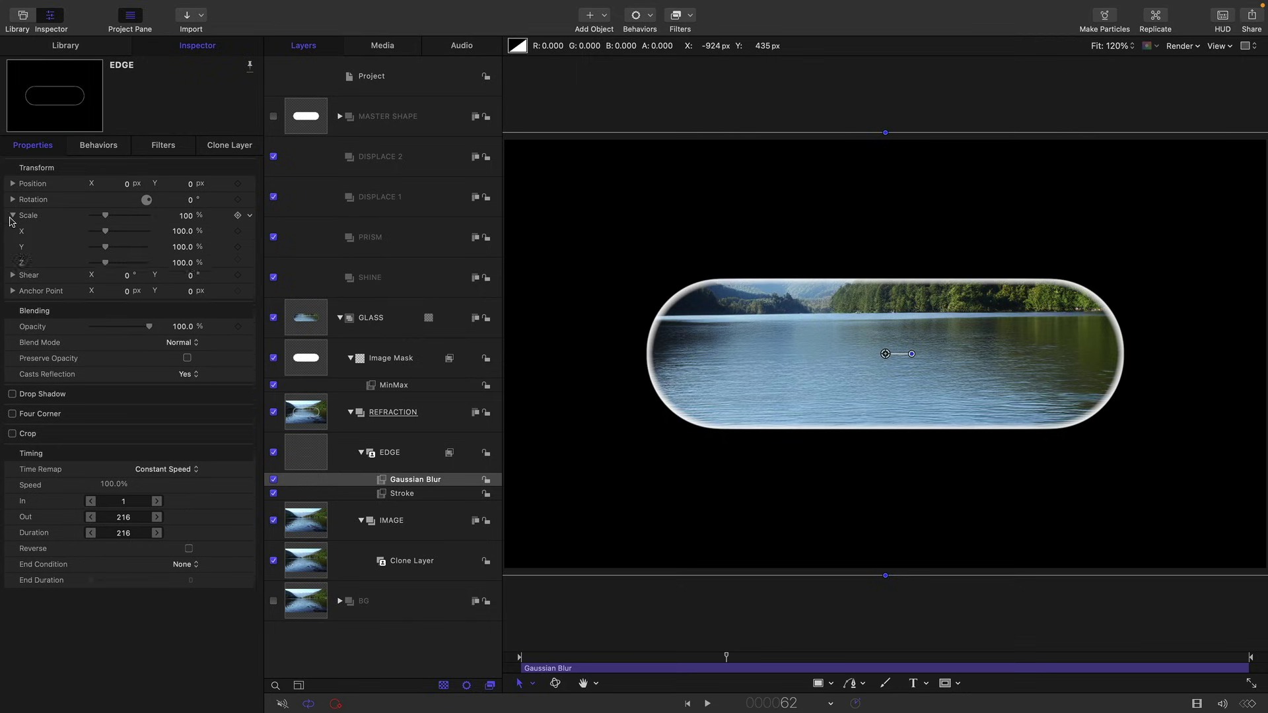
{"action": "left_click", "coordinate": [181, 231]}
{"action": "type", "text": "90"}
{"action": "key", "text": "Return"}
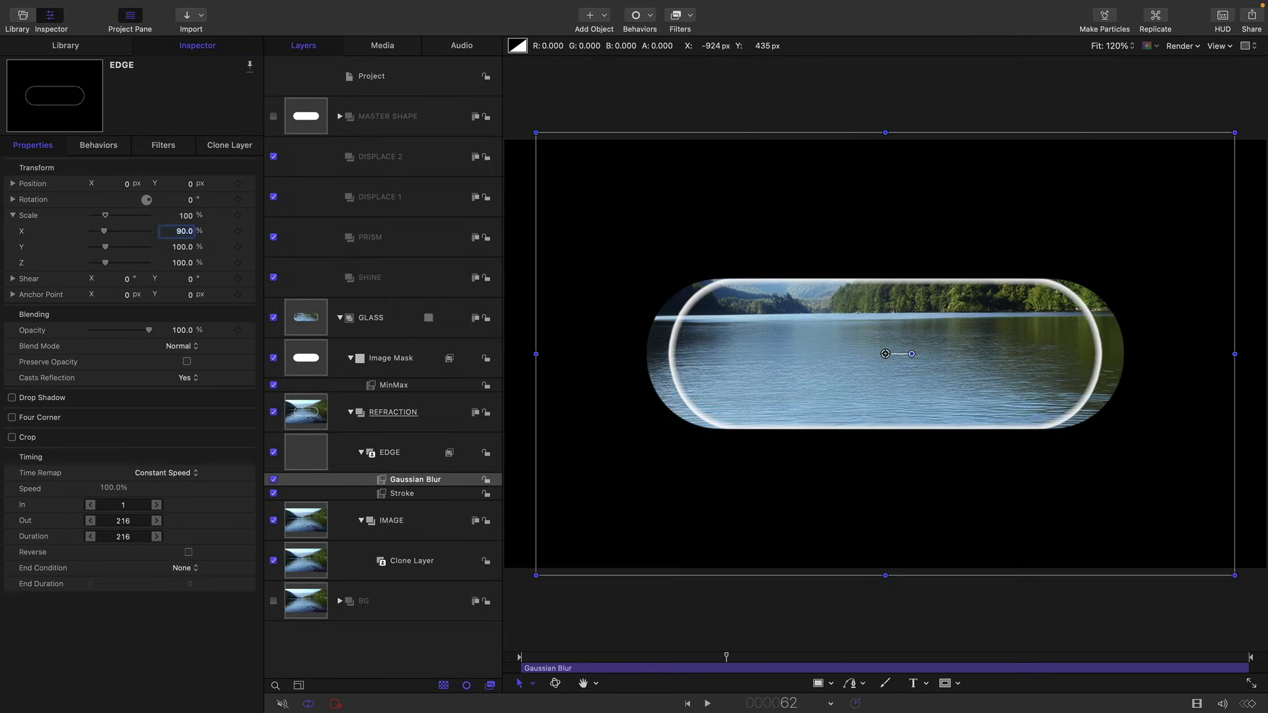
- Add a Color Solid generator from the Library inside DISPLACE 1
{"action": "left_click", "coordinate": [423, 198]}
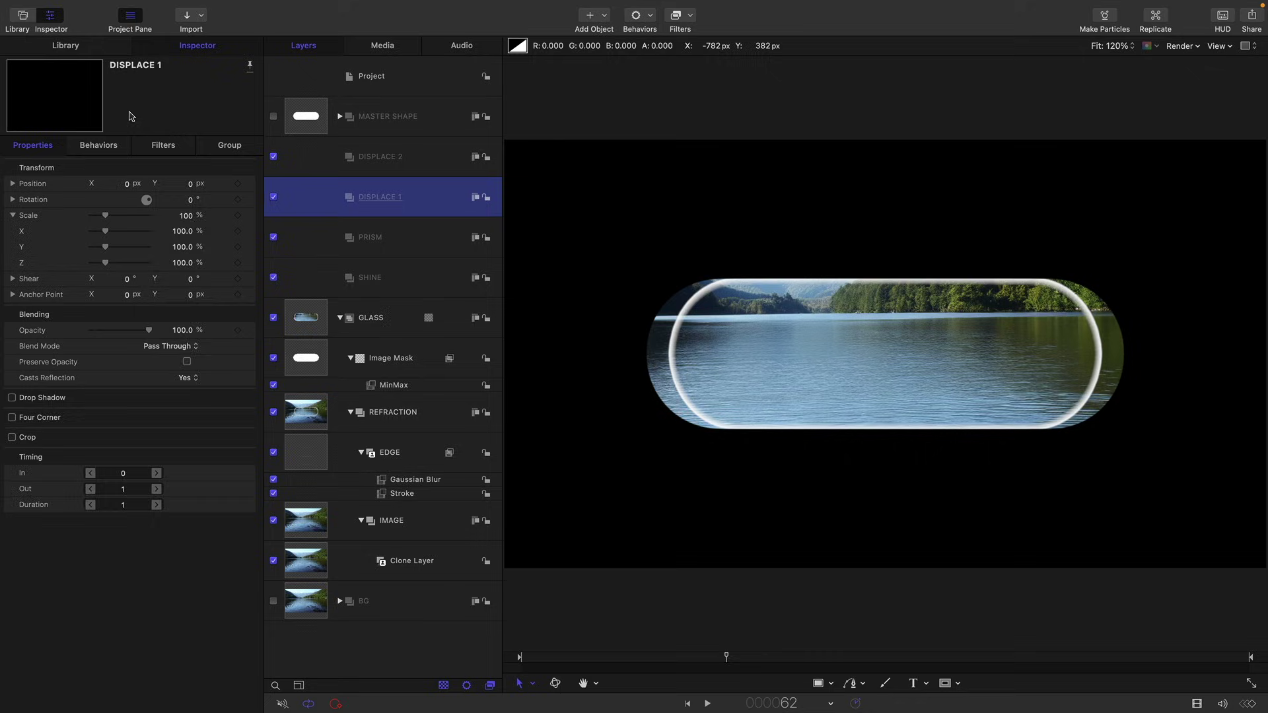
{"action": "left_click", "coordinate": [56, 45]}
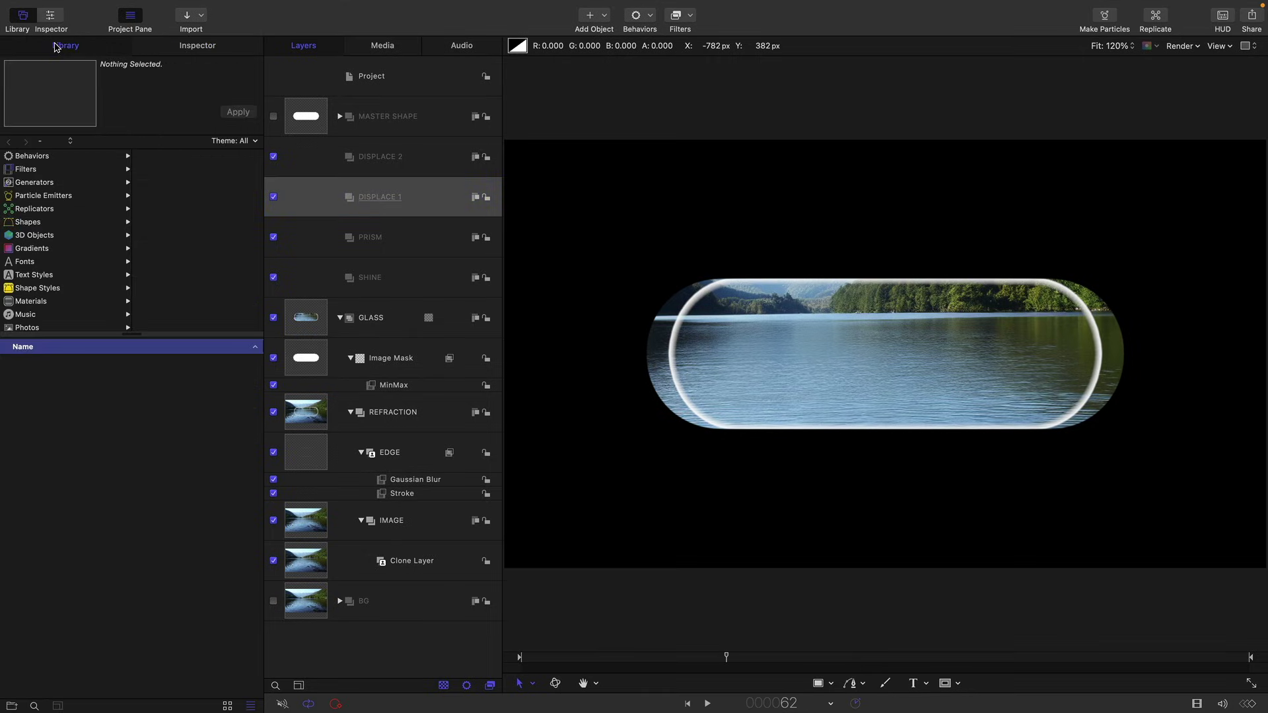
{"action": "left_click", "coordinate": [34, 183]}
{"action": "left_click_drag", "start_coordinate": [16, 429], "coordinate": [397, 206]}
- Make the solid dark grey (0% saturation, 30% brightness) and copy it into DISPLACE 2
{"action": "left_click", "coordinate": [202, 47]}
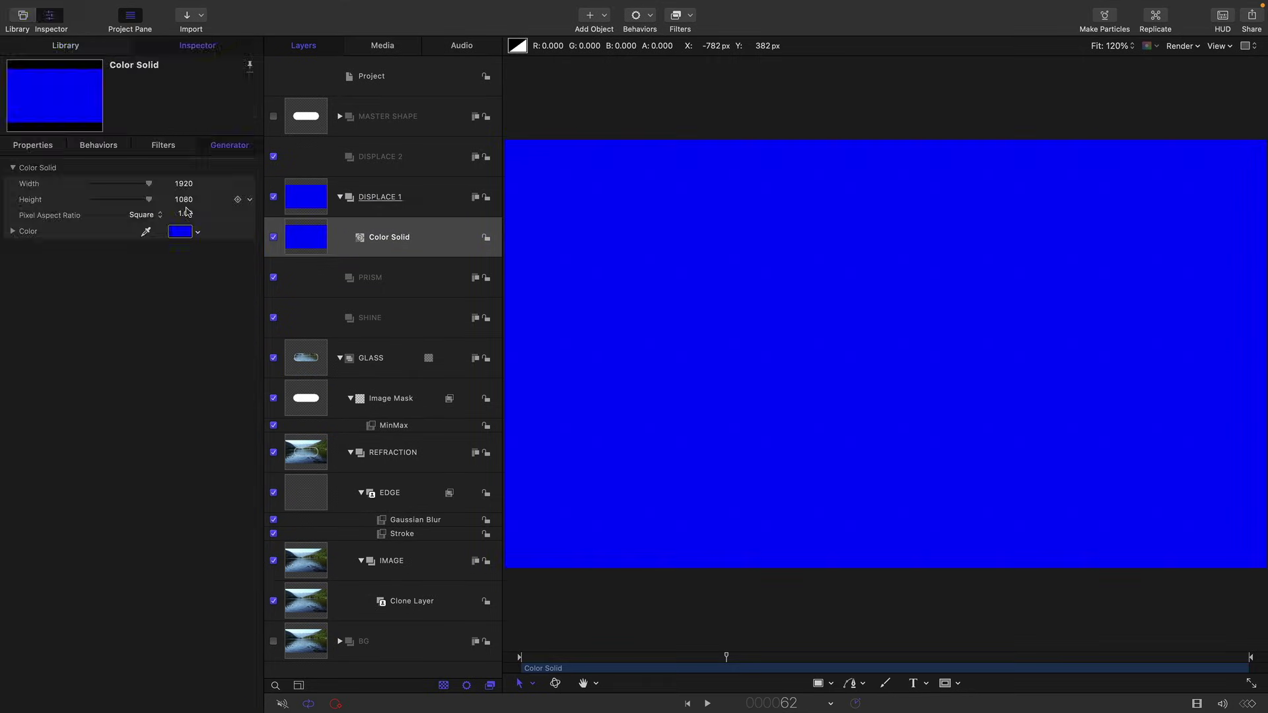
{"action": "left_click", "coordinate": [180, 232]}
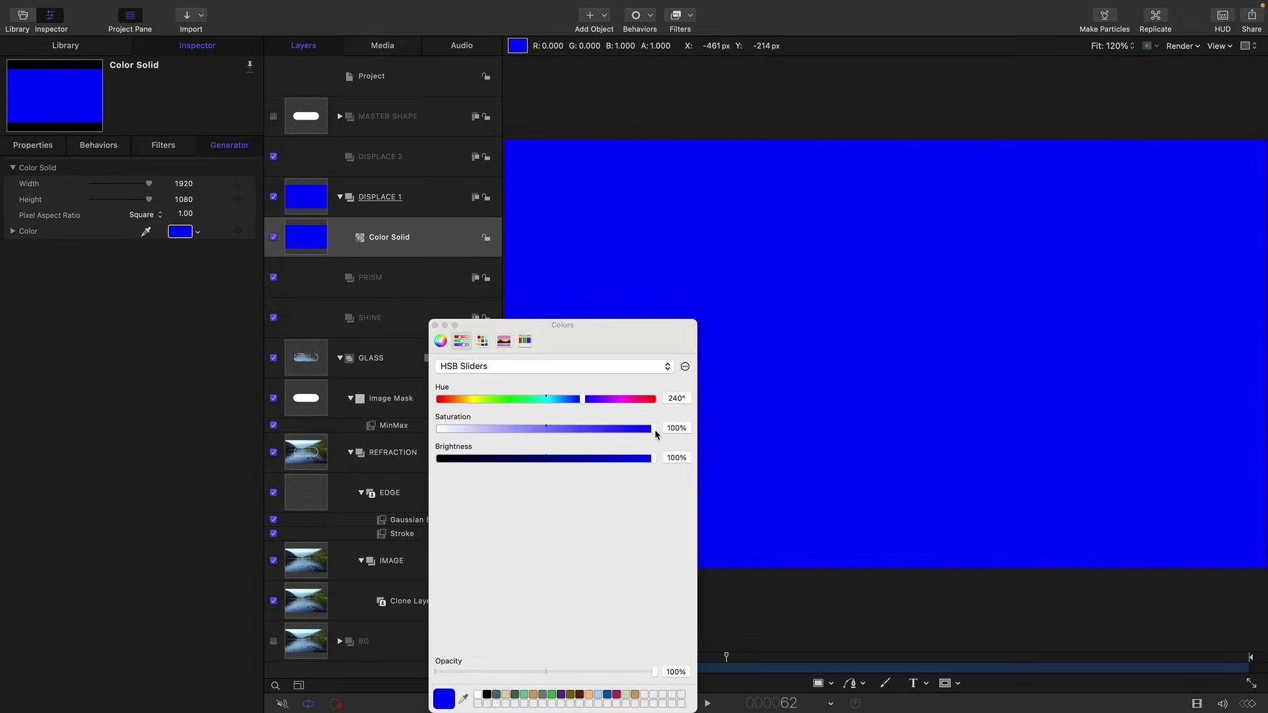
{"action": "left_click_drag", "start_coordinate": [652, 429], "coordinate": [439, 430]}
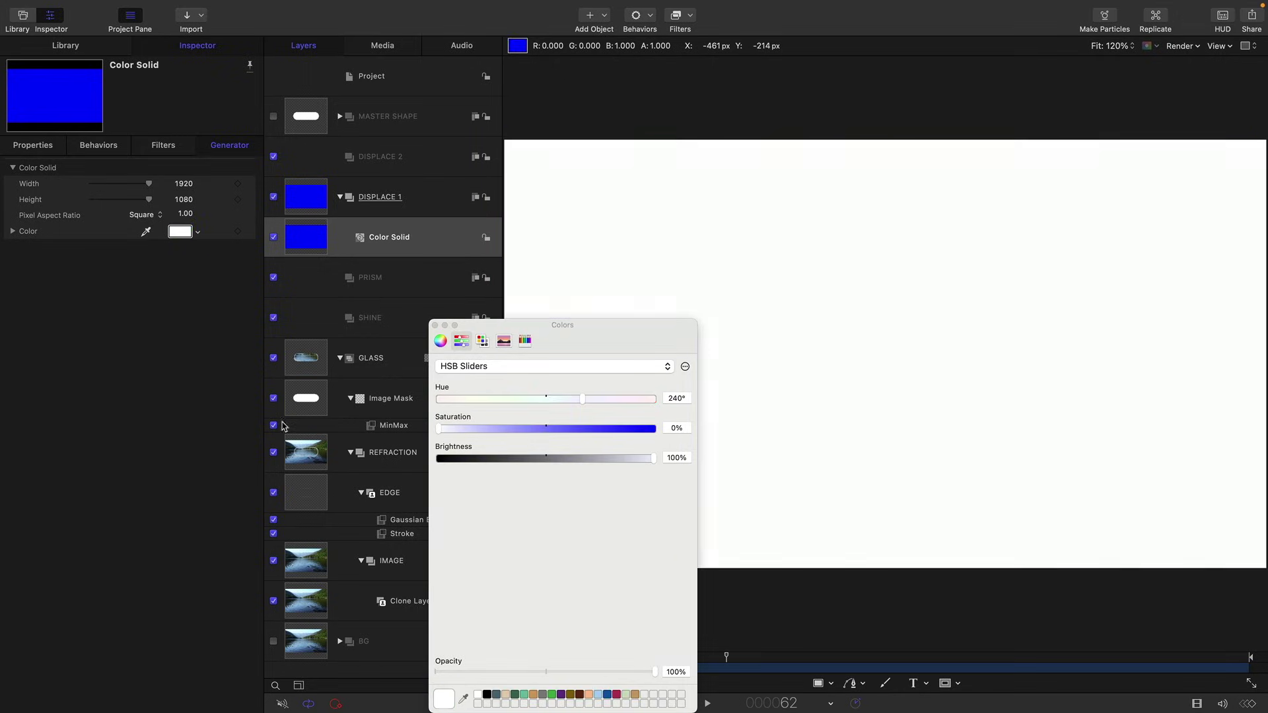
{"action": "left_click", "coordinate": [676, 461]}
{"action": "key", "text": "super+a"}
{"action": "type", "text": "3"}
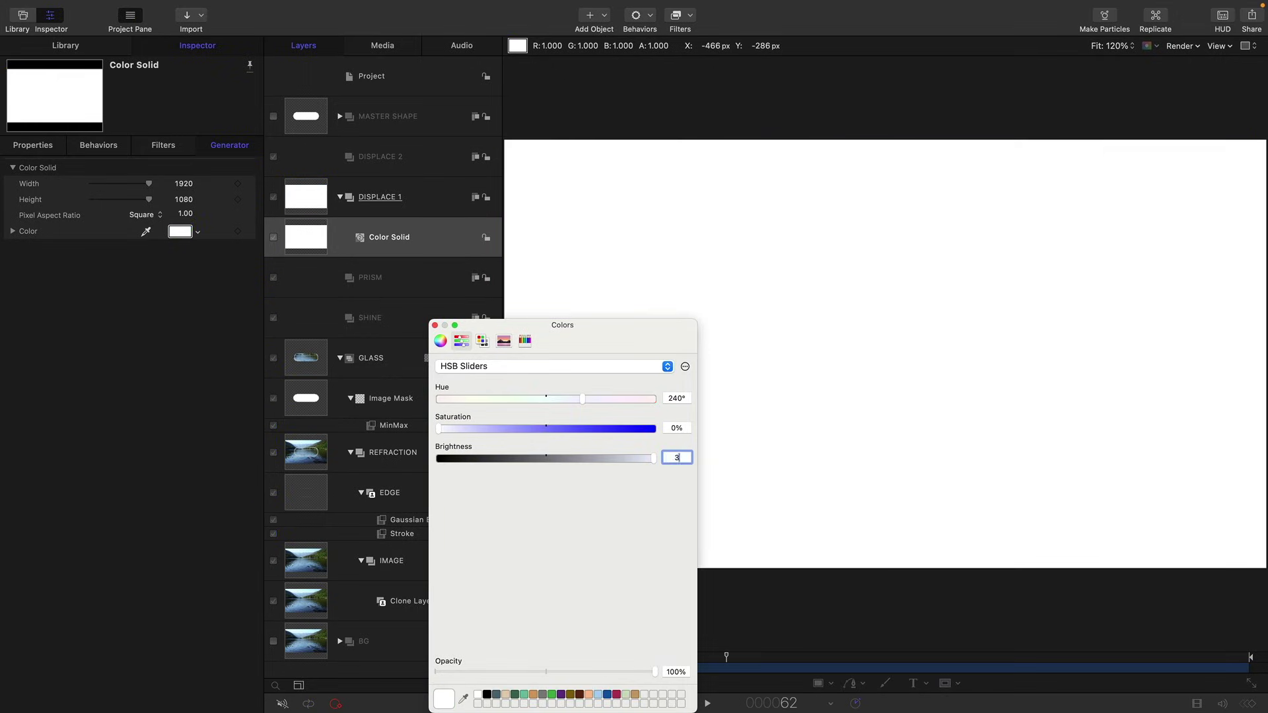
{"action": "type", "text": "0"}
{"action": "key", "text": "Return"}
{"action": "left_click", "coordinate": [435, 325]}
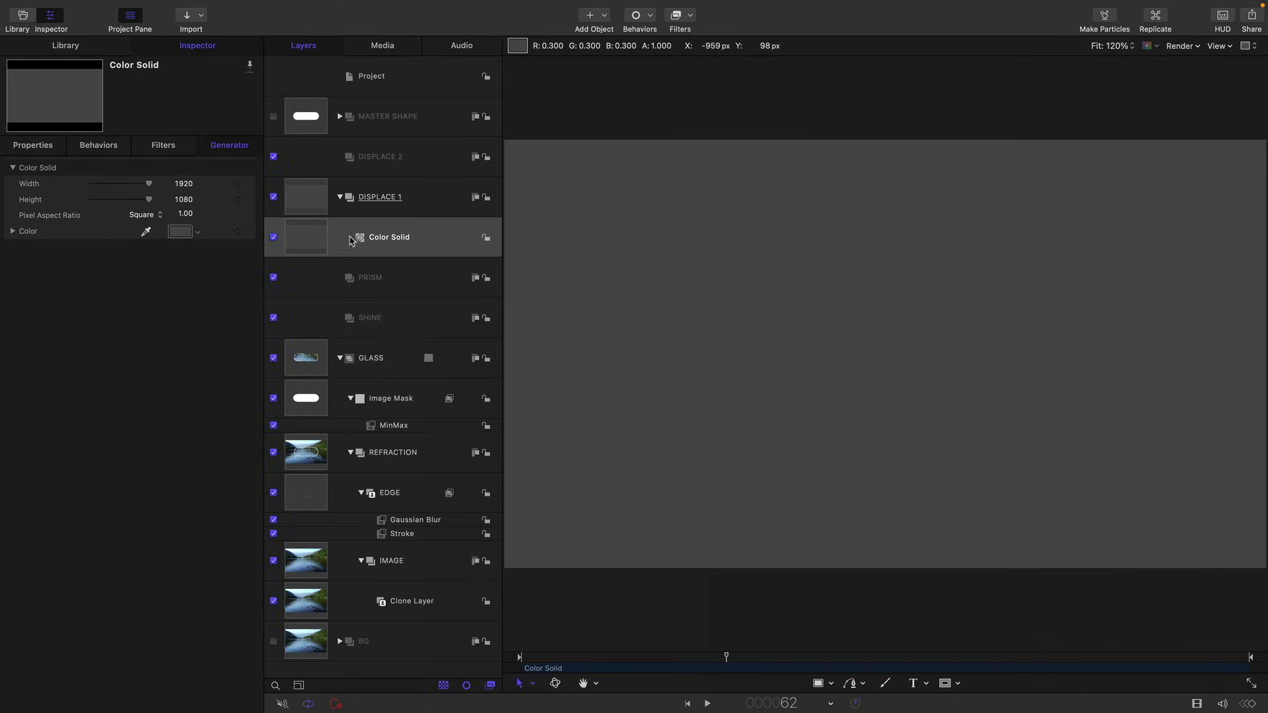
{"action": "left_click_drag", "start_coordinate": [296, 245], "coordinate": [393, 160]}
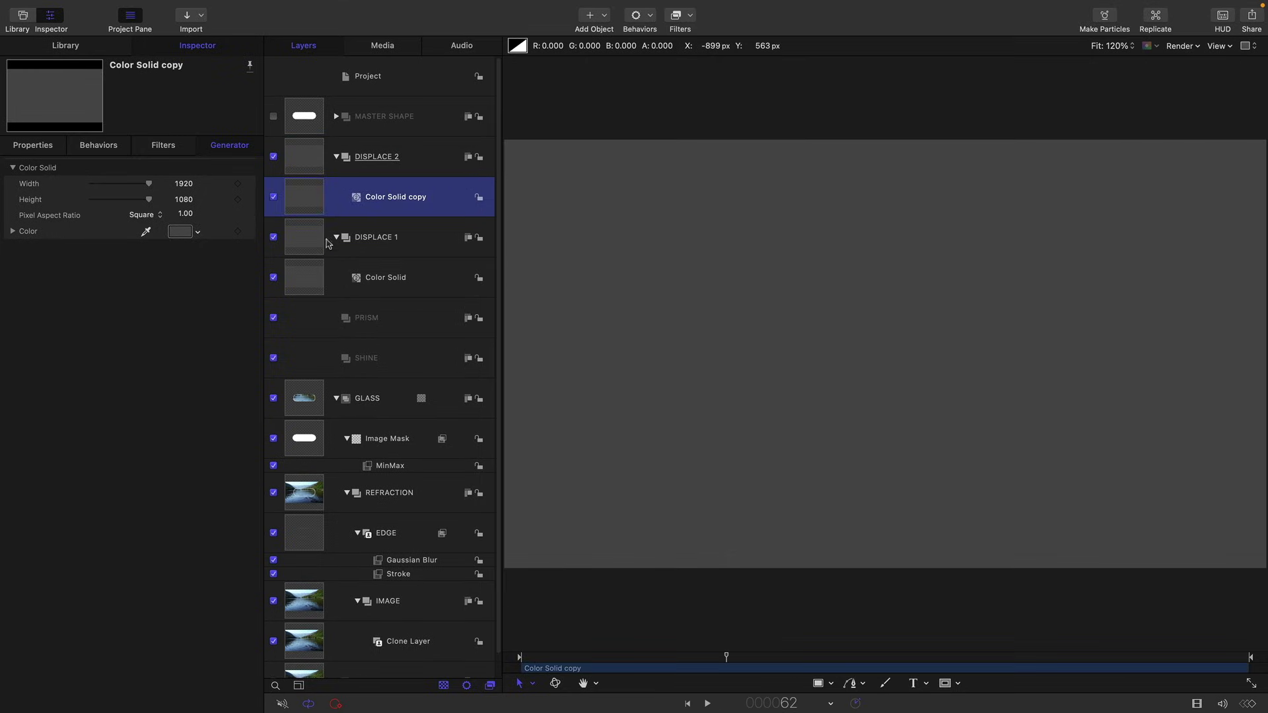
- Hide the DISPLACE 2 and DISPLACE 1 groups to reveal the glass pill
{"action": "left_click", "coordinate": [303, 285]}
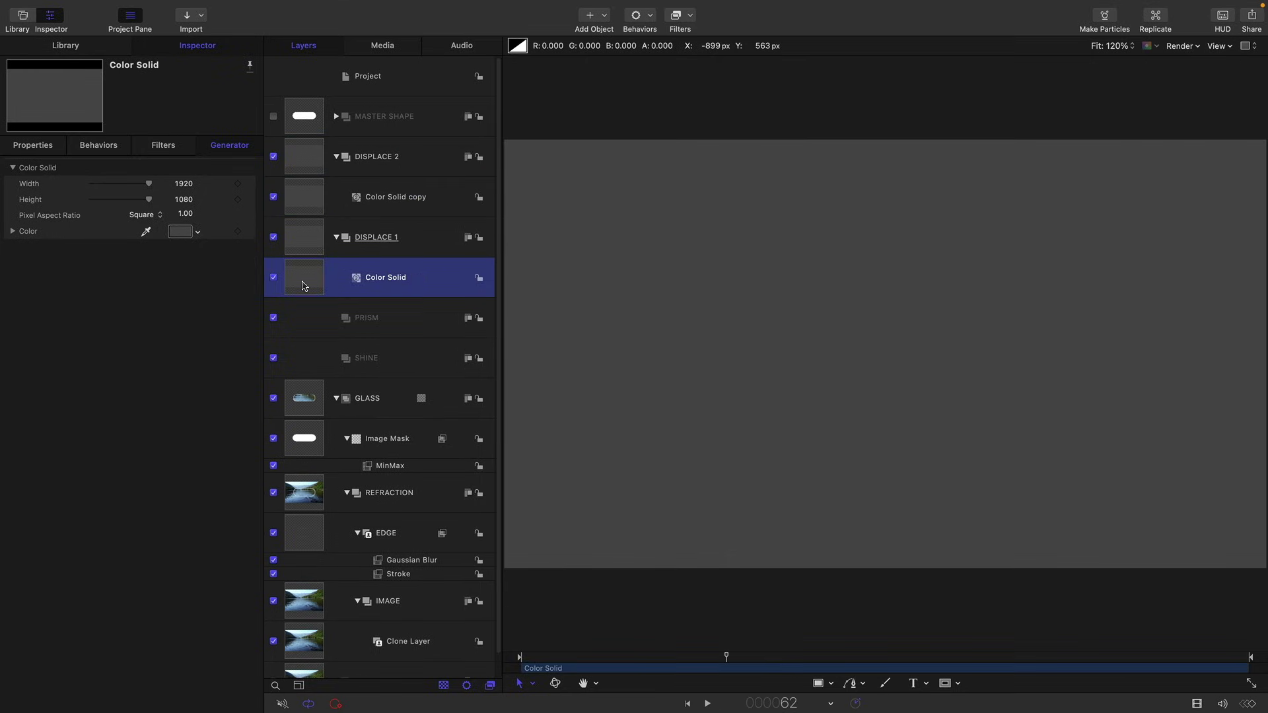
{"action": "left_click", "coordinate": [272, 157]}
{"action": "left_click", "coordinate": [273, 237]}
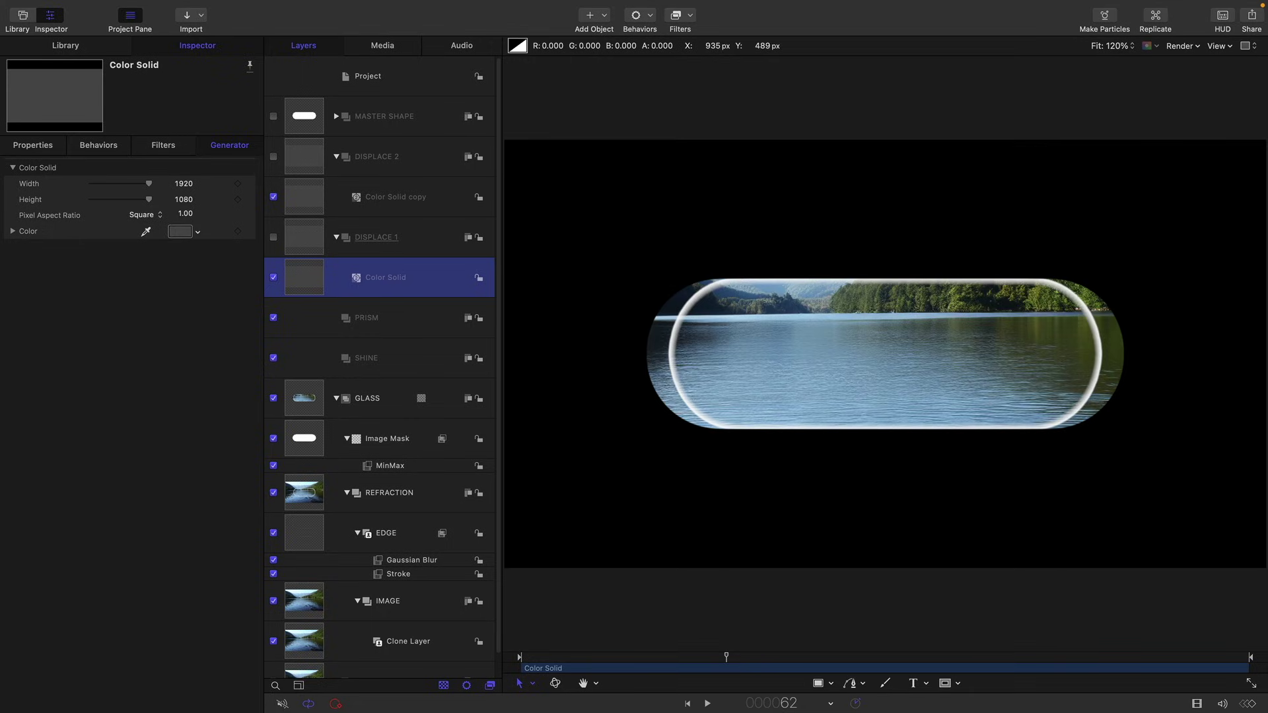
- Clone MASTER SHAPE and move Clone Layer 1 into DISPLACE 1 above its Color Solid
{"action": "left_click", "coordinate": [301, 120]}
{"action": "right_click", "coordinate": [302, 120]}
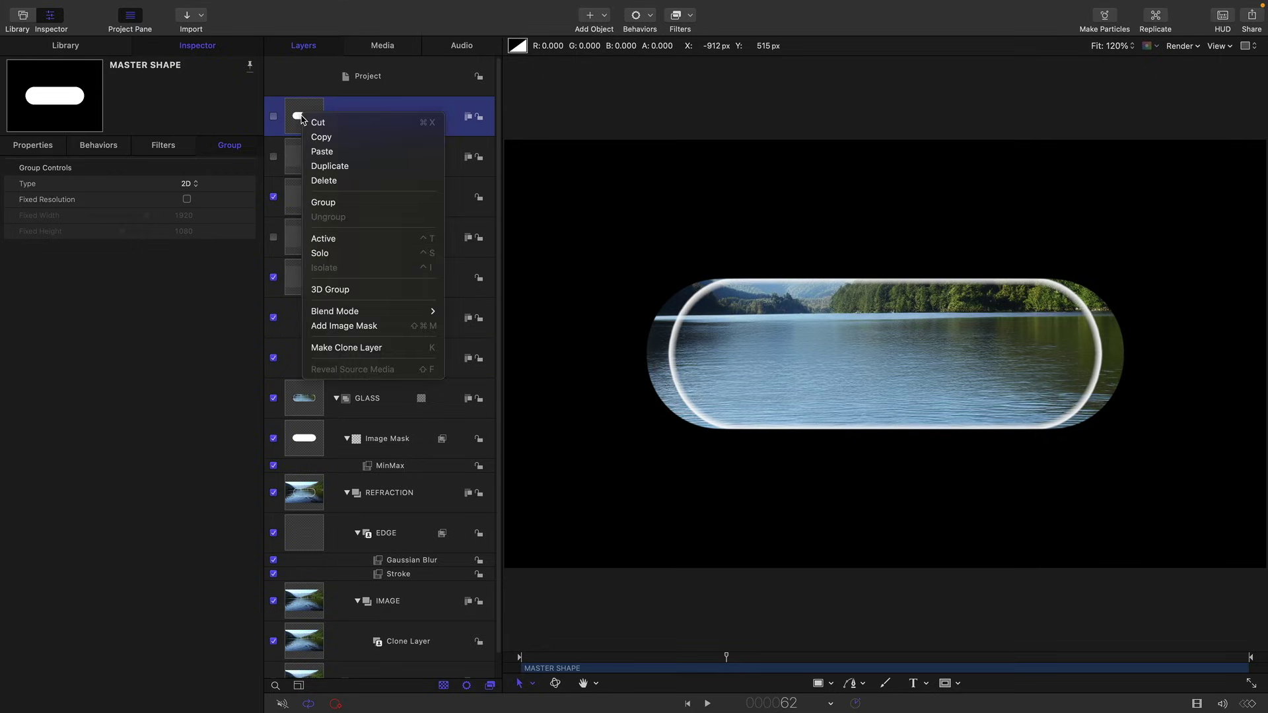
{"action": "left_click", "coordinate": [357, 347]}
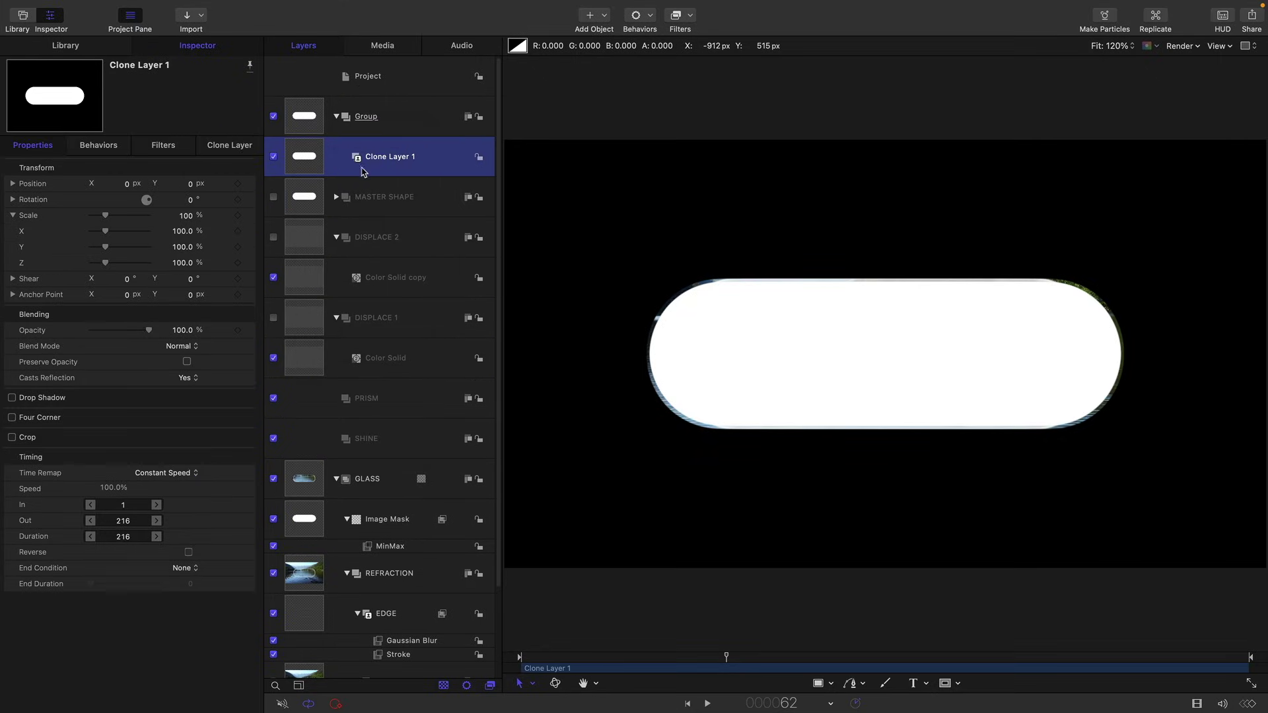
{"action": "mouse_move", "coordinate": [358, 160]}
{"action": "left_mouse_down"}
{"action": "mouse_move", "coordinate": [353, 342]}
{"action": "mouse_move", "coordinate": [285, 333]}
{"action": "mouse_move", "coordinate": [296, 344]}
{"action": "left_mouse_up"}
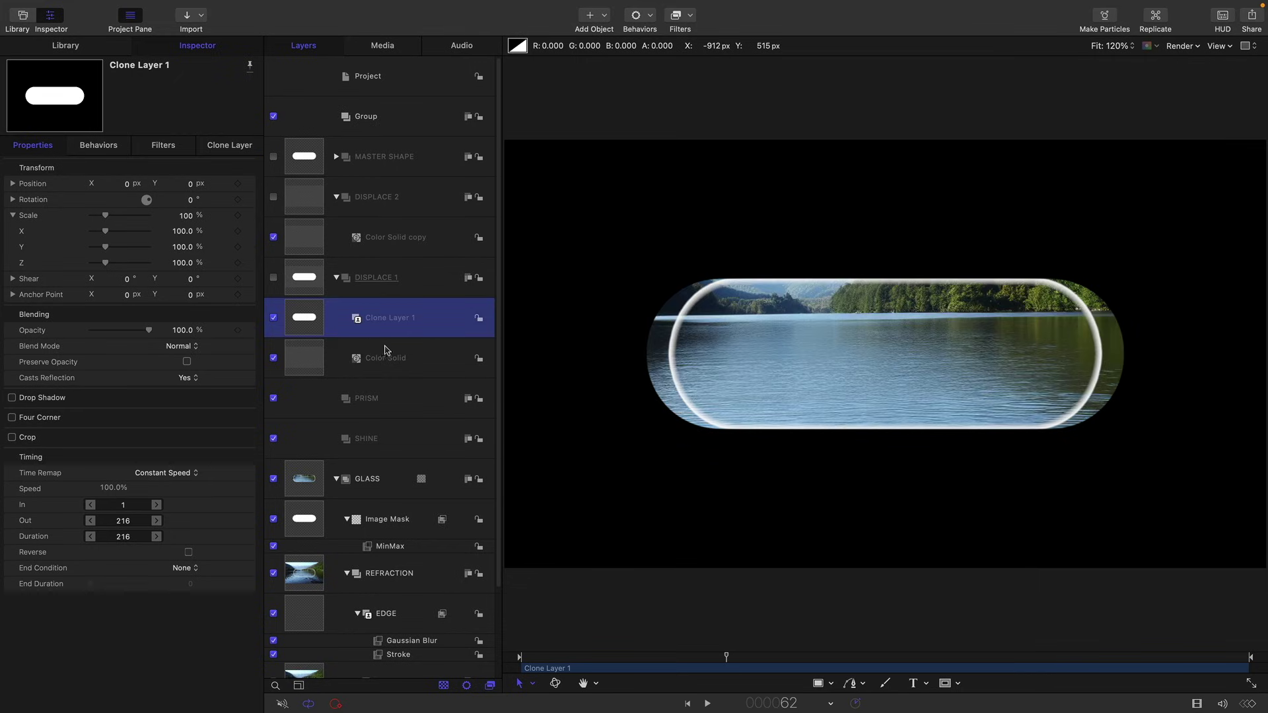
- Delete the leftover empty Group and select DISPLACE 1
{"action": "left_click", "coordinate": [388, 119]}
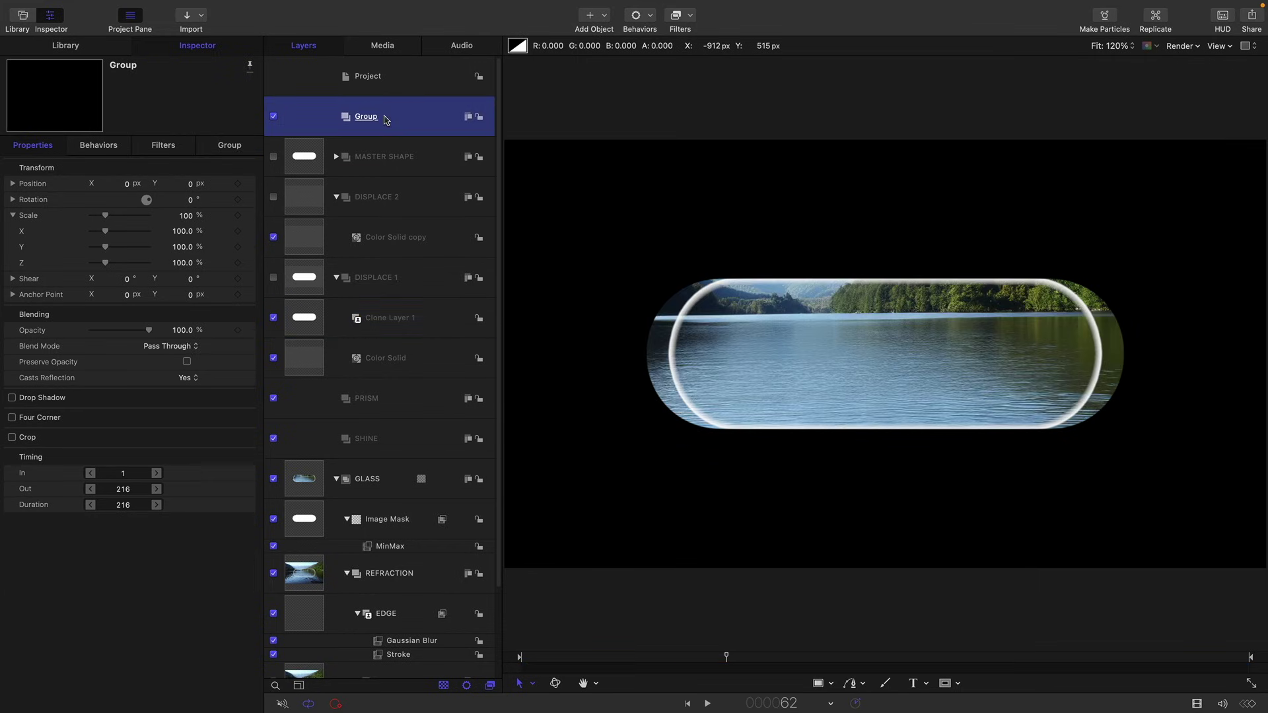
{"action": "key", "text": "super+shift+g"}
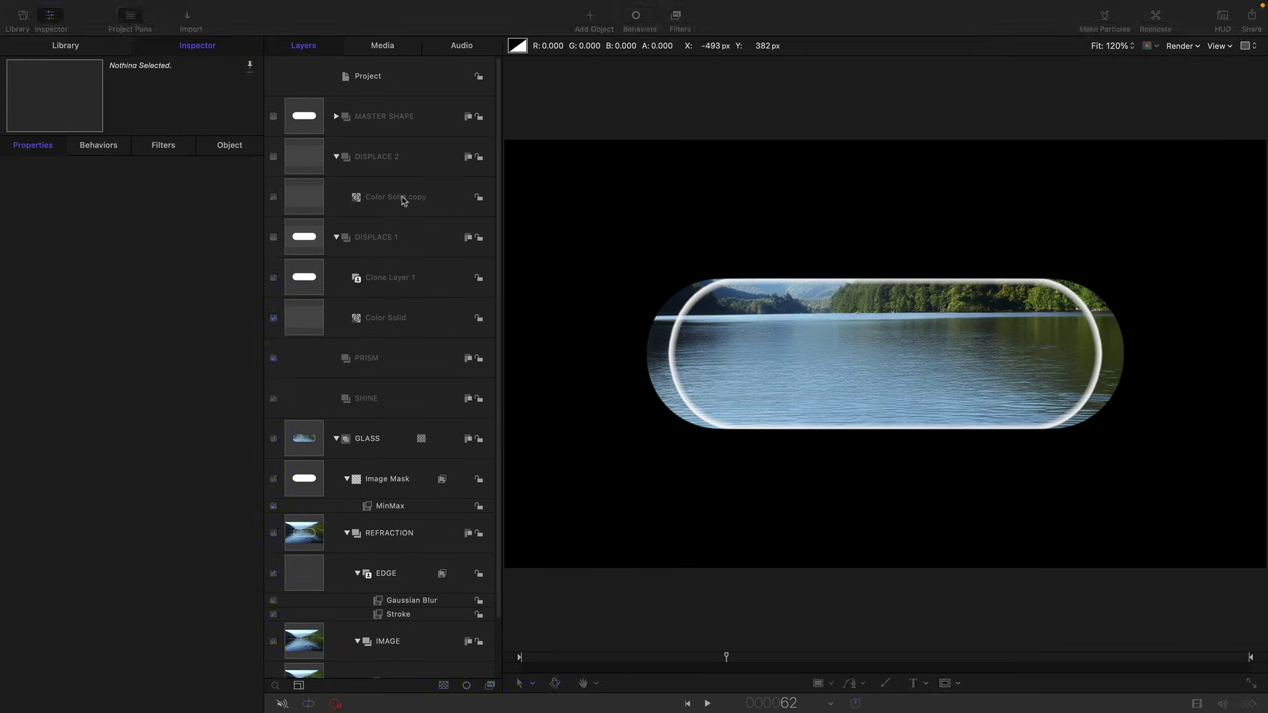
{"action": "left_click", "coordinate": [295, 243]}
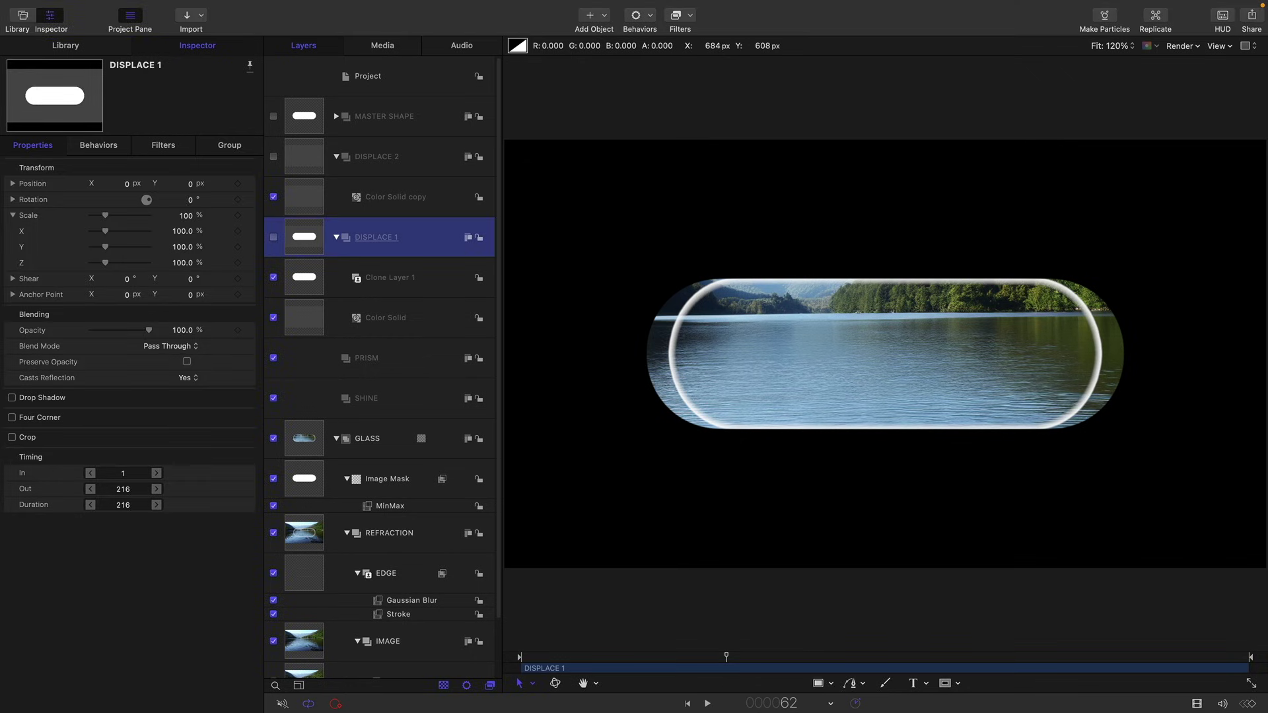
- Add a Gaussian Blur filter to the DISPLACE 1 group
{"action": "left_click", "coordinate": [681, 15]}
{"action": "mouse_move", "coordinate": [687, 51]}
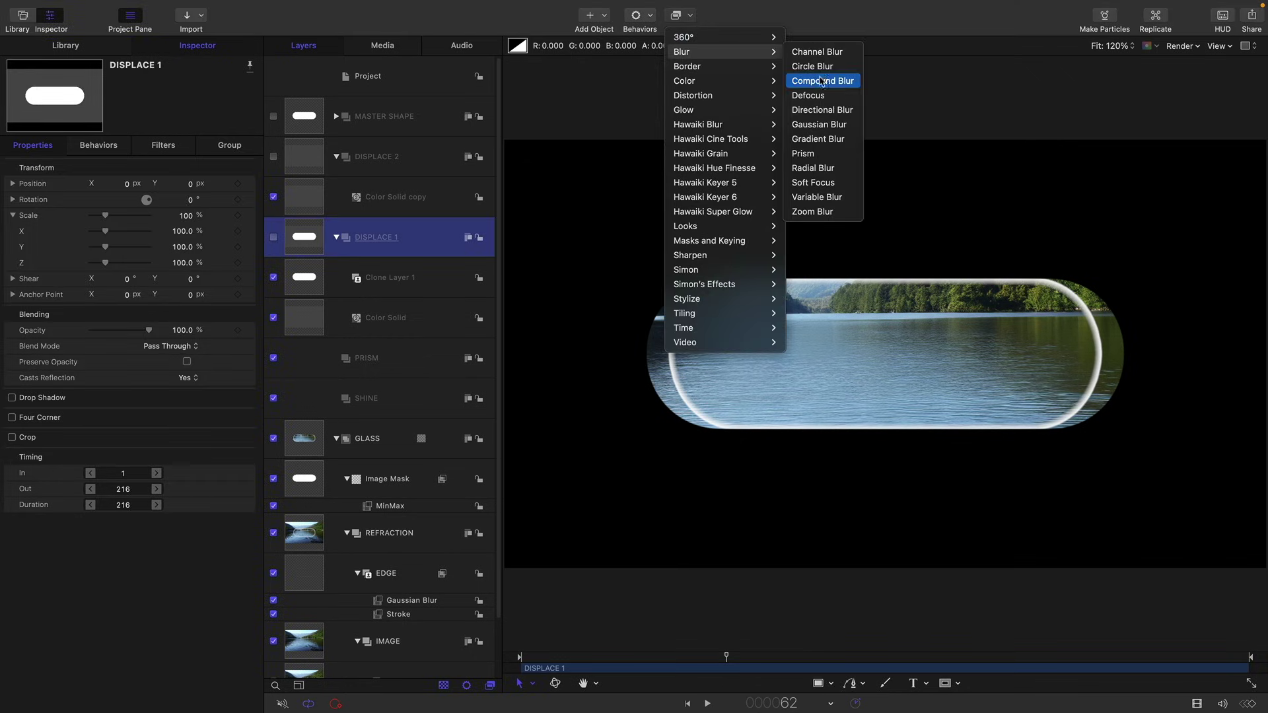
{"action": "left_click", "coordinate": [819, 126]}
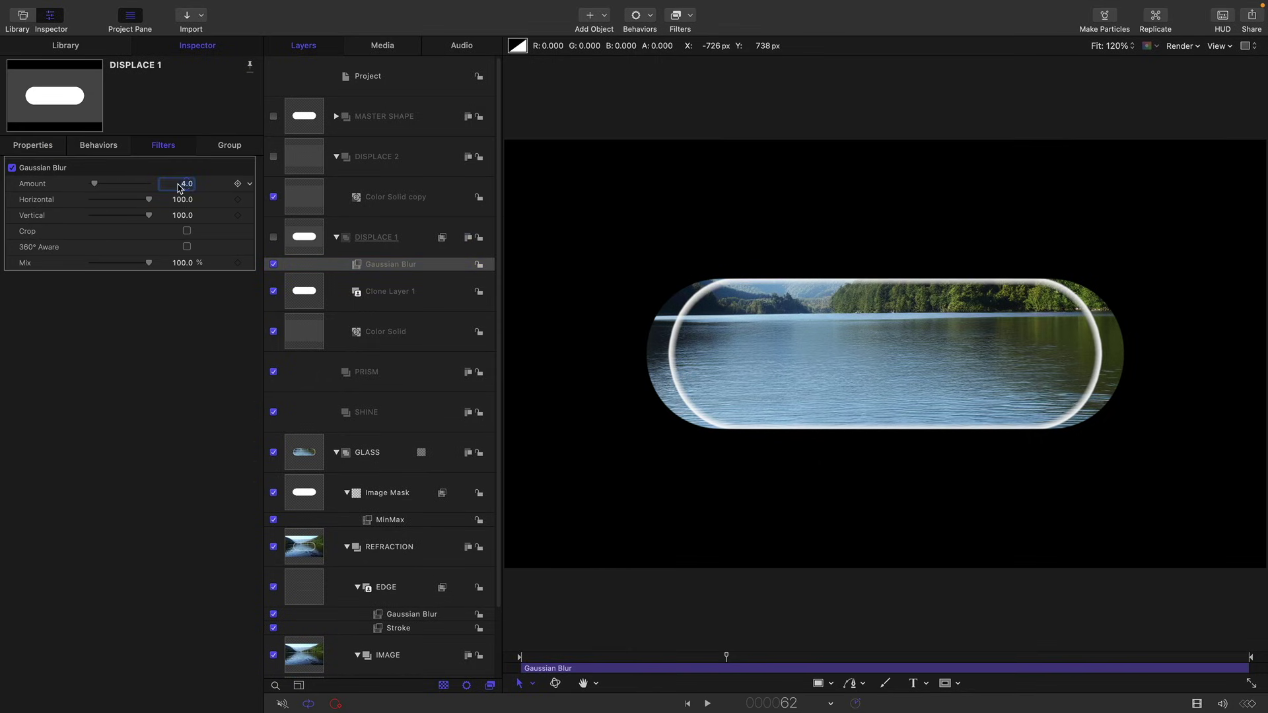
- Copy Clone Layer 1 into DISPLACE 2 and add a Stroke filter to the copy
{"action": "left_click", "coordinate": [303, 293]}
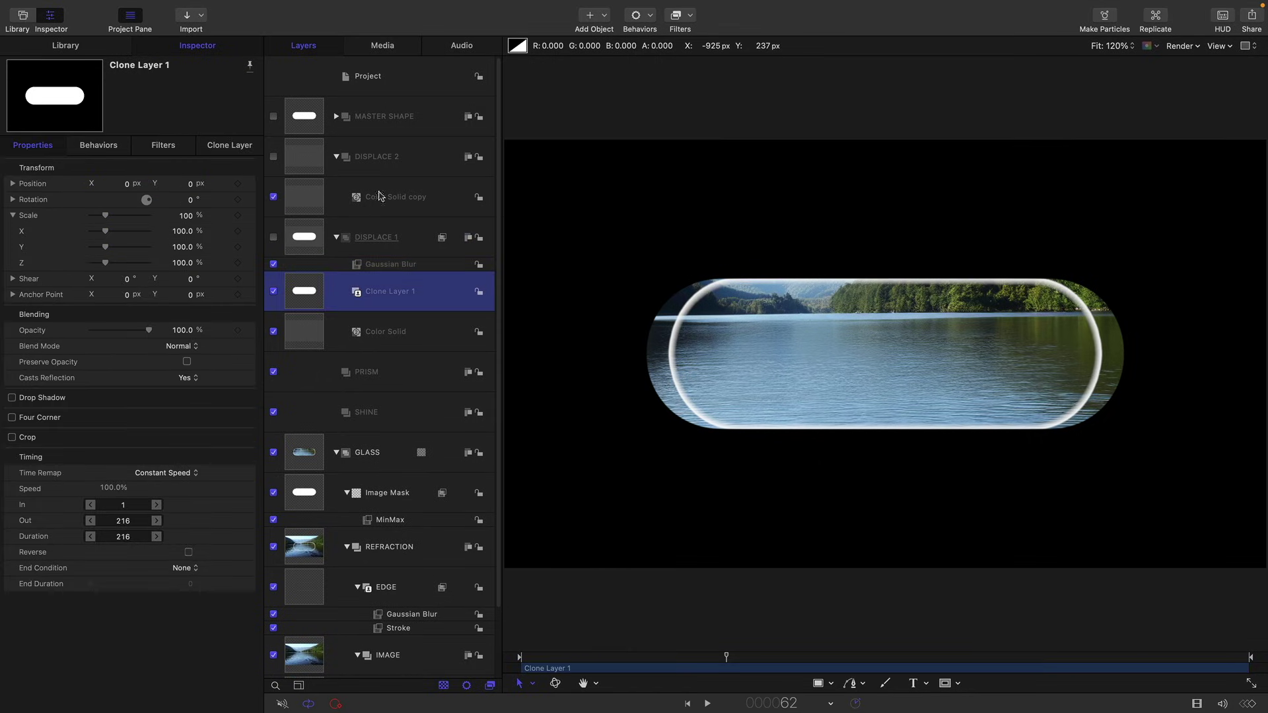
{"action": "left_click_drag", "start_coordinate": [307, 296], "coordinate": [382, 179]}
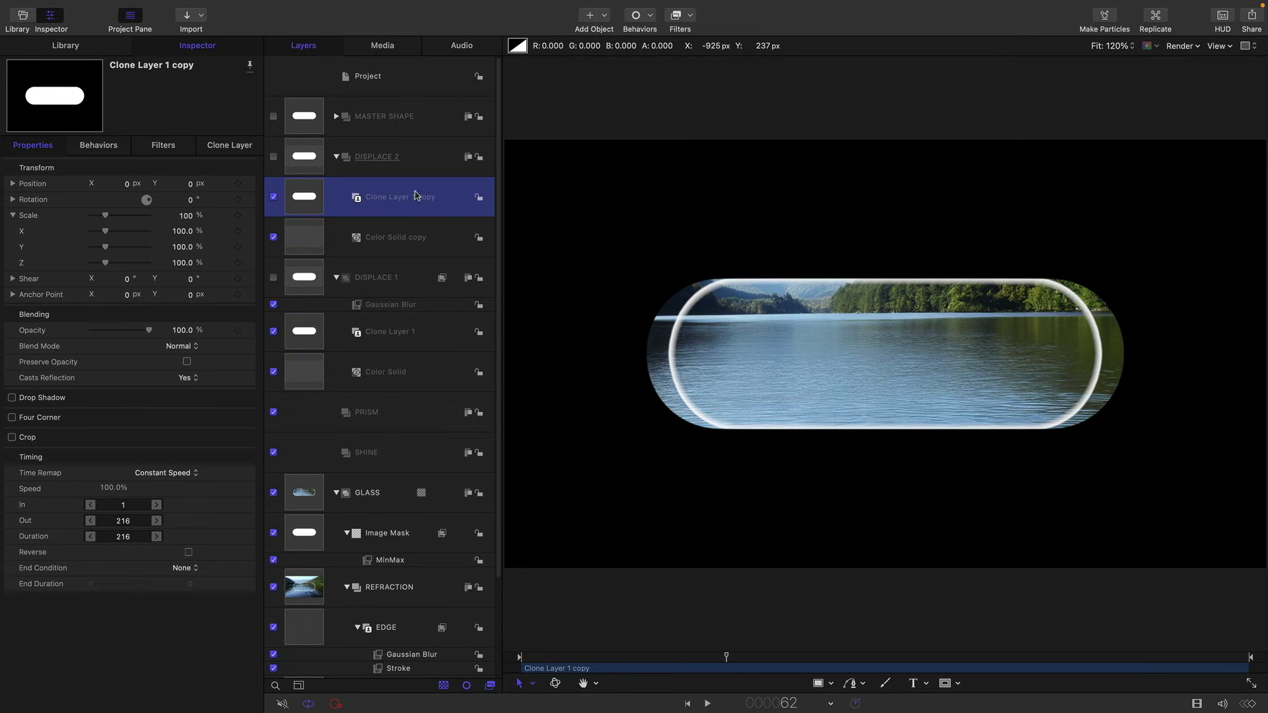
{"action": "left_click", "coordinate": [285, 205]}
{"action": "left_click", "coordinate": [691, 42]}
{"action": "mouse_move", "coordinate": [727, 93]}
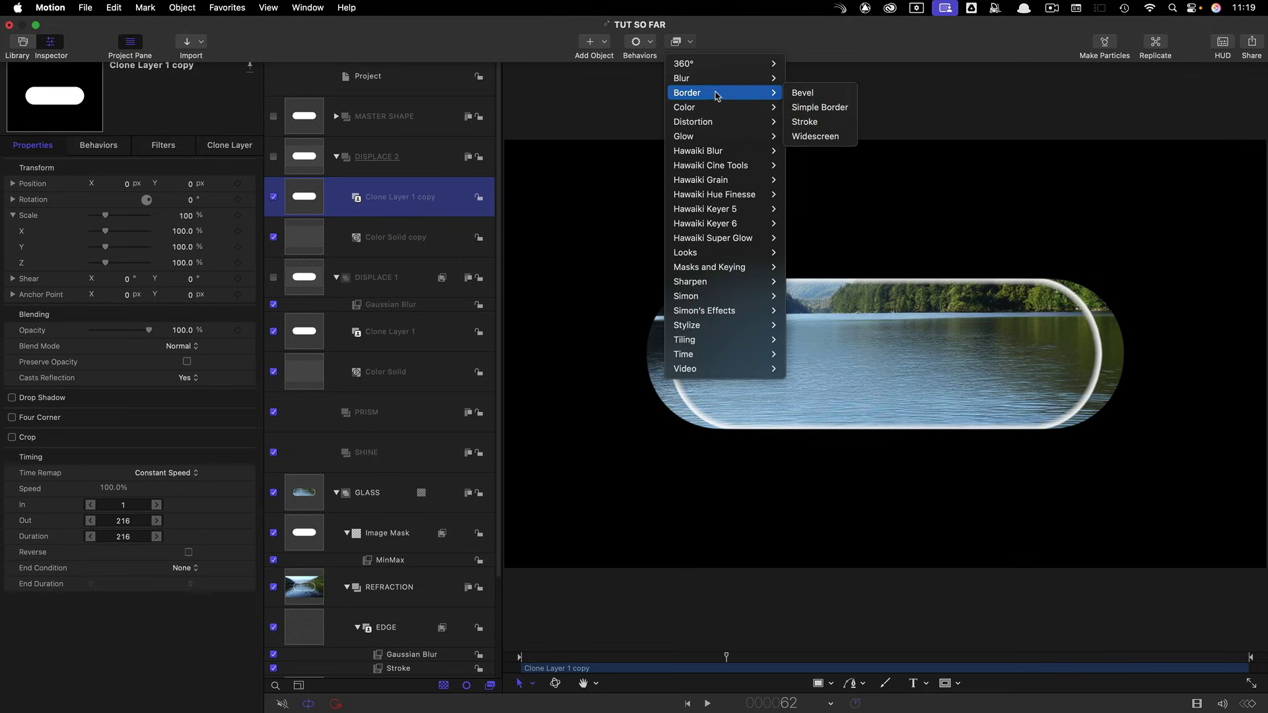
{"action": "left_click", "coordinate": [817, 121]}
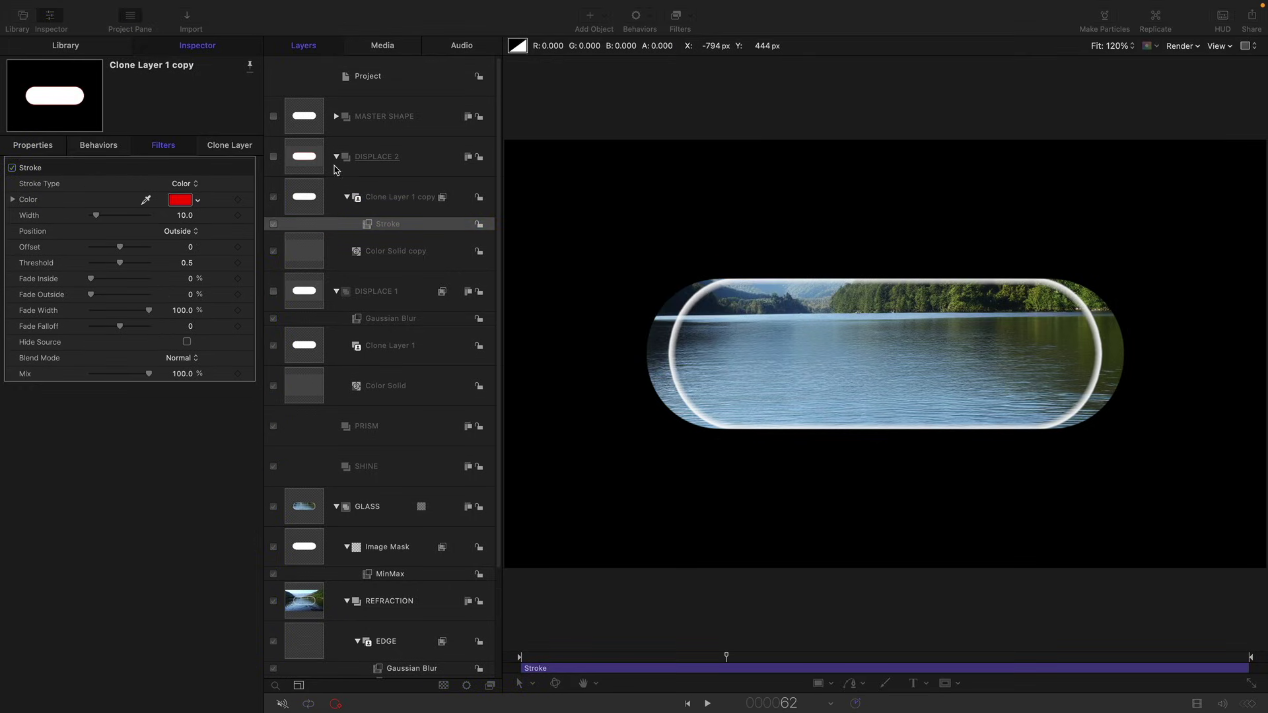
- Make the stroke white, width 40, positioned Inside, with Hide Source on
{"action": "left_click", "coordinate": [181, 202]}
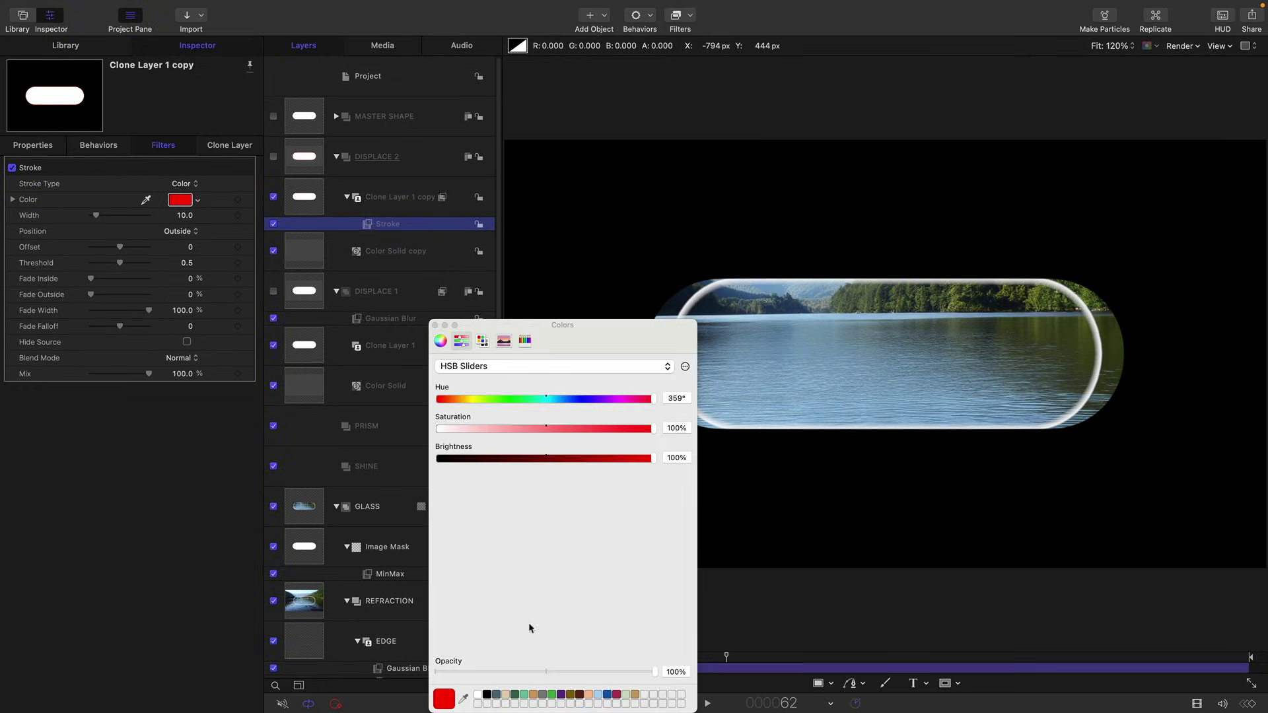
{"action": "left_click", "coordinate": [477, 694]}
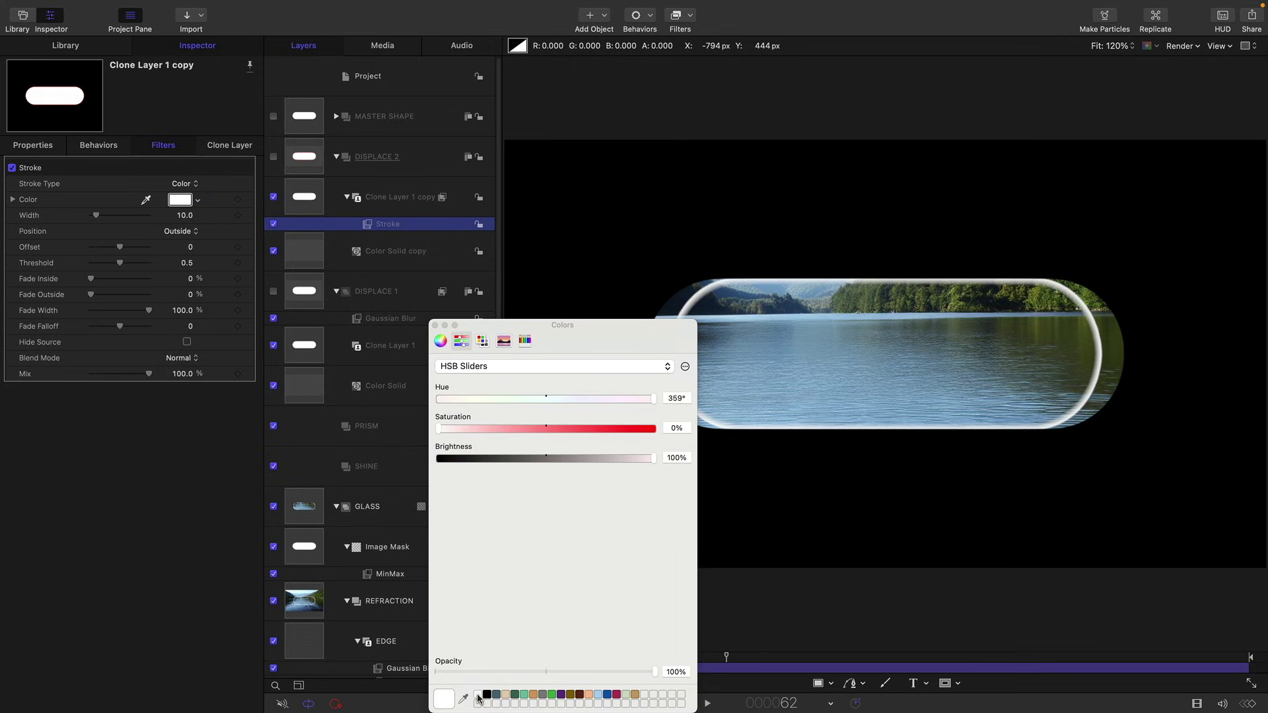
{"action": "left_click", "coordinate": [185, 215]}
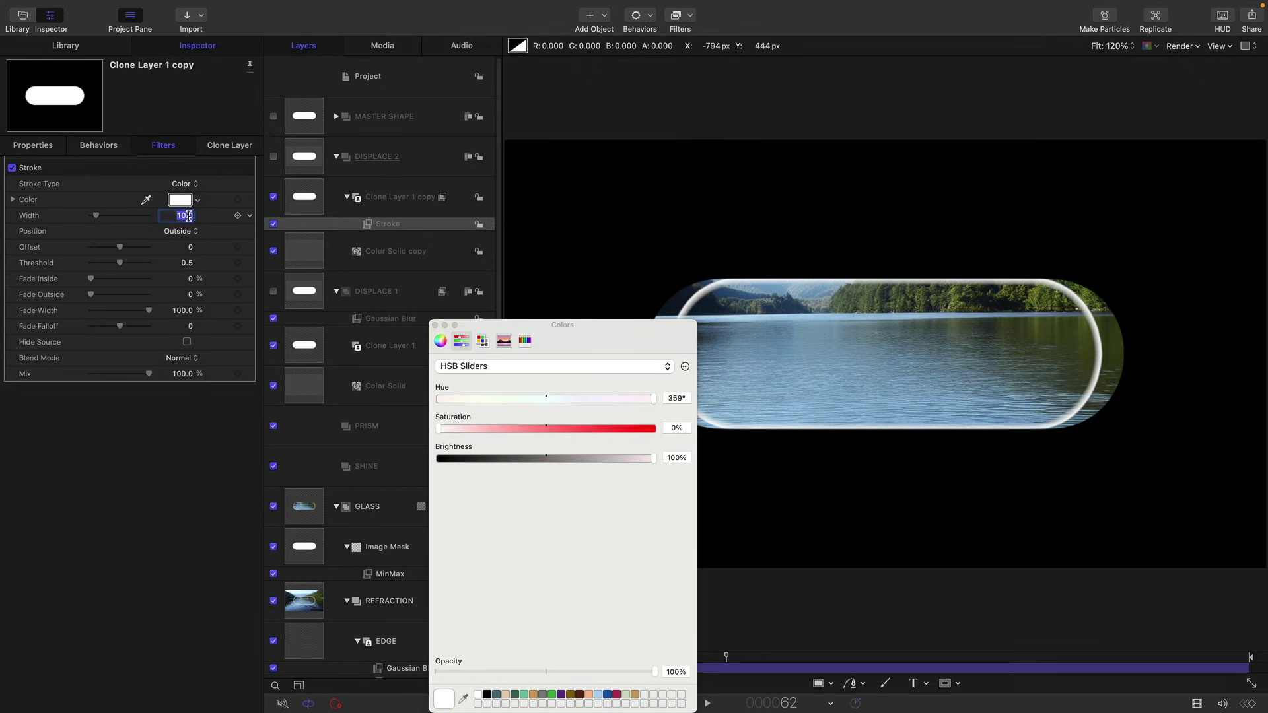
{"action": "type", "text": "40"}
{"action": "key", "text": "Return"}
{"action": "left_click", "coordinate": [173, 232]}
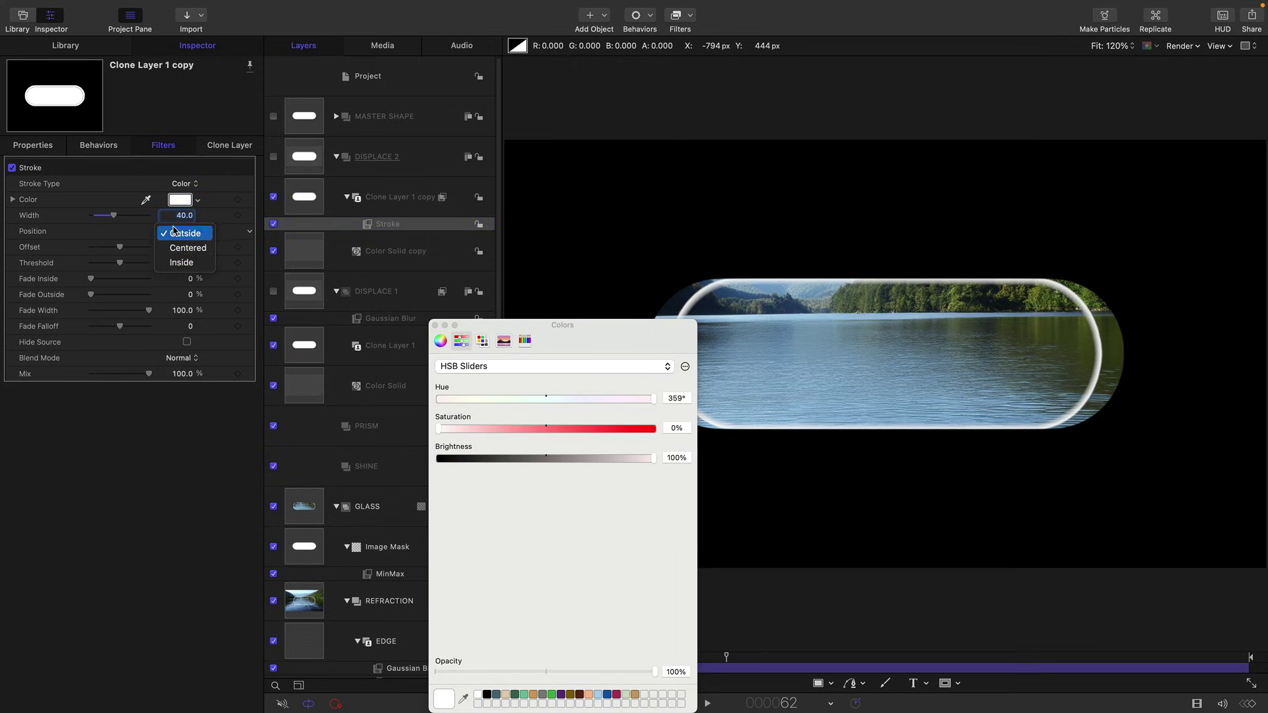
{"action": "left_click", "coordinate": [180, 264]}
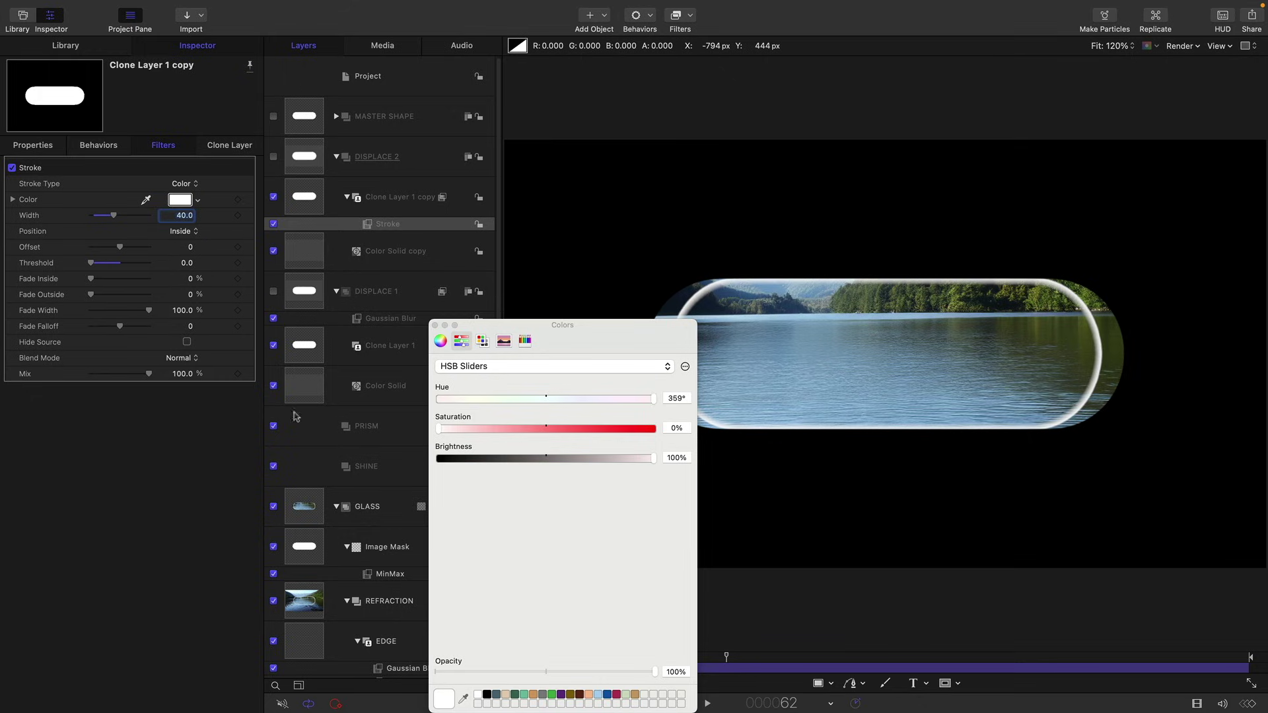
{"action": "left_click", "coordinate": [188, 343]}
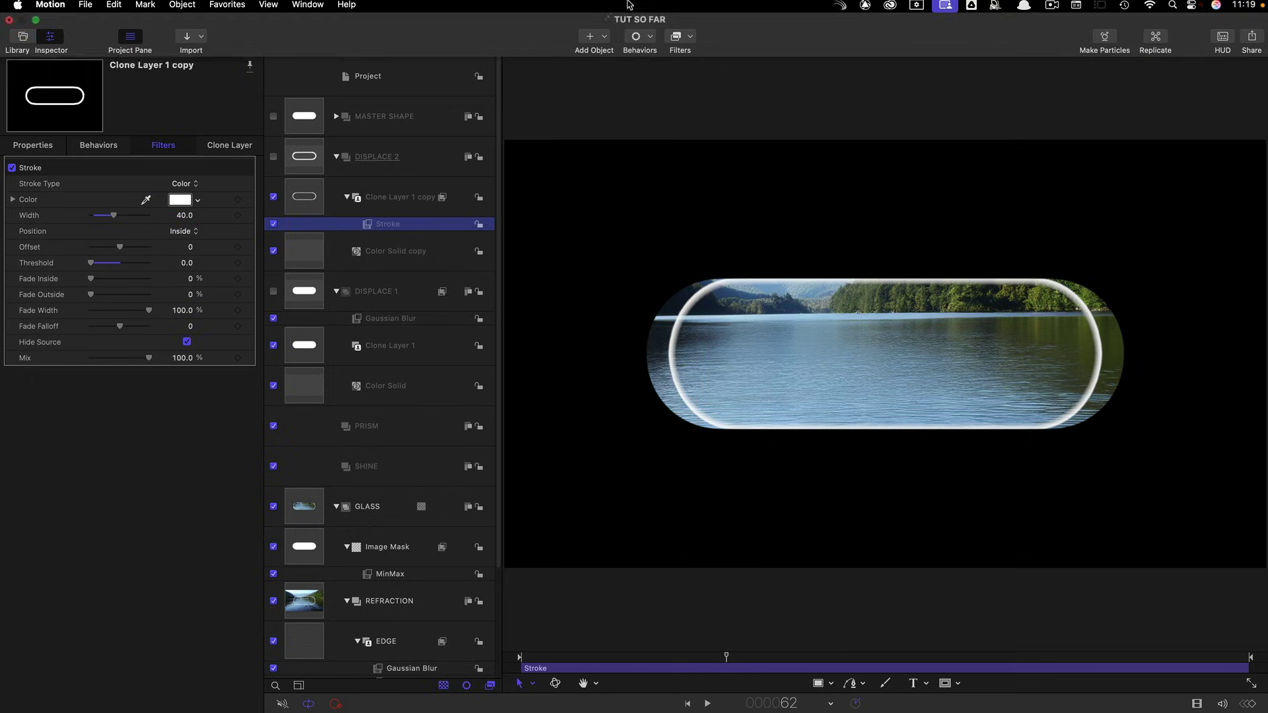
- Blur the outline copy with a Gaussian Blur of 64, then collapse both DISPLACE groups
{"action": "left_click", "coordinate": [691, 18]}
{"action": "mouse_move", "coordinate": [701, 57]}
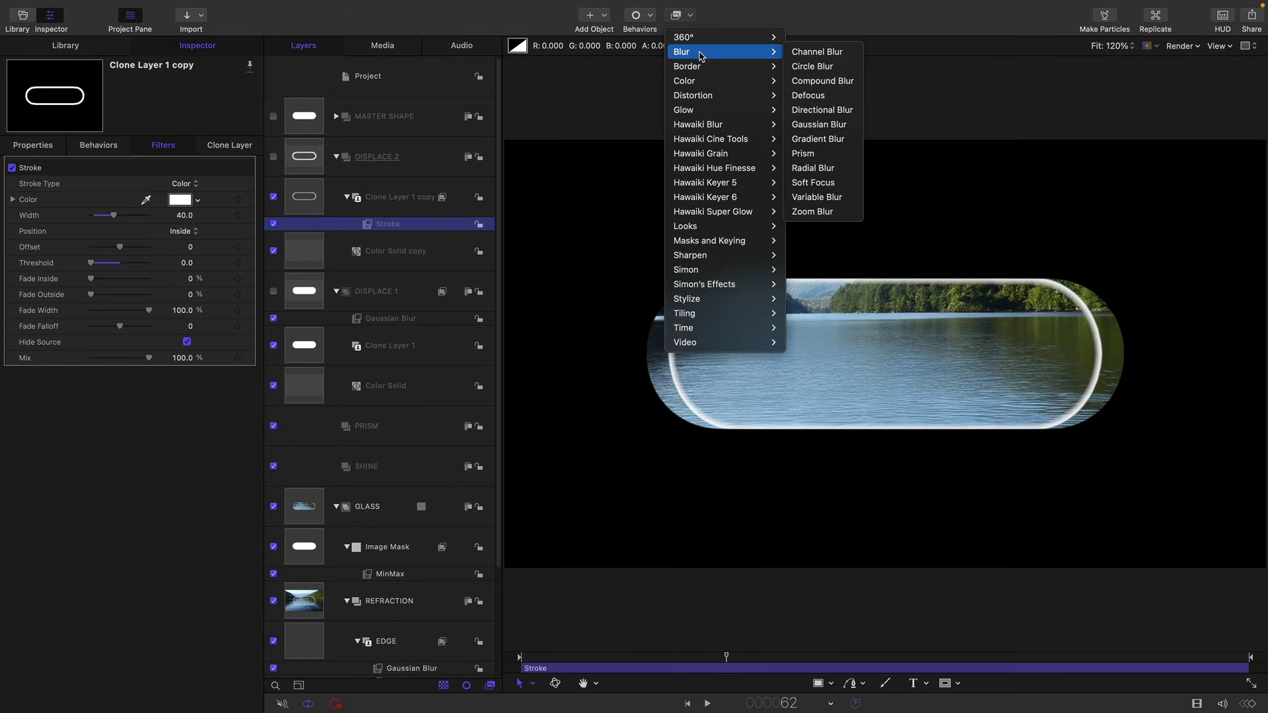
{"action": "left_click", "coordinate": [818, 124]}
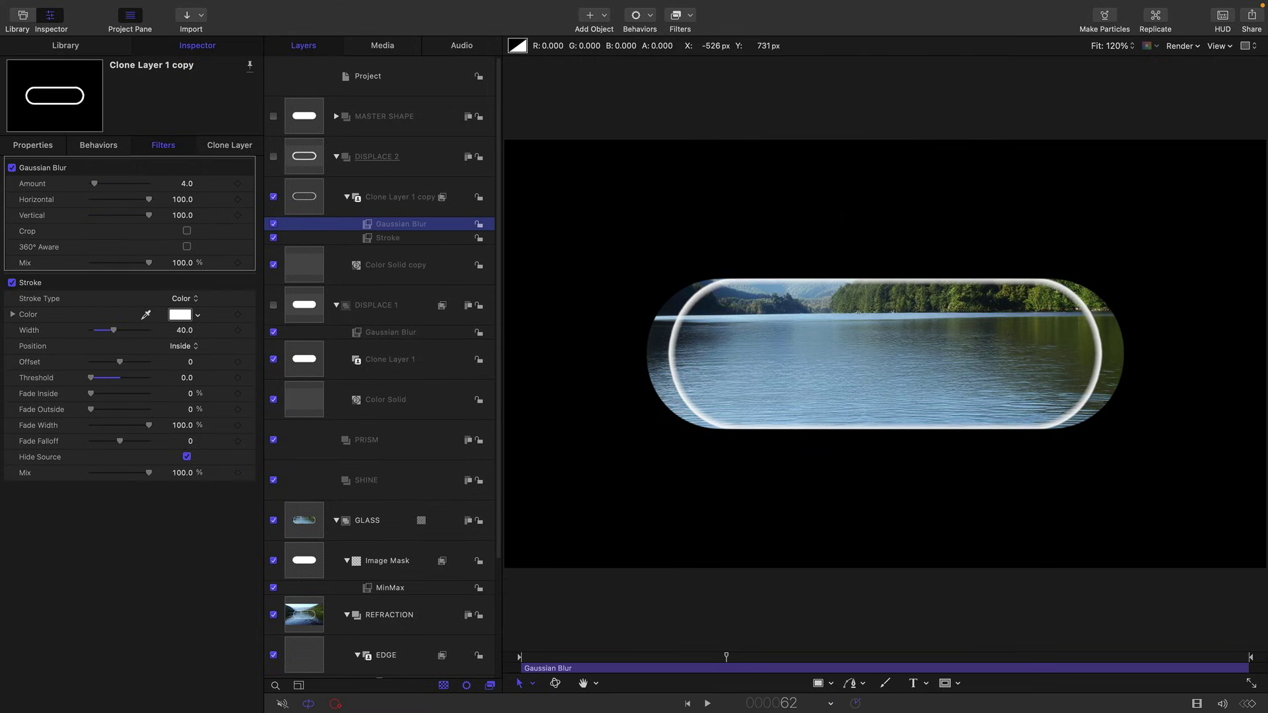
{"action": "left_click", "coordinate": [187, 183]}
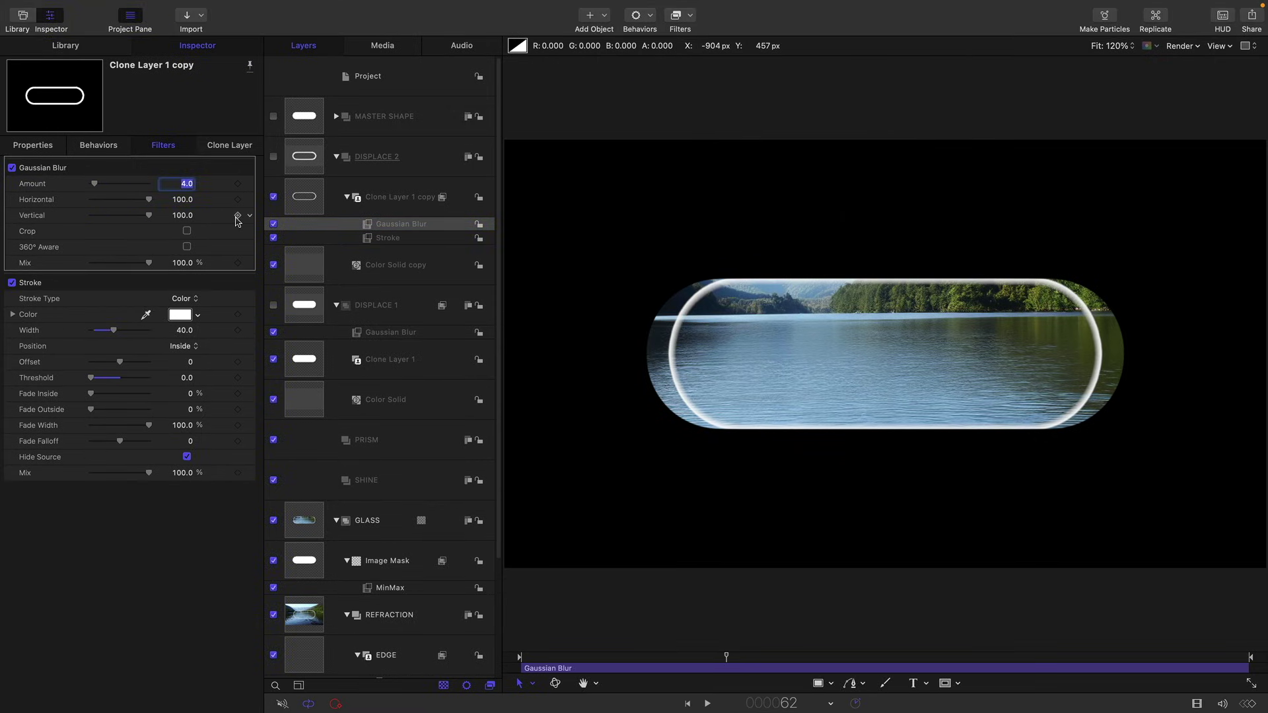
{"action": "type", "text": "64"}
{"action": "key", "text": "Return"}
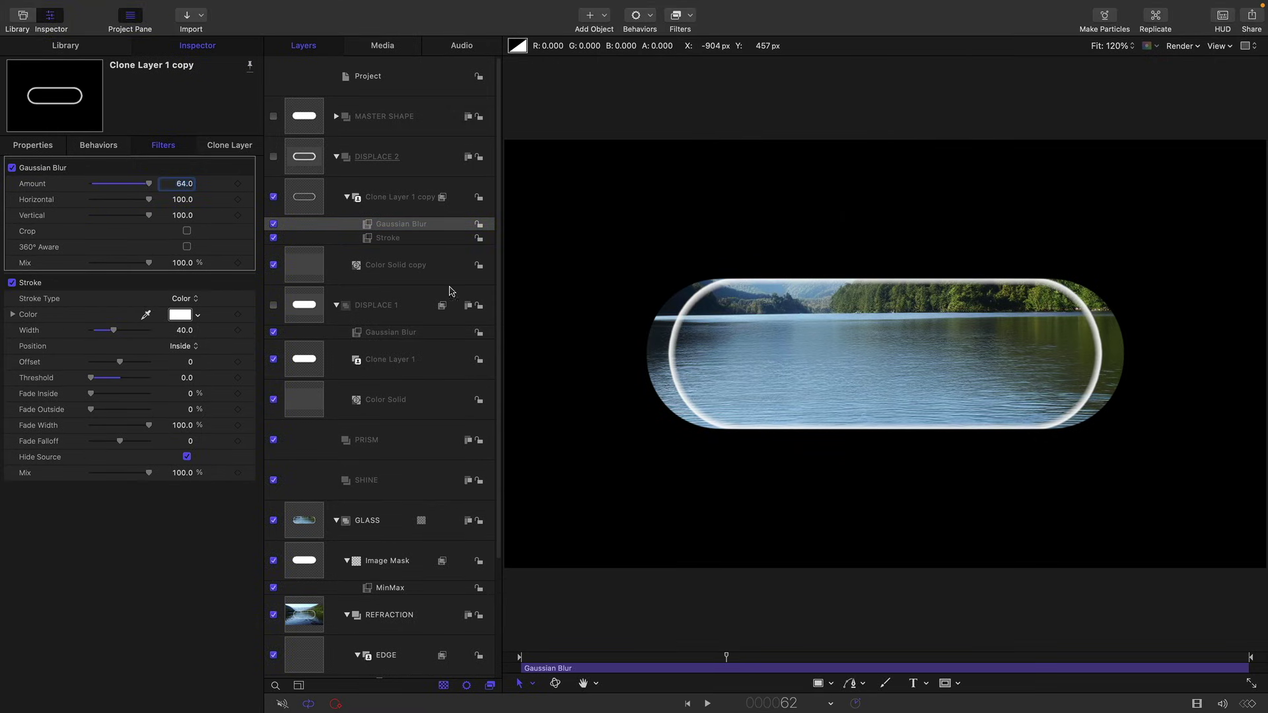
{"action": "left_click", "coordinate": [337, 306]}
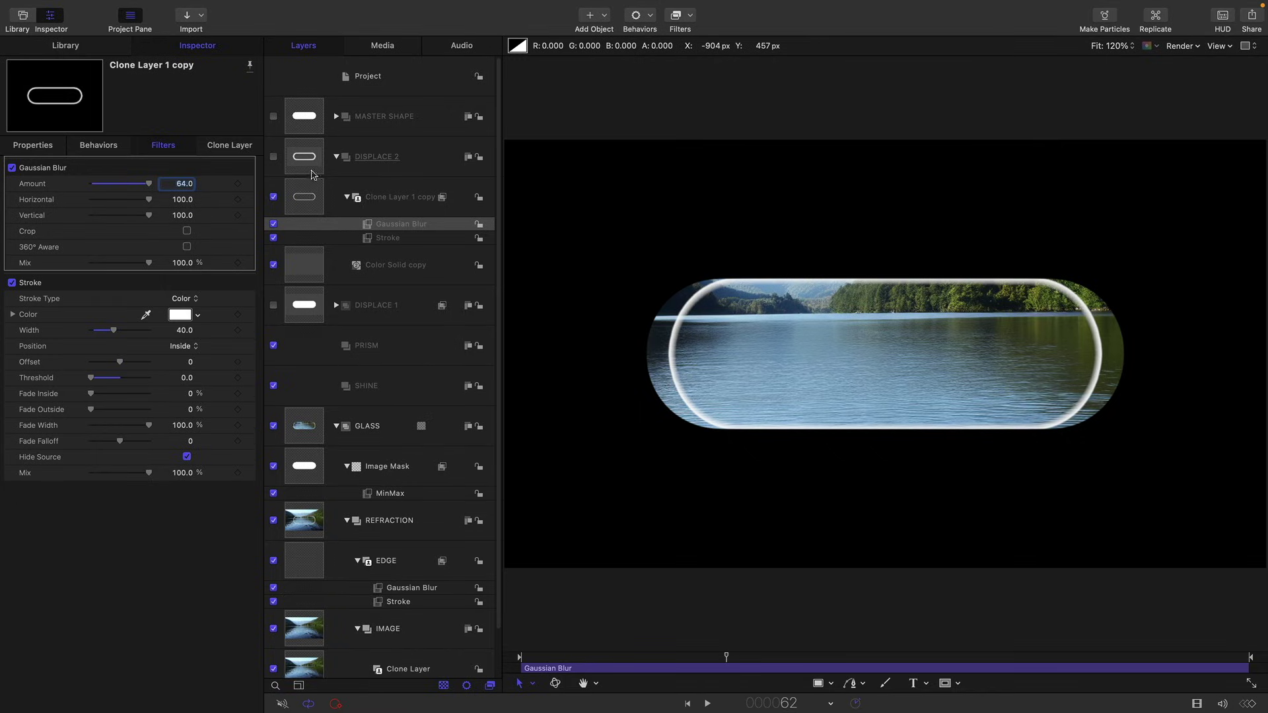
{"action": "left_click", "coordinate": [337, 159]}
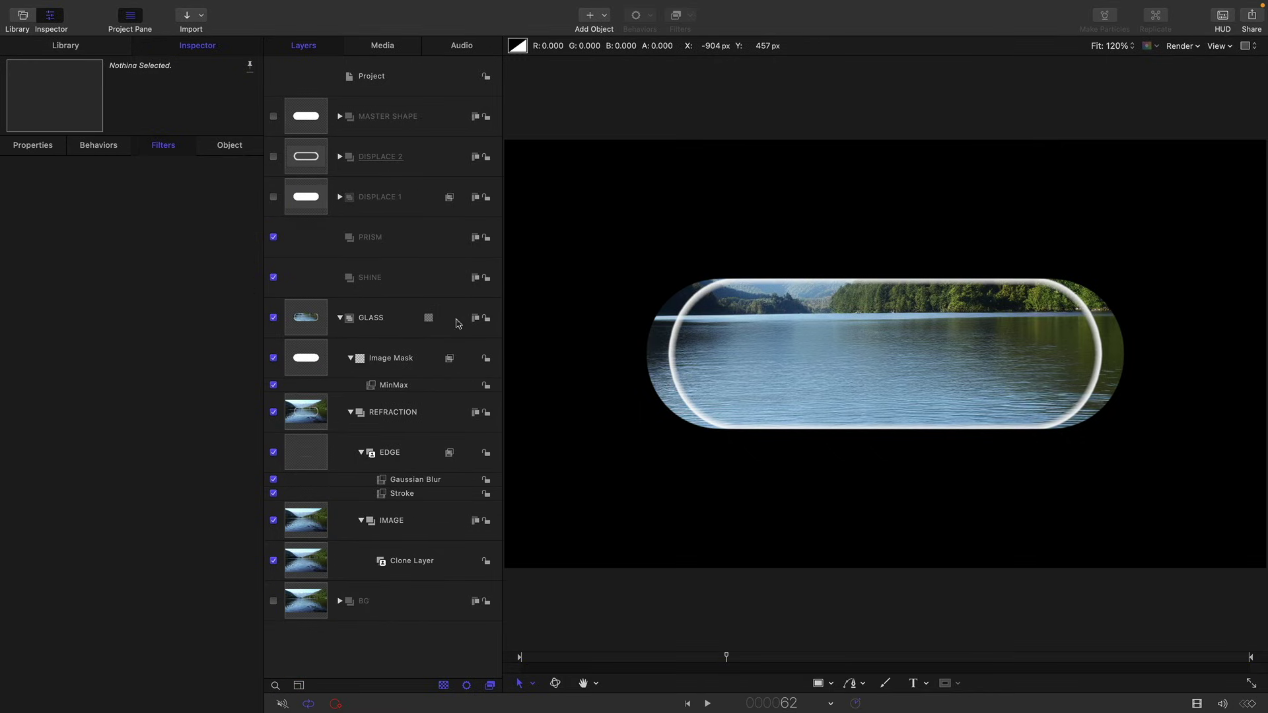
- Give REFRACTION a Refraction filter with DISPLACE 1 as height map, softness 1.0, refraction 200
{"action": "left_click", "coordinate": [297, 416]}
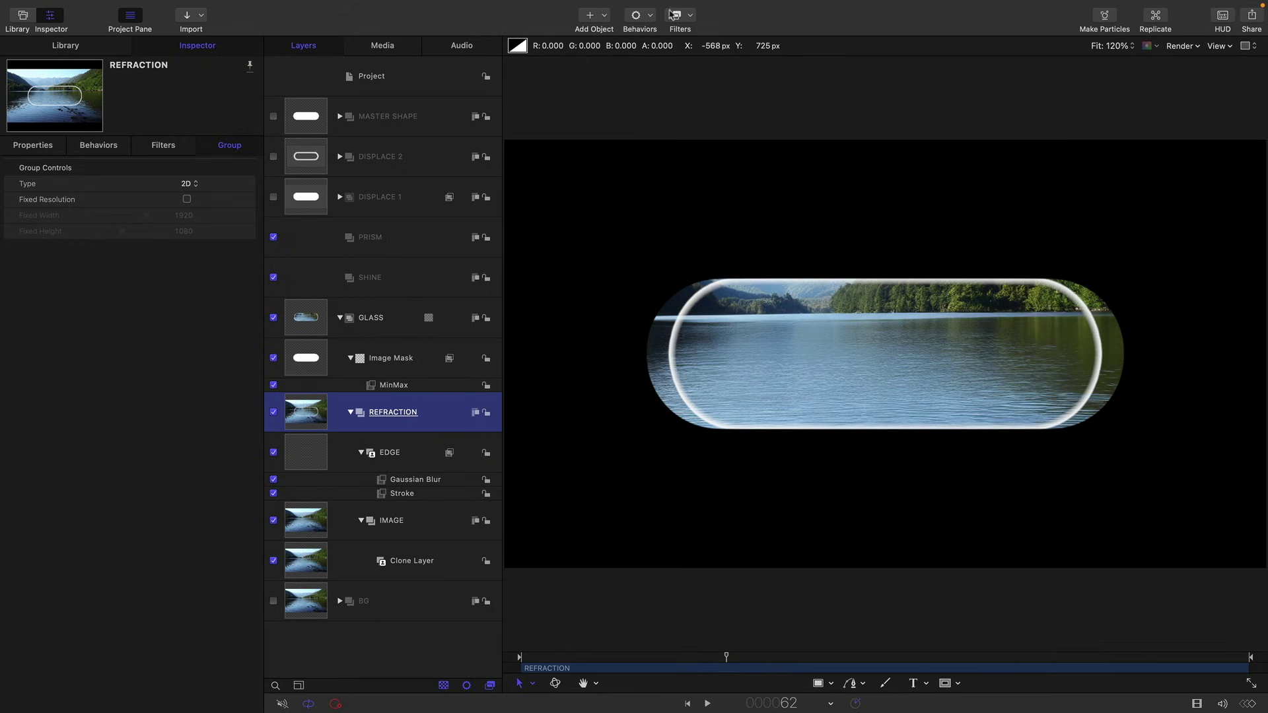
{"action": "left_click", "coordinate": [690, 16]}
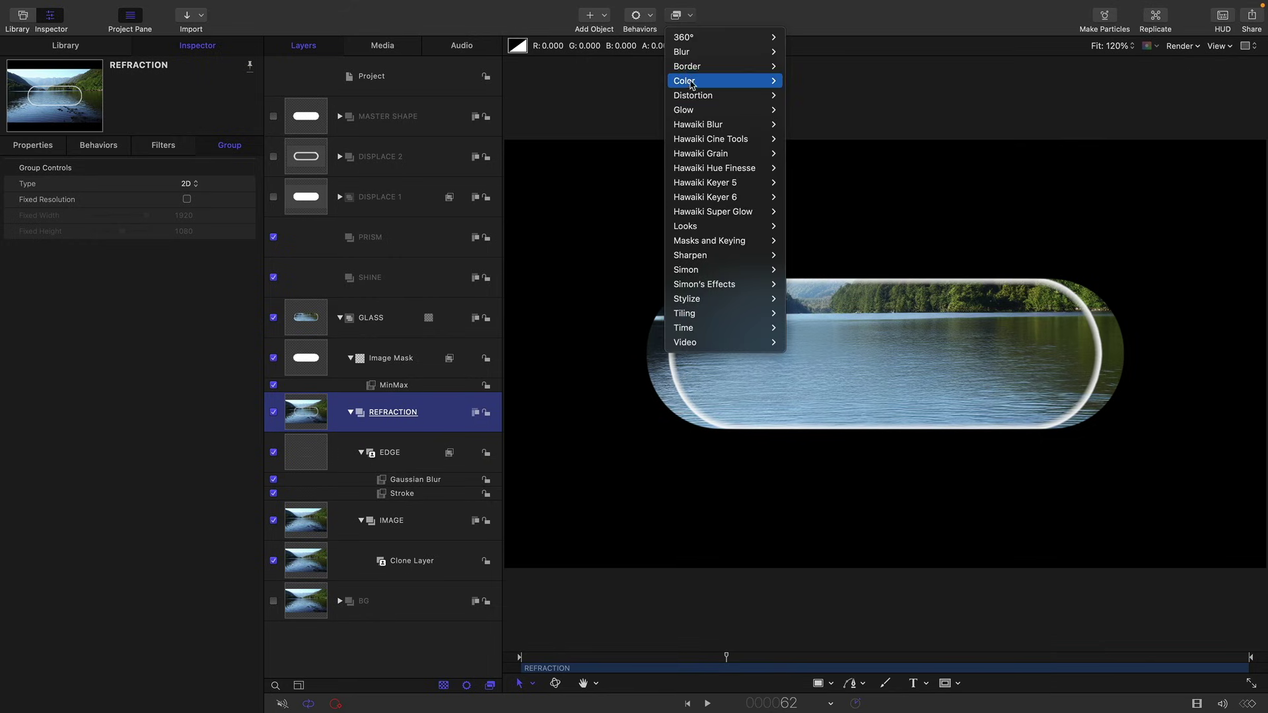
{"action": "mouse_move", "coordinate": [694, 98]}
{"action": "left_click", "coordinate": [809, 330]}
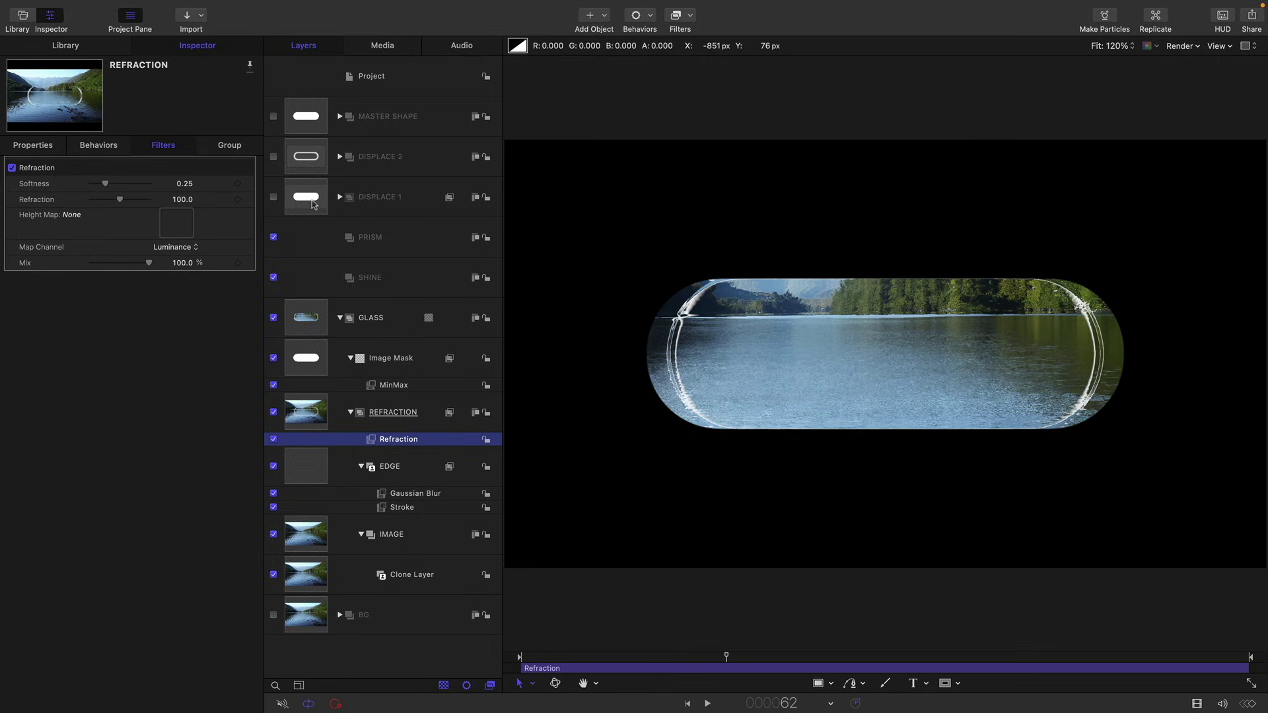
{"action": "left_click_drag", "start_coordinate": [313, 204], "coordinate": [175, 224]}
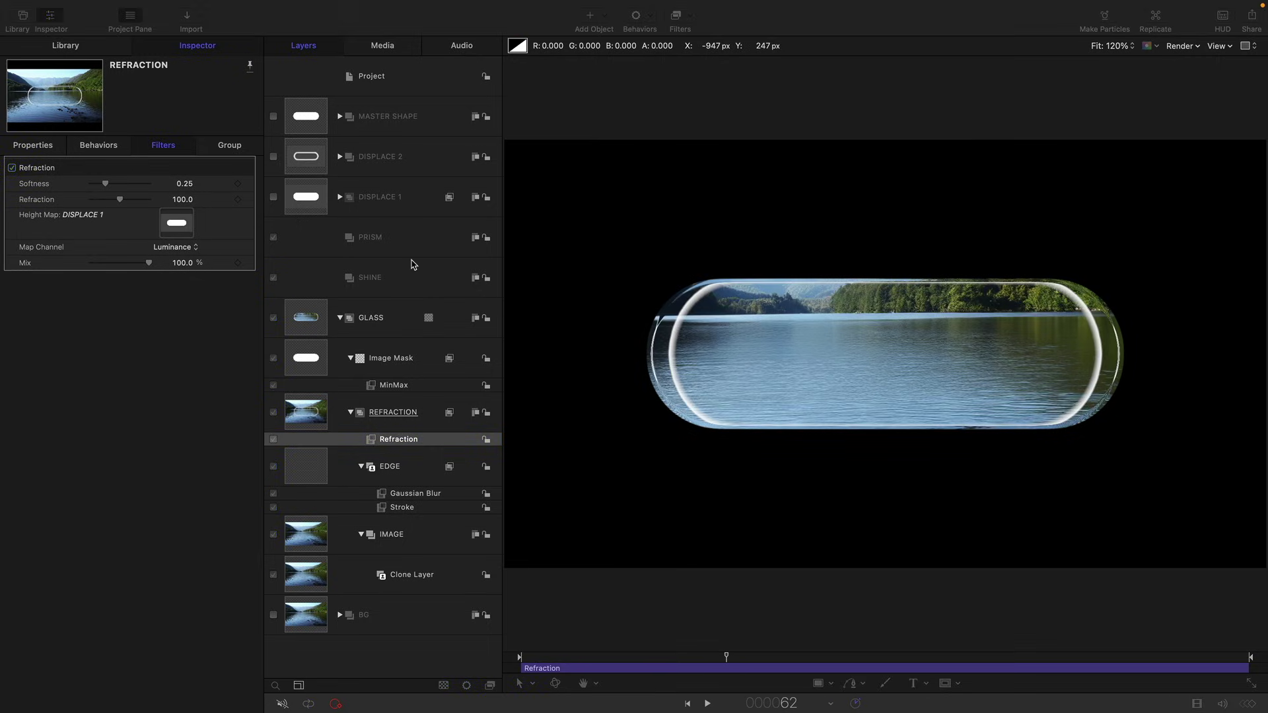
{"action": "left_click_drag", "start_coordinate": [107, 185], "coordinate": [152, 199]}
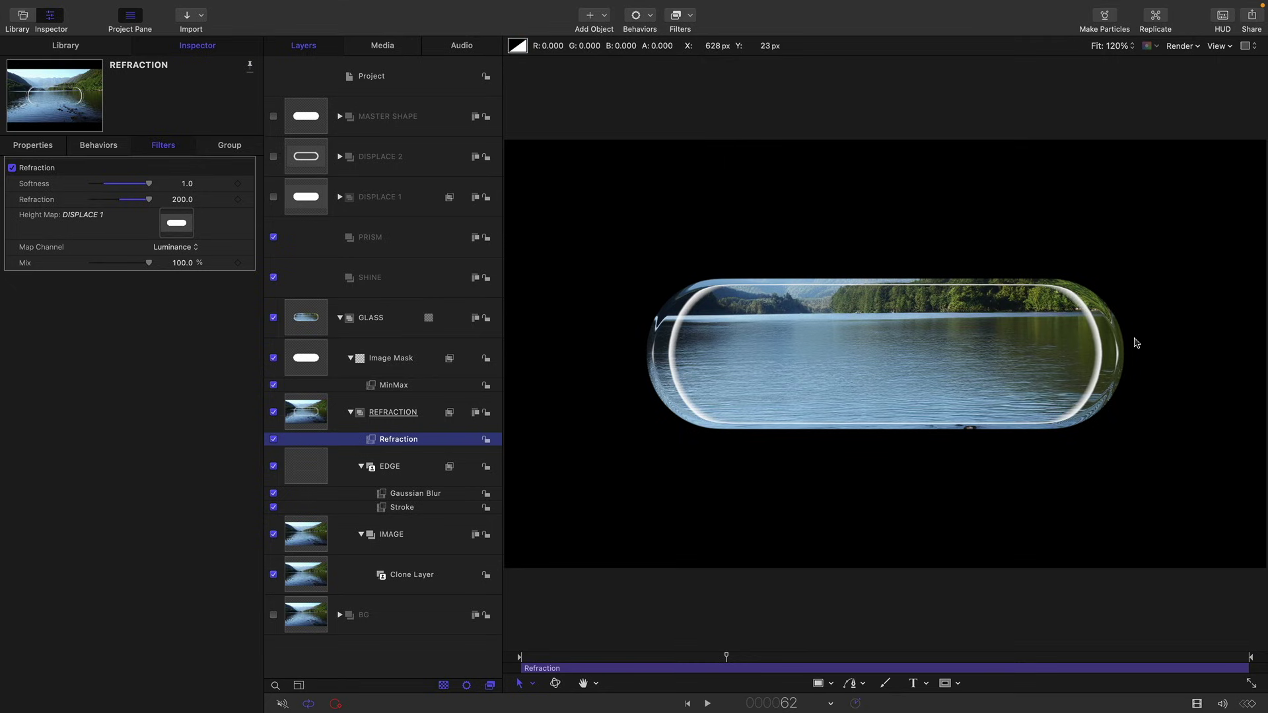
- Duplicate the Refraction filter, drive it with DISPLACE 2 at strength 150, and preview playback
{"action": "right_click", "coordinate": [388, 442]}
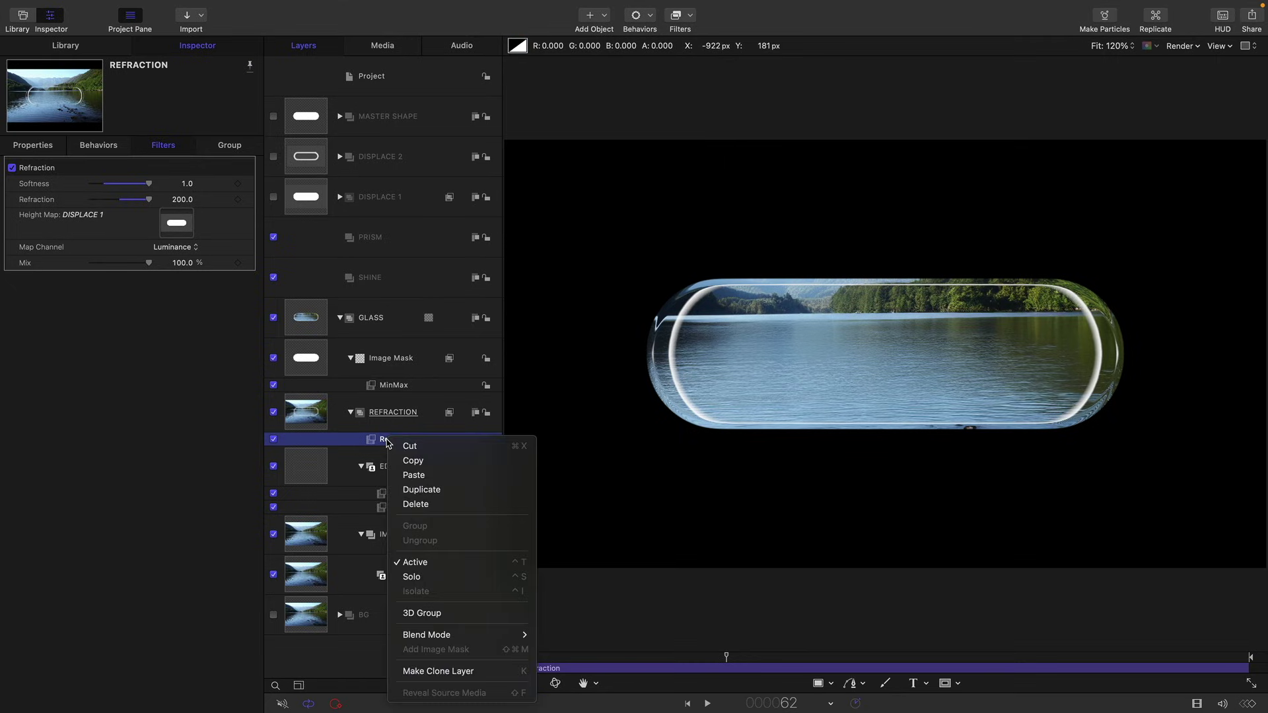
{"action": "left_click", "coordinate": [407, 492]}
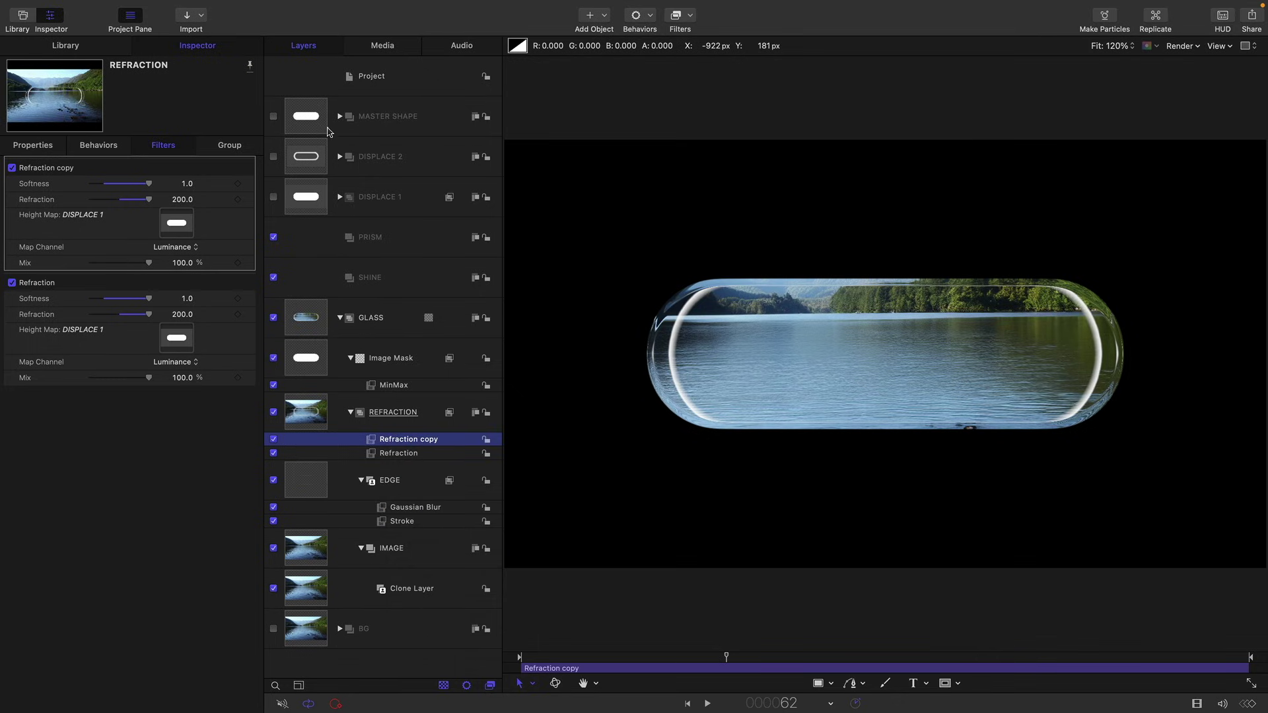
{"action": "left_click_drag", "start_coordinate": [315, 159], "coordinate": [181, 226]}
{"action": "left_click", "coordinate": [181, 199]}
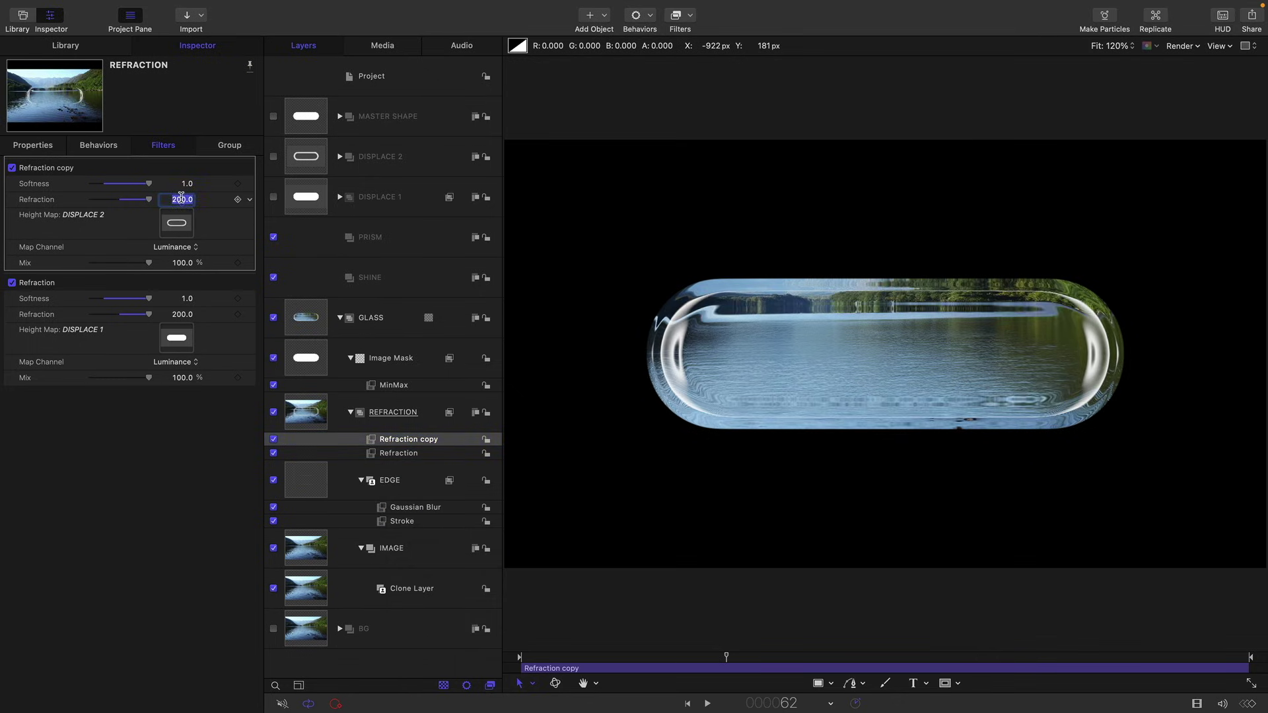
{"action": "type", "text": "150"}
{"action": "key", "text": "Return"}
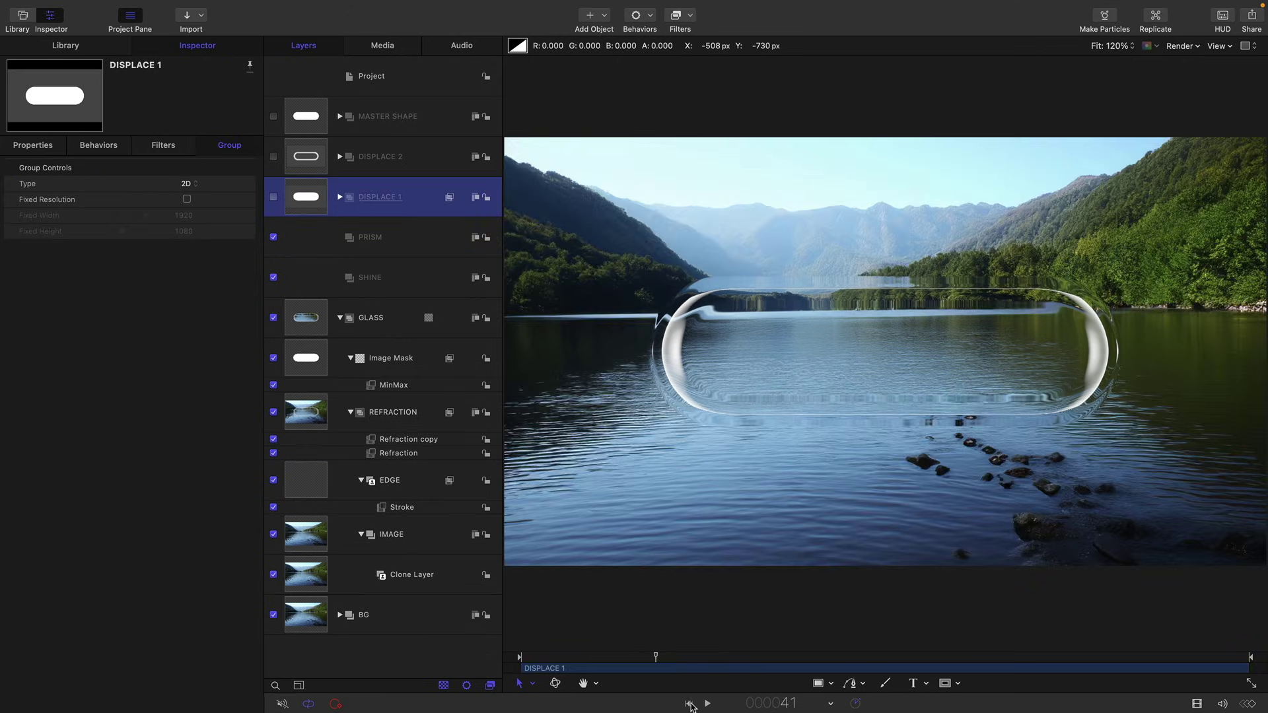
{"action": "left_click", "coordinate": [689, 704]}
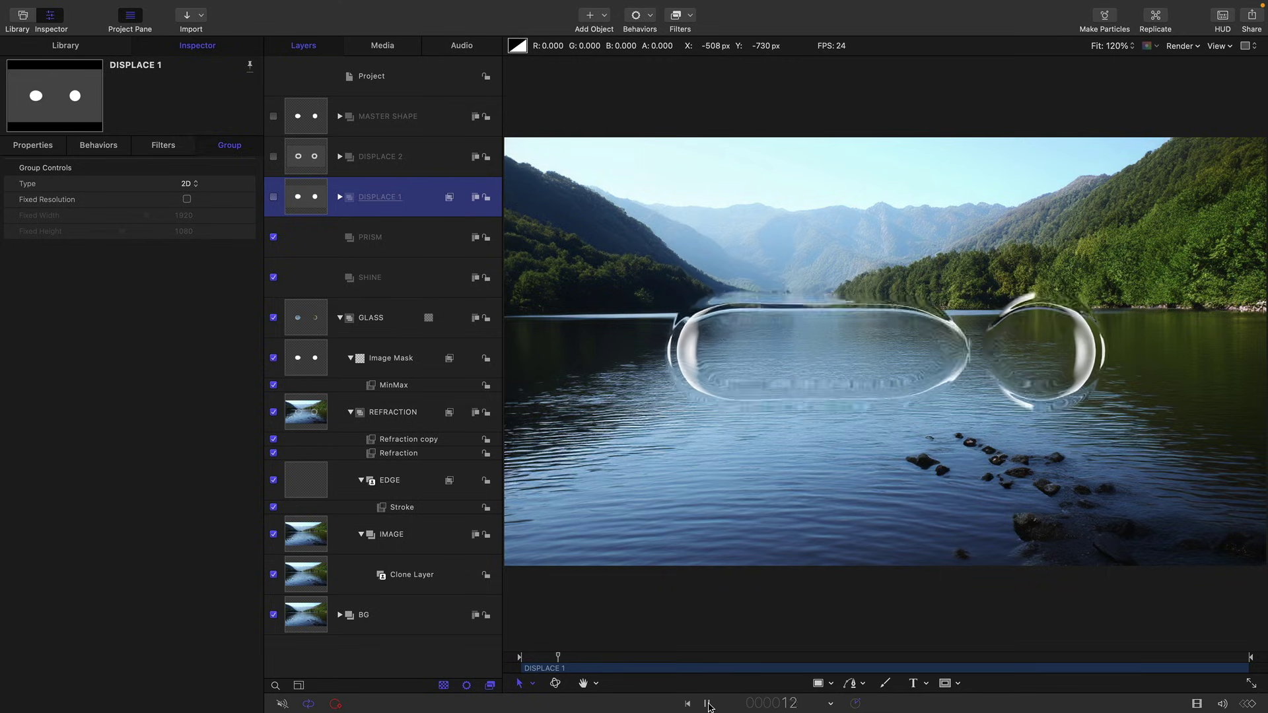
{"action": "key", "text": "space"}
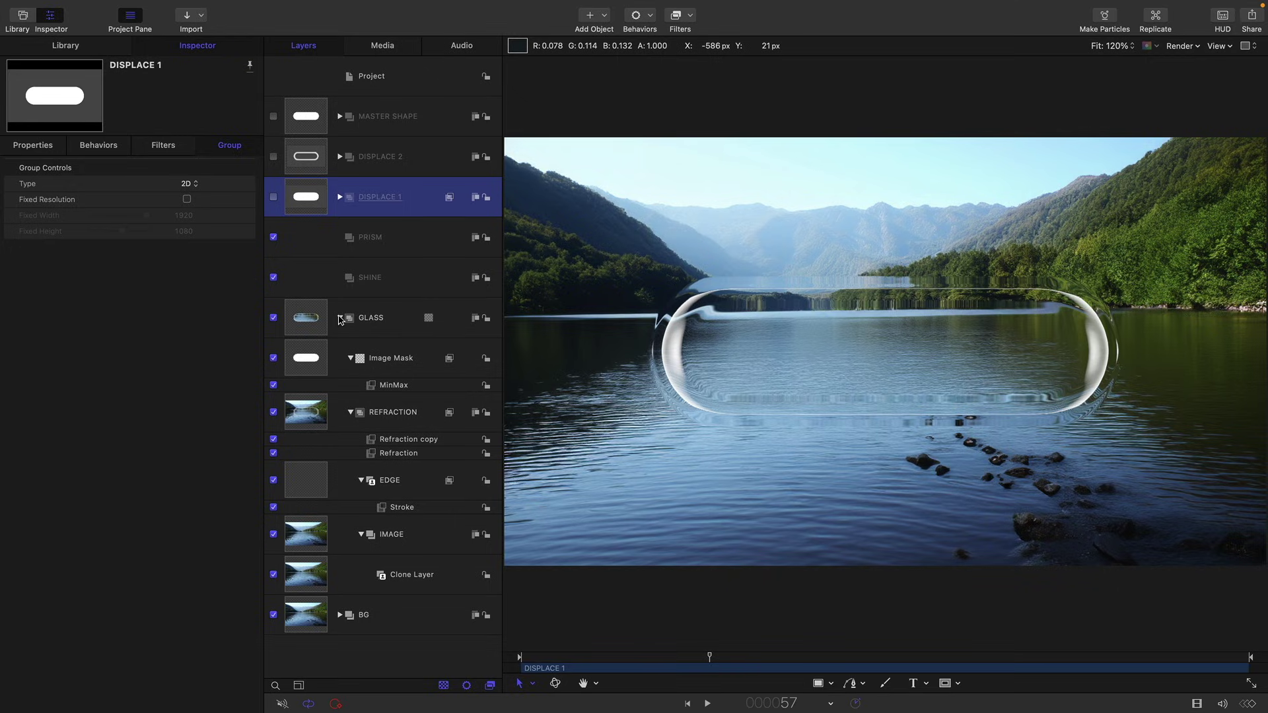
- Clone the GLASS group into SHINE as Clone Layer 2 and delete the empty Group
{"action": "left_click", "coordinate": [294, 320]}
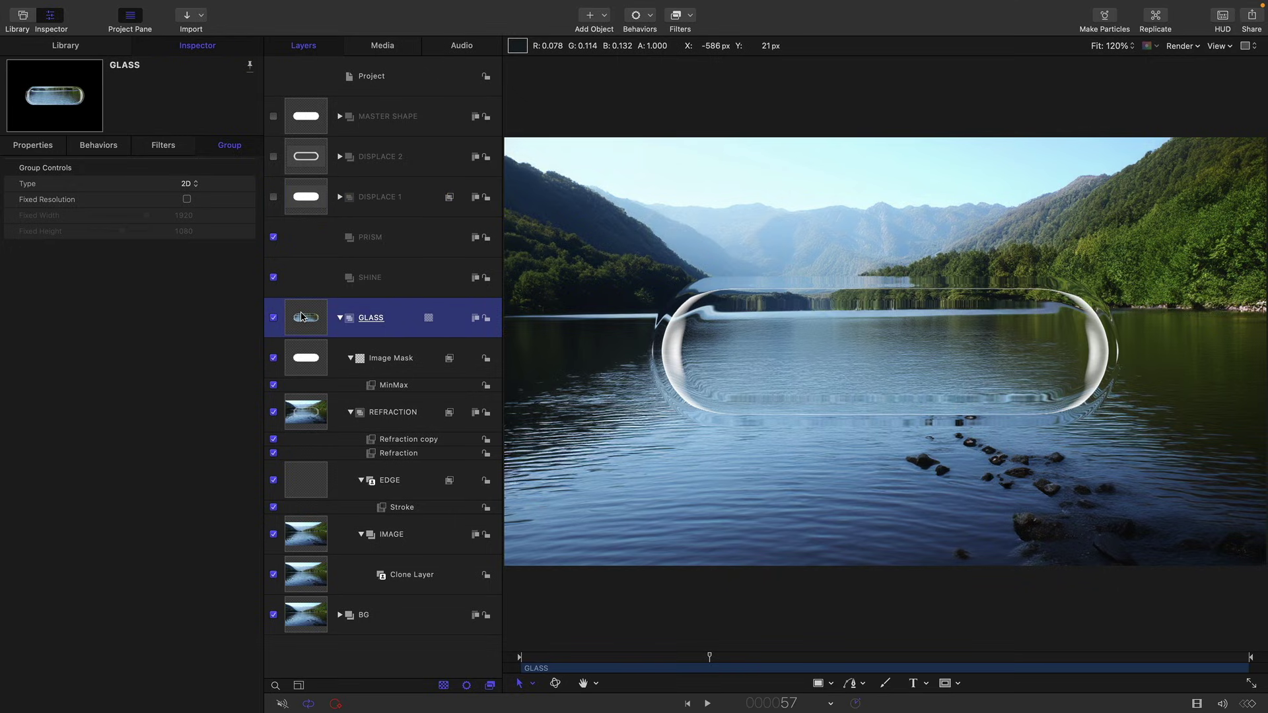
{"action": "right_click", "coordinate": [300, 317]}
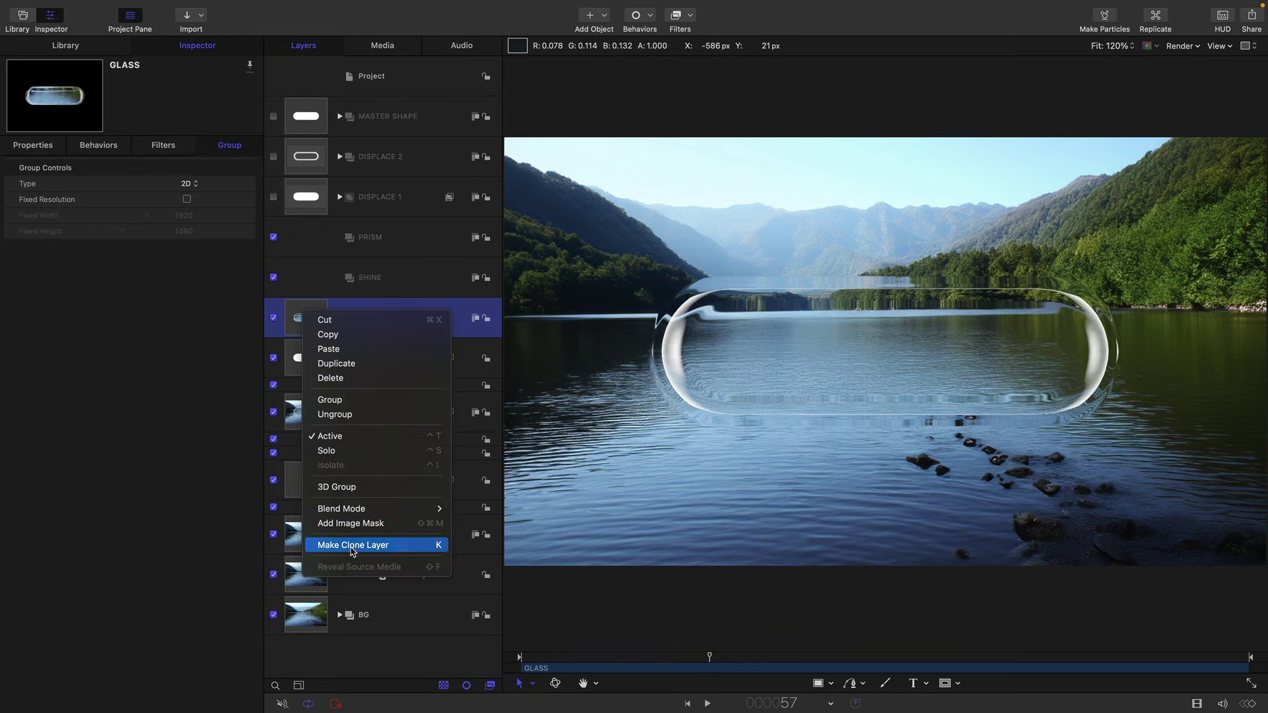
{"action": "left_click", "coordinate": [357, 544]}
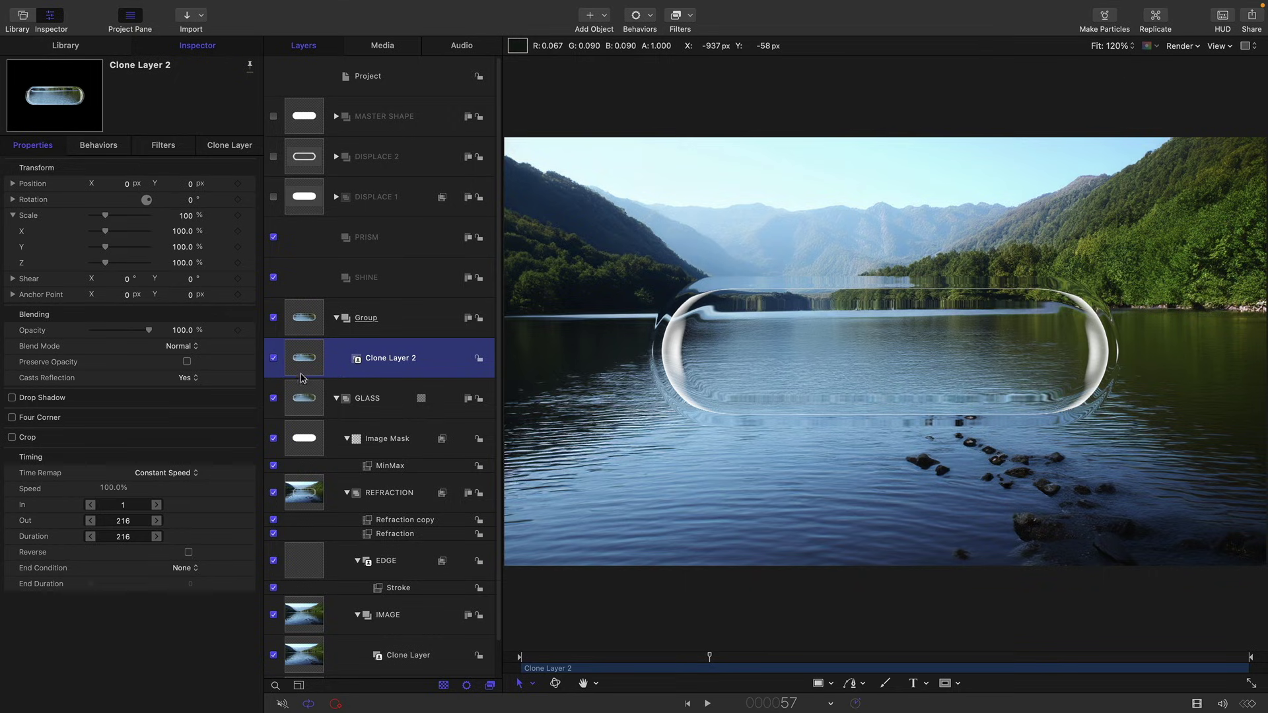
{"action": "left_click_drag", "start_coordinate": [296, 362], "coordinate": [386, 279]}
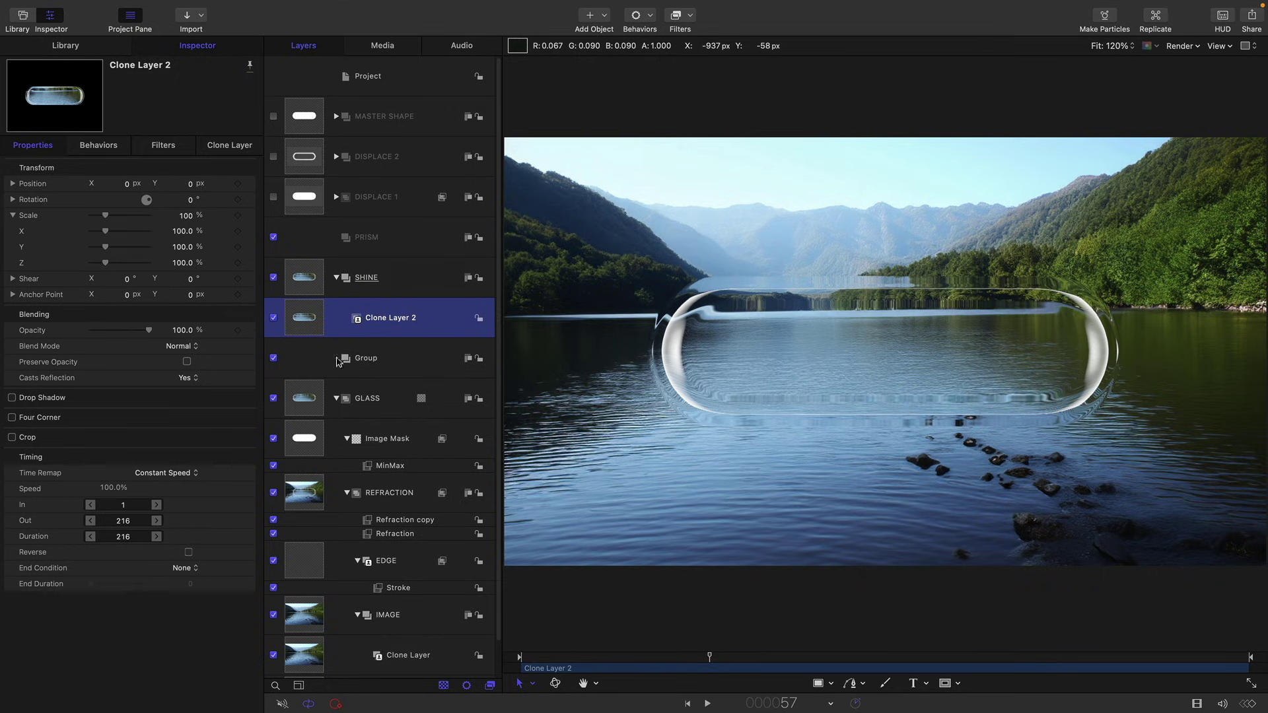
{"action": "left_click", "coordinate": [374, 365]}
{"action": "key", "text": "Delete"}
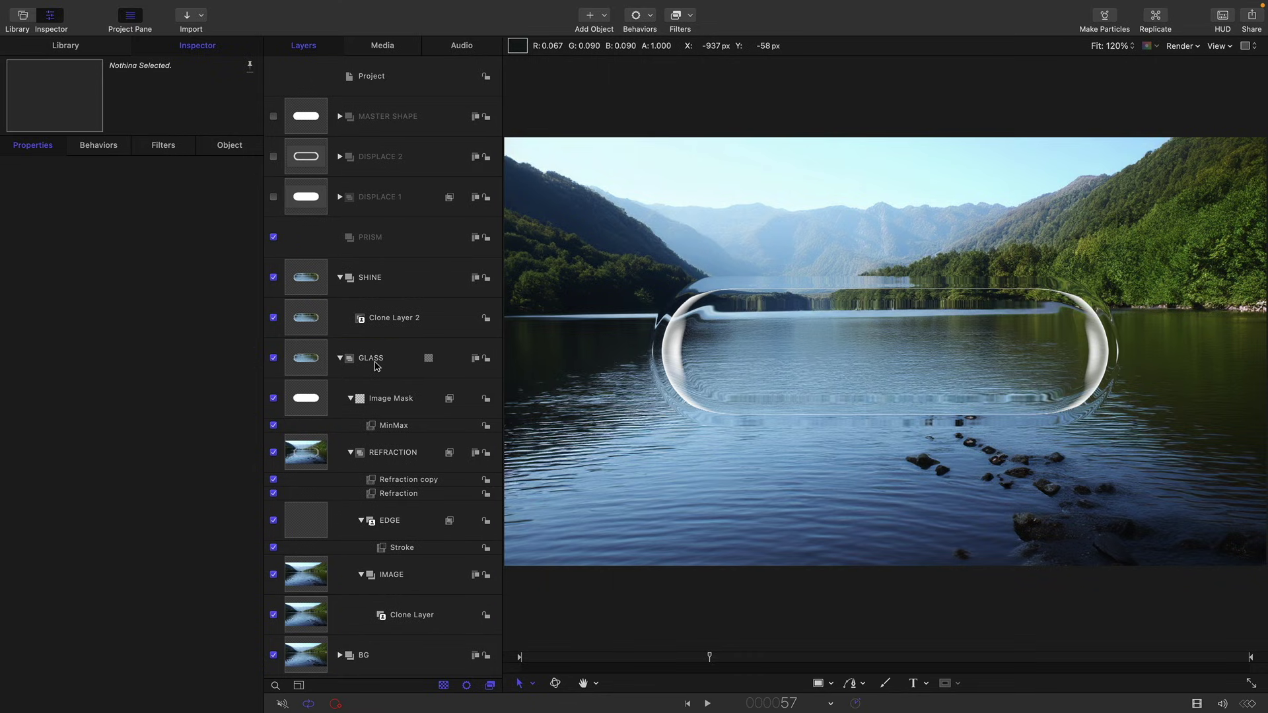
- Add a Threshold filter to Clone Layer 2 with threshold 0.4 and smoothness 0.05
{"action": "left_click", "coordinate": [305, 316]}
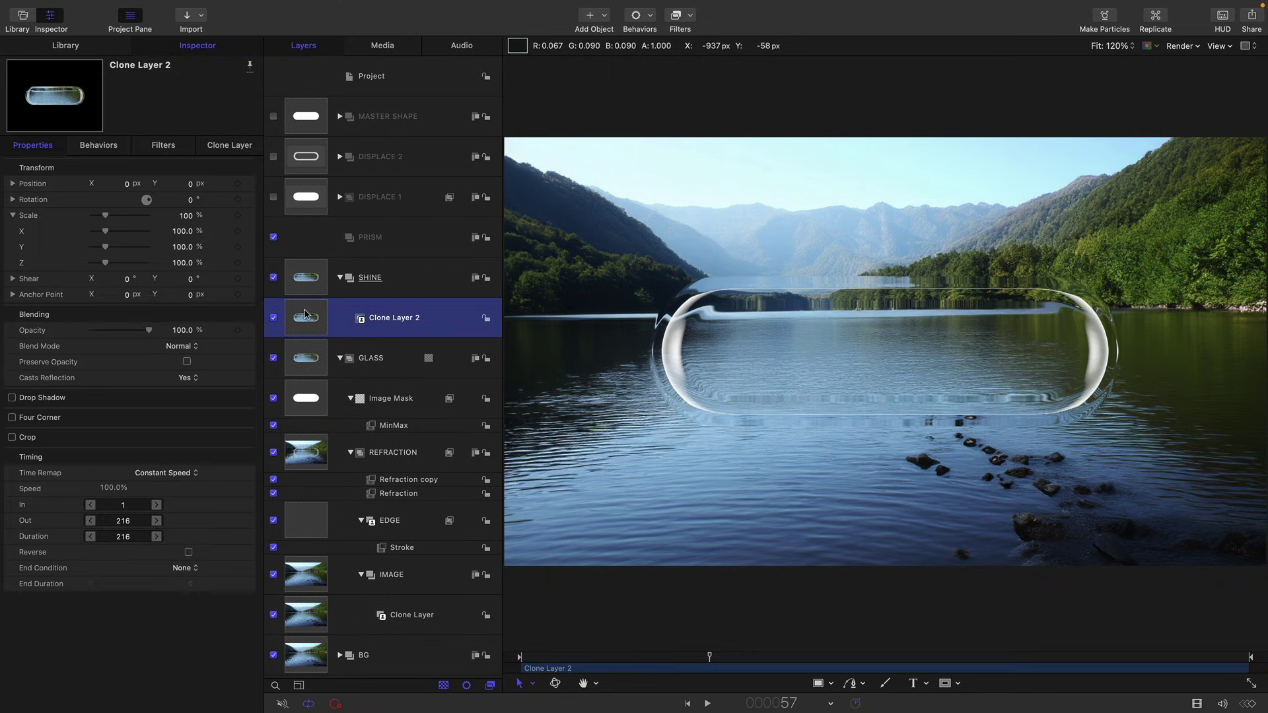
{"action": "left_click", "coordinate": [690, 20]}
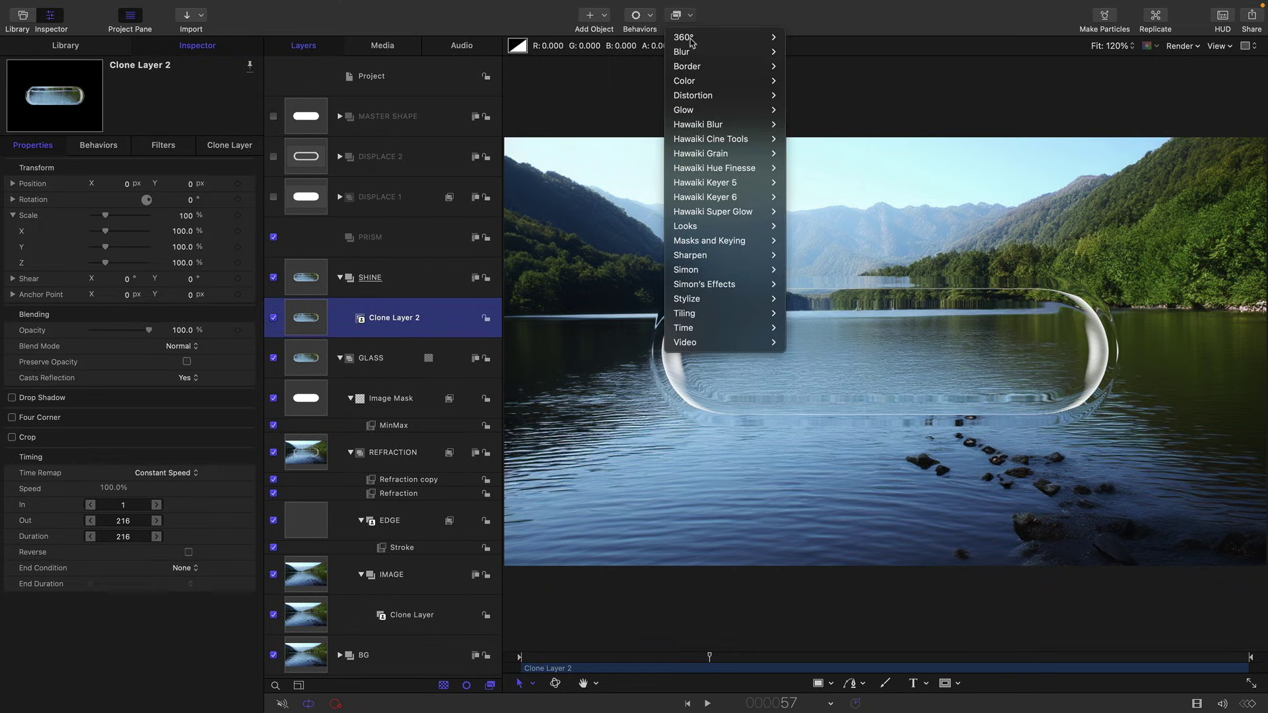
{"action": "mouse_move", "coordinate": [756, 77]}
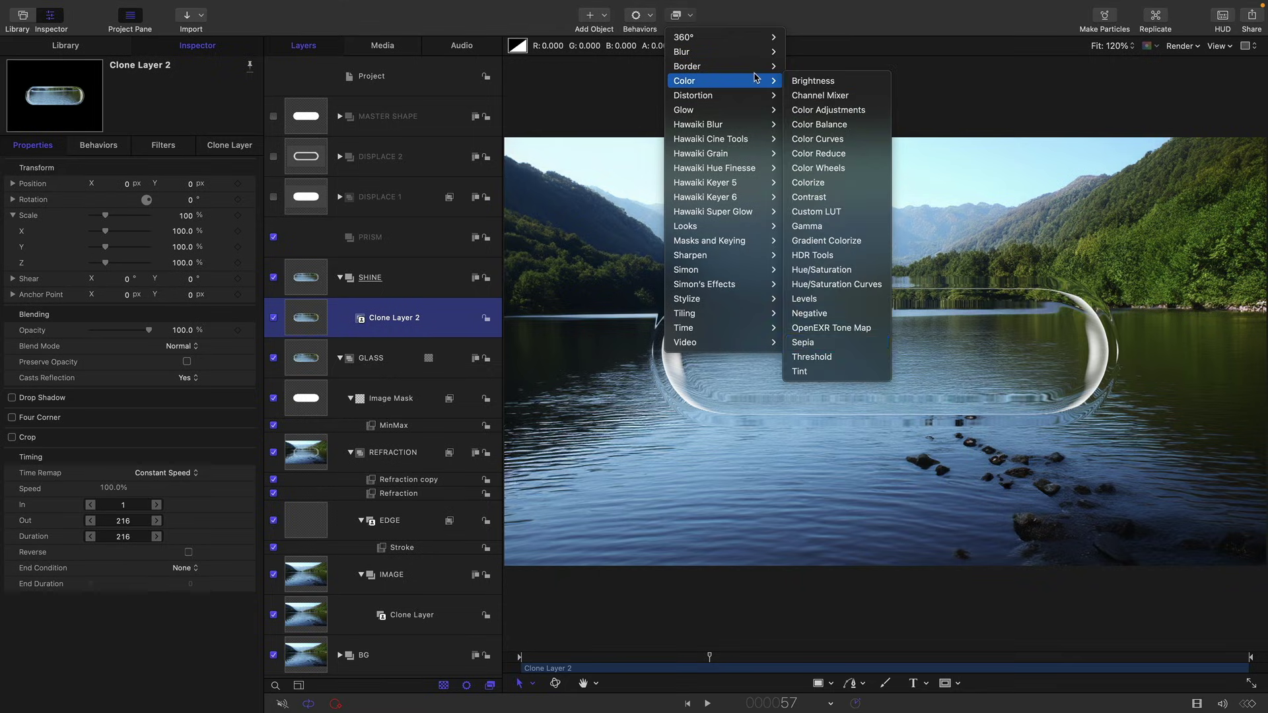
{"action": "left_click", "coordinate": [811, 357]}
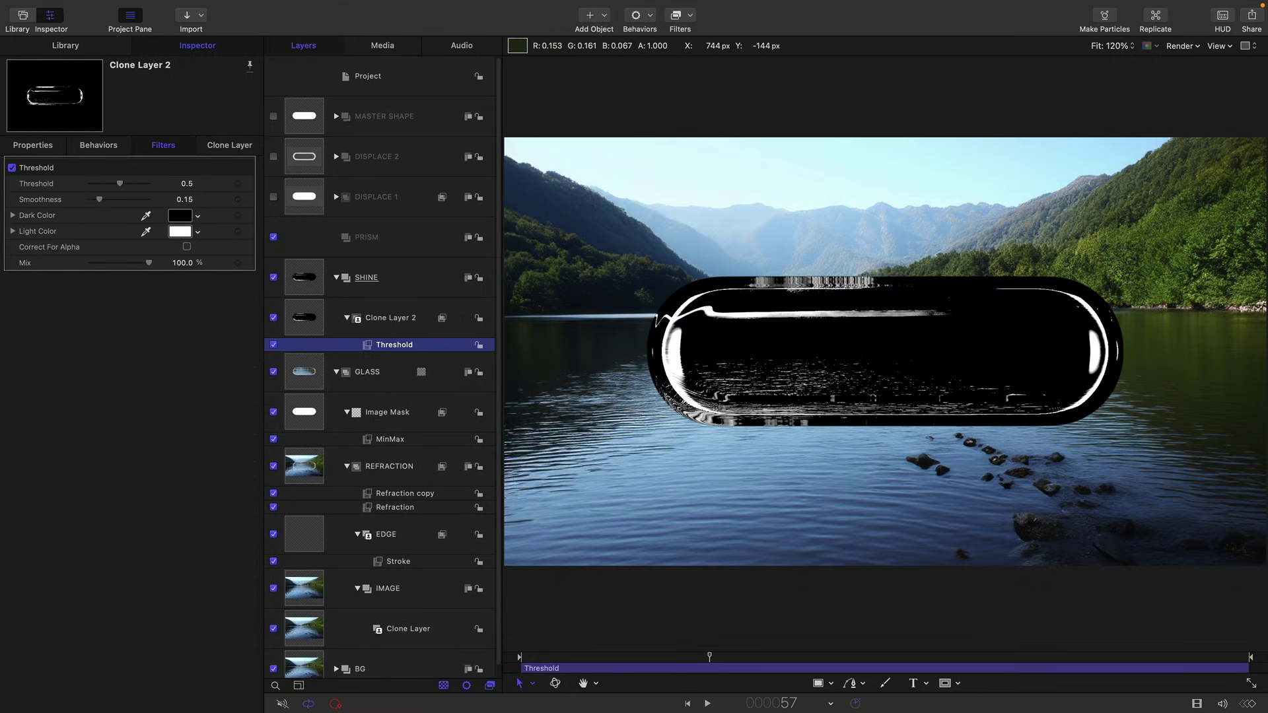
{"action": "left_click", "coordinate": [182, 187]}
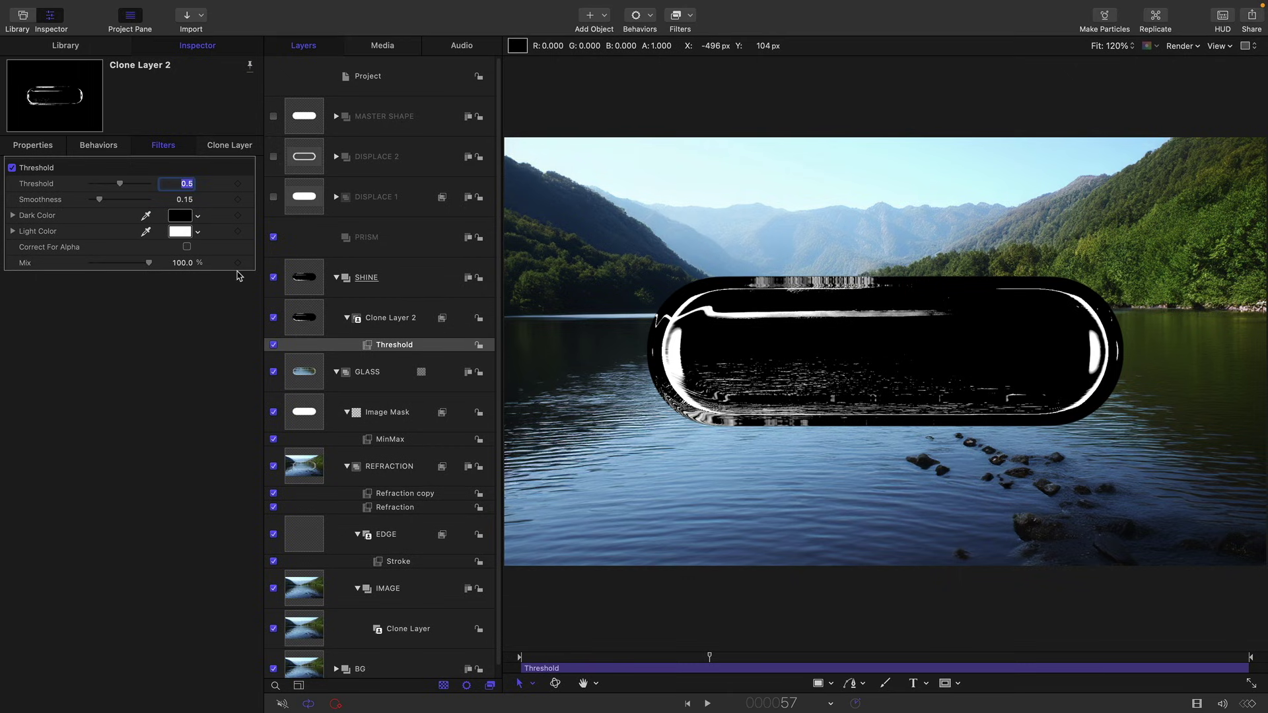
{"action": "type", "text": "0.4"}
{"action": "key", "text": "Tab"}
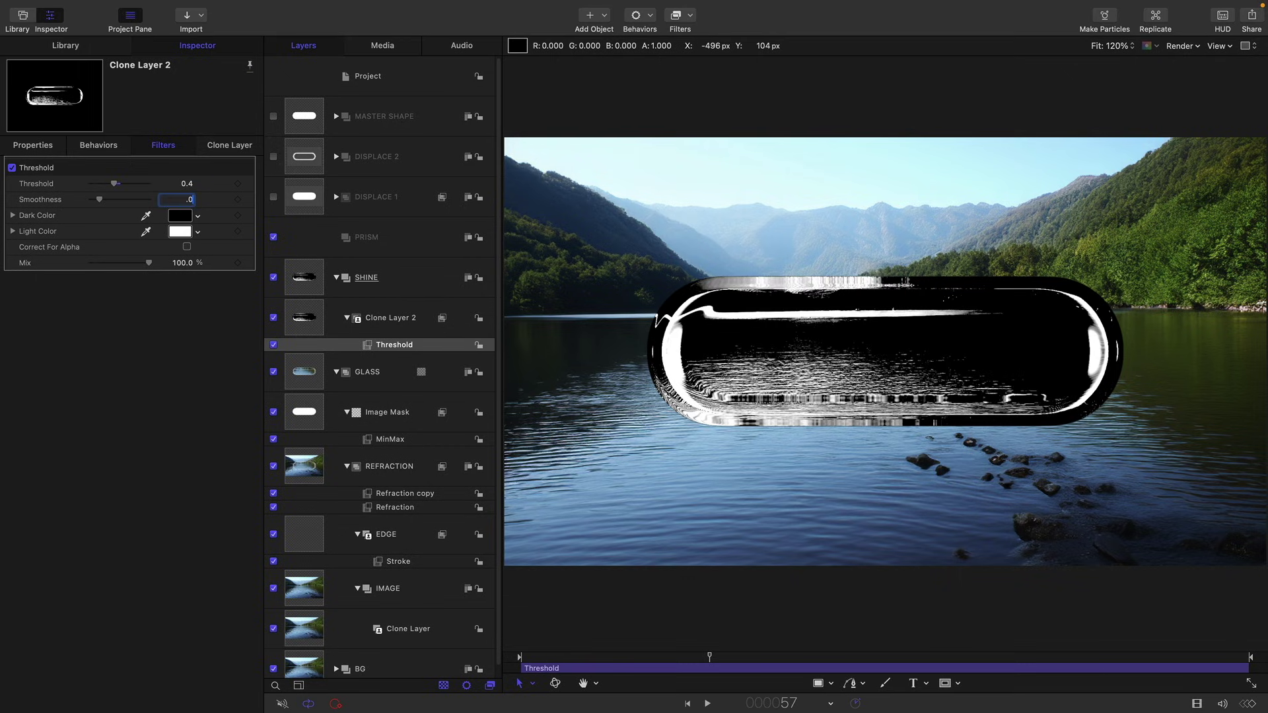
{"action": "type", "text": ".05"}
{"action": "key", "text": "Return"}
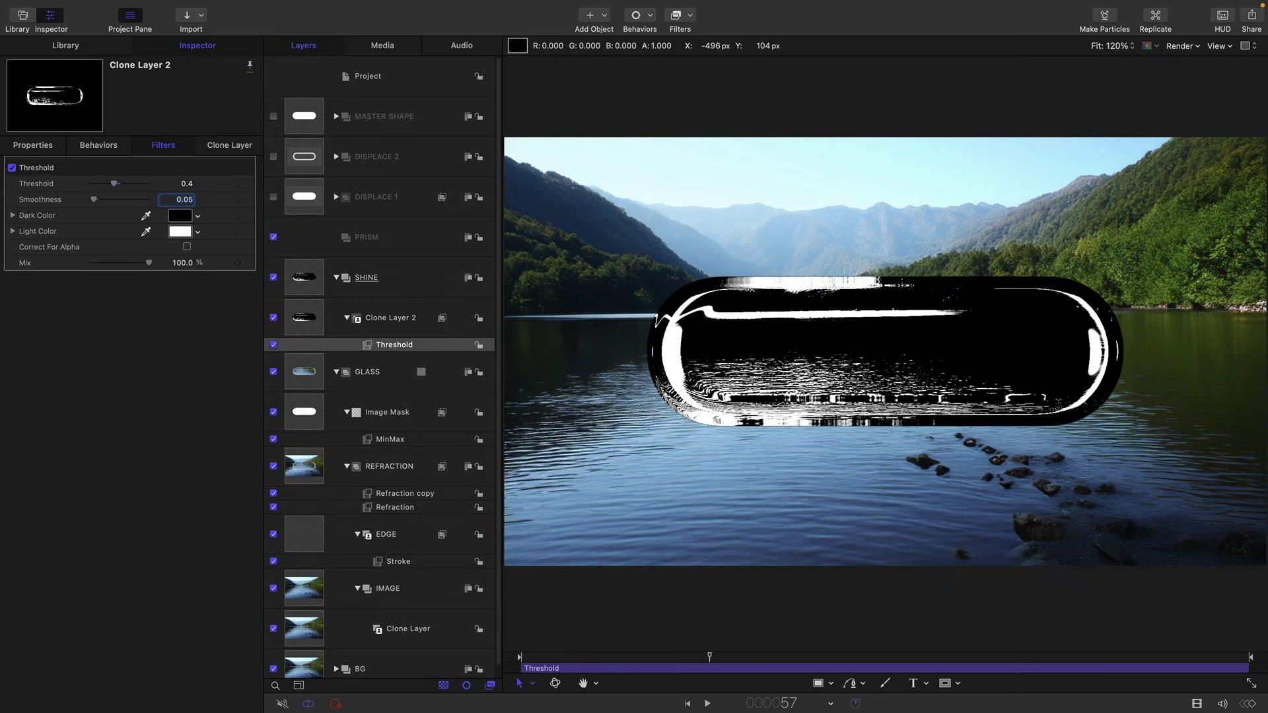
- Set the SHINE group's blend mode to Add and toggle it on and off to compare
{"action": "left_click", "coordinate": [302, 285]}
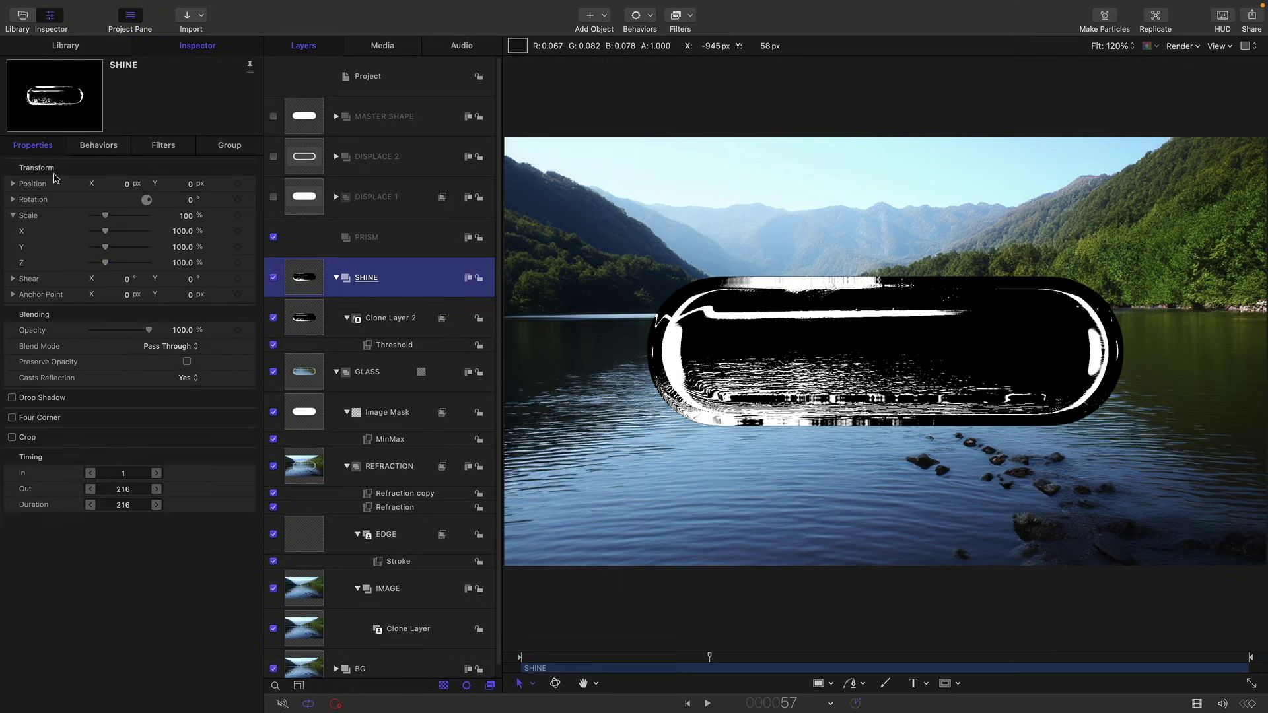
{"action": "left_click", "coordinate": [184, 351]}
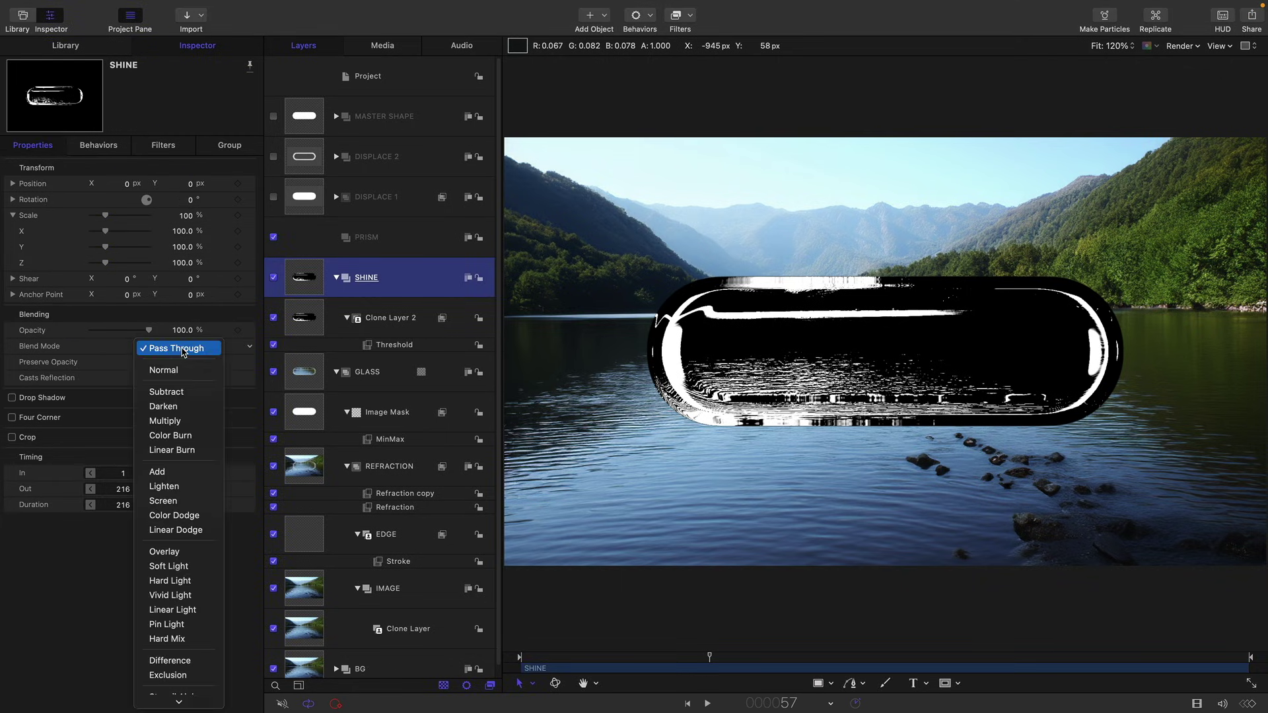
{"action": "left_click", "coordinate": [170, 473]}
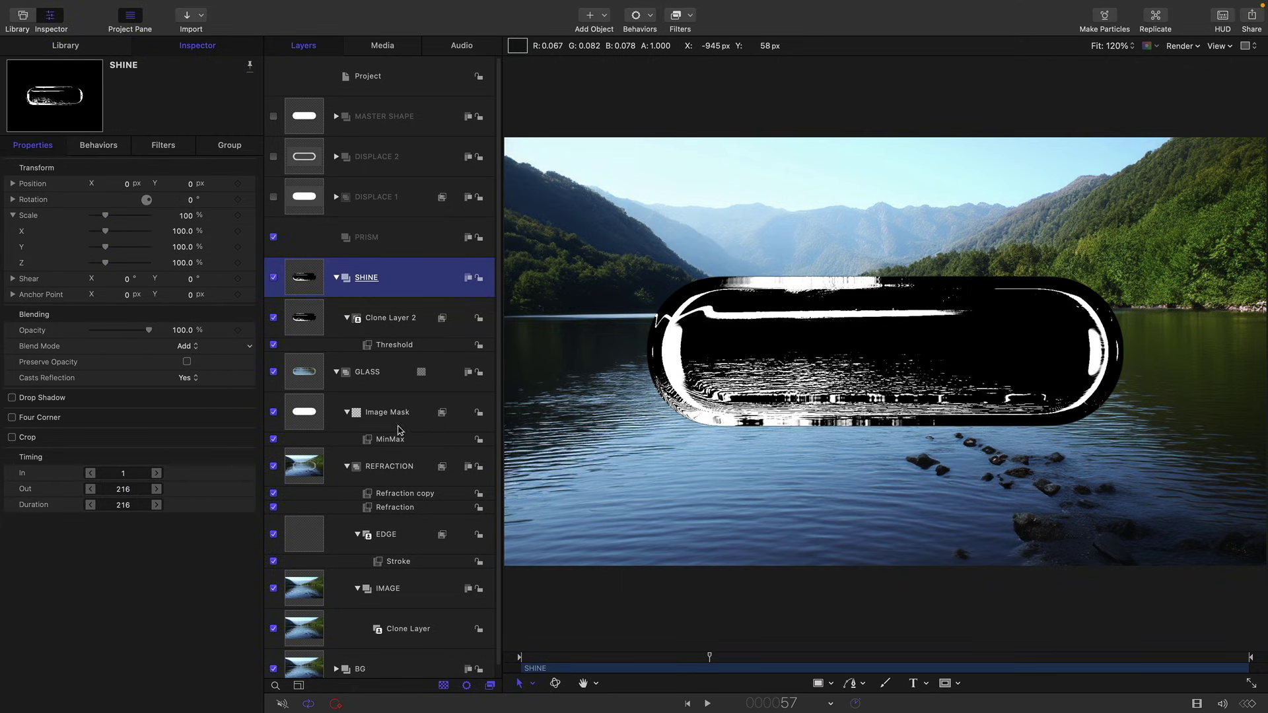
{"action": "left_click", "coordinate": [273, 278]}
{"action": "left_click", "coordinate": [274, 278]}
{"action": "left_click", "coordinate": [273, 277]}
{"action": "left_click", "coordinate": [274, 278]}
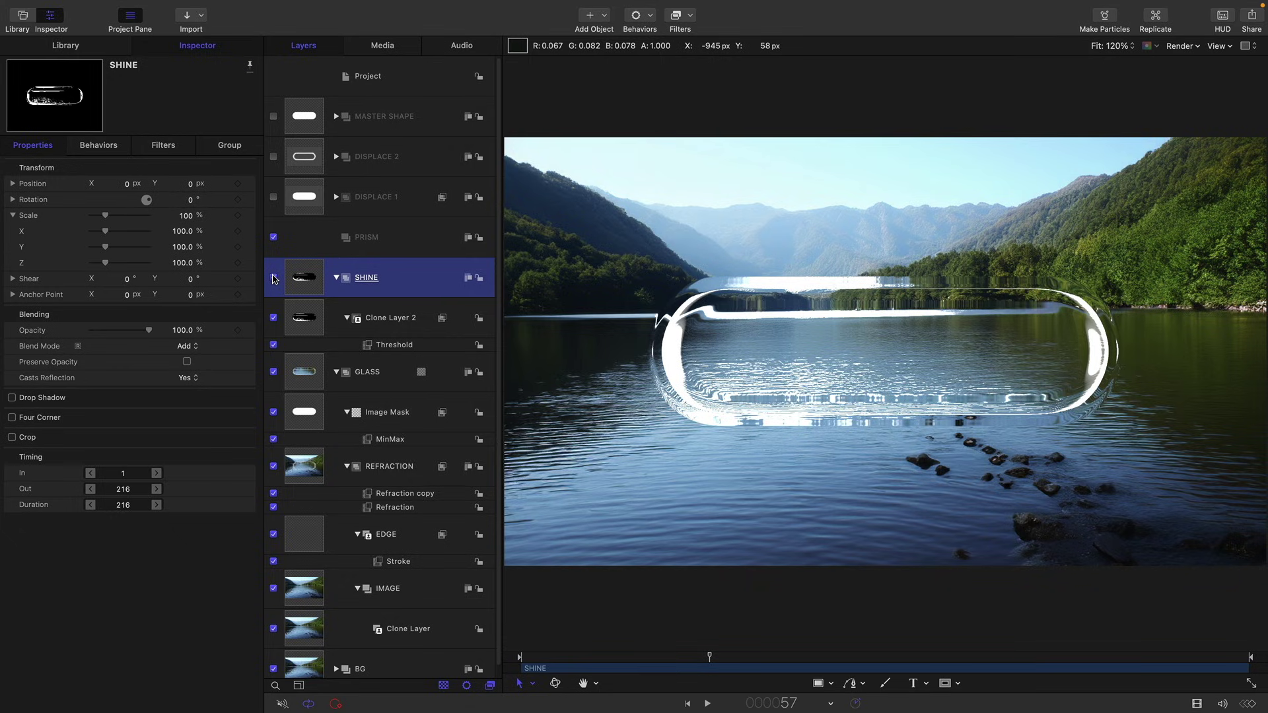
{"action": "left_click", "coordinate": [273, 278]}
{"action": "left_click", "coordinate": [273, 277]}
- Add an Image Mask to SHINE with MASTER SHAPE as source and Invert Mask enabled
{"action": "right_click", "coordinate": [299, 276]}
{"action": "left_click", "coordinate": [354, 482]}
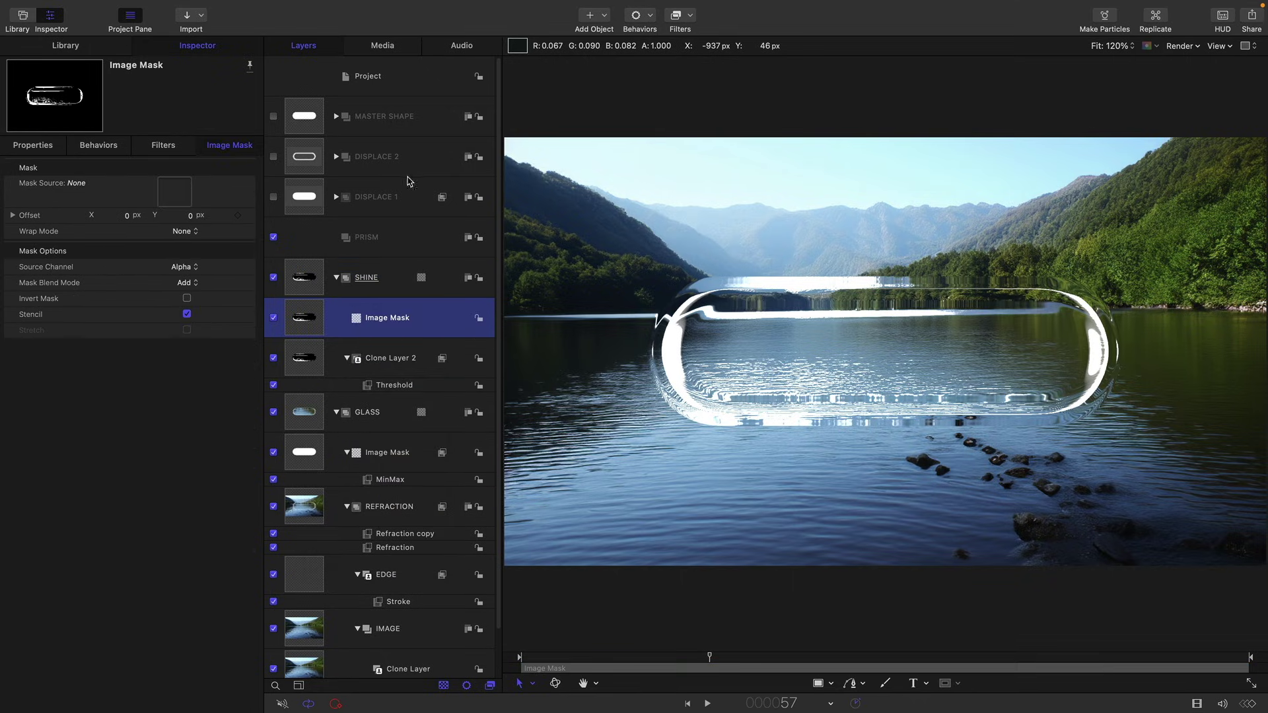
{"action": "left_click_drag", "start_coordinate": [305, 116], "coordinate": [175, 198]}
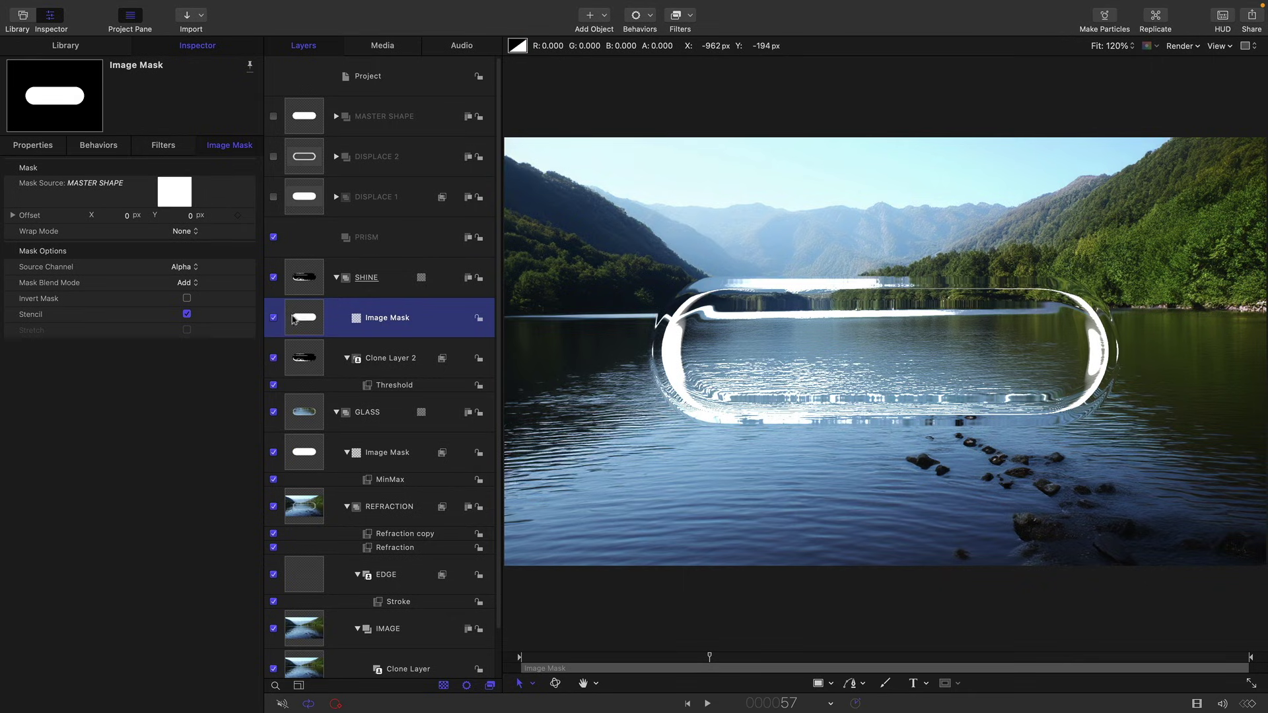
{"action": "left_click", "coordinate": [187, 299]}
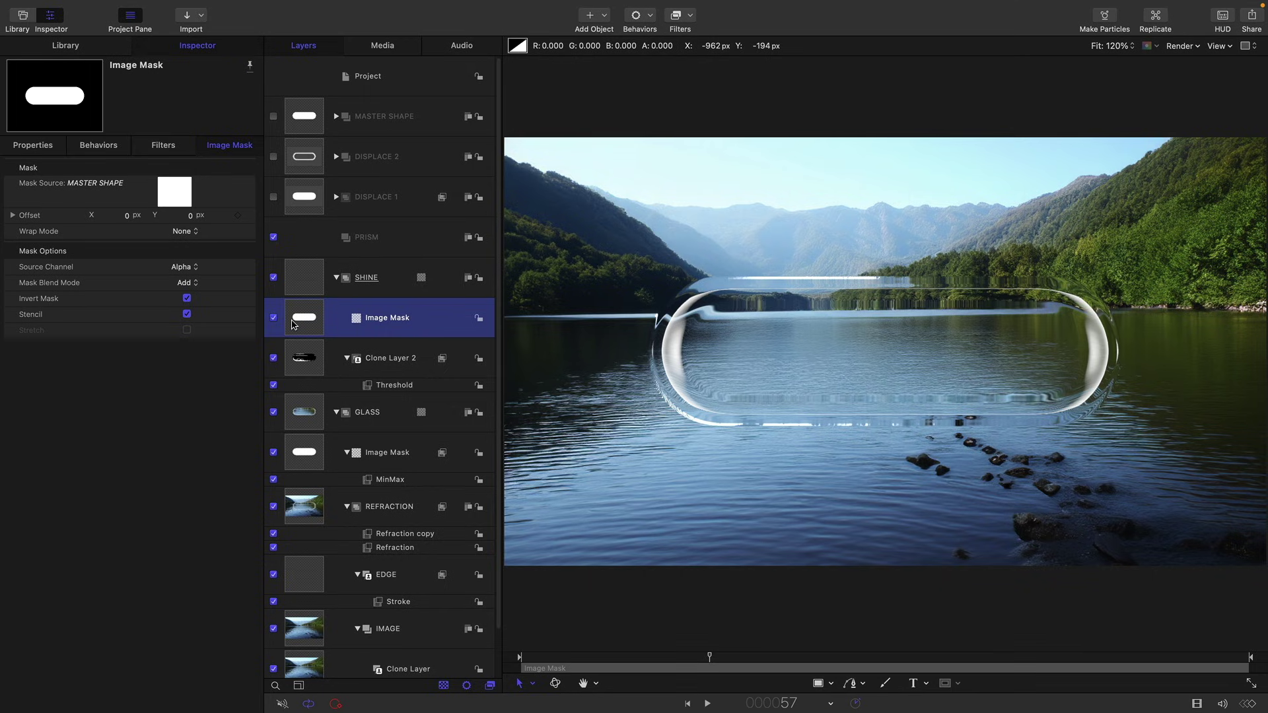
{"action": "left_click", "coordinate": [677, 25]}
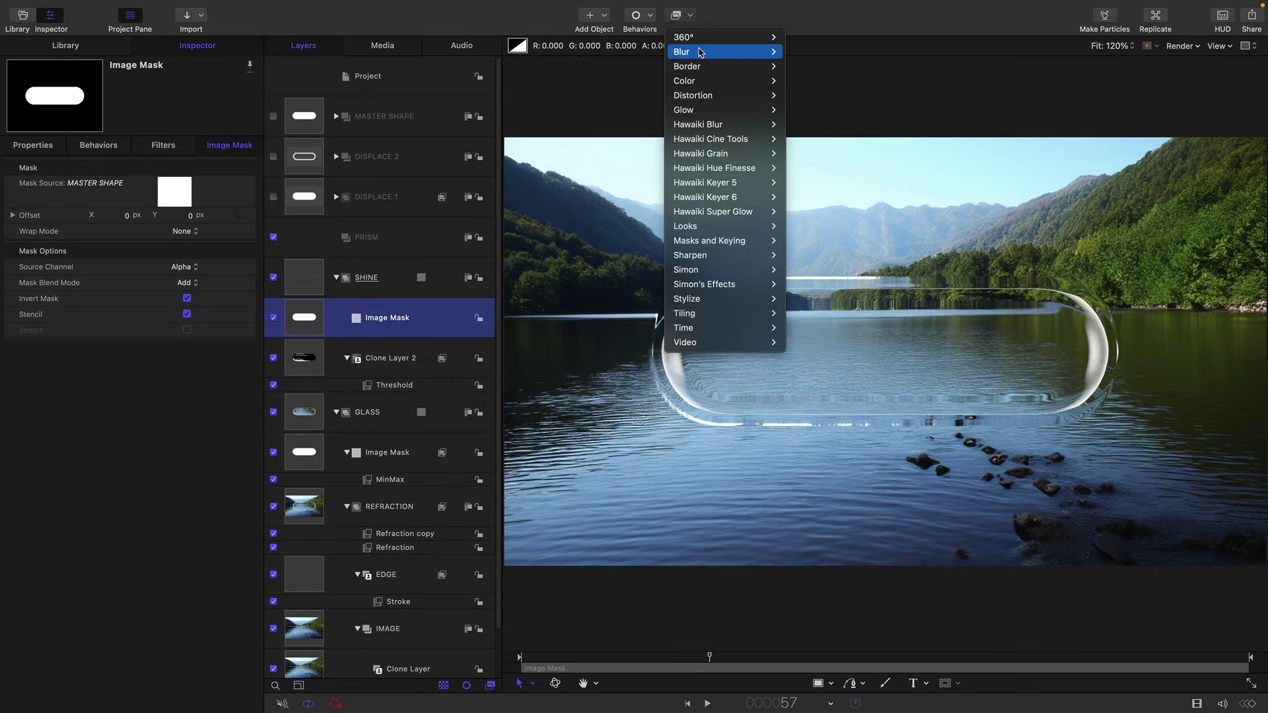
- Add a Gaussian Blur of 256 to the SHINE image mask
{"action": "mouse_move", "coordinate": [759, 52]}
{"action": "left_click", "coordinate": [825, 125]}
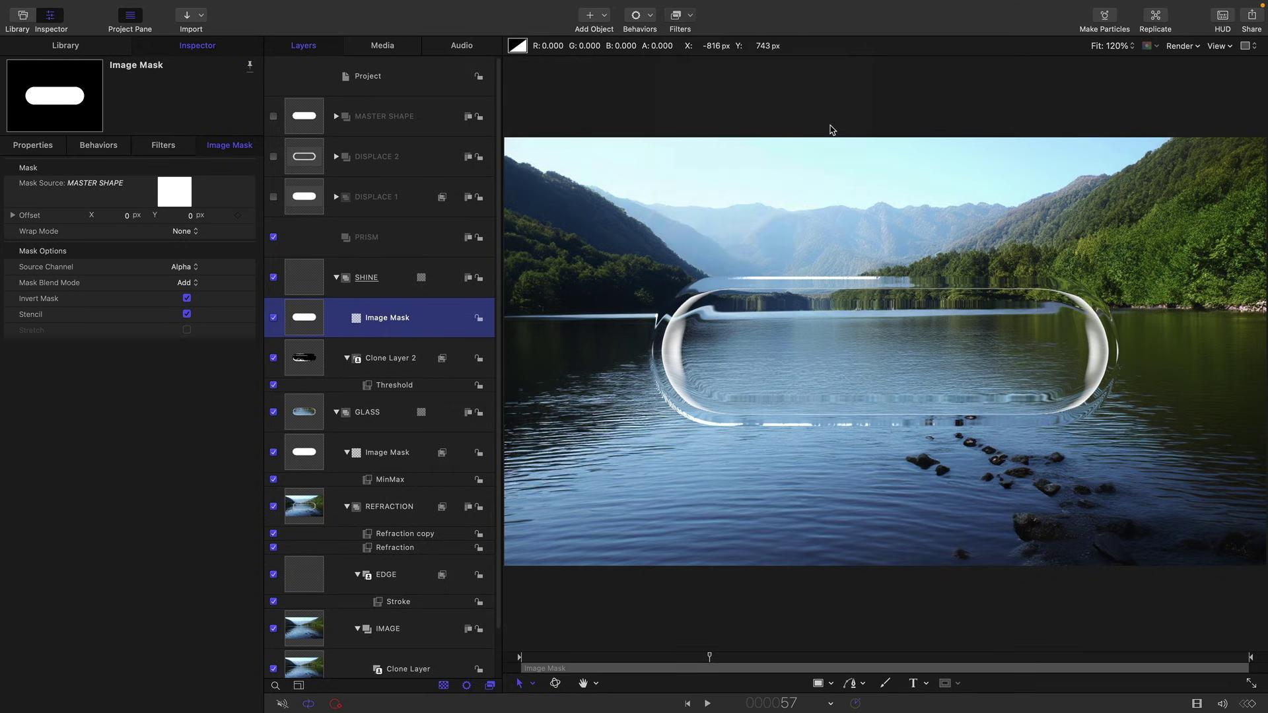
{"action": "left_click", "coordinate": [185, 184]}
{"action": "type", "text": "256"}
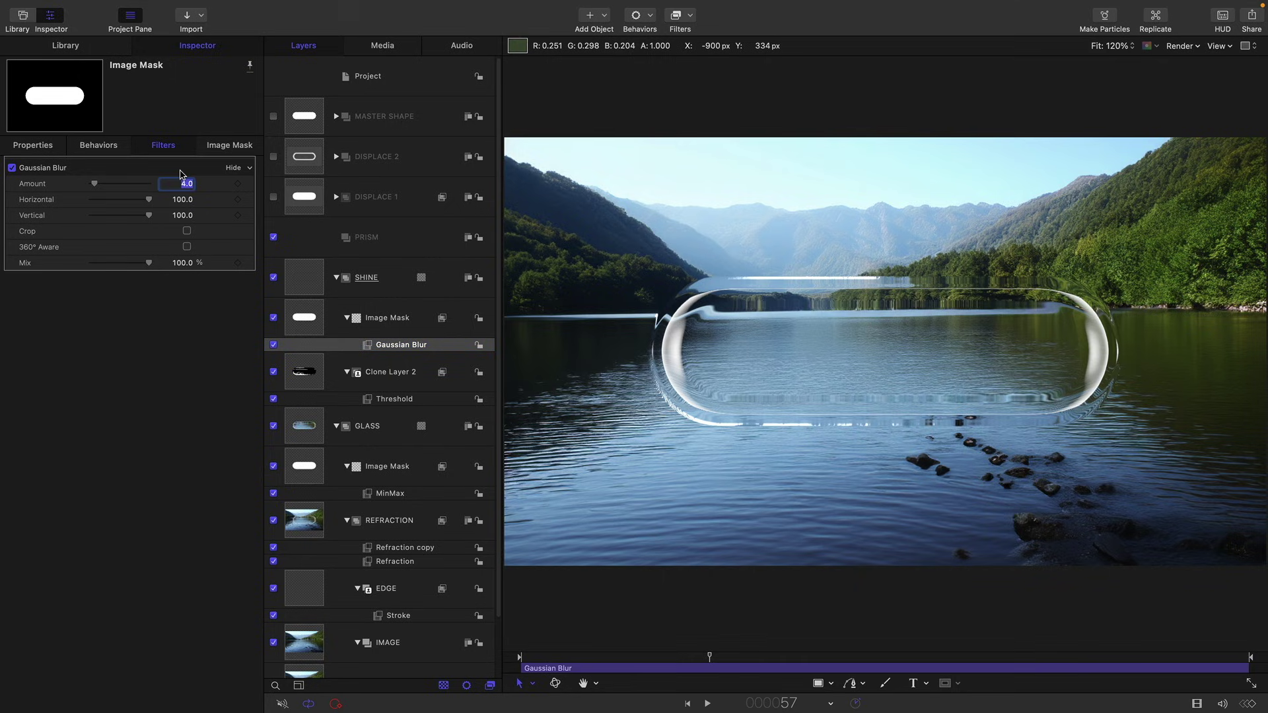
{"action": "key", "text": "Return"}
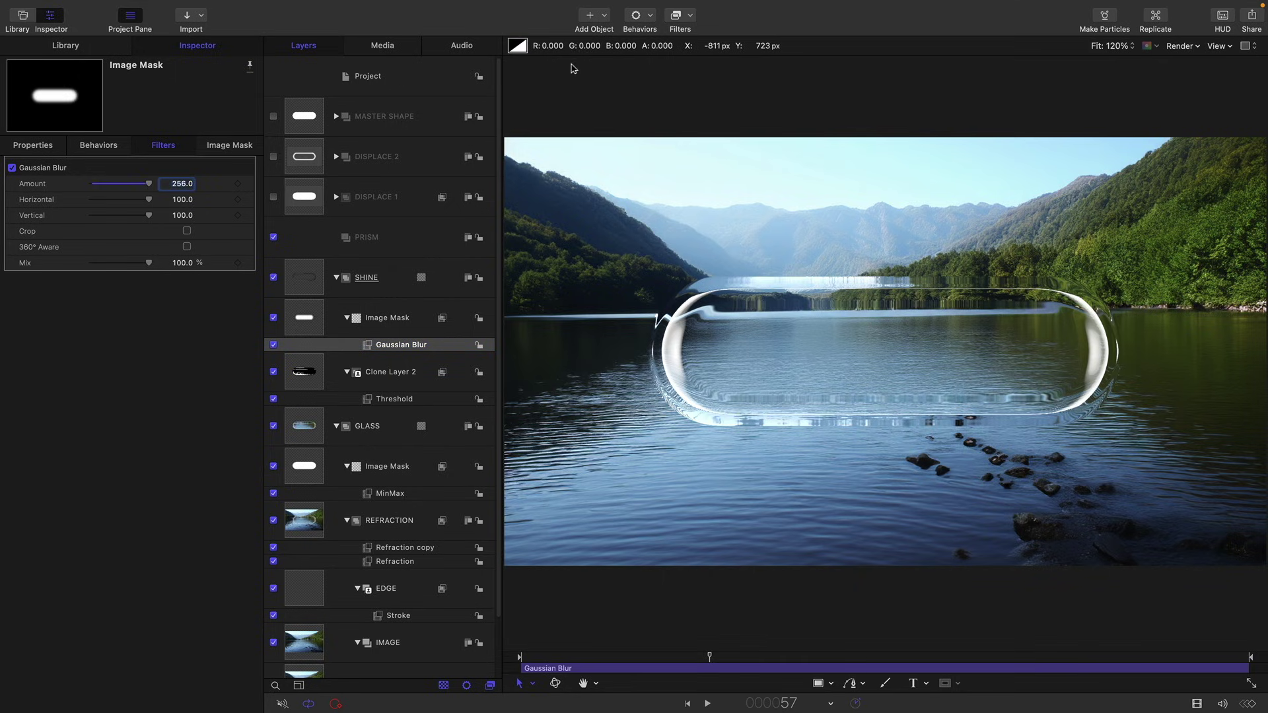
- Add an Alpha-channel Levels filter with black input 0.48 and white about 0.8, then preview playback
{"action": "left_click", "coordinate": [689, 18]}
{"action": "mouse_move", "coordinate": [696, 84]}
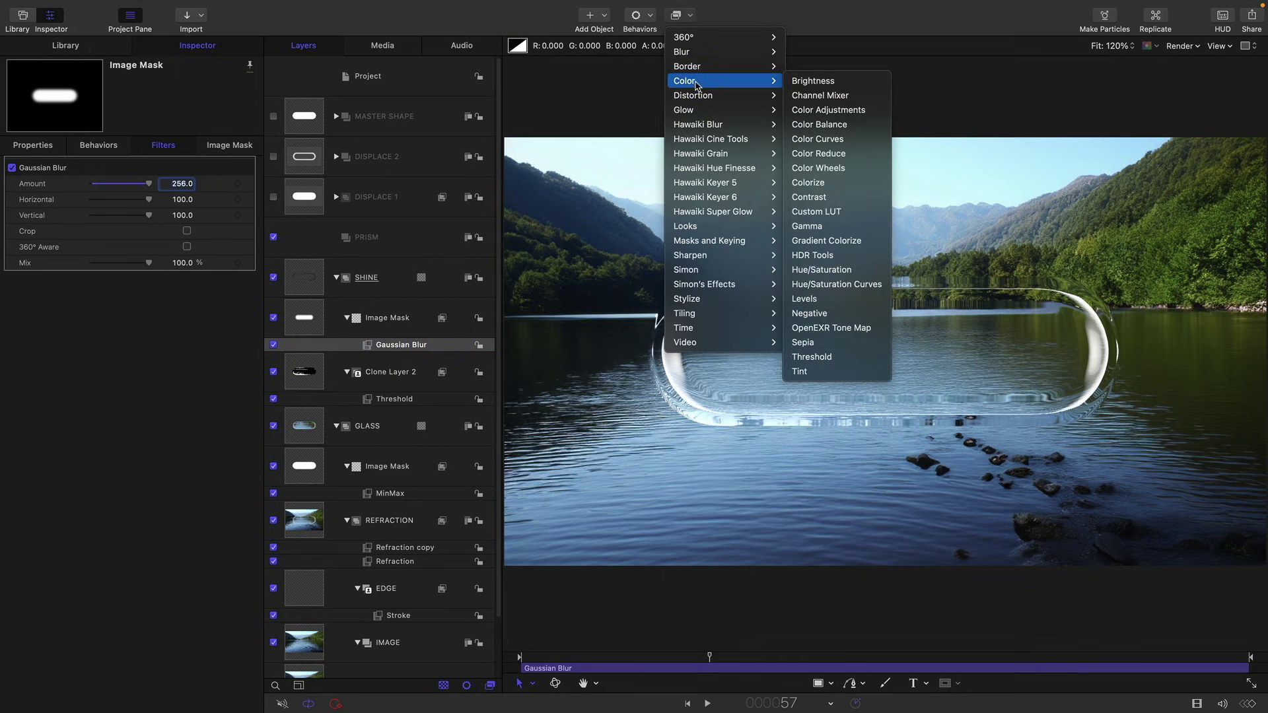
{"action": "left_click", "coordinate": [805, 299]}
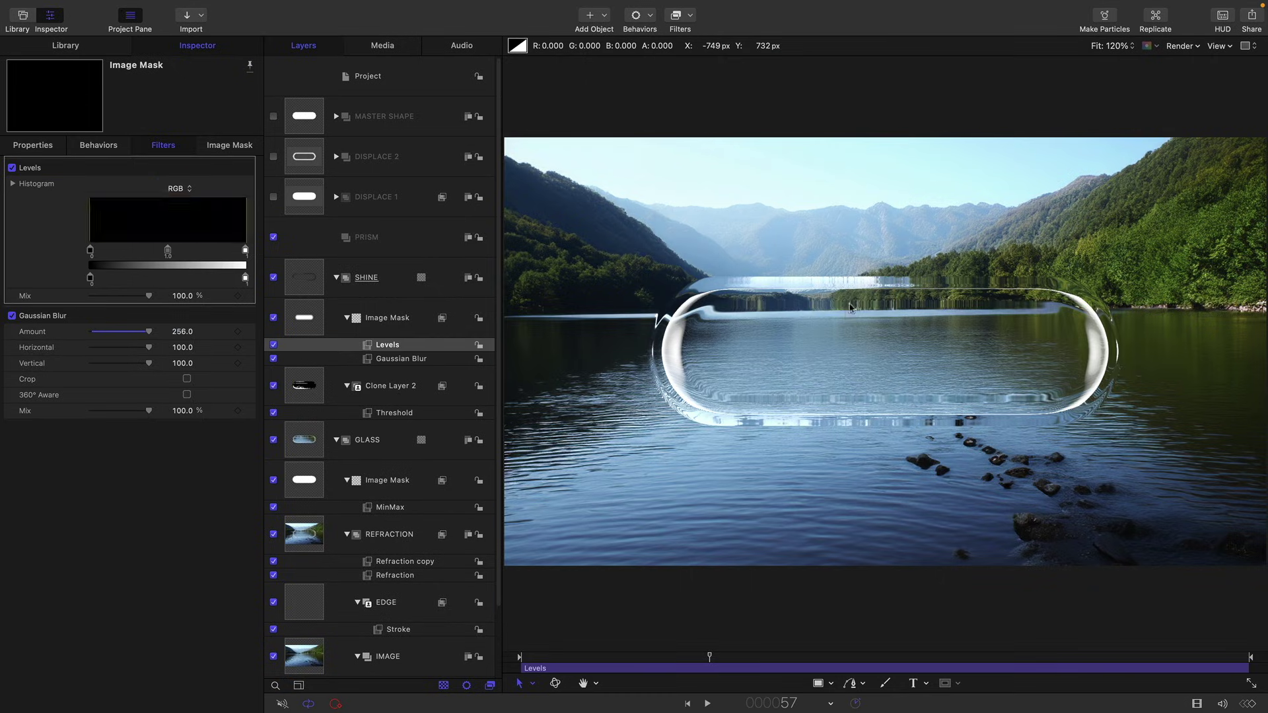
{"action": "left_click", "coordinate": [175, 188]}
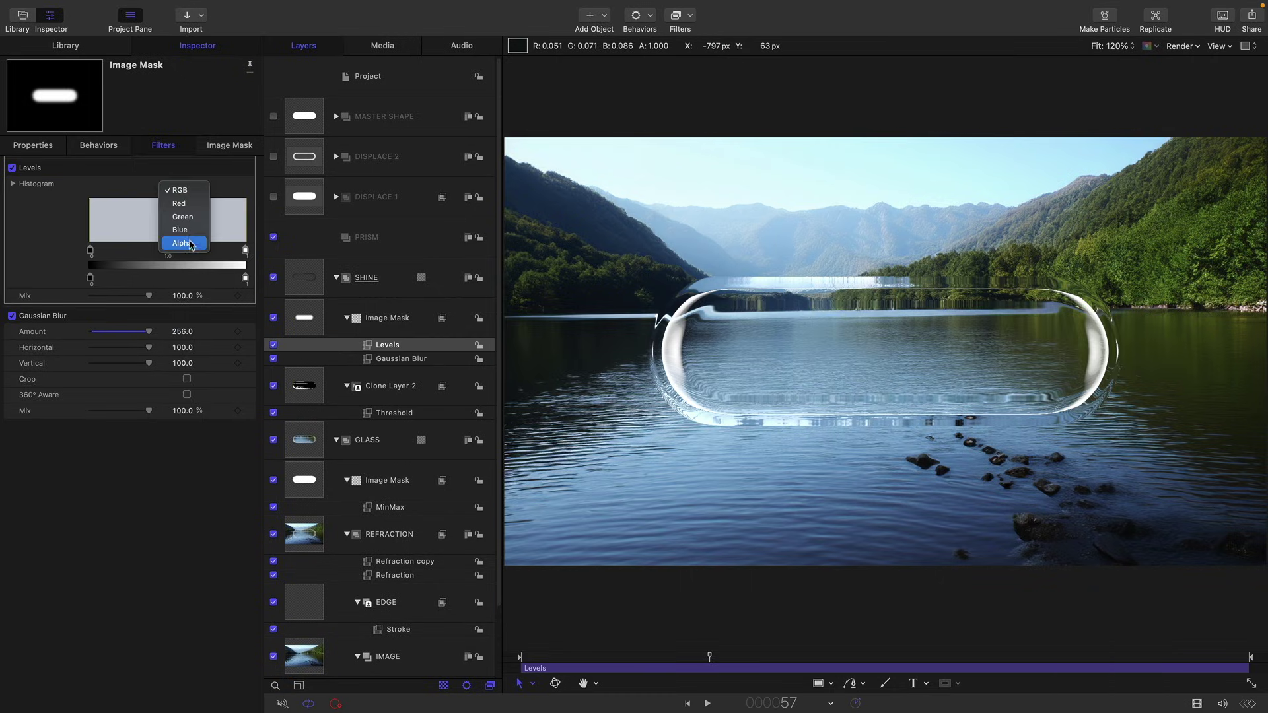
{"action": "left_click", "coordinate": [190, 243]}
{"action": "left_click_drag", "start_coordinate": [96, 256], "coordinate": [165, 249]}
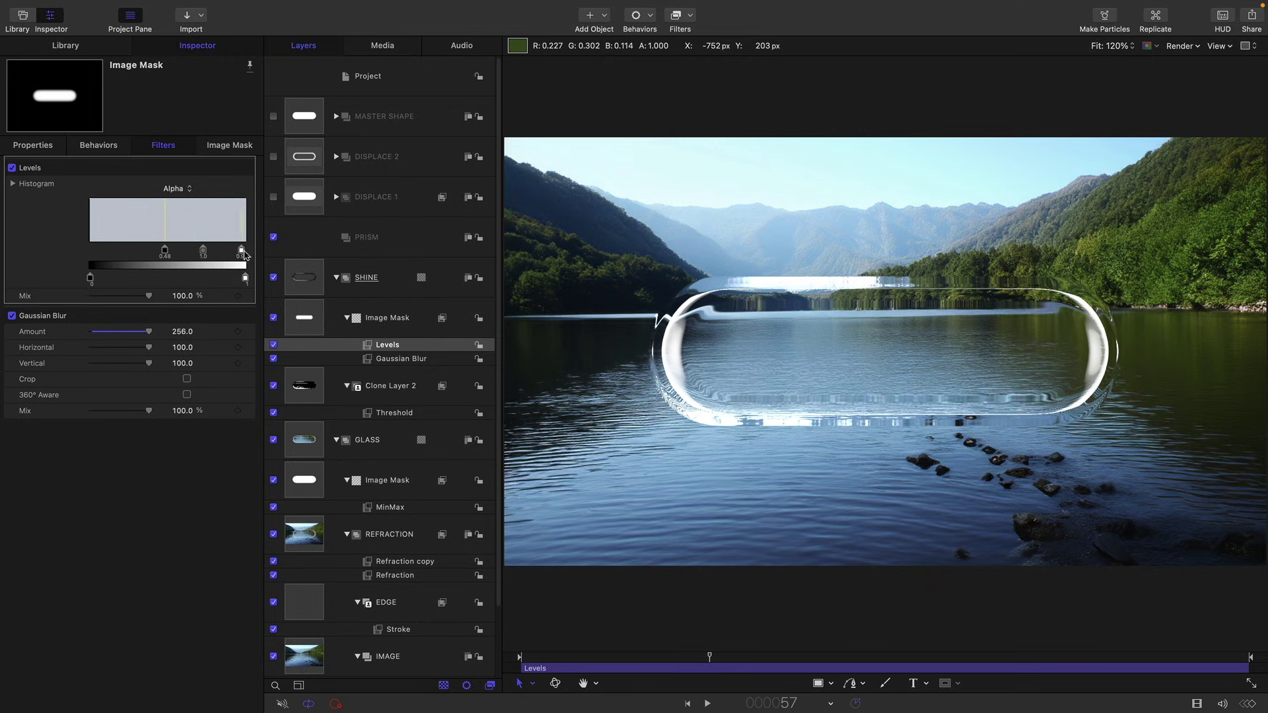
{"action": "left_click_drag", "start_coordinate": [248, 249], "coordinate": [206, 254]}
{"action": "left_click", "coordinate": [707, 704]}
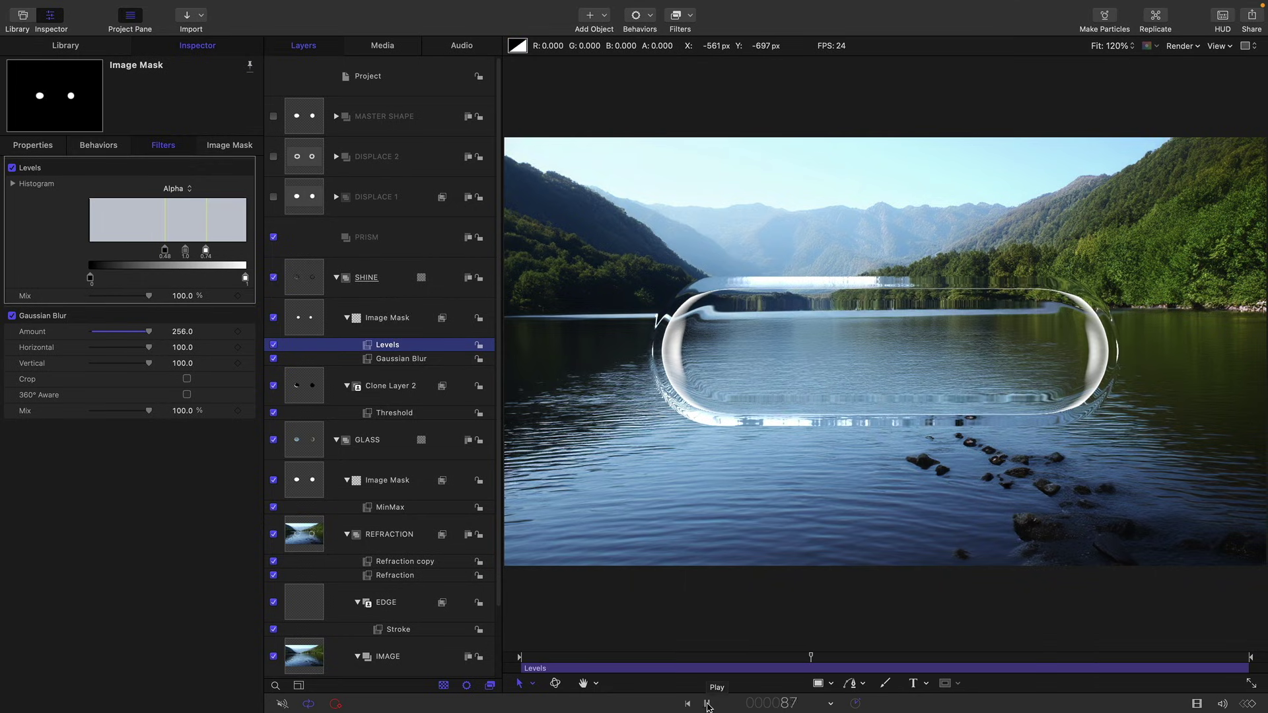
{"action": "left_click", "coordinate": [706, 703]}
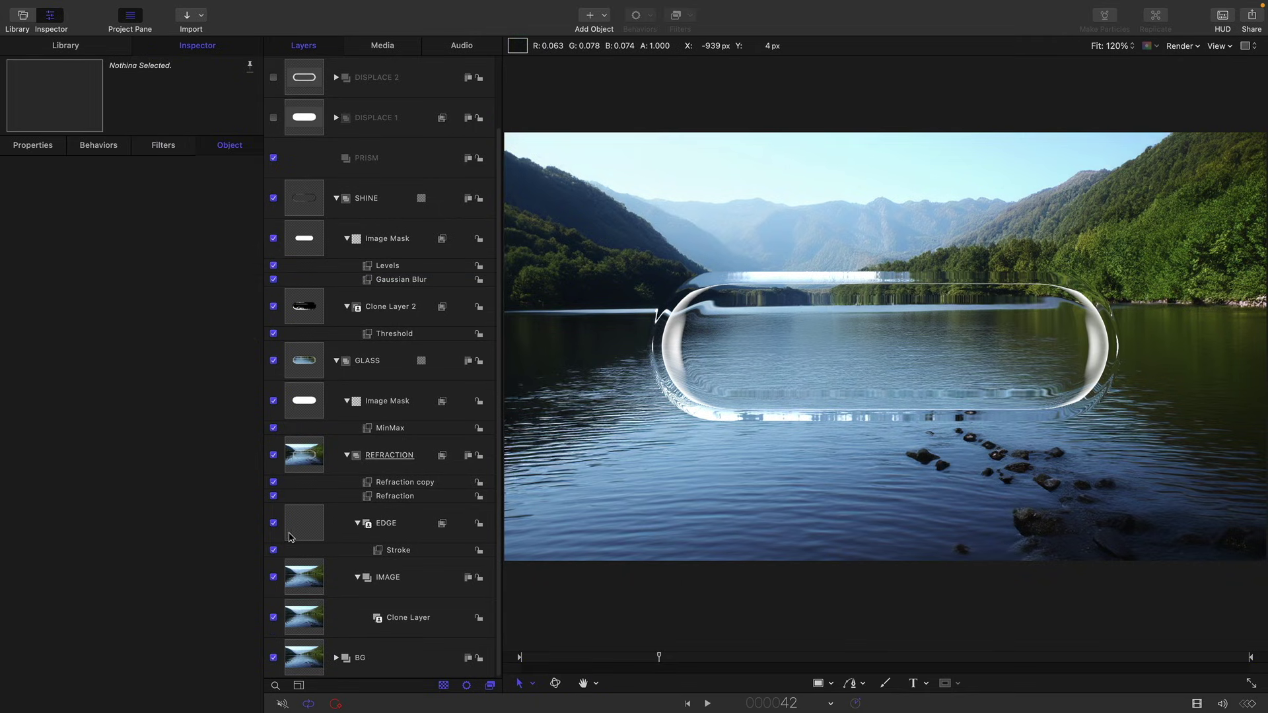
- Add a LIQUID GLASS text layer above the EDGE layer inside the glass pill
{"action": "left_click", "coordinate": [301, 524]}
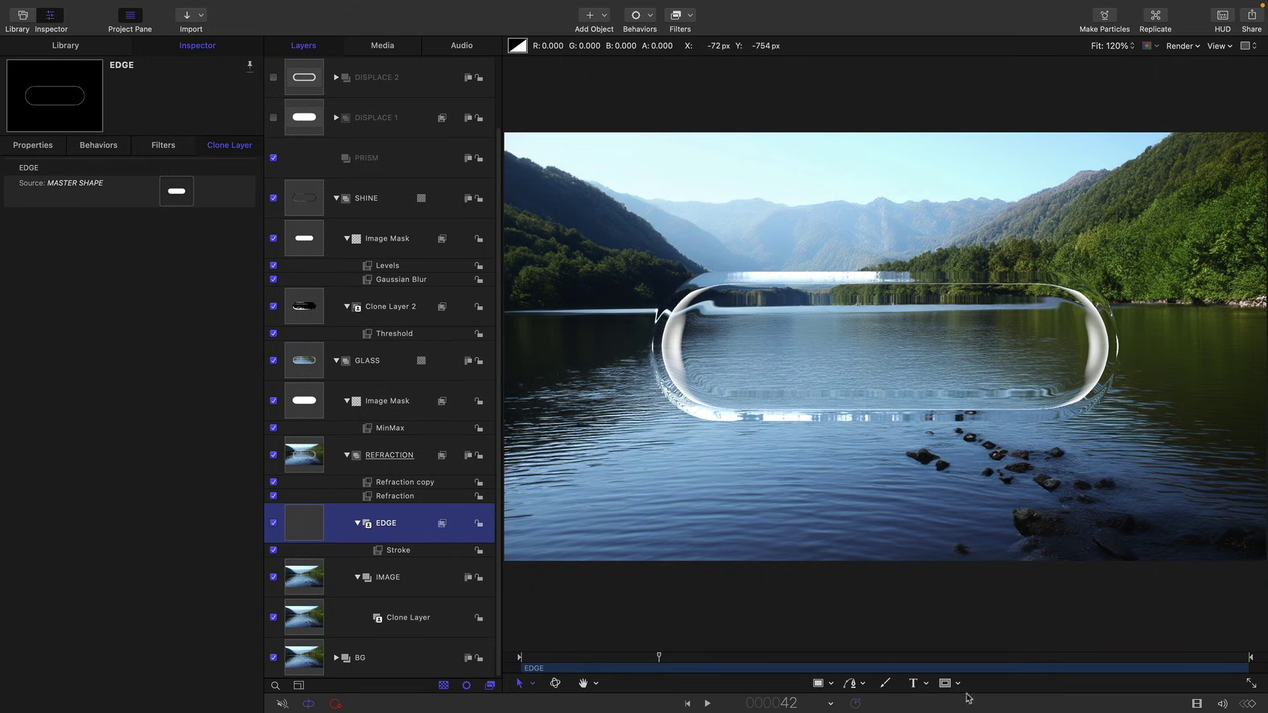
{"action": "left_click", "coordinate": [913, 683]}
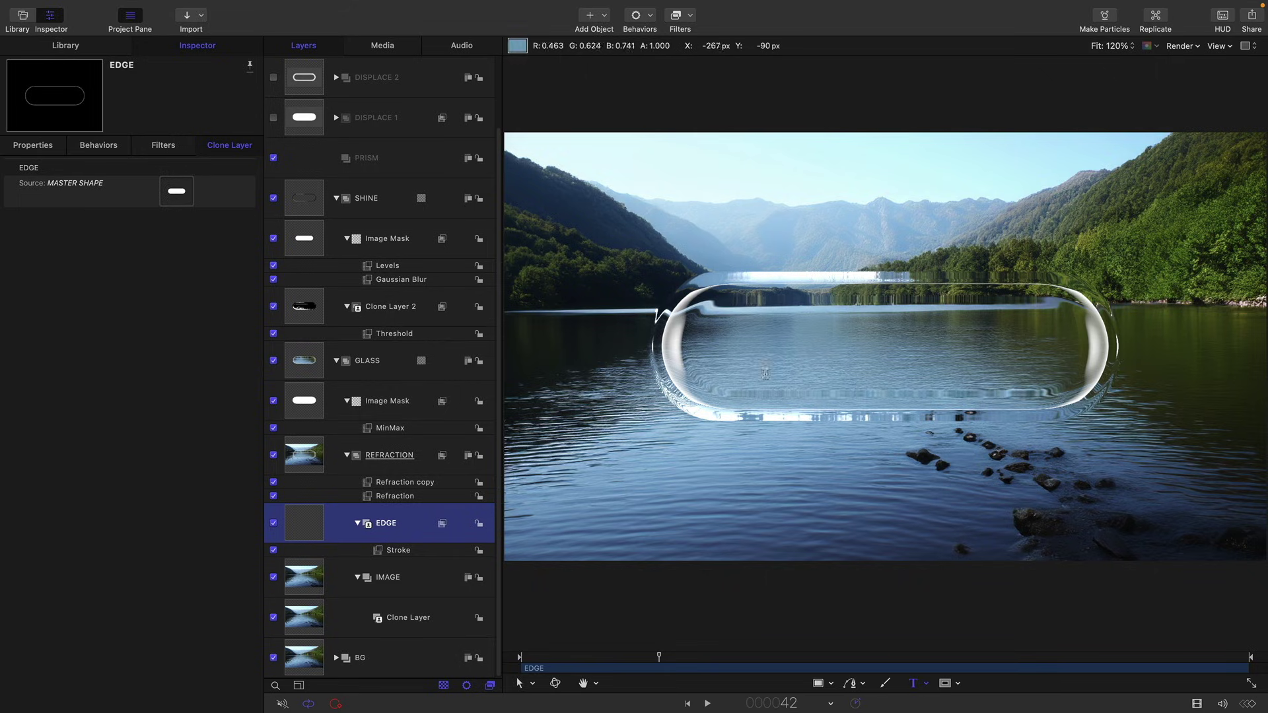
{"action": "left_click", "coordinate": [748, 348]}
{"action": "type", "text": "li"}
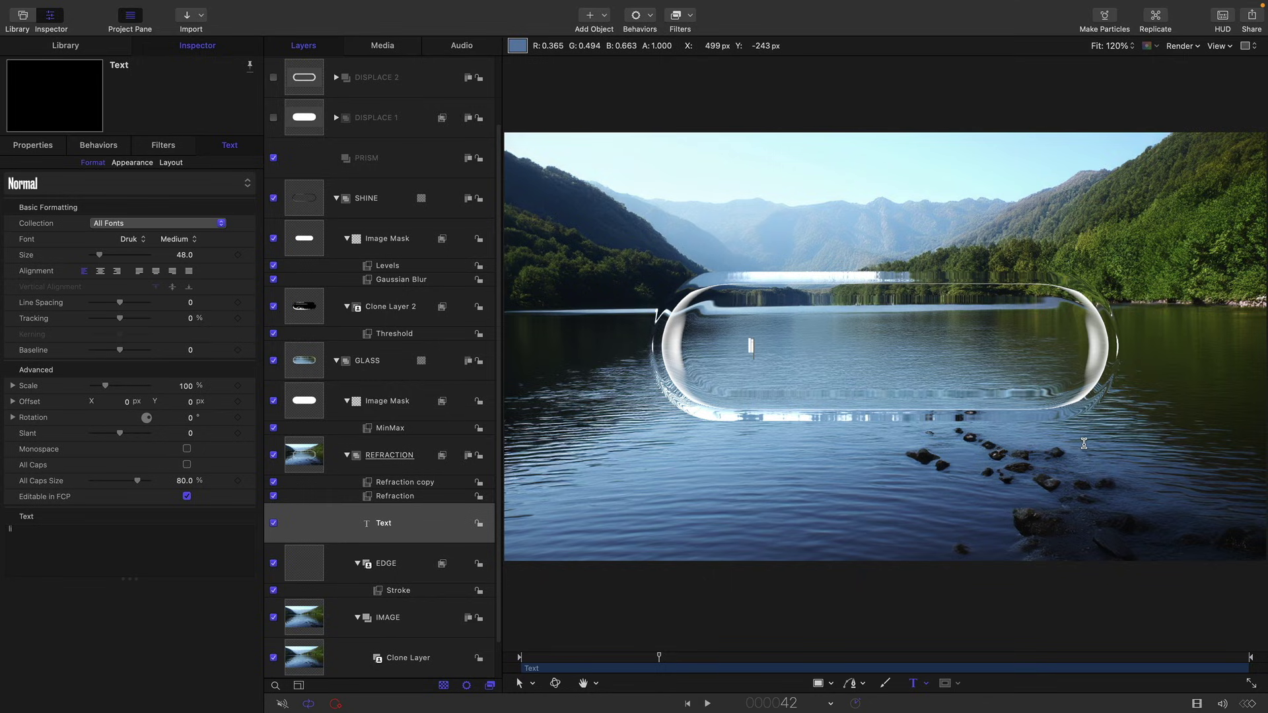
{"action": "type", "text": "quid"}
{"action": "key", "text": "super+a"}
{"action": "type", "text": "LIQUID GLASS"}
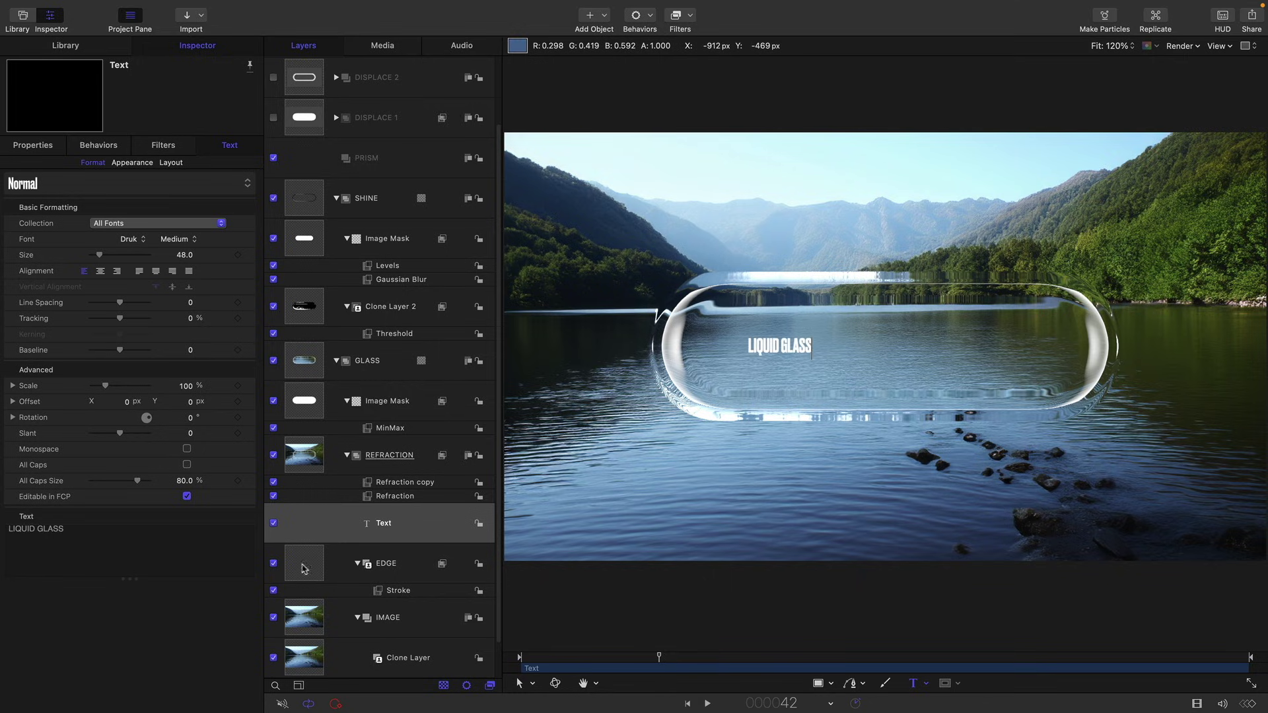
- Centre-align the title, set its size to 248, recentre it, and lower the baseline to about -82
{"action": "triple_click", "coordinate": [114, 534]}
{"action": "left_click", "coordinate": [100, 271]}
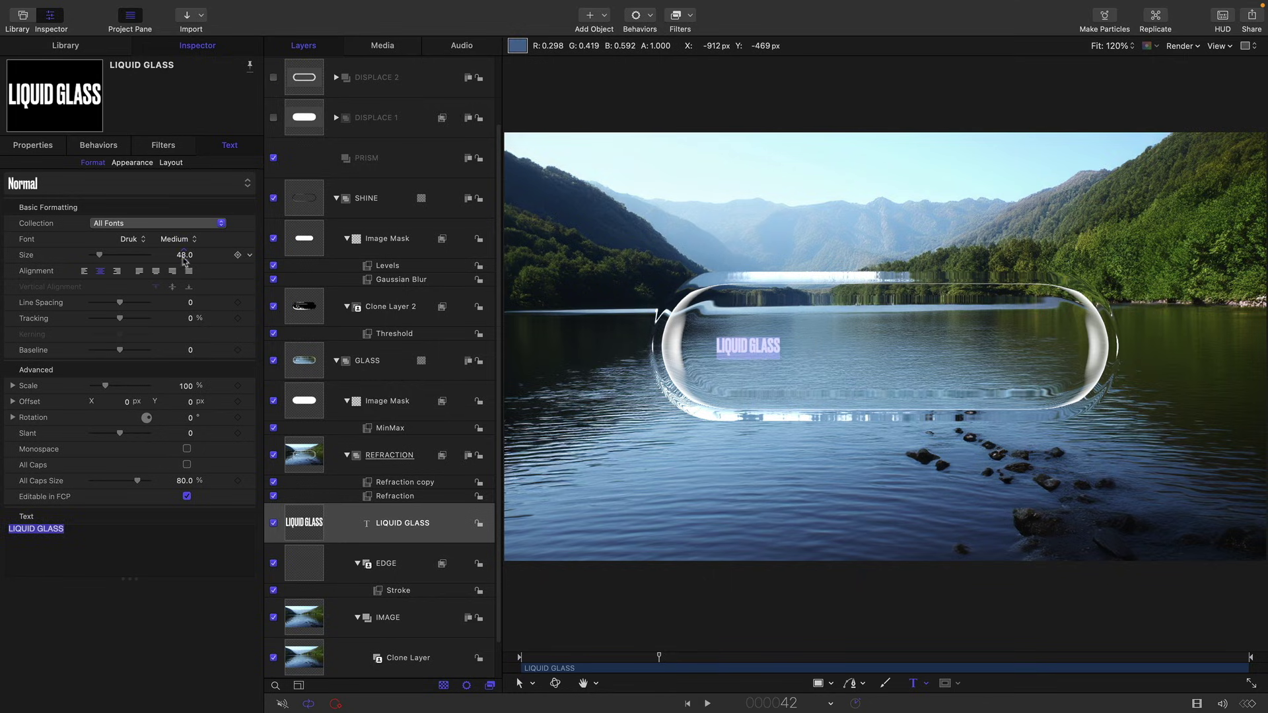
{"action": "left_click_drag", "start_coordinate": [185, 260], "coordinate": [238, 260]}
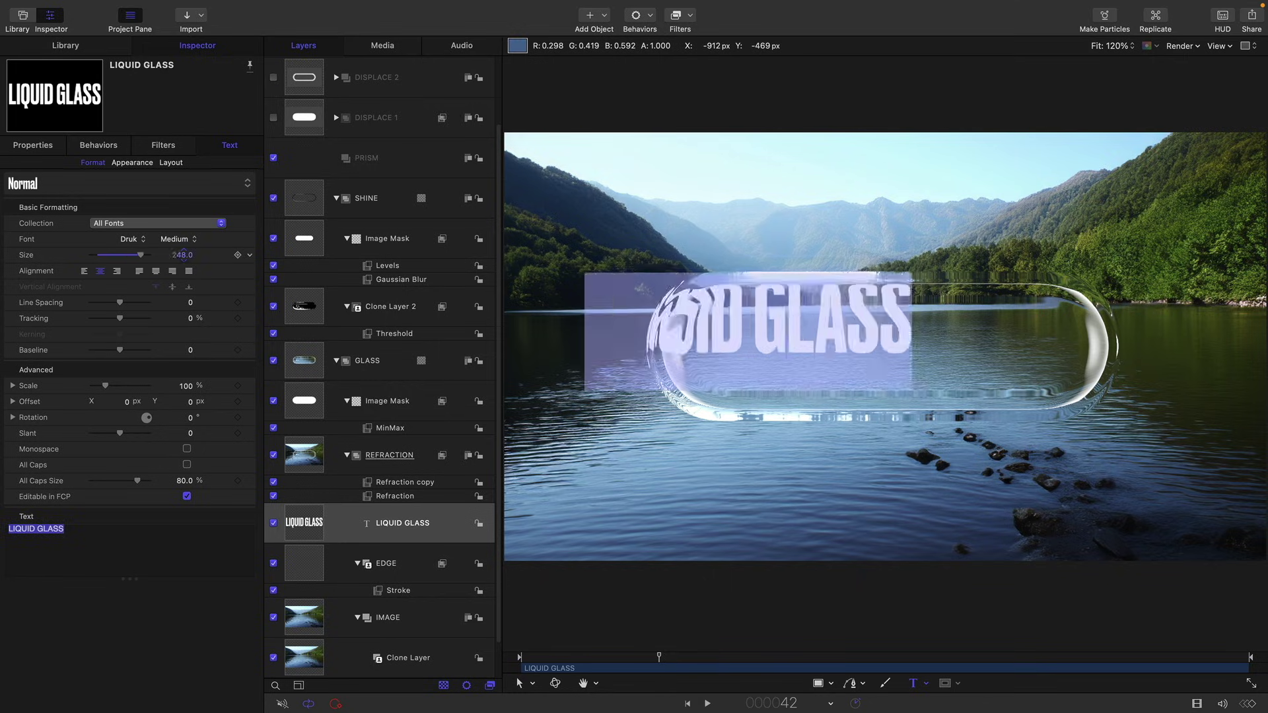
{"action": "left_click", "coordinate": [29, 150]}
{"action": "right_click", "coordinate": [150, 168]}
{"action": "left_click", "coordinate": [175, 173]}
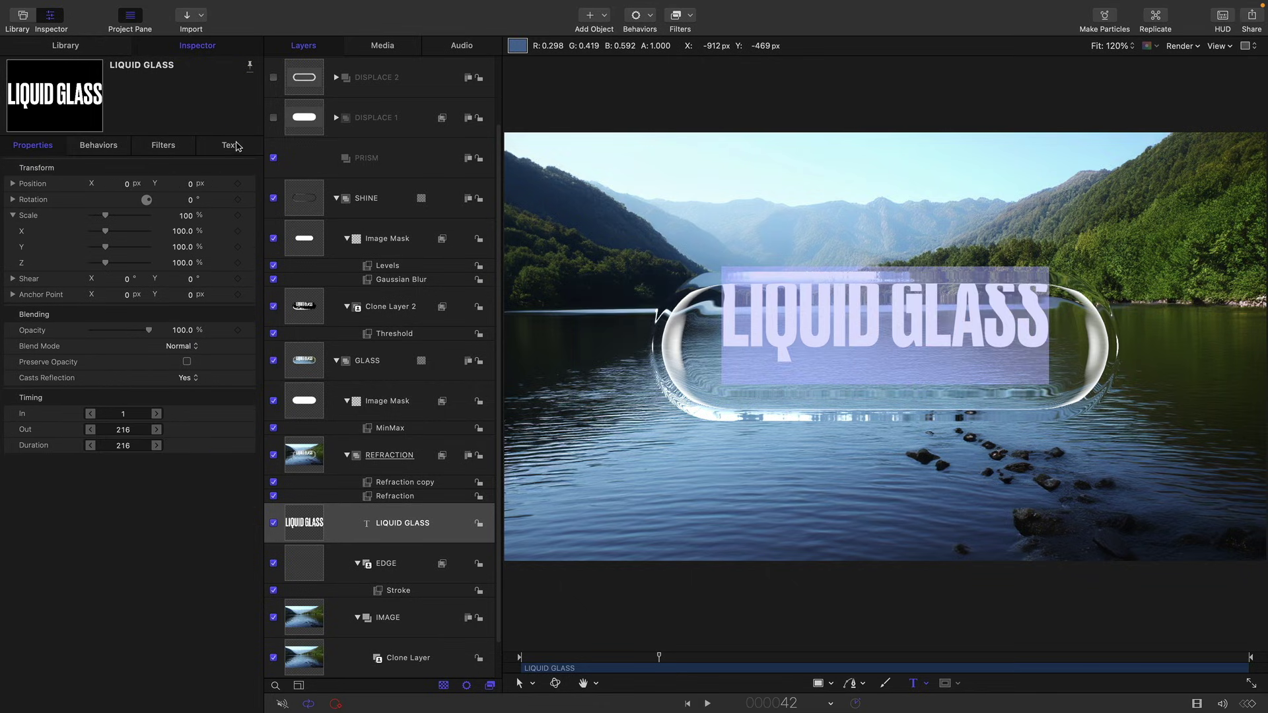
{"action": "left_click", "coordinate": [236, 146]}
{"action": "left_click_drag", "start_coordinate": [189, 349], "coordinate": [189, 352]}
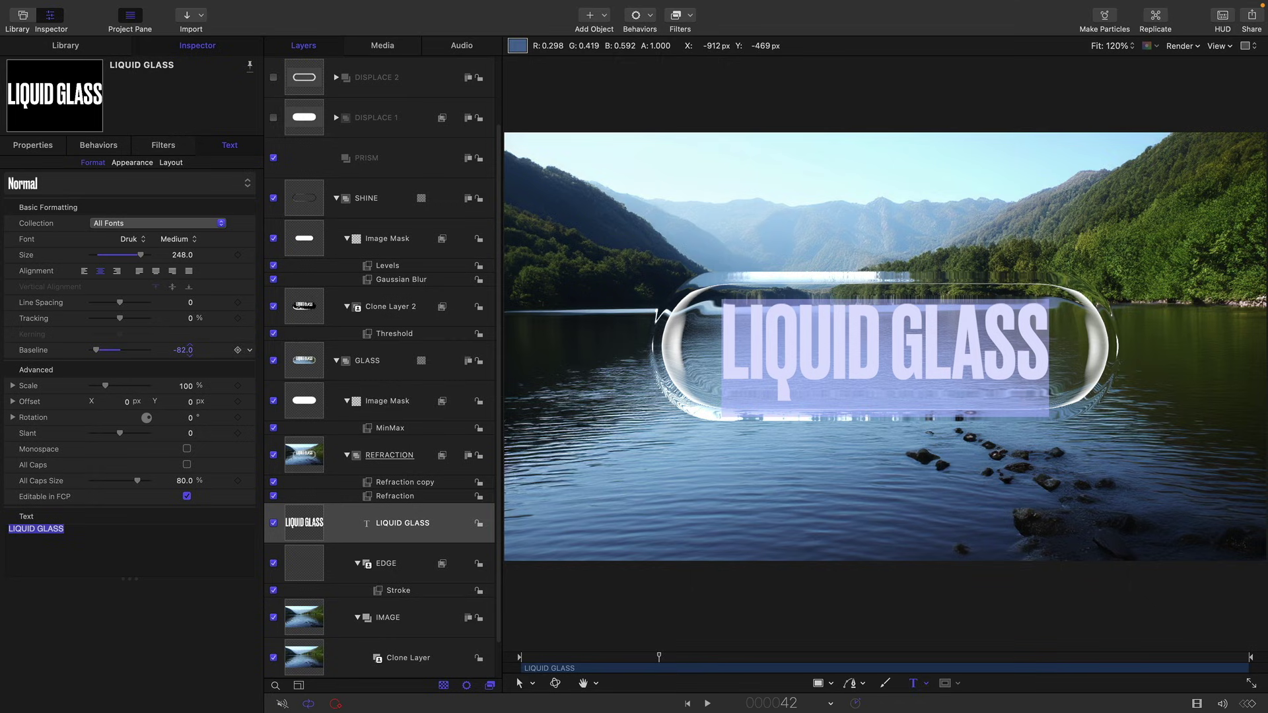
{"action": "left_click", "coordinate": [695, 686]}
{"action": "left_click", "coordinate": [686, 704]}
{"action": "left_click", "coordinate": [706, 704]}
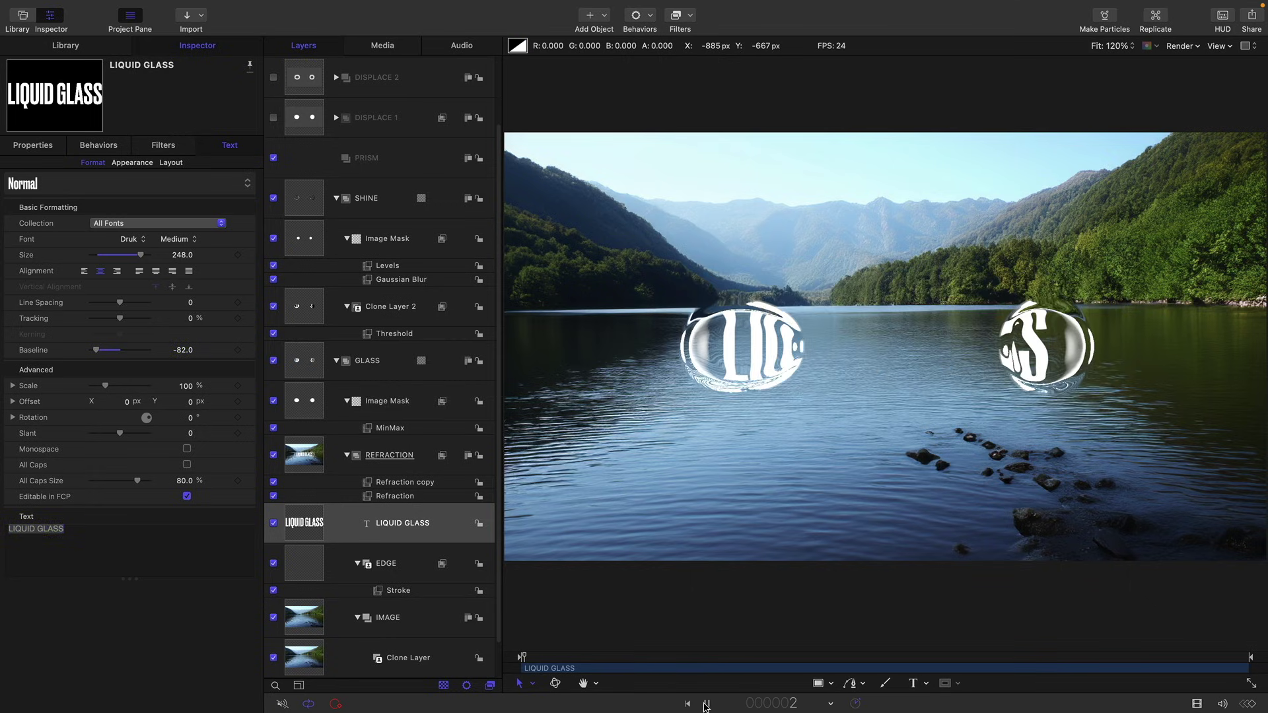
{"action": "left_click", "coordinate": [706, 704]}
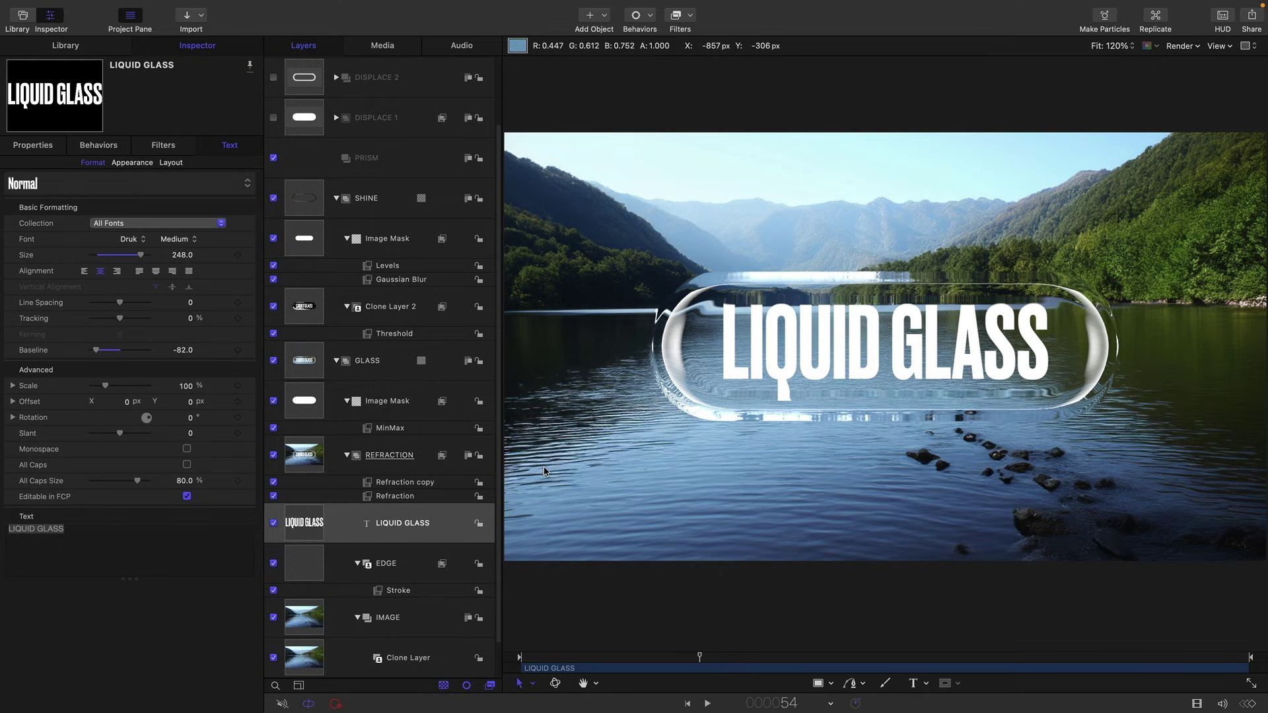
{"action": "scroll", "coordinate": [338, 585], "scroll_direction": "down", "scroll_amount": 1}
{"action": "scroll", "coordinate": [338, 586], "scroll_direction": "down", "scroll_amount": 3}
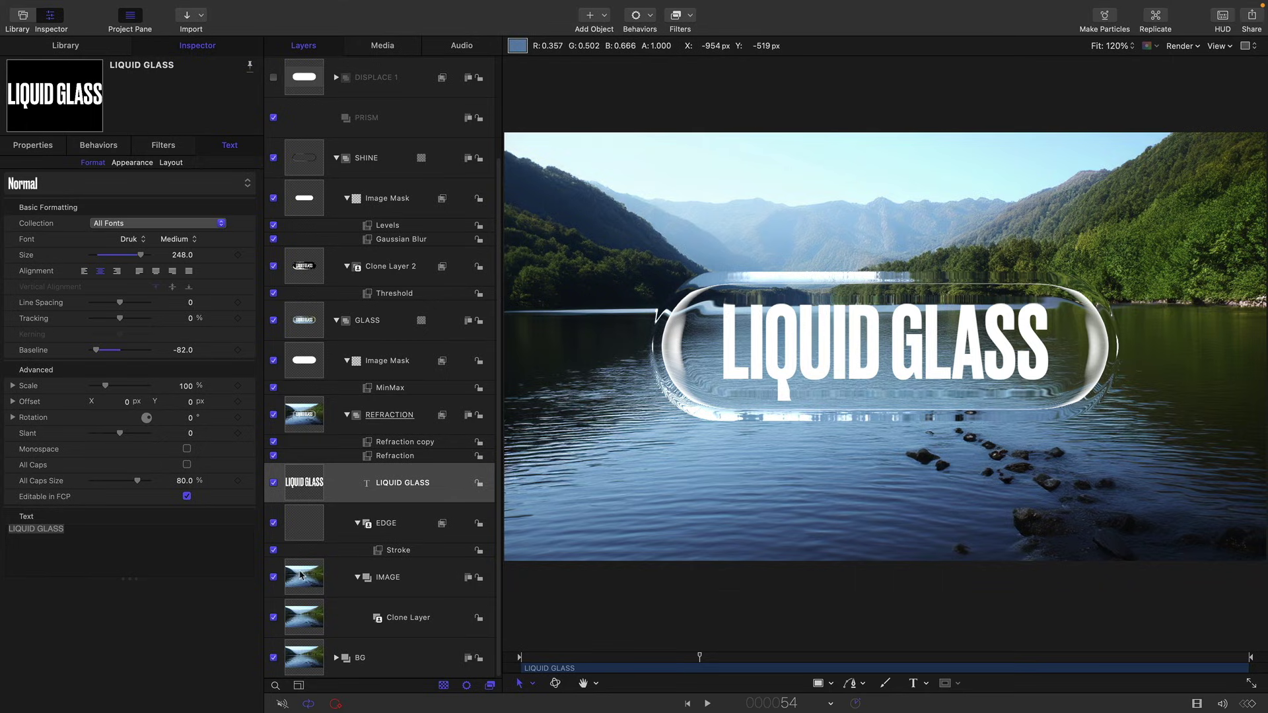
- Add a Levels filter to IMAGE's Clone Layer and lower its output white to dim it
{"action": "left_click", "coordinate": [300, 624]}
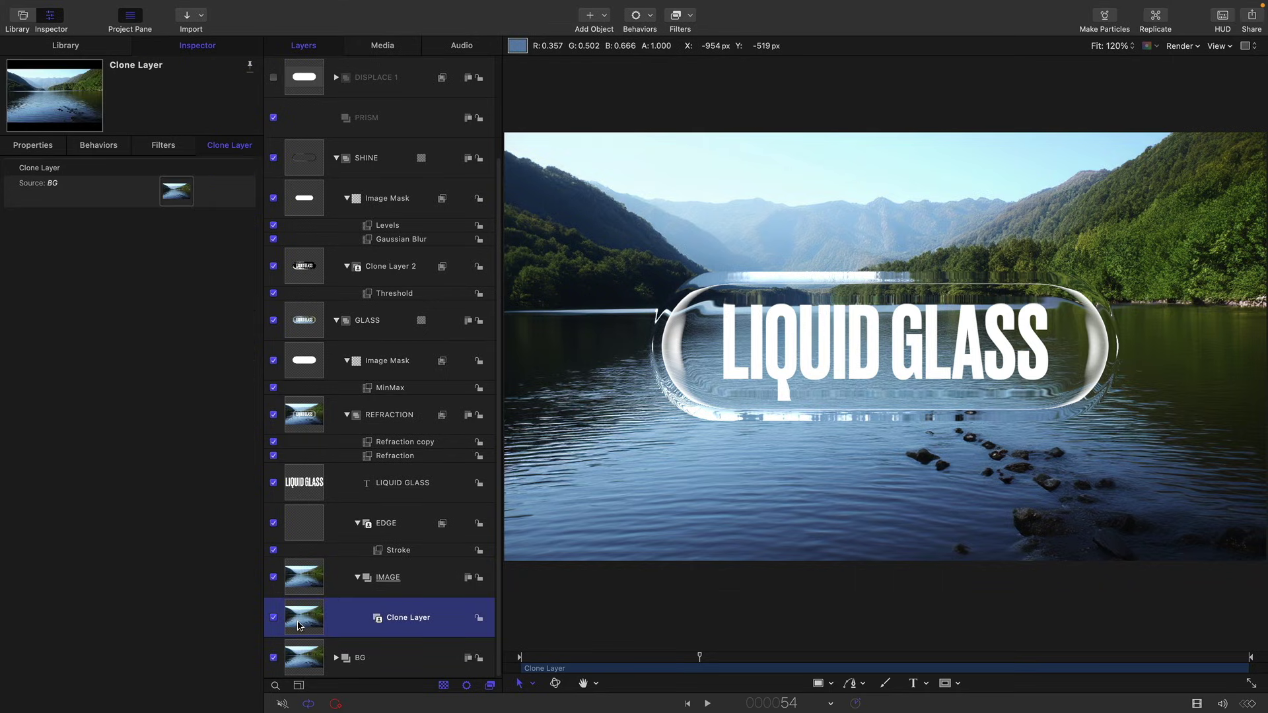
{"action": "left_click", "coordinate": [691, 18]}
{"action": "mouse_move", "coordinate": [690, 83]}
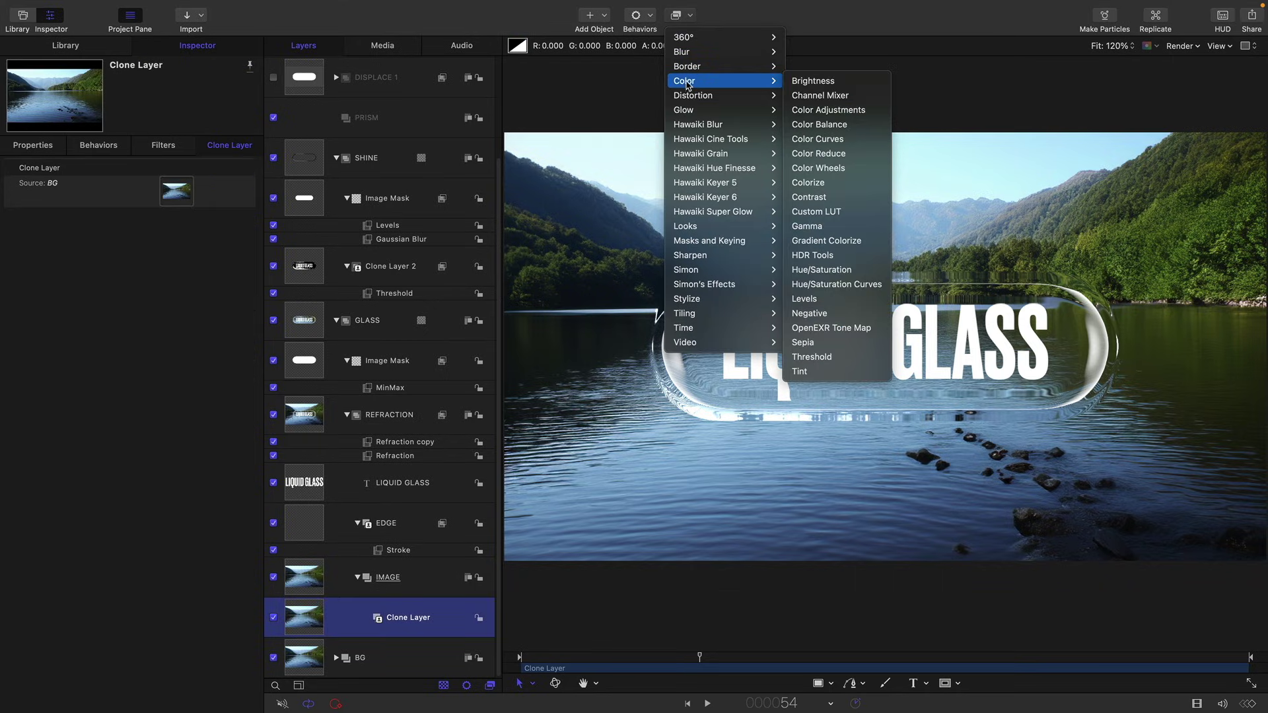
{"action": "left_click", "coordinate": [820, 301]}
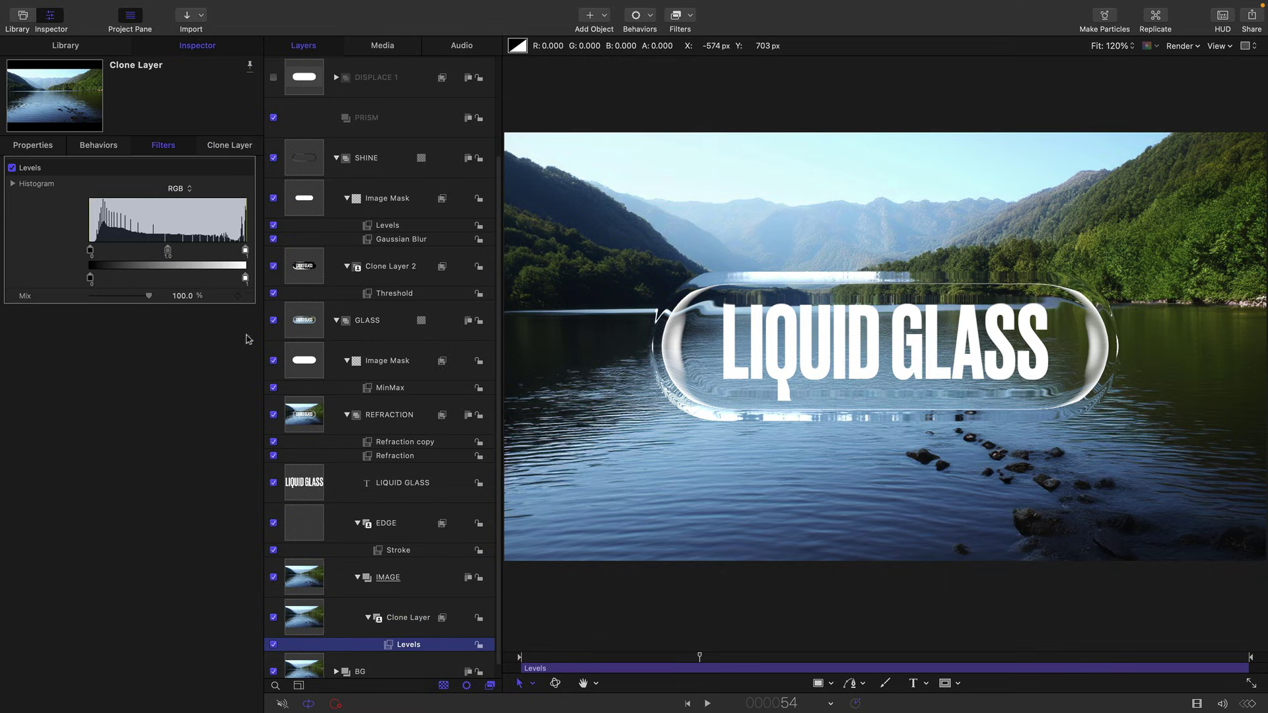
{"action": "left_click_drag", "start_coordinate": [246, 278], "coordinate": [212, 286]}
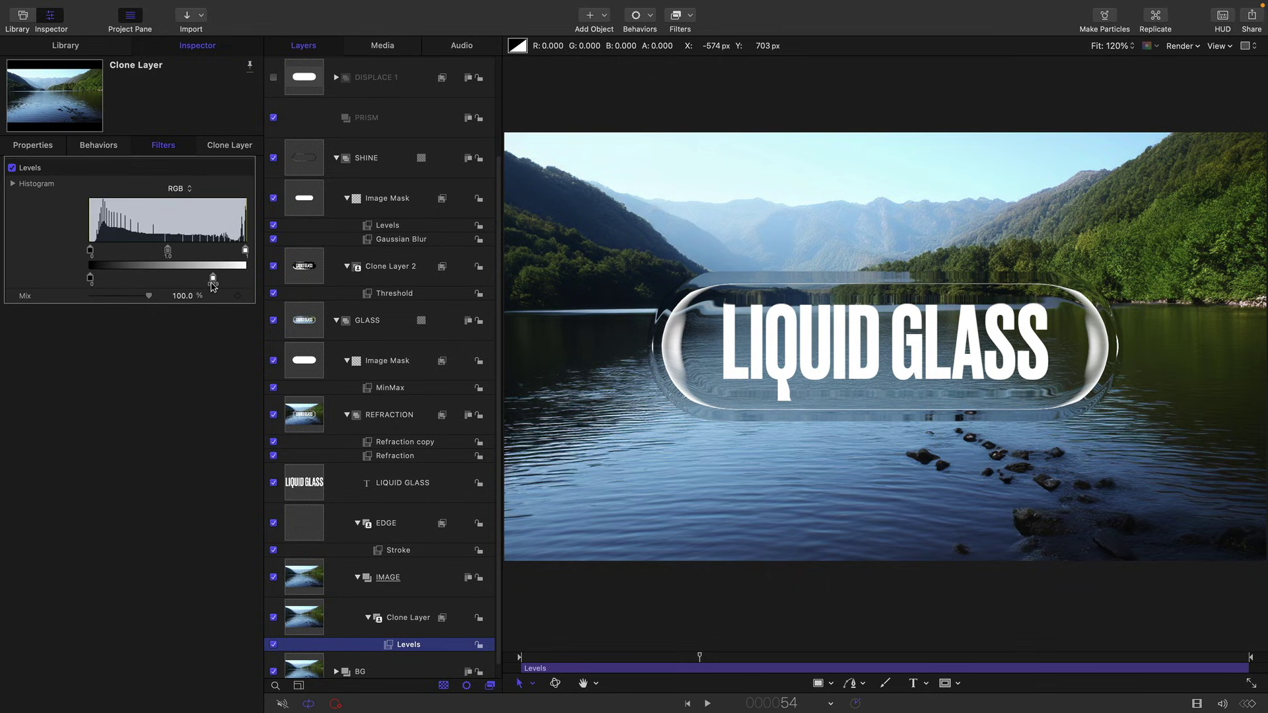
{"action": "left_click_drag", "start_coordinate": [213, 286], "coordinate": [203, 286]}
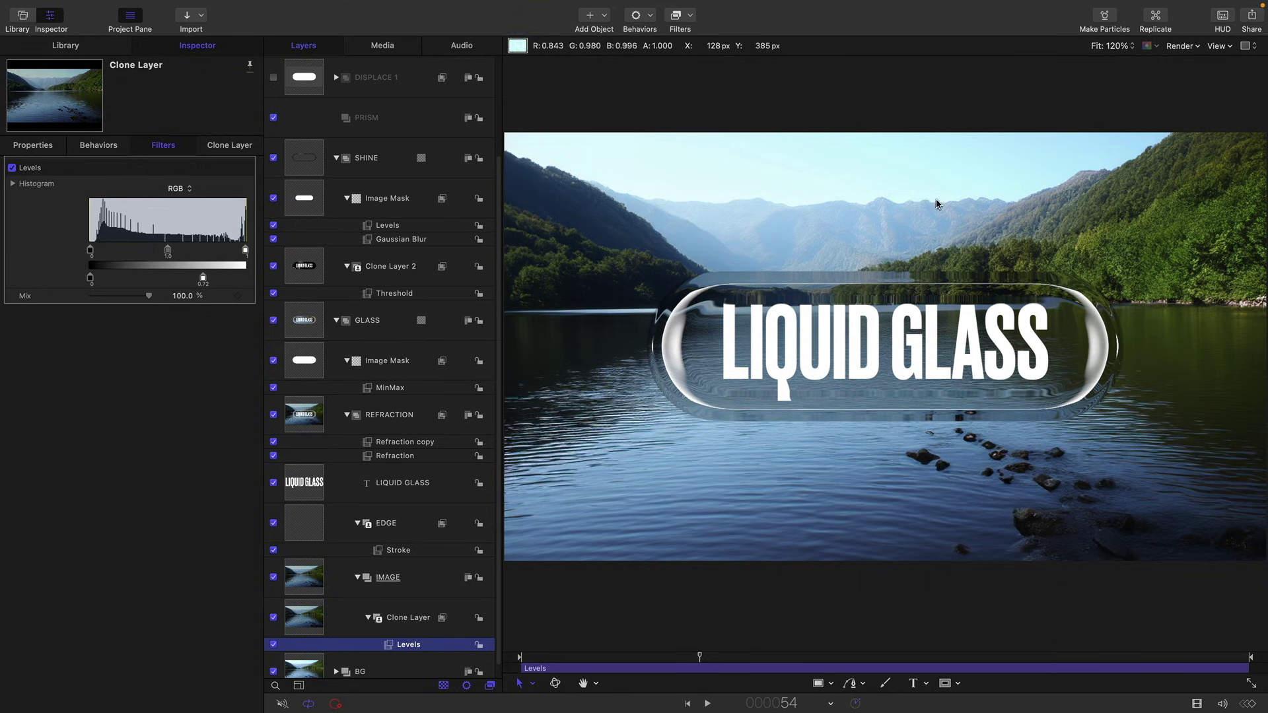
- Collapse SHINE and GLASS, then drop a Gradient generator into the PRISM group
{"action": "left_click", "coordinate": [337, 158]}
{"action": "left_click", "coordinate": [340, 318]}
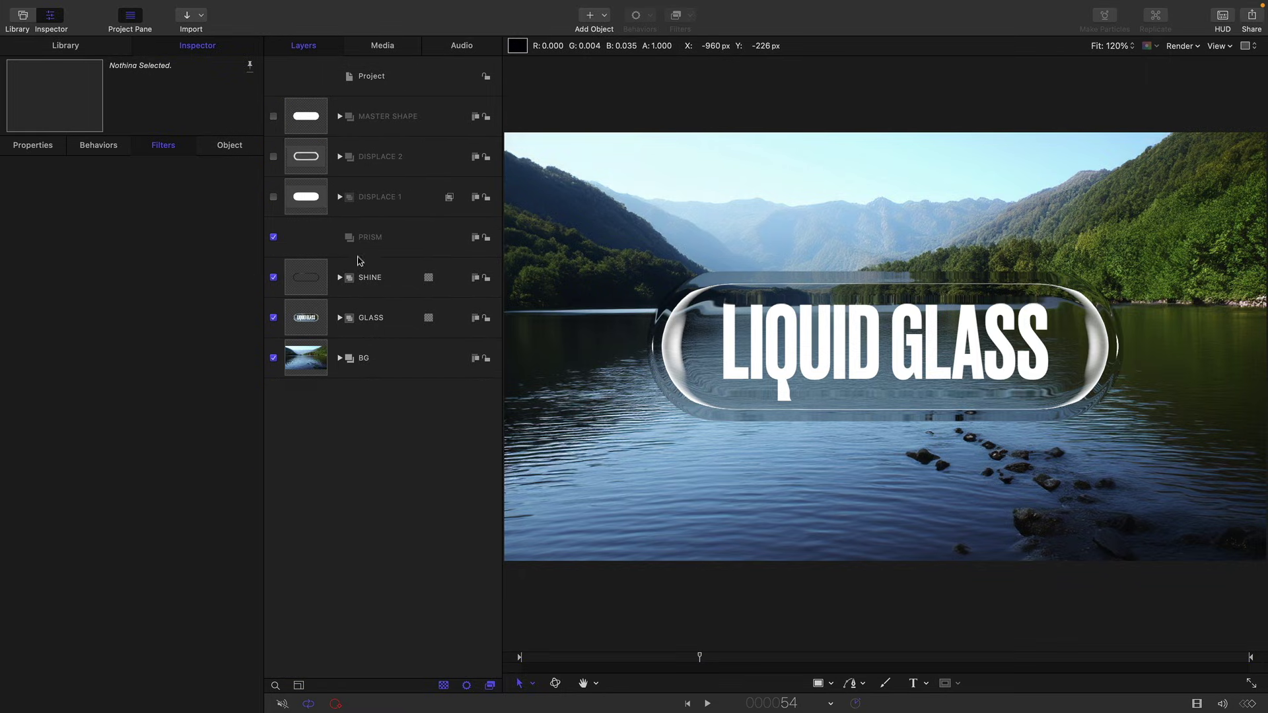
{"action": "left_click", "coordinate": [418, 237]}
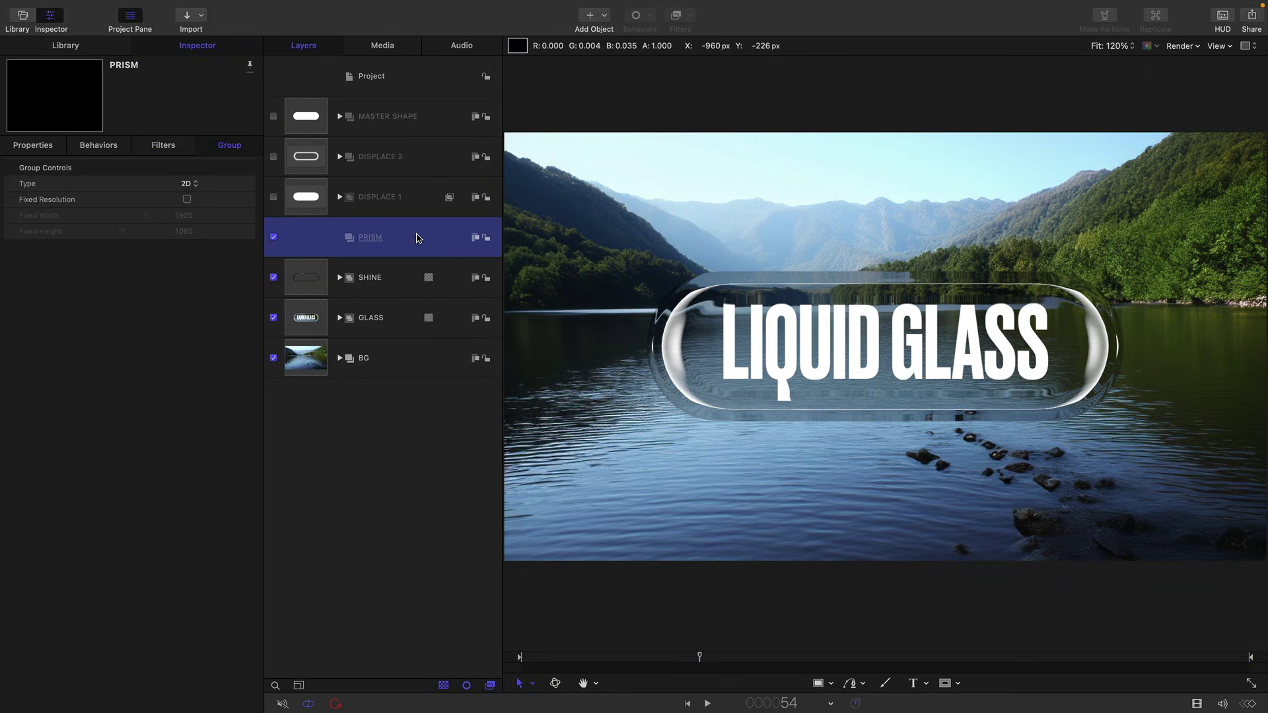
{"action": "left_click", "coordinate": [67, 44]}
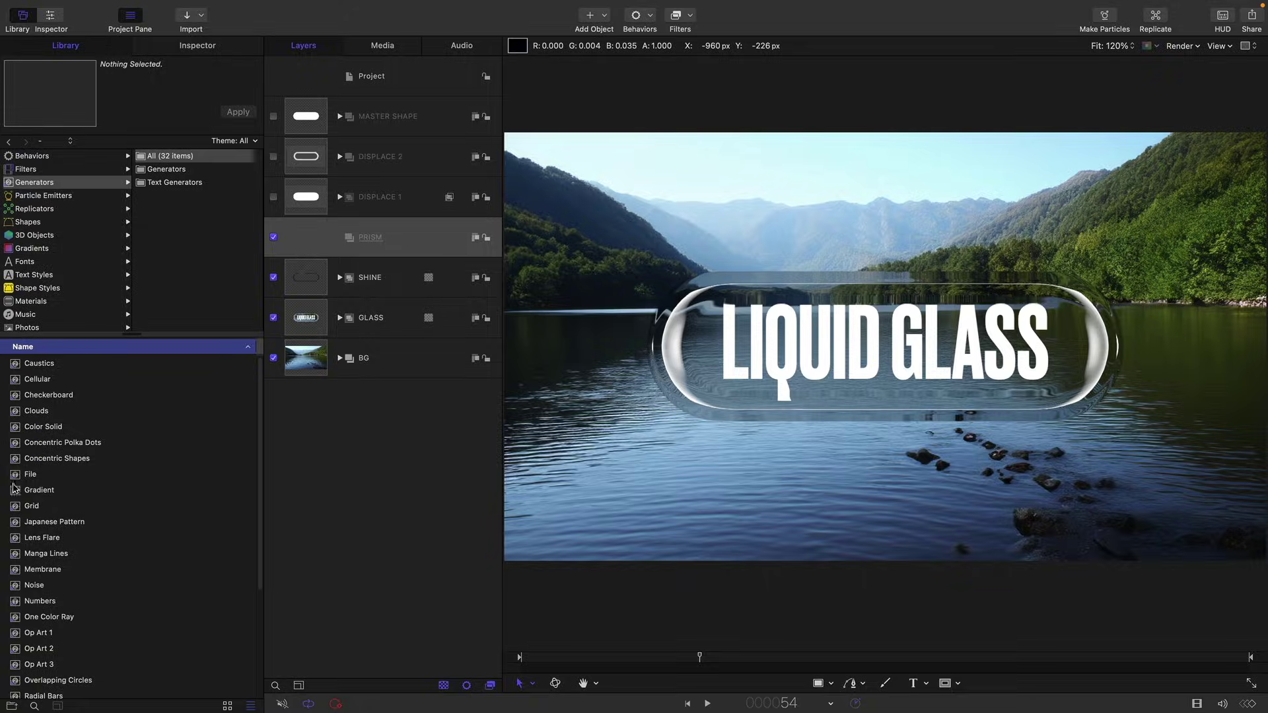
{"action": "left_click_drag", "start_coordinate": [16, 490], "coordinate": [387, 233]}
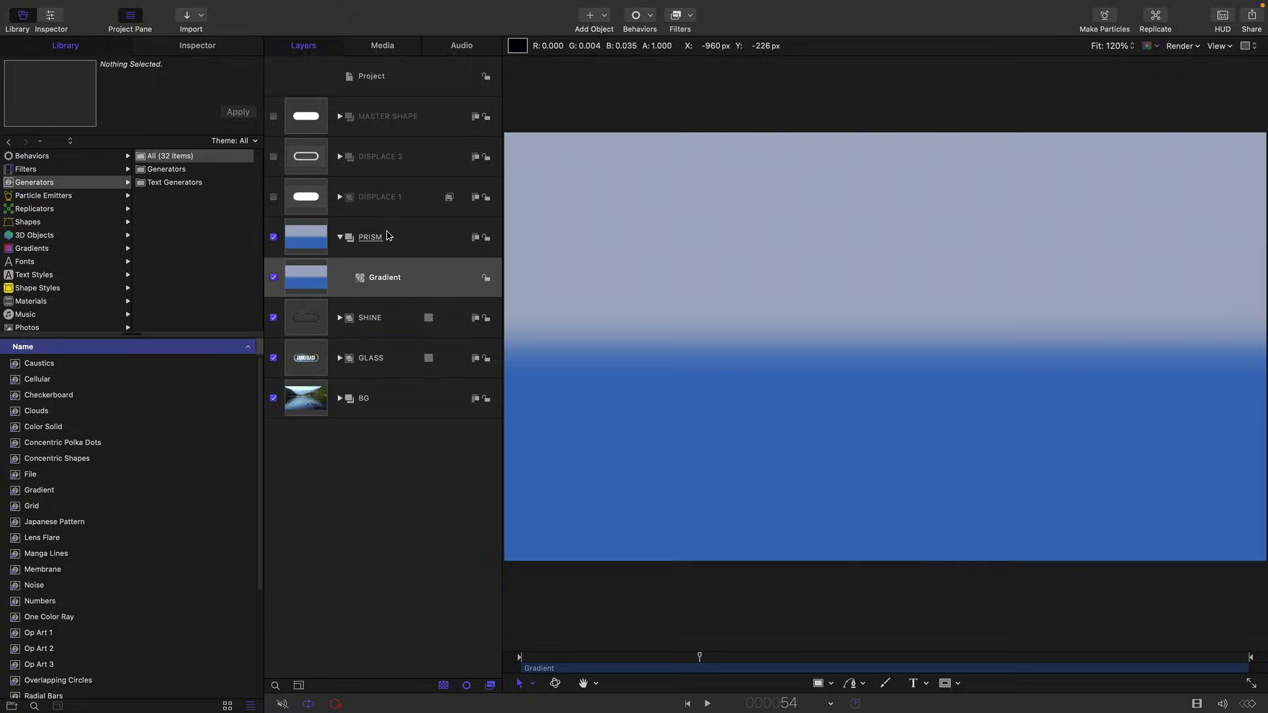
- Set the gradient's start Y to 540 and end Y to -540, and apply the Rainbow preset
{"action": "left_click", "coordinate": [180, 44]}
{"action": "left_click", "coordinate": [13, 231]}
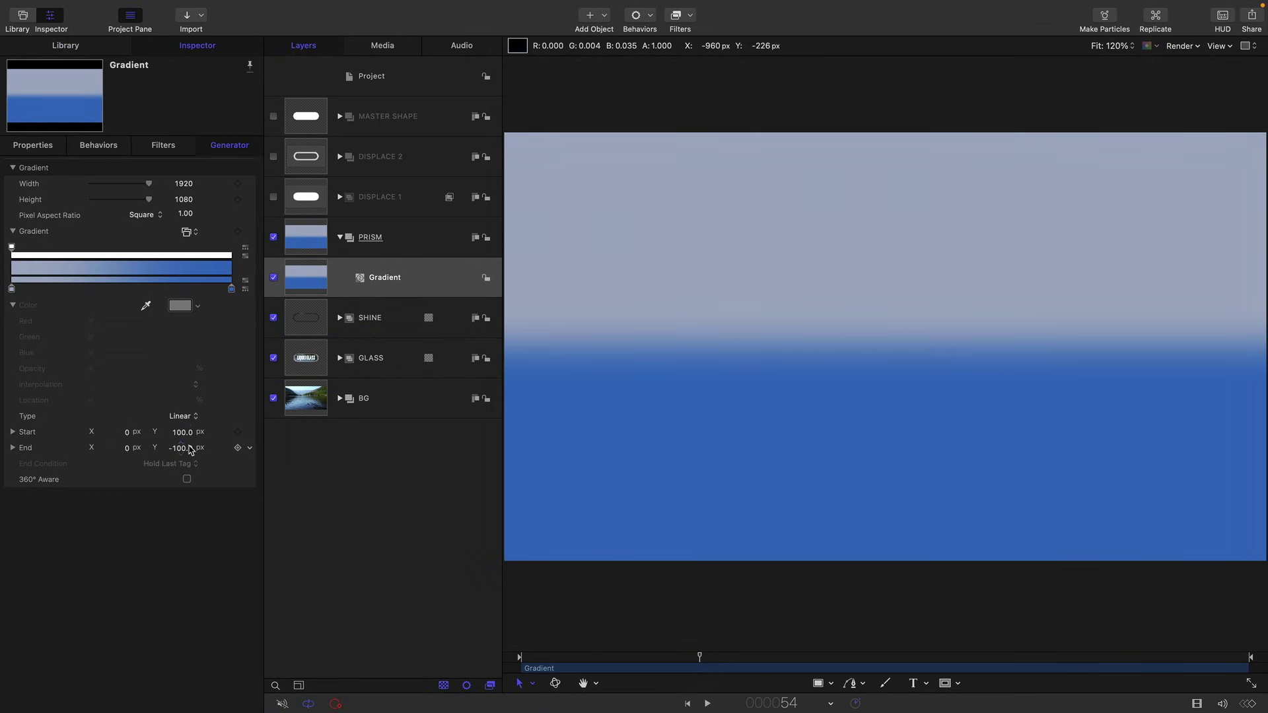
{"action": "left_click", "coordinate": [183, 432]}
{"action": "type", "text": "540"}
{"action": "key", "text": "Tab"}
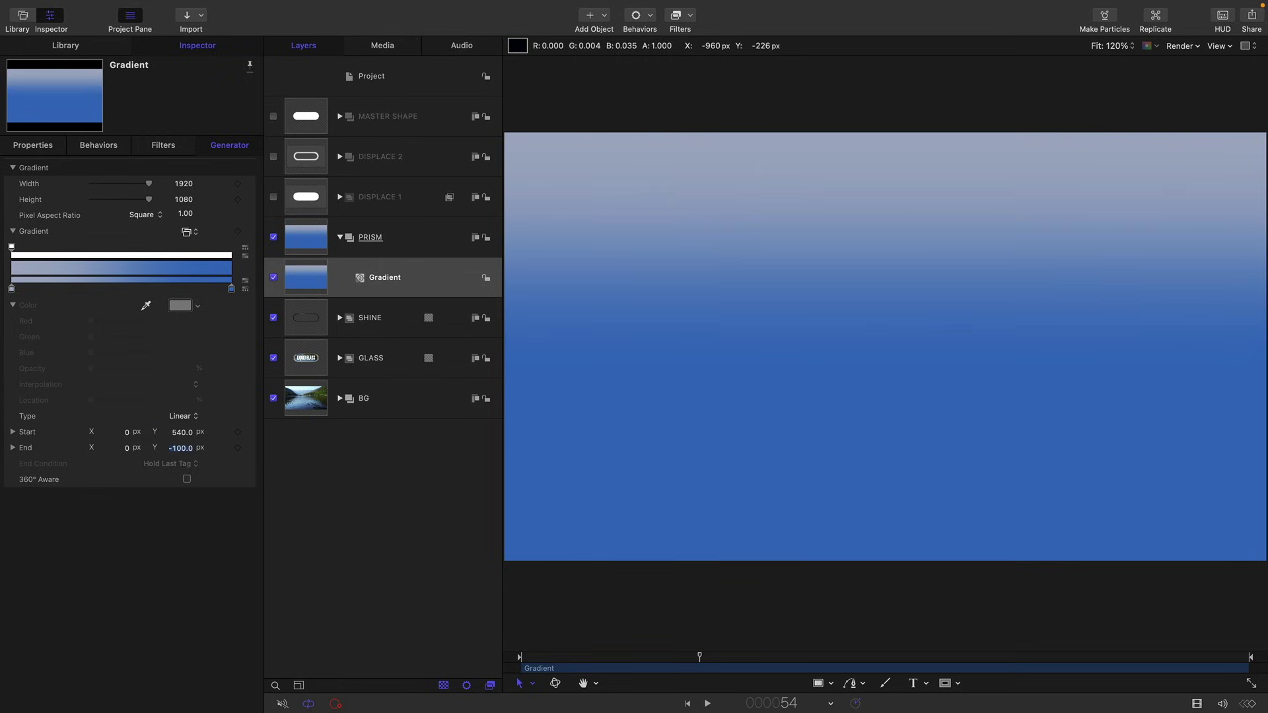
{"action": "type", "text": "-540"}
{"action": "key", "text": "Return"}
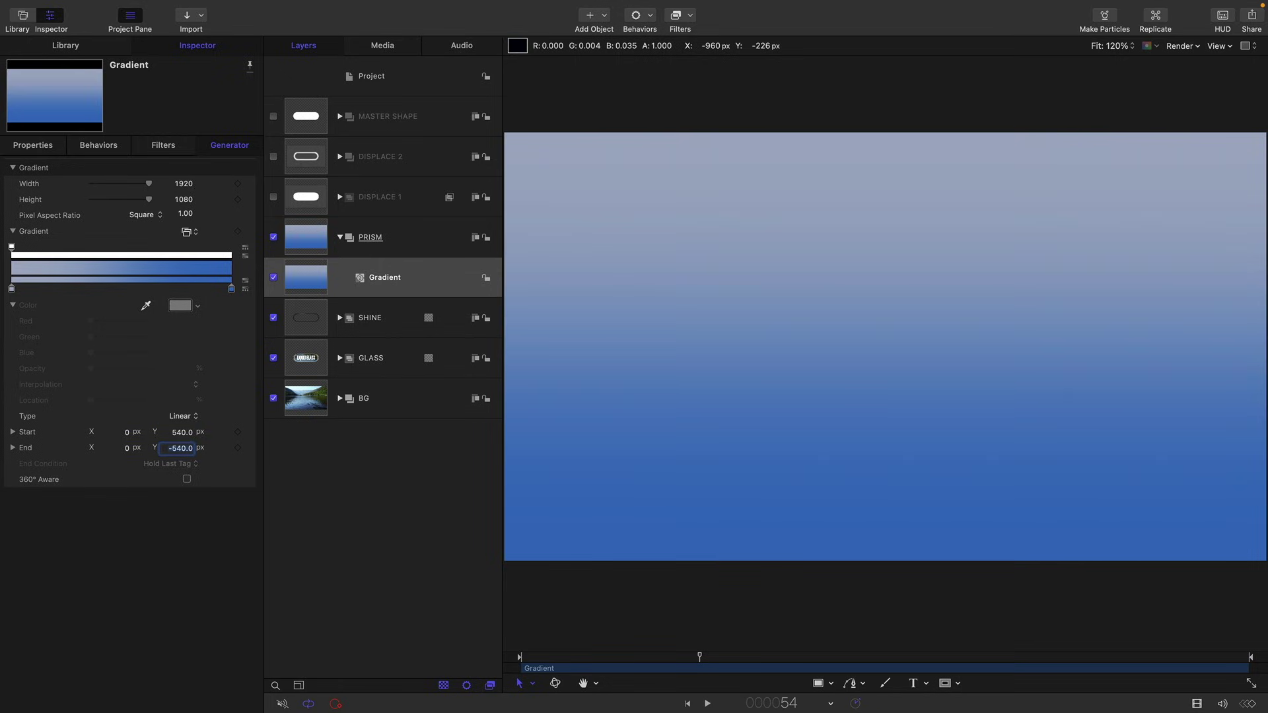
{"action": "left_click", "coordinate": [189, 232]}
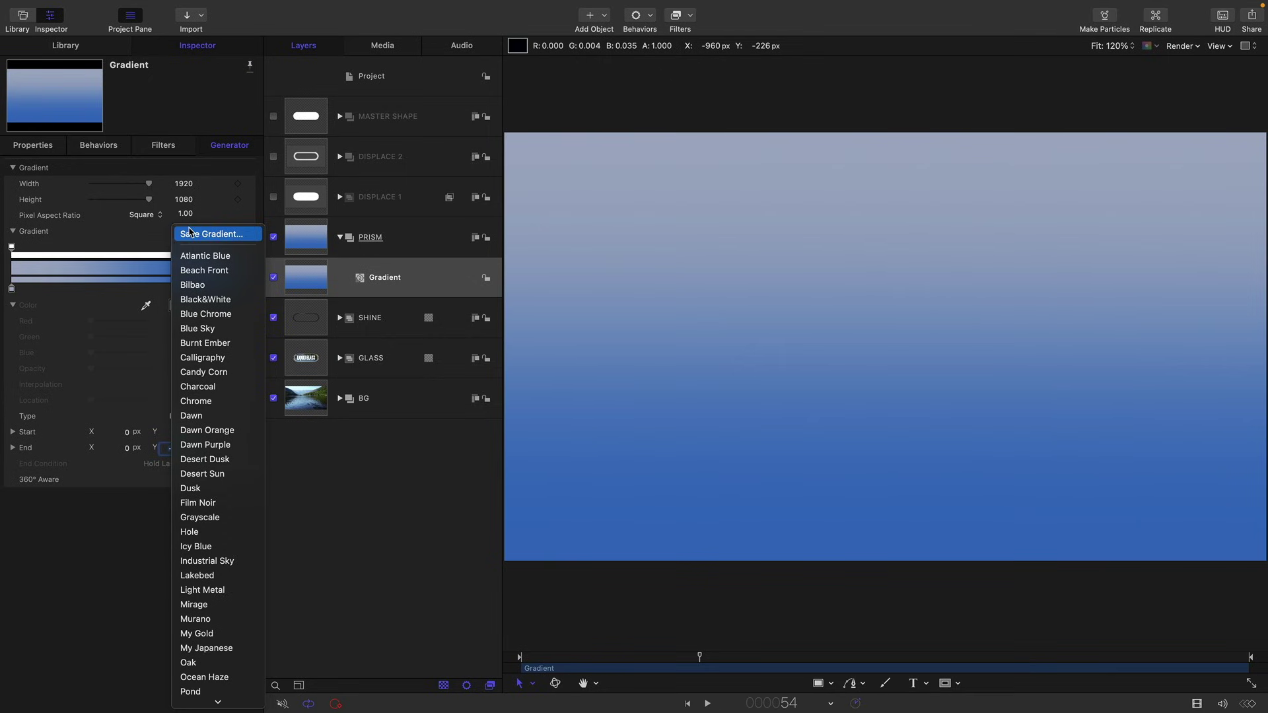
{"action": "mouse_move", "coordinate": [218, 702]}
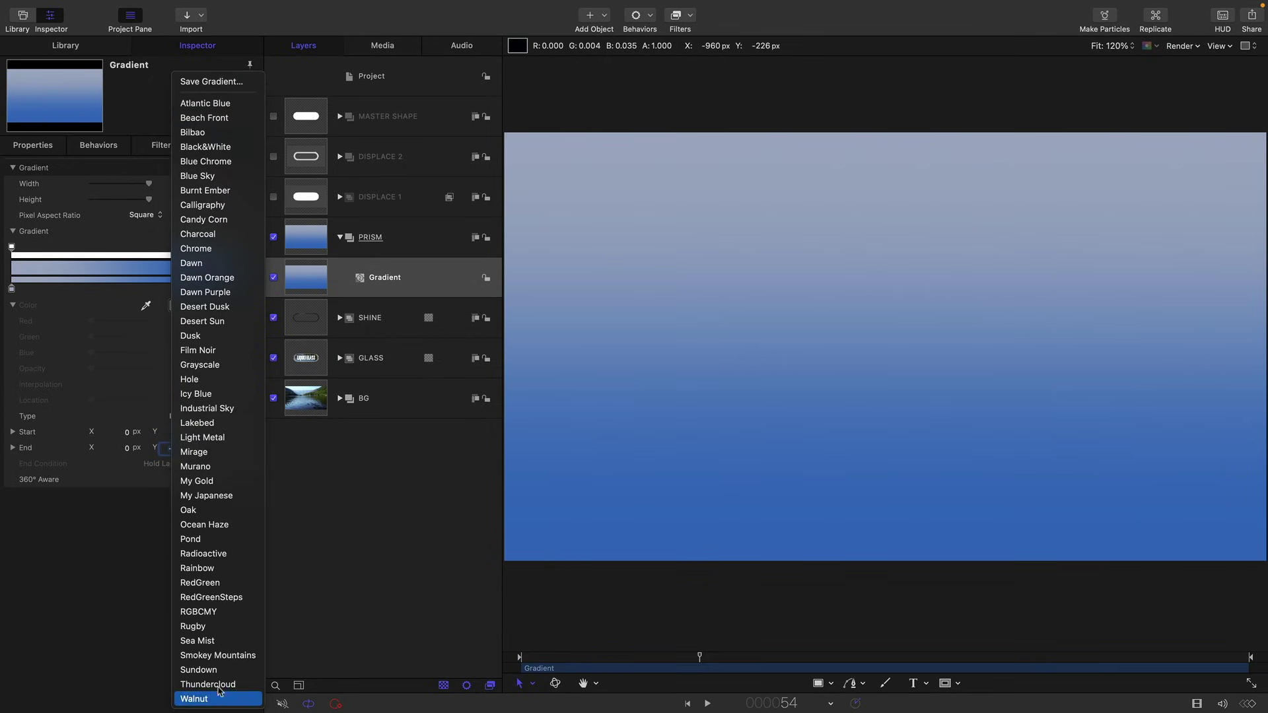
{"action": "left_click", "coordinate": [220, 569]}
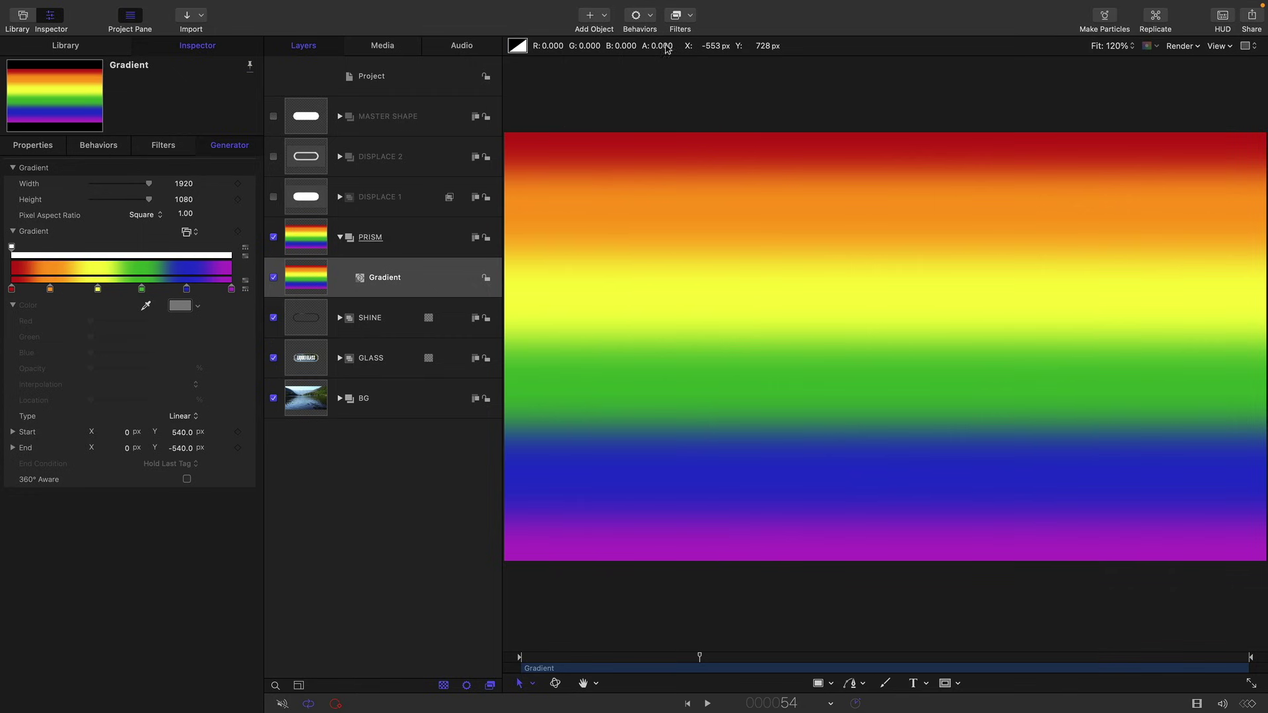
- Add Underwater distortion with Repeat Edges, size 1.25, speed 0.08, refraction 500, then preview
{"action": "left_click", "coordinate": [691, 18]}
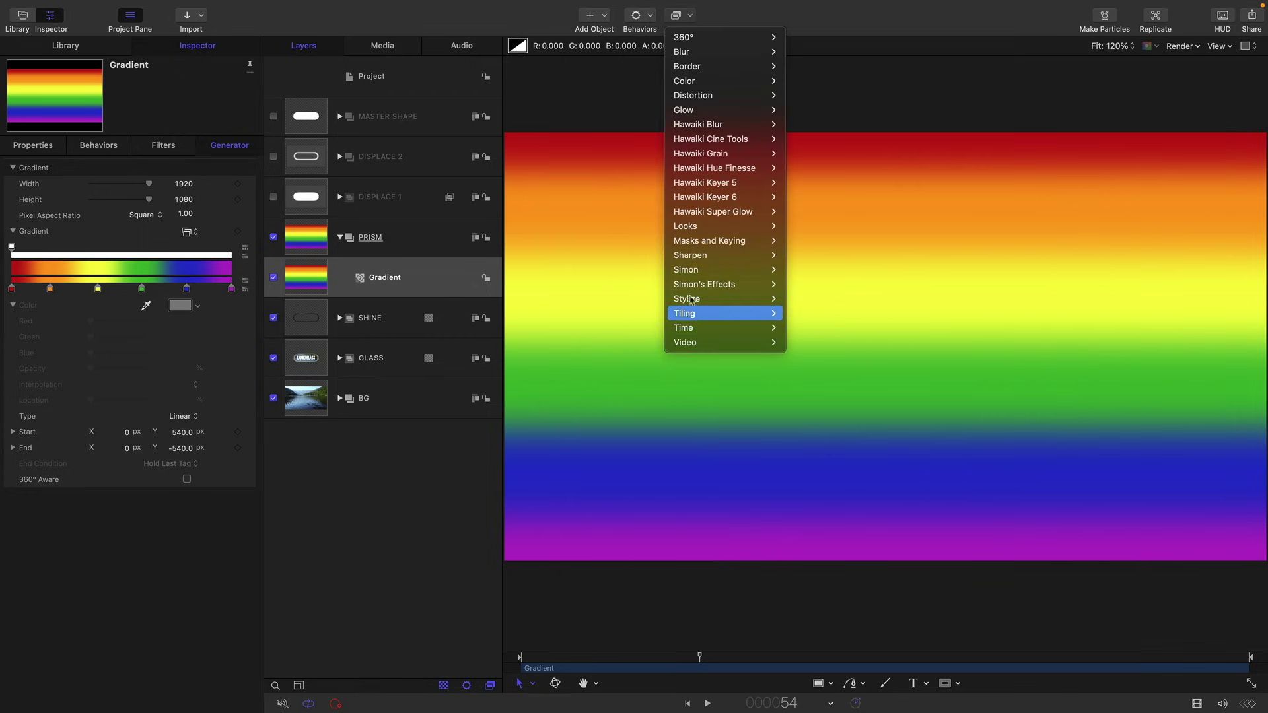
{"action": "mouse_move", "coordinate": [728, 99]}
{"action": "left_click", "coordinate": [812, 488]}
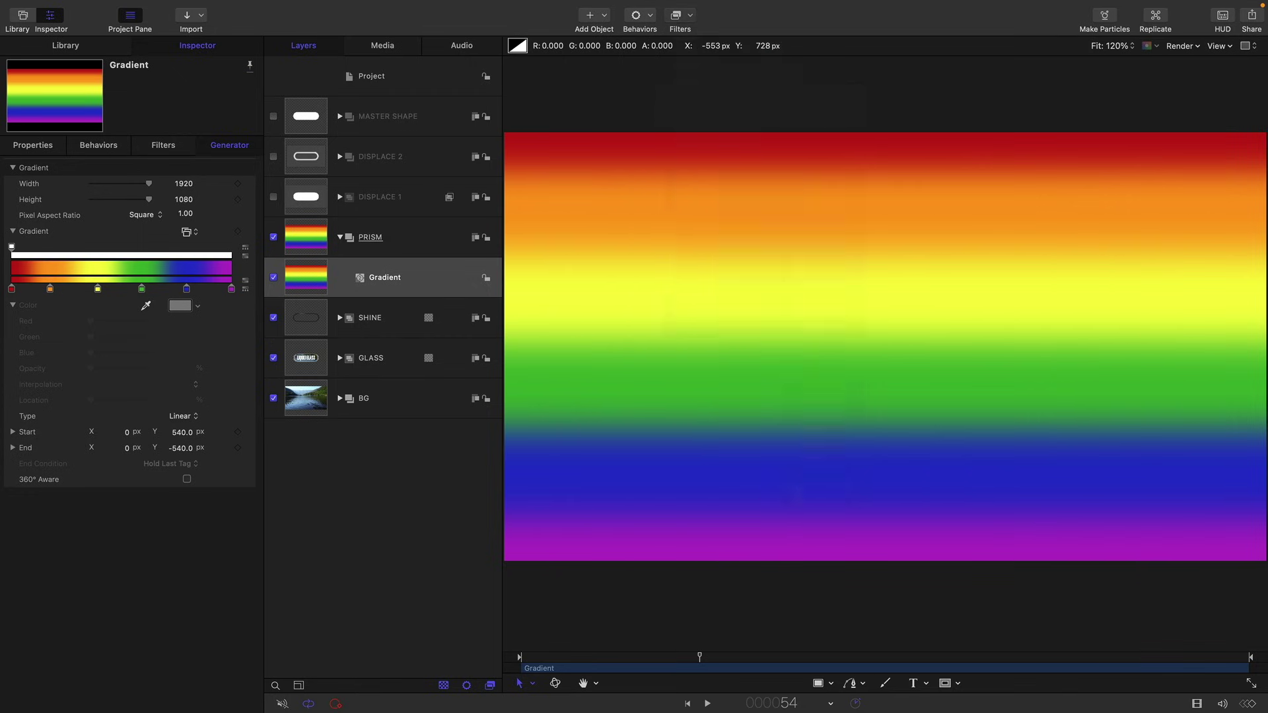
{"action": "left_click", "coordinate": [187, 230]}
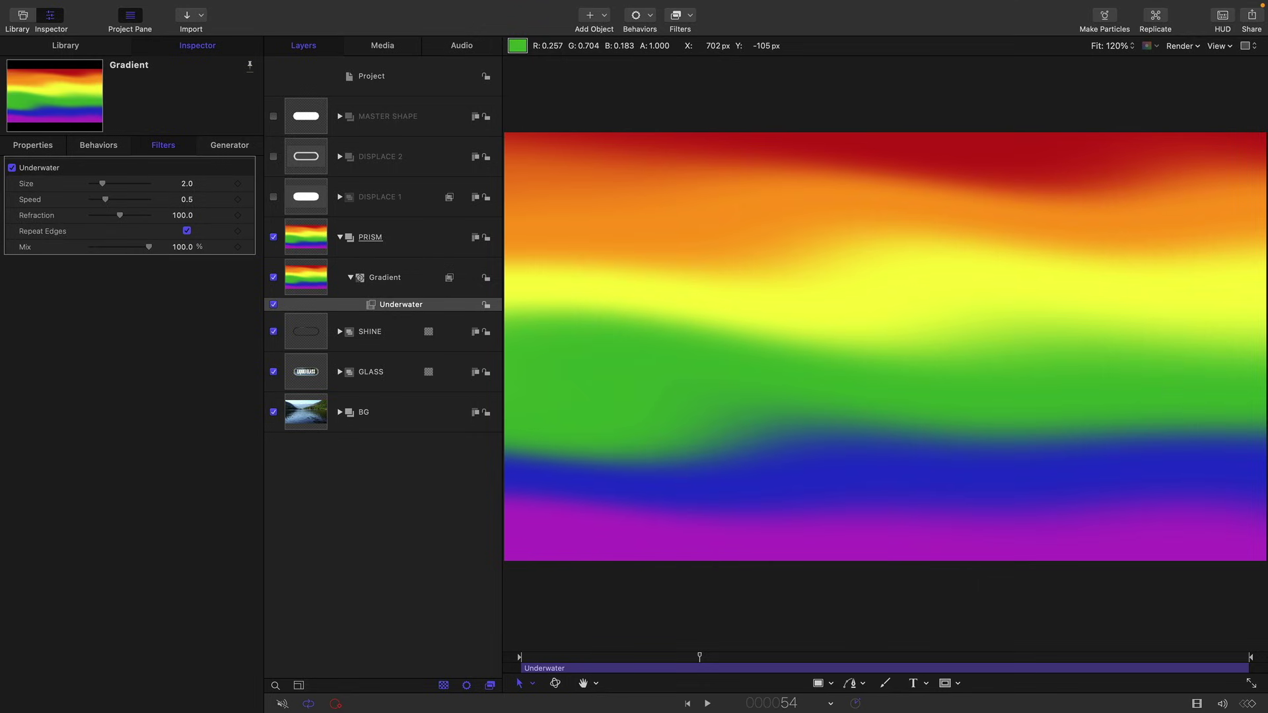
{"action": "left_click", "coordinate": [191, 184]}
{"action": "type", "text": "1"}
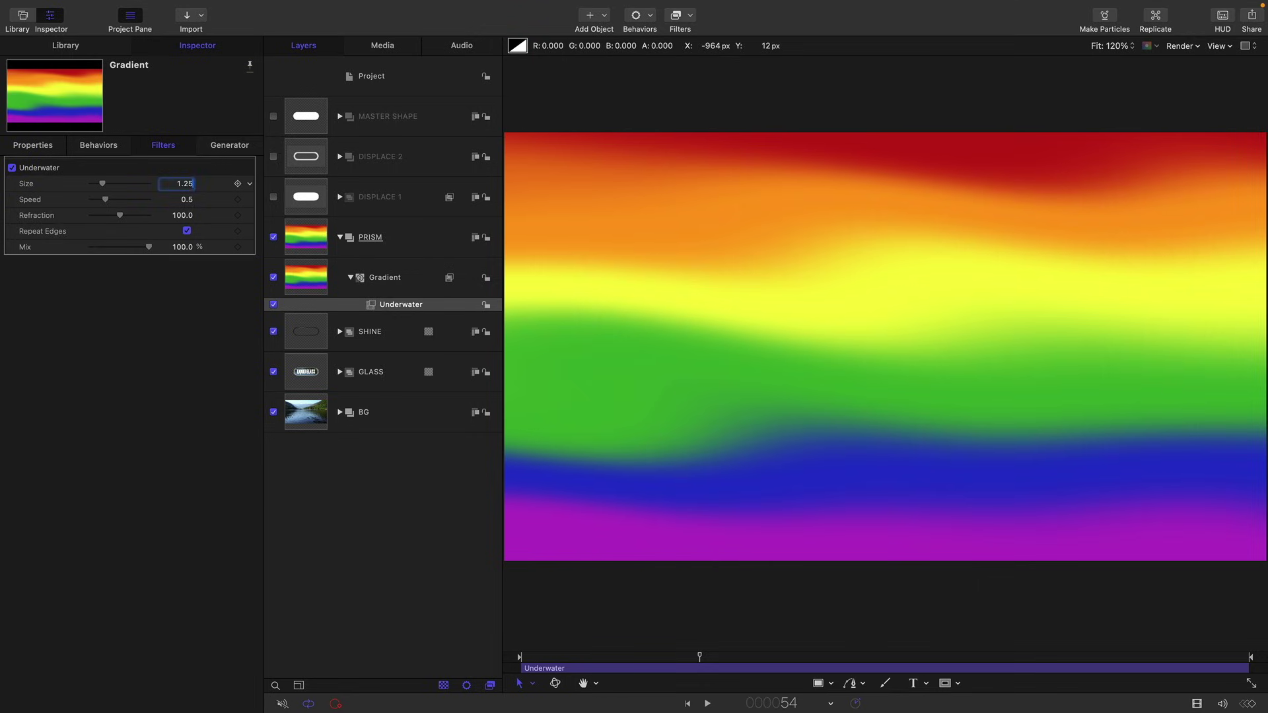
{"action": "type", "text": ".25"}
{"action": "key", "text": "Tab"}
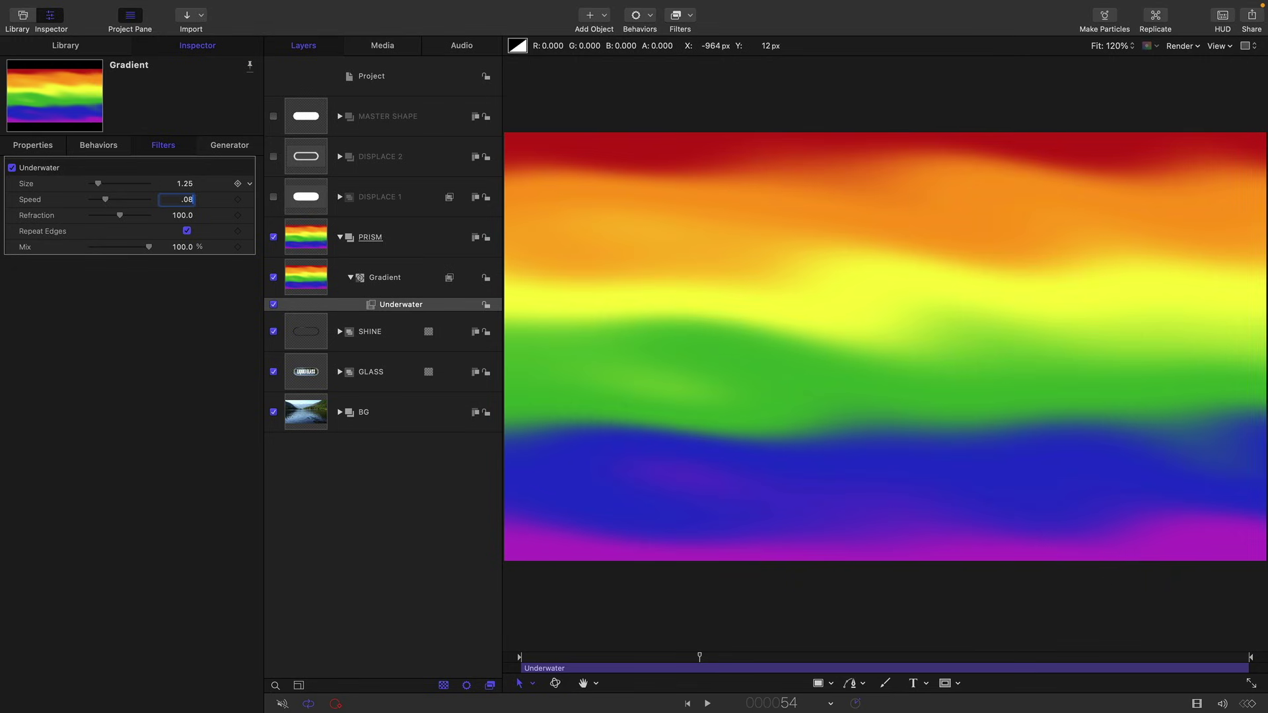
{"action": "type", "text": ".08"}
{"action": "key", "text": "Tab"}
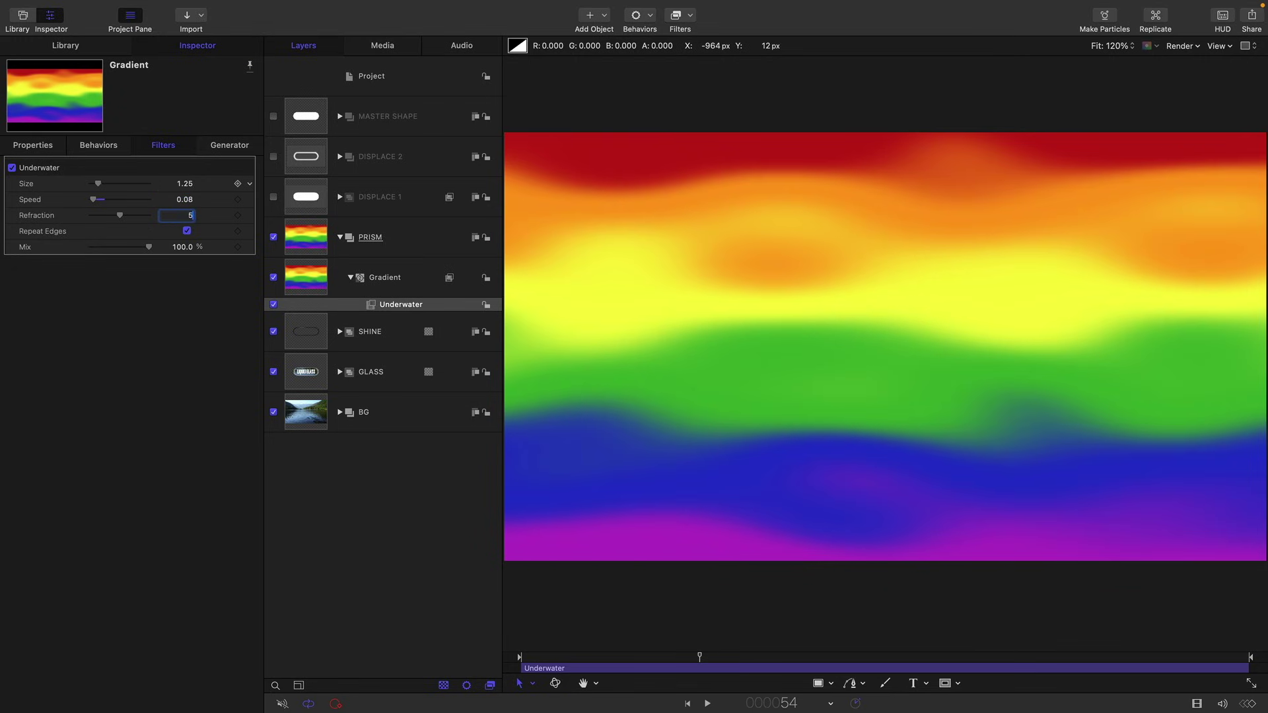
{"action": "type", "text": "500"}
{"action": "key", "text": "Return"}
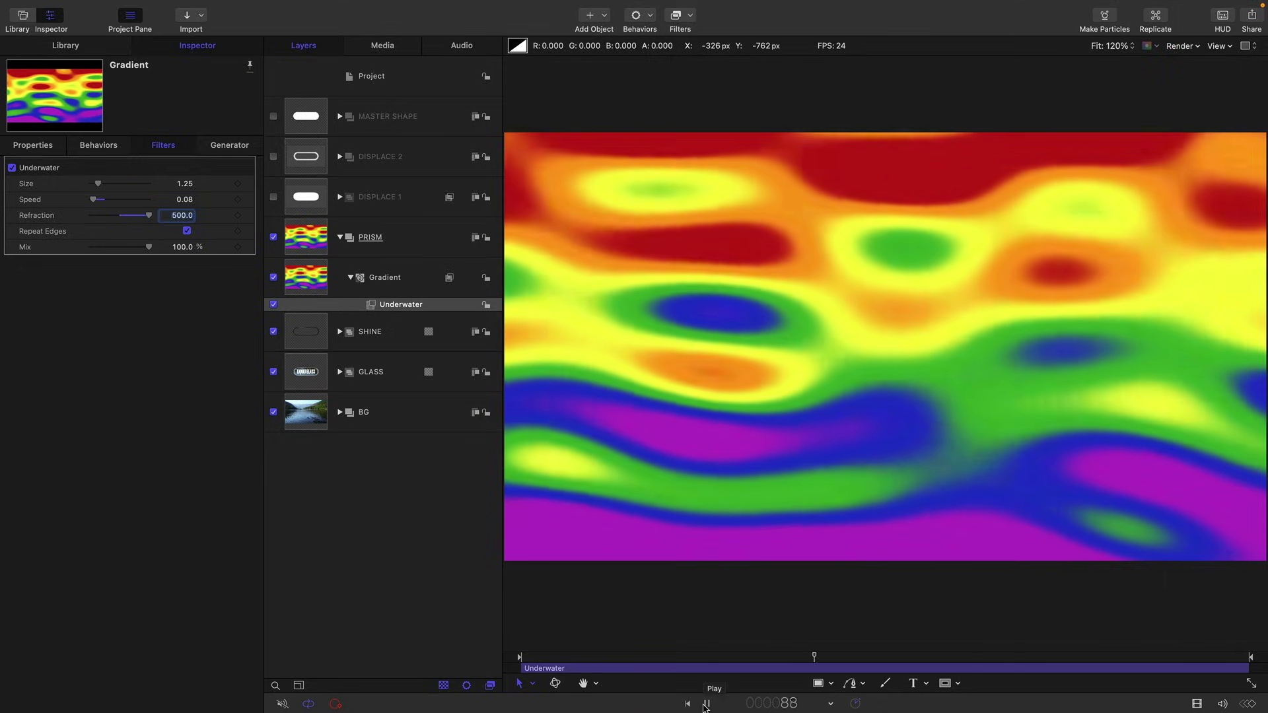
{"action": "left_click", "coordinate": [707, 705]}
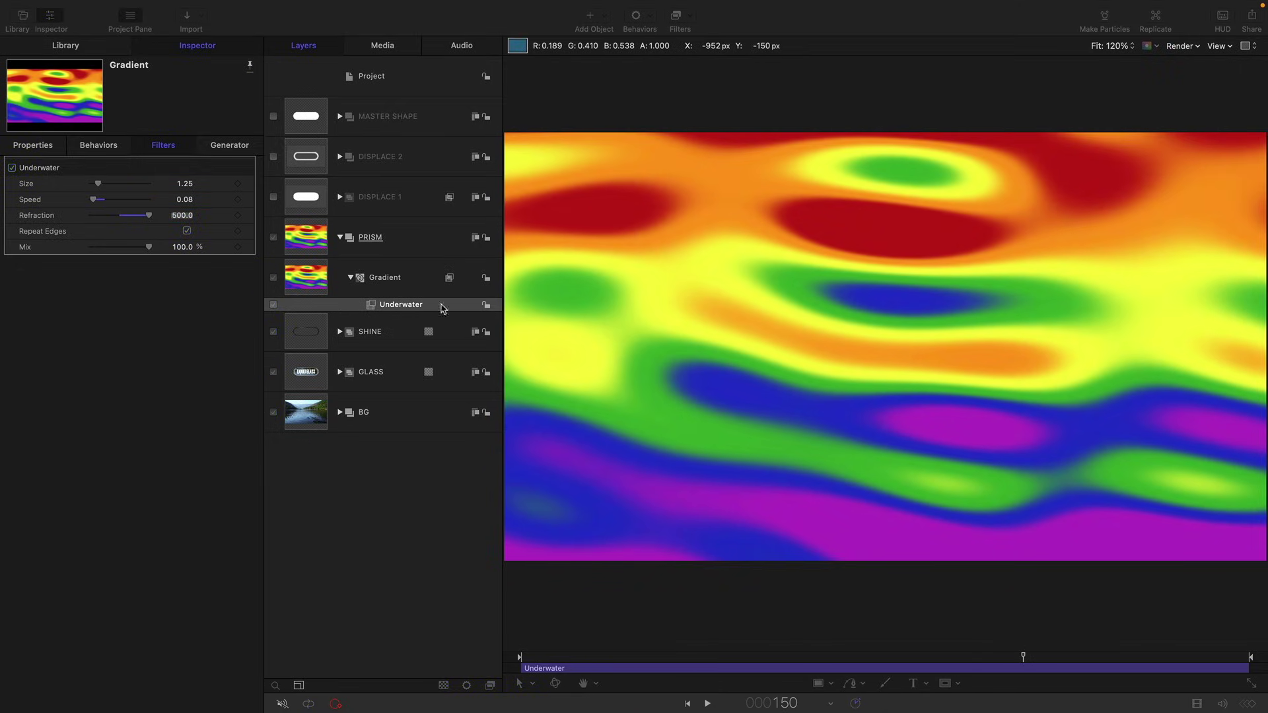
- Set the PRISM group to Color Dodge blending at 15% opacity
{"action": "left_click", "coordinate": [304, 238]}
{"action": "left_click", "coordinate": [31, 146]}
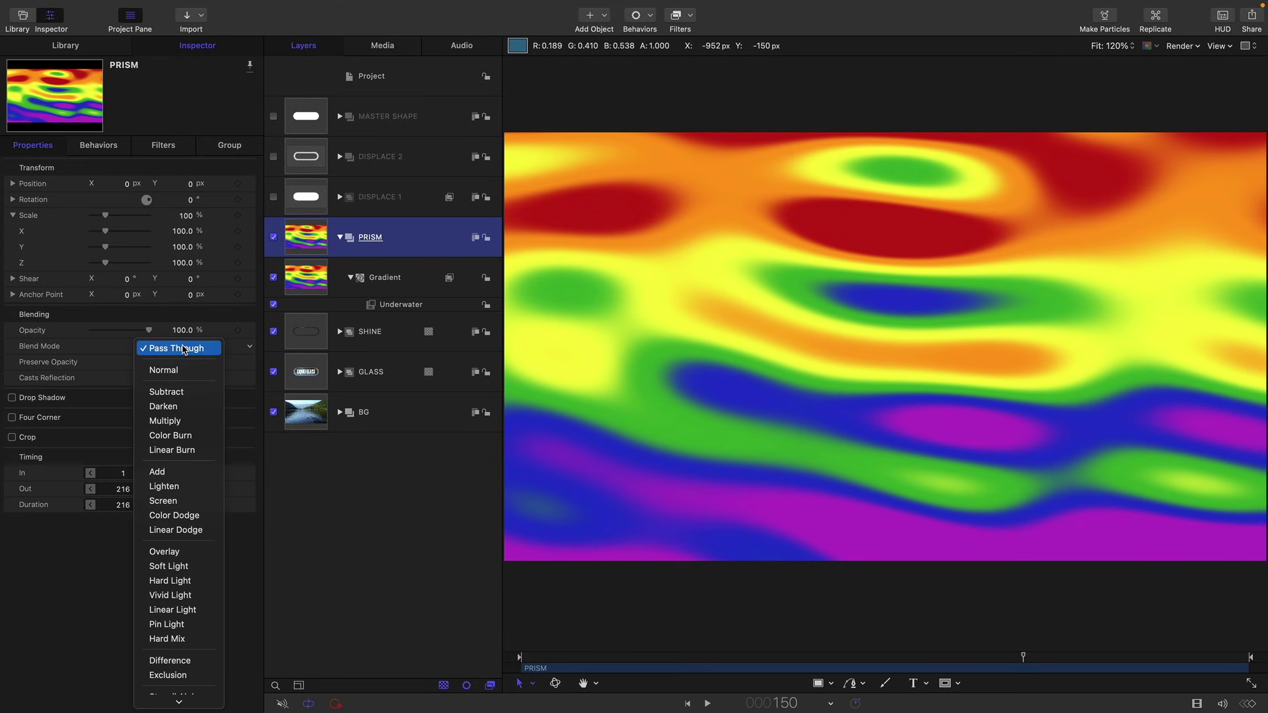
{"action": "left_click", "coordinate": [175, 516]}
{"action": "left_click", "coordinate": [180, 330]}
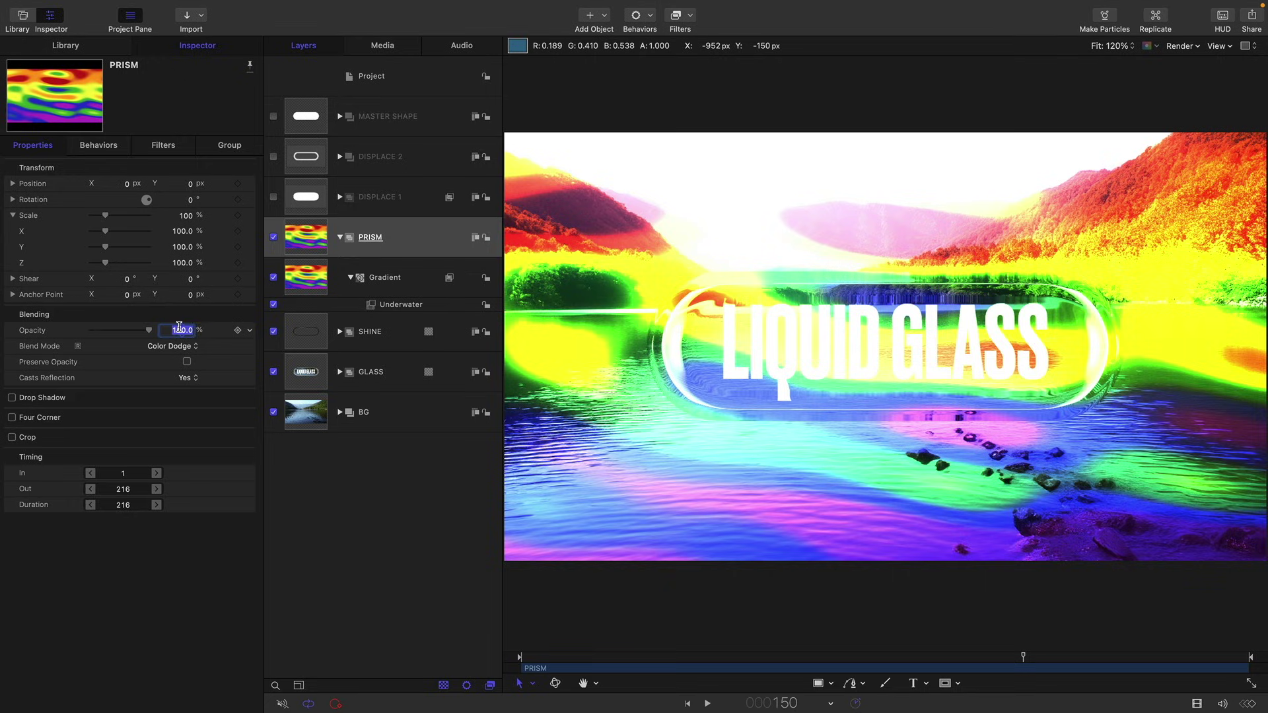
{"action": "type", "text": "15"}
{"action": "key", "text": "Return"}
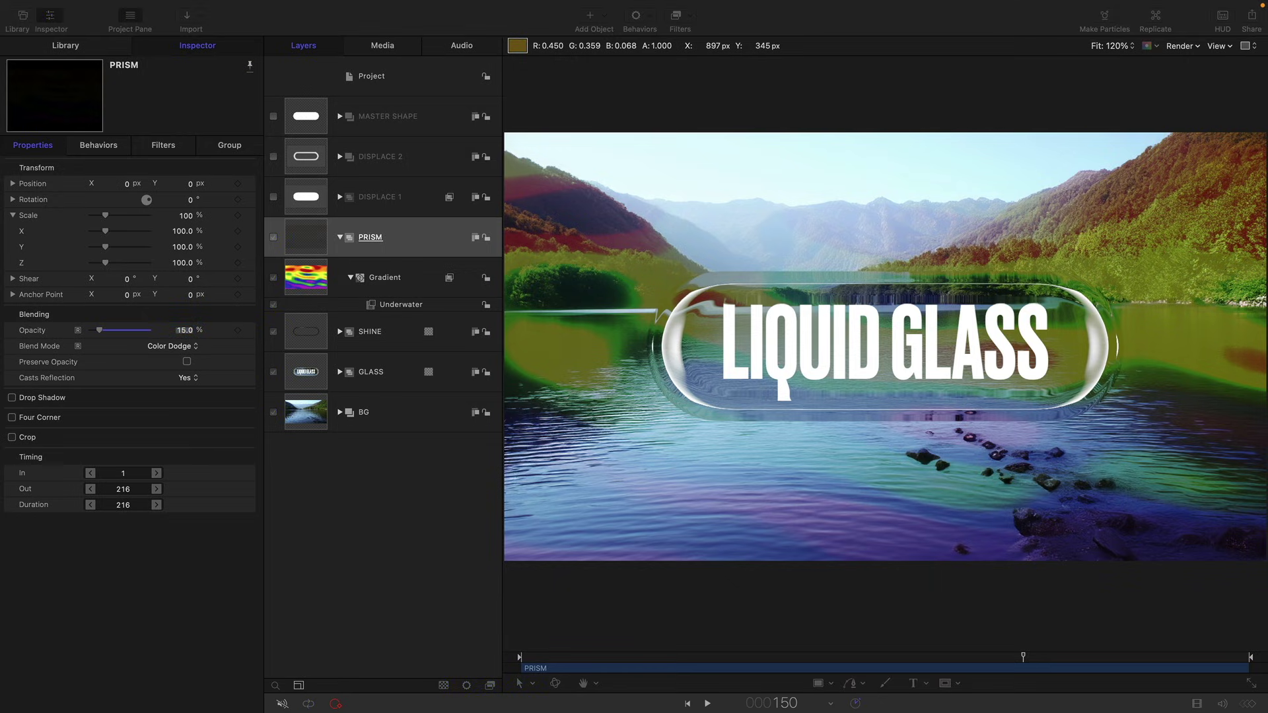
- Add an Image Mask to PRISM using MASTER SHAPE as its source
{"action": "right_click", "coordinate": [298, 233]}
{"action": "key", "text": "Escape"}
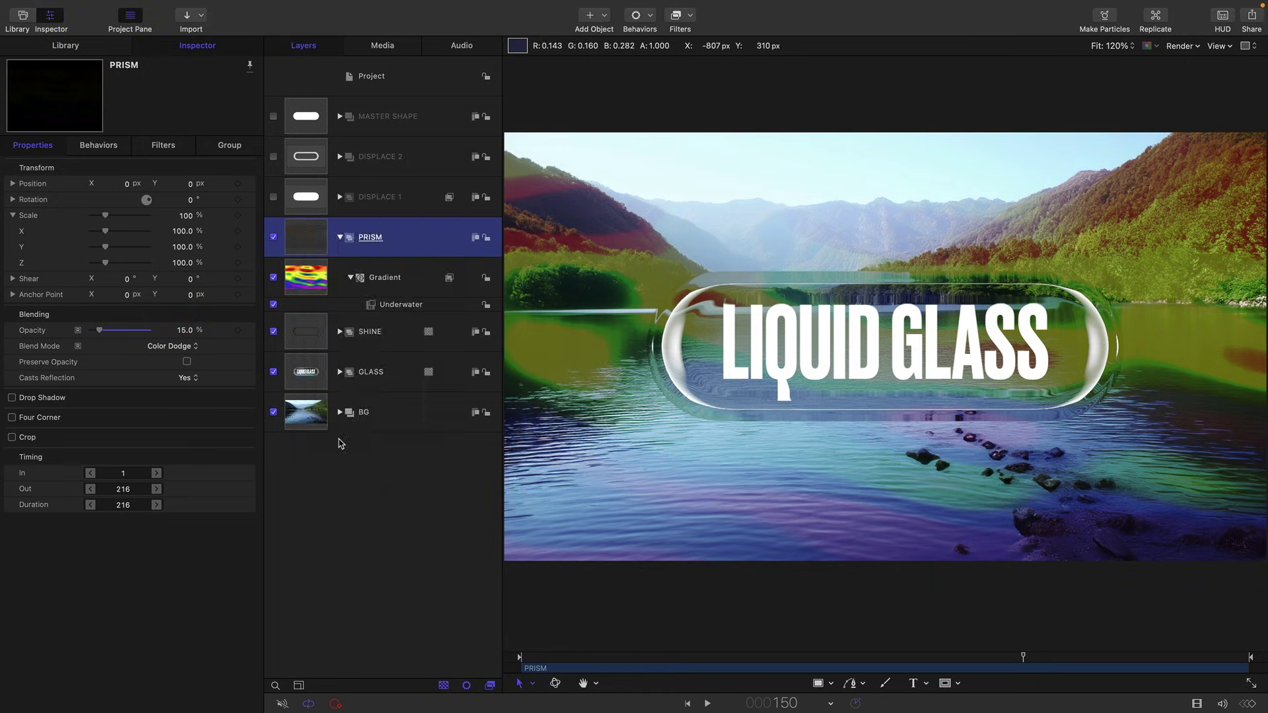
{"action": "left_click_drag", "start_coordinate": [310, 115], "coordinate": [174, 192]}
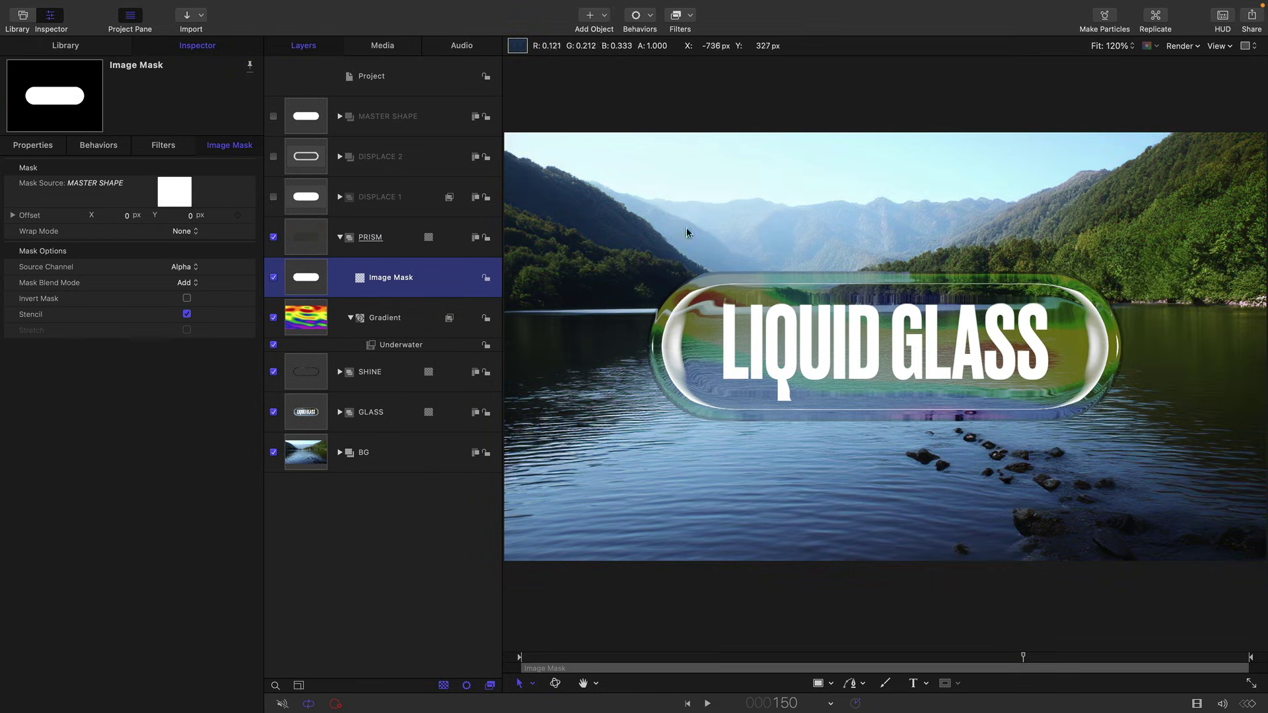
{"action": "left_click", "coordinate": [301, 277]}
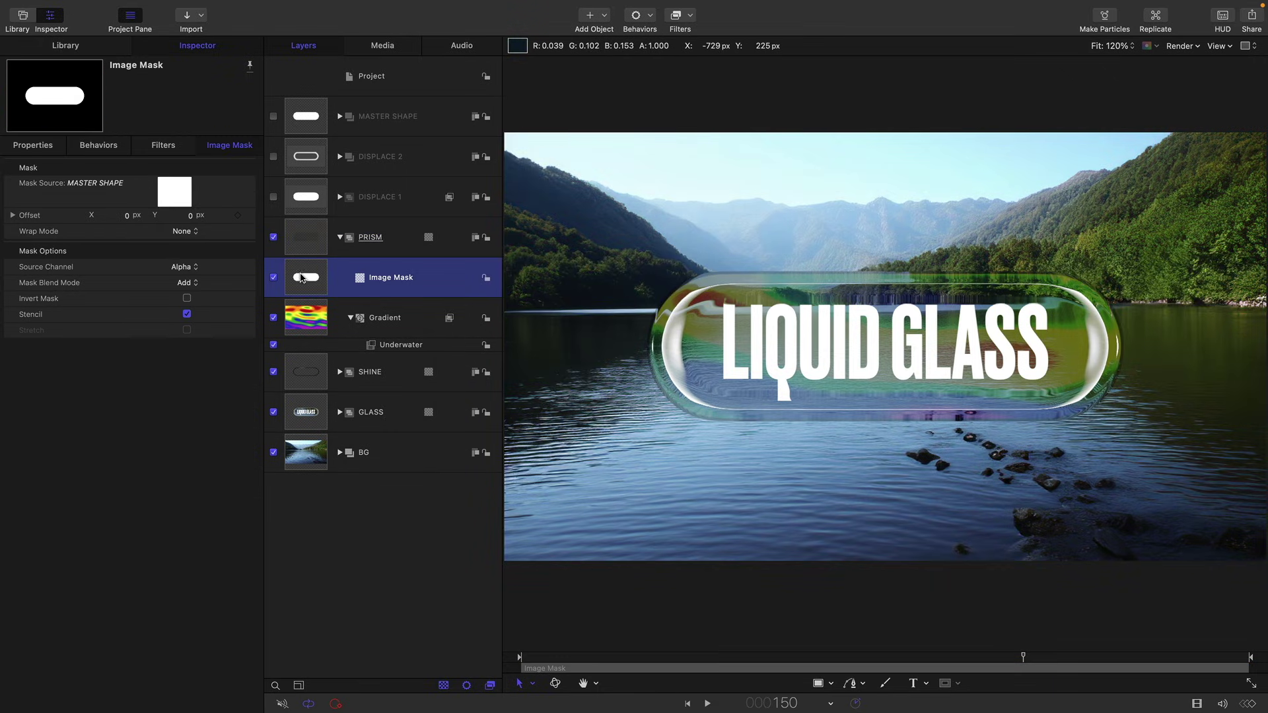
- Duplicate the Image Mask and set the copy's mask blend mode to Subtract
{"action": "right_click", "coordinate": [301, 277]}
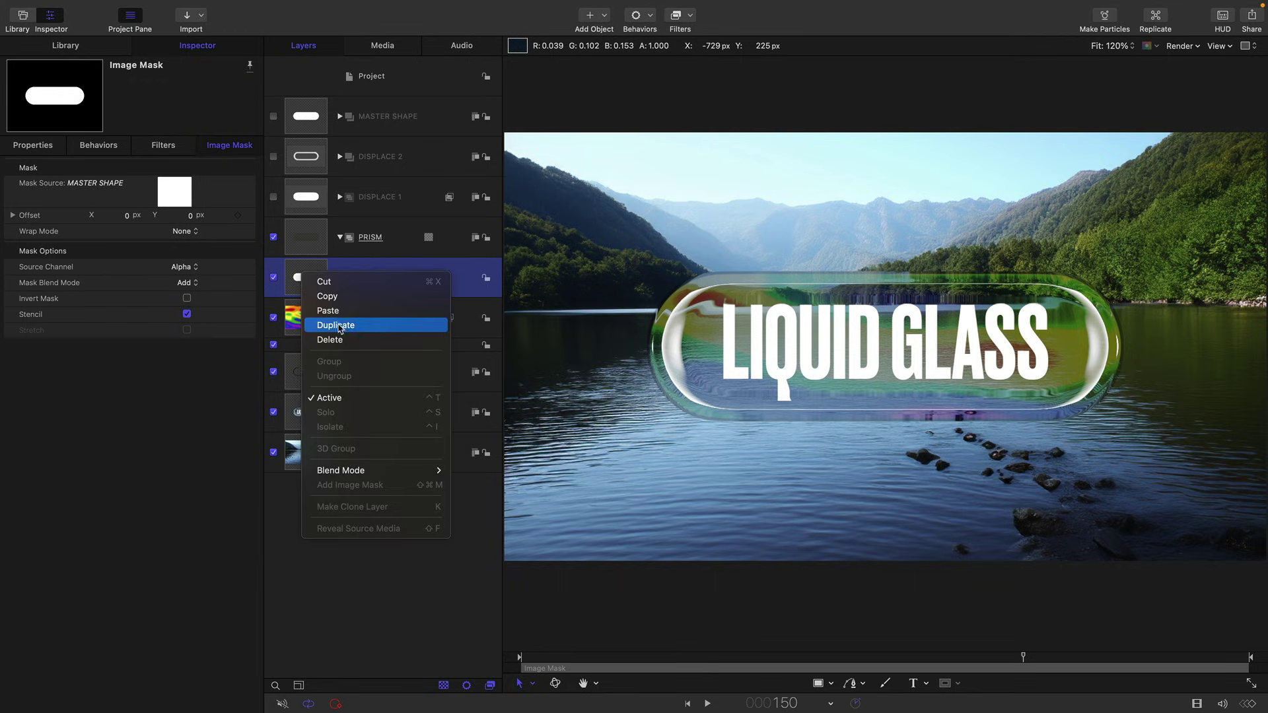
{"action": "left_click", "coordinate": [337, 326]}
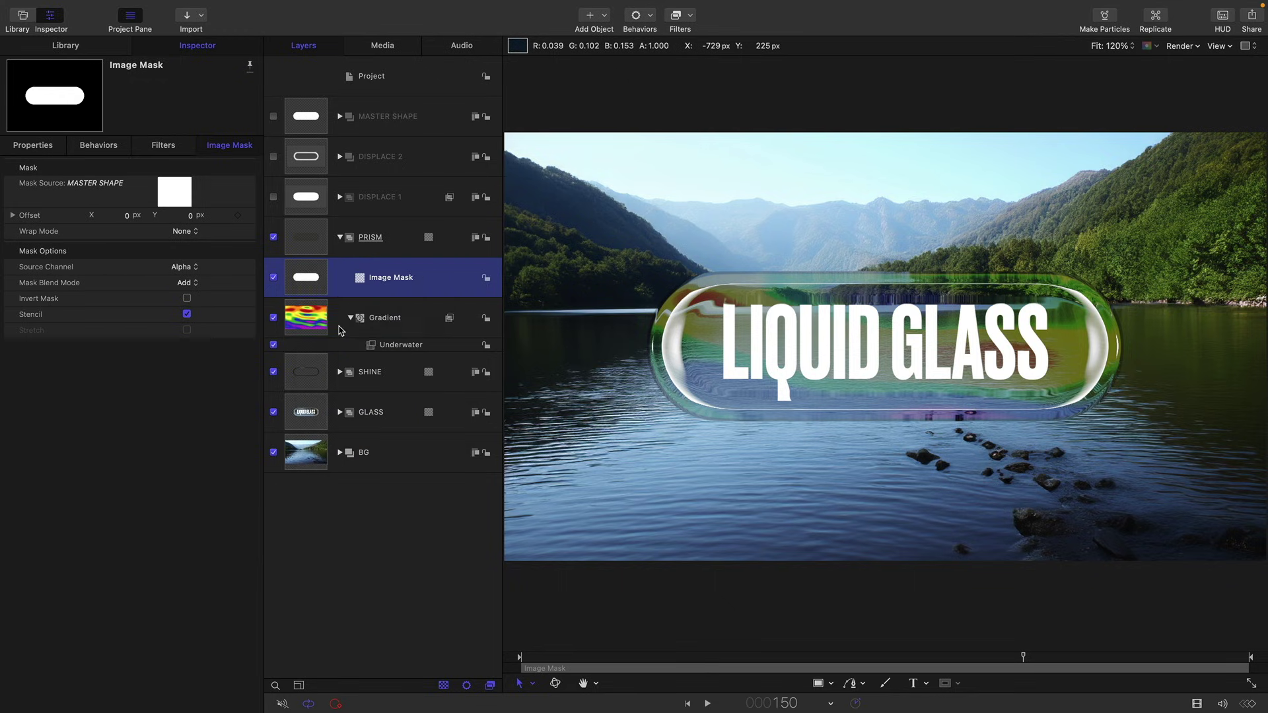
{"action": "left_click", "coordinate": [188, 285]}
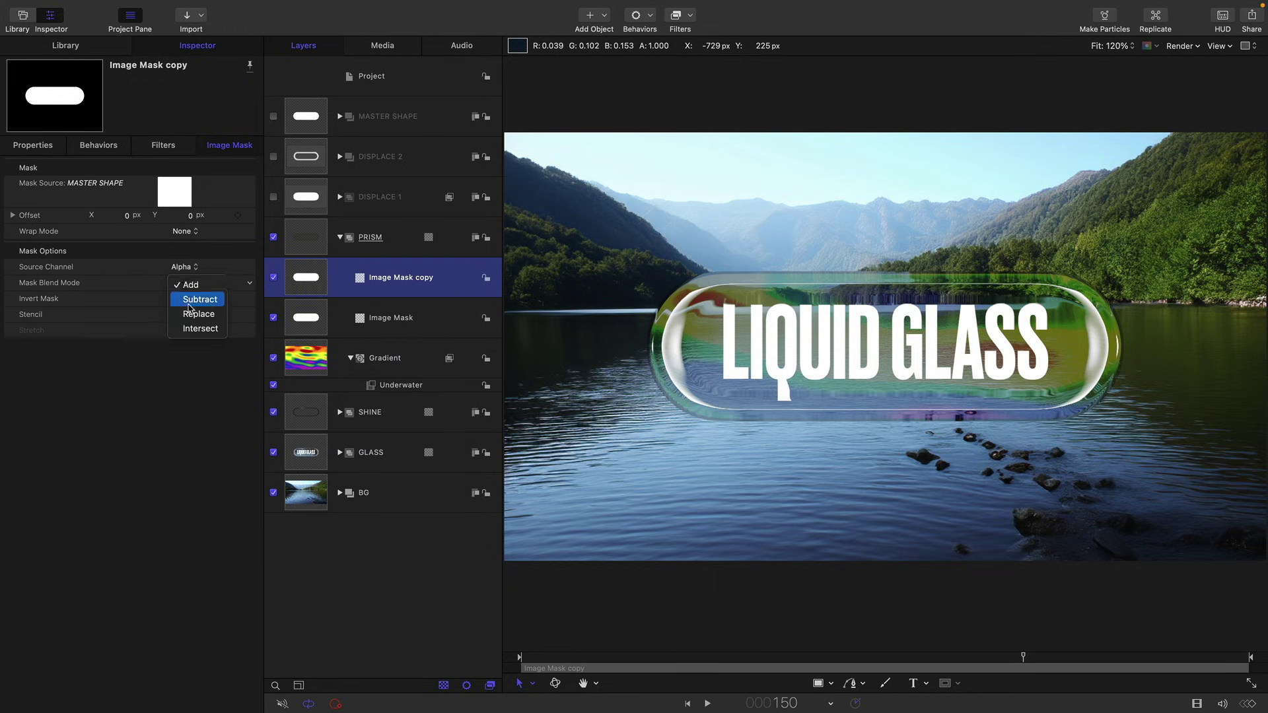
{"action": "left_click", "coordinate": [191, 301]}
- Add a MinMax filter with radius 24 to the Image Mask copy
{"action": "left_click", "coordinate": [688, 18]}
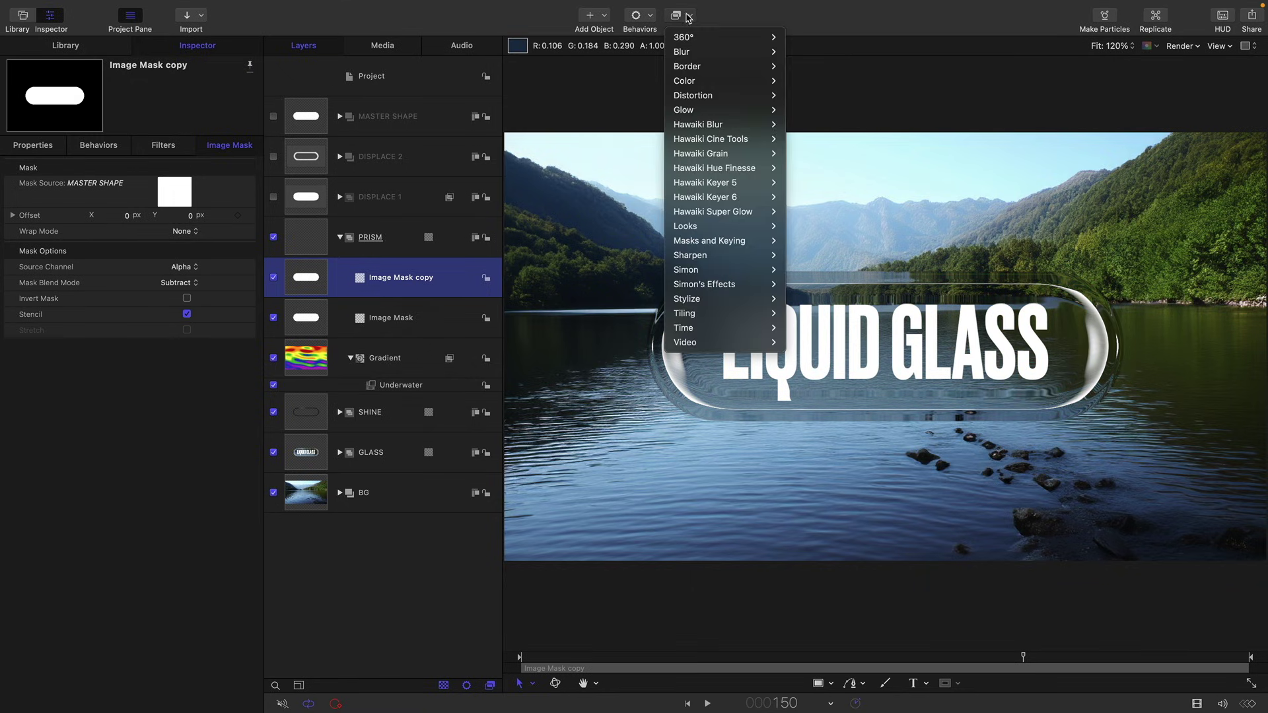
{"action": "mouse_move", "coordinate": [726, 299]}
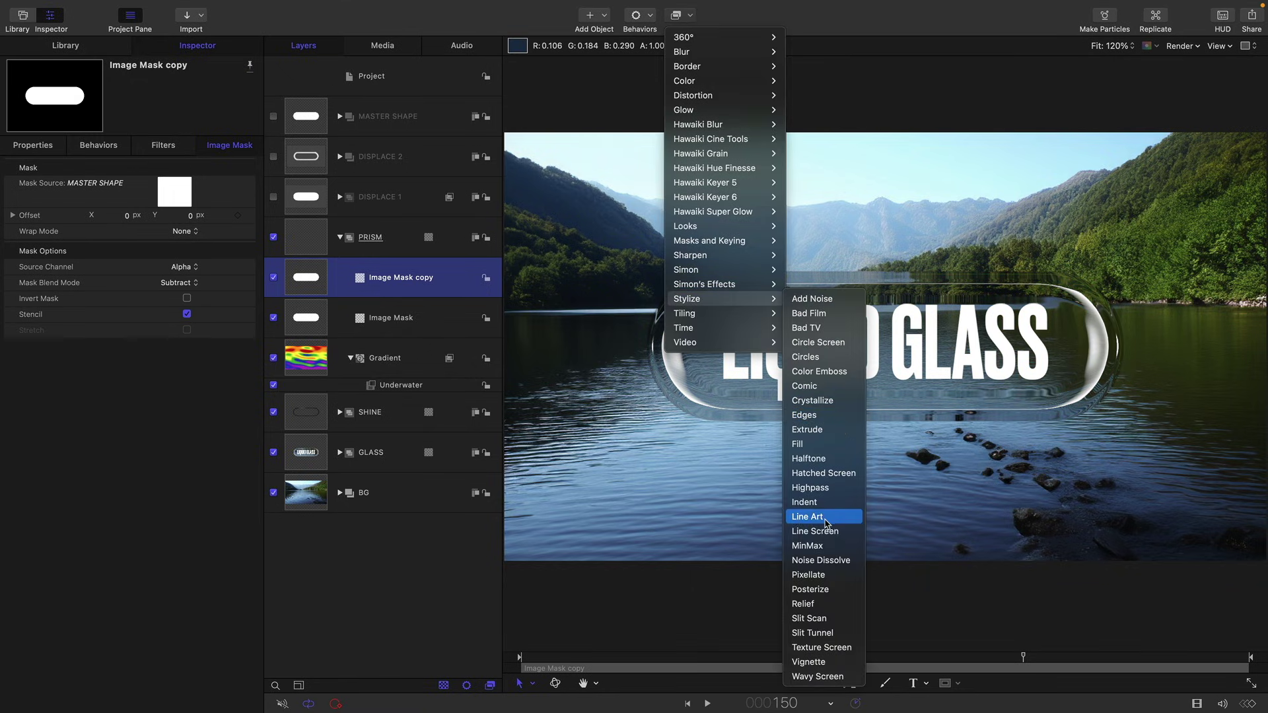
{"action": "left_click", "coordinate": [826, 546]}
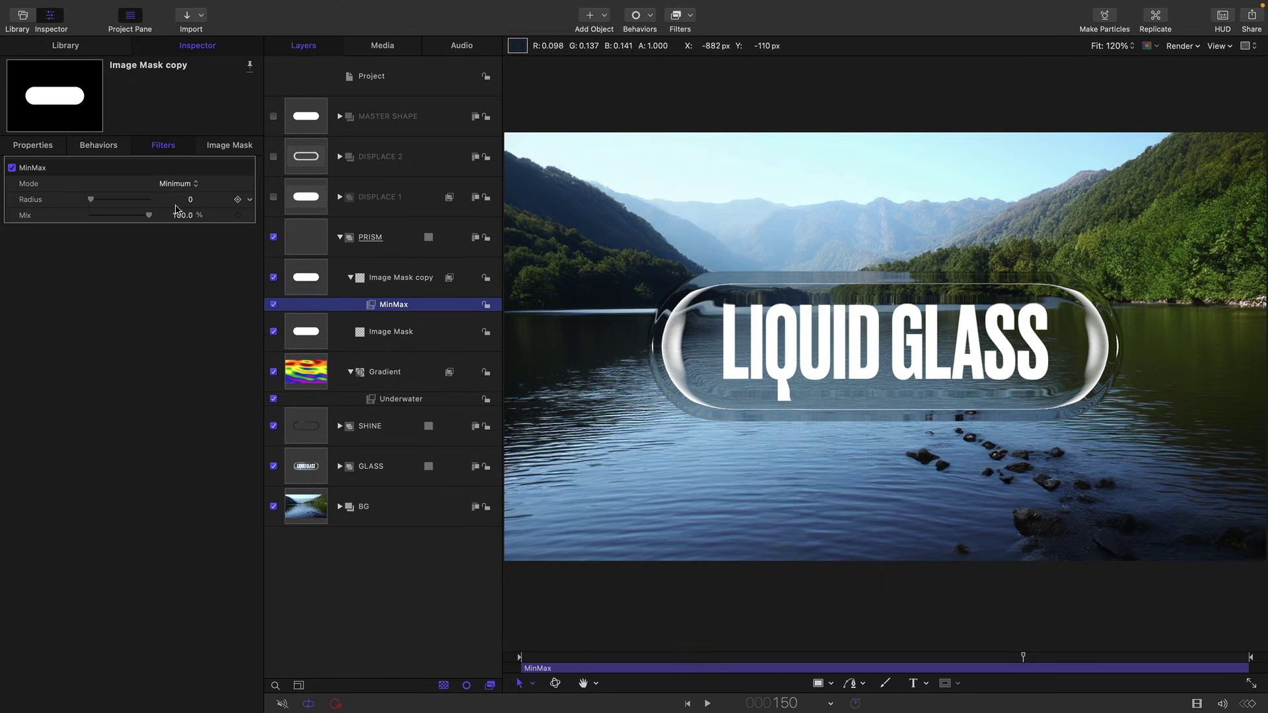
{"action": "left_click", "coordinate": [190, 200]}
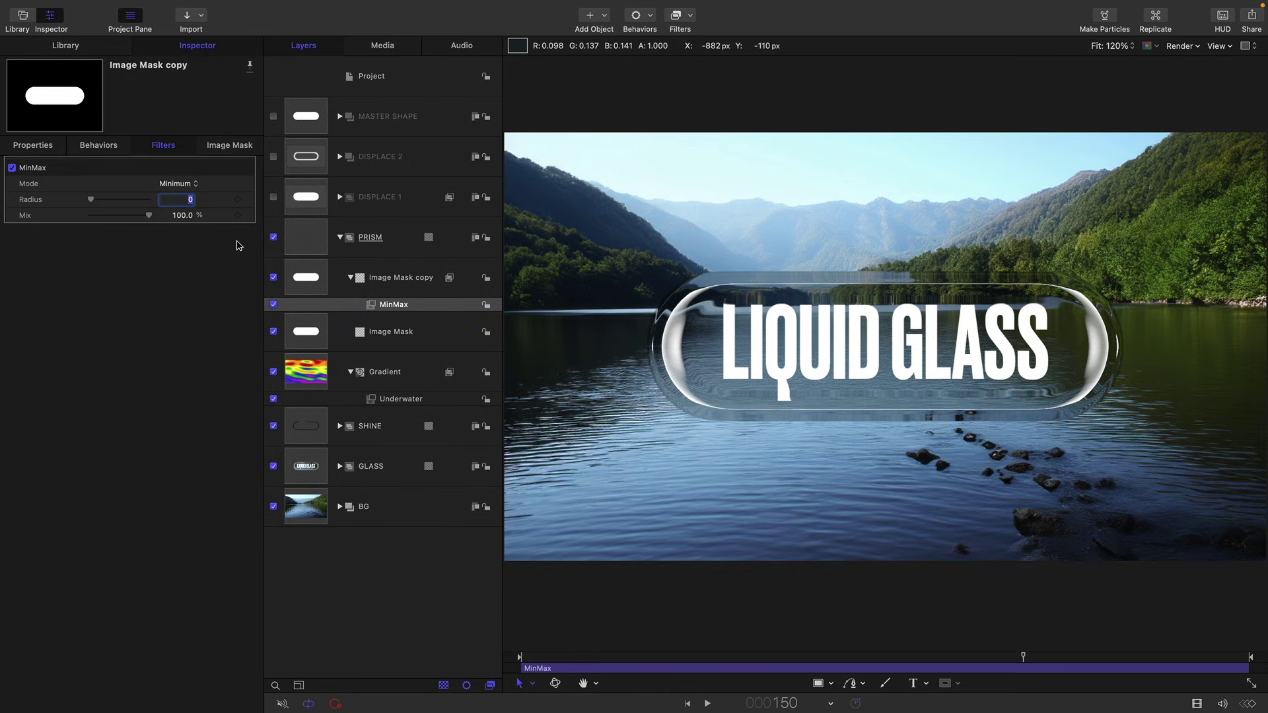
{"action": "key", "text": "Return"}
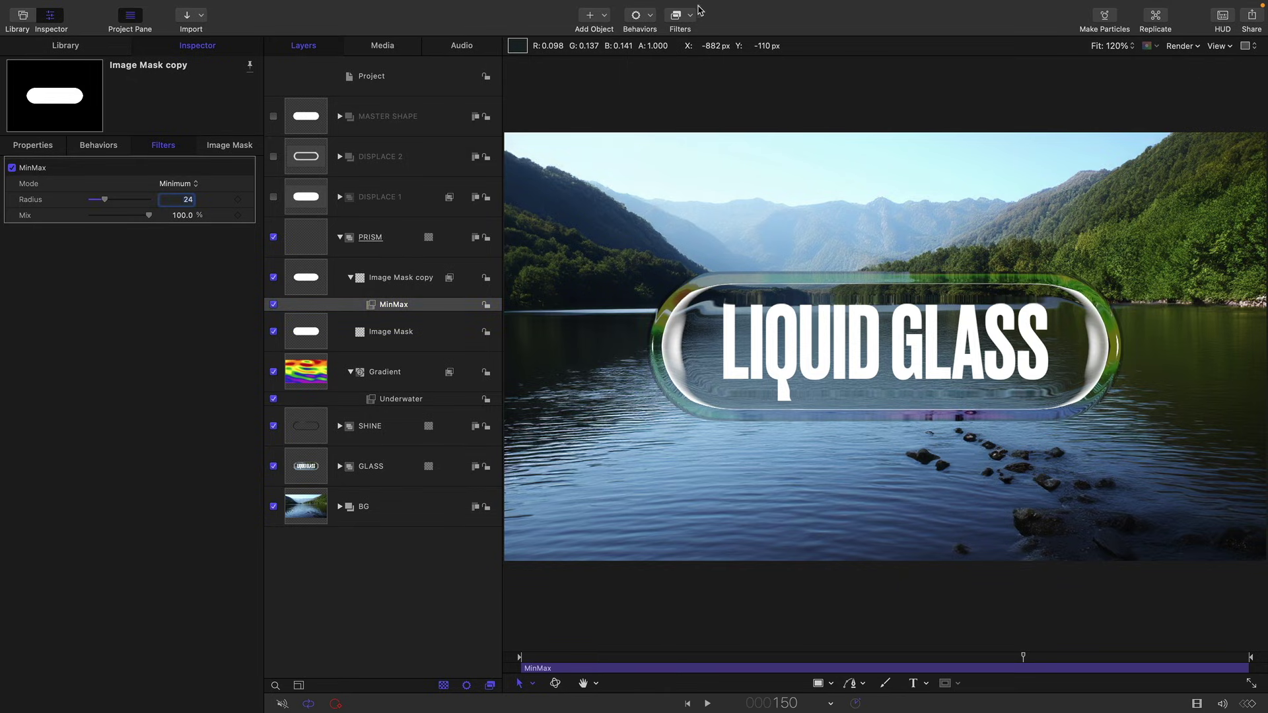
- Add a Gaussian Blur of amount 64 to the mask copy and preview playback
{"action": "left_click", "coordinate": [688, 18]}
{"action": "mouse_move", "coordinate": [703, 52]}
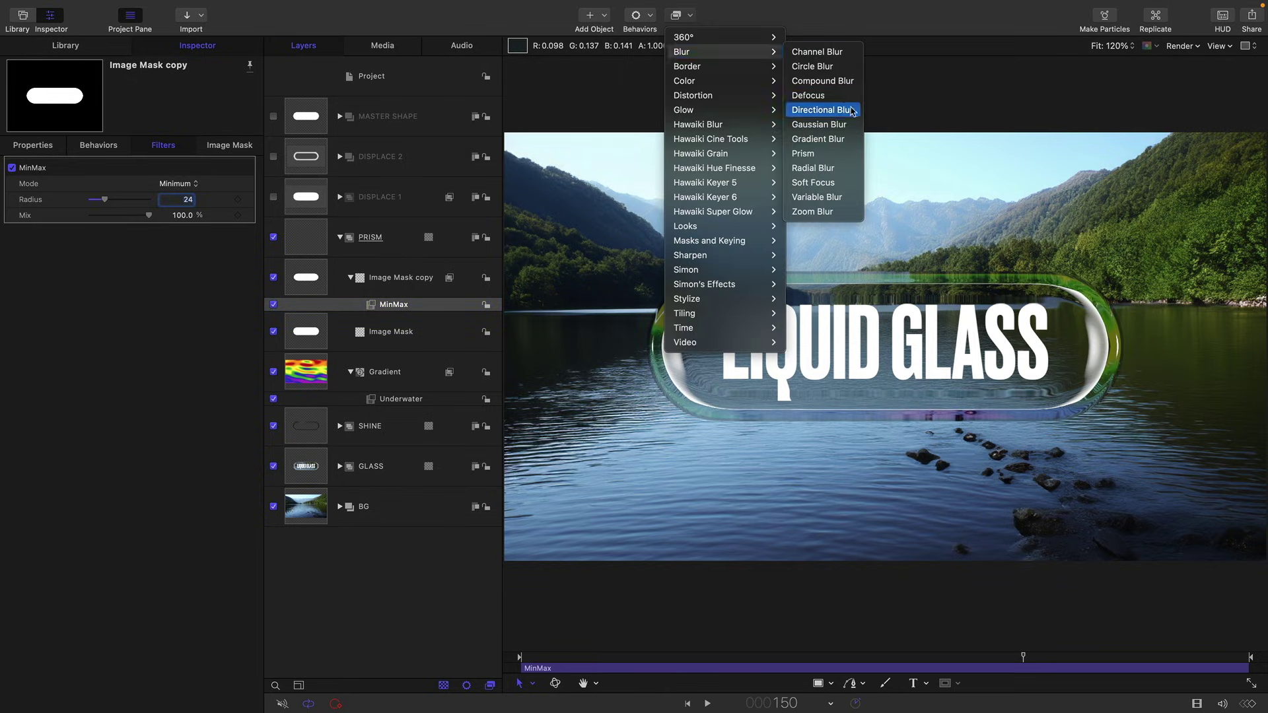
{"action": "left_click", "coordinate": [835, 131]}
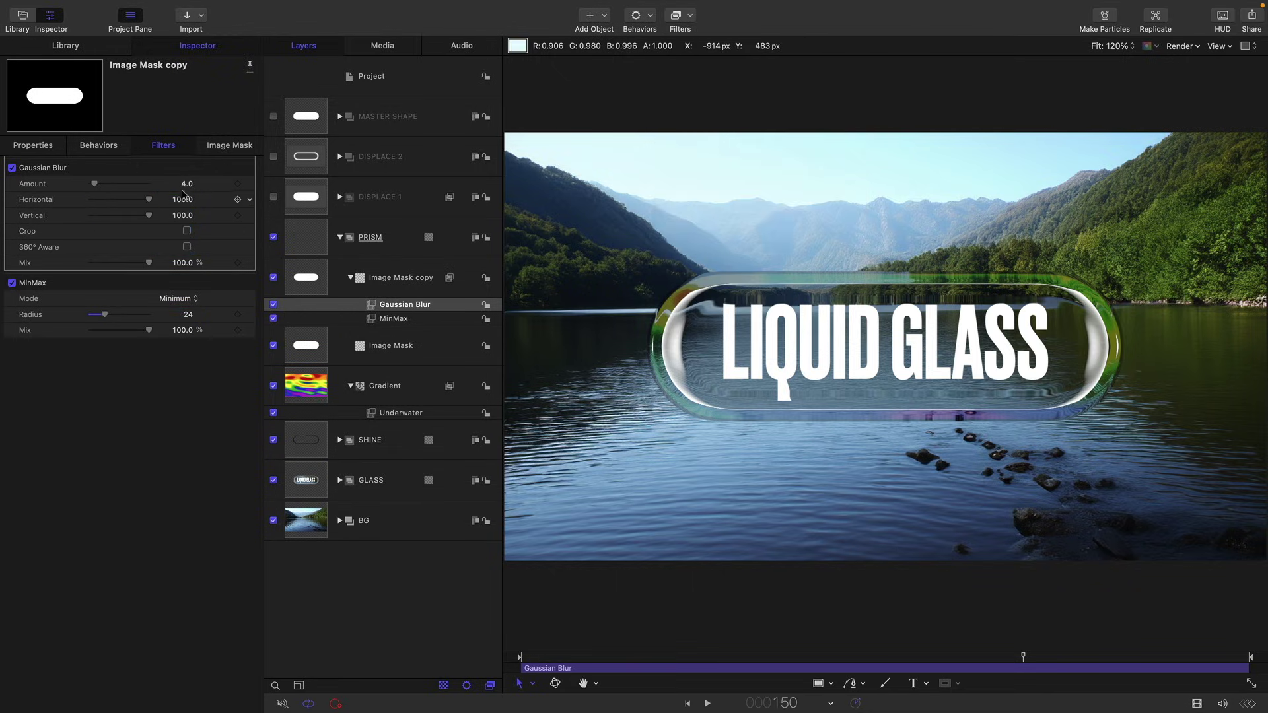
{"action": "left_click", "coordinate": [187, 185]}
{"action": "type", "text": "64"}
{"action": "key", "text": "Return"}
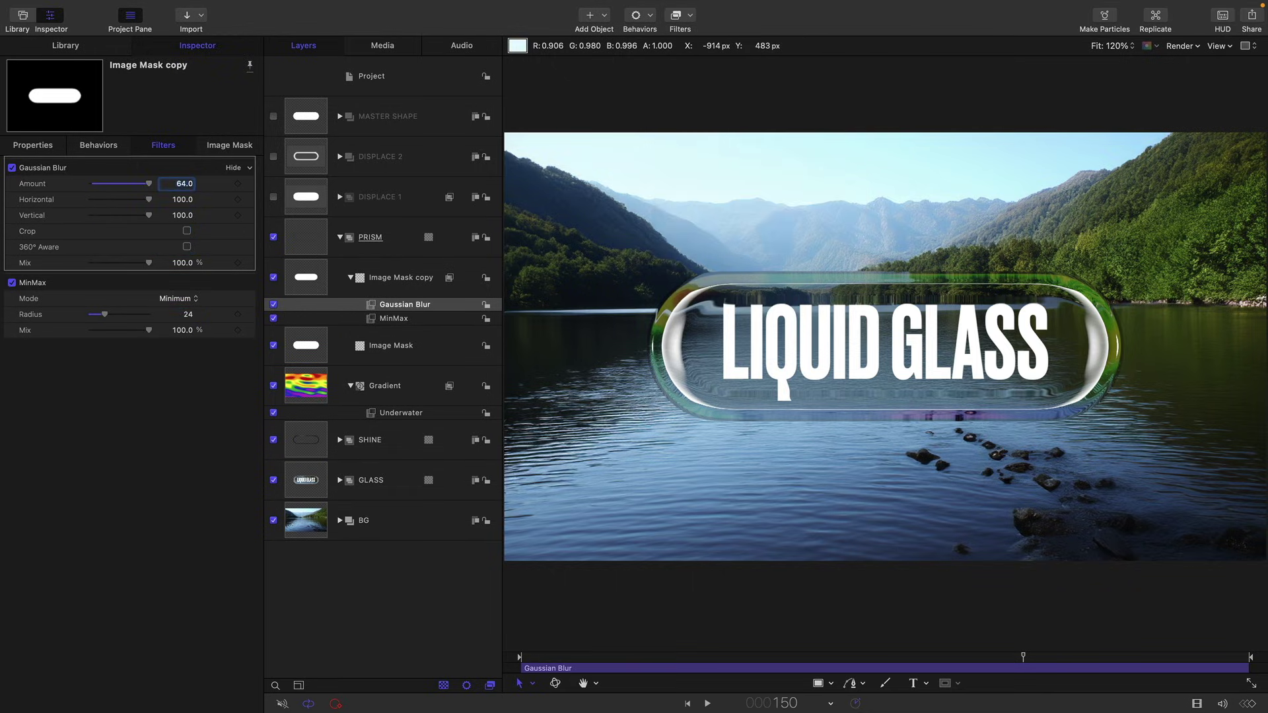
{"action": "left_click", "coordinate": [707, 704]}
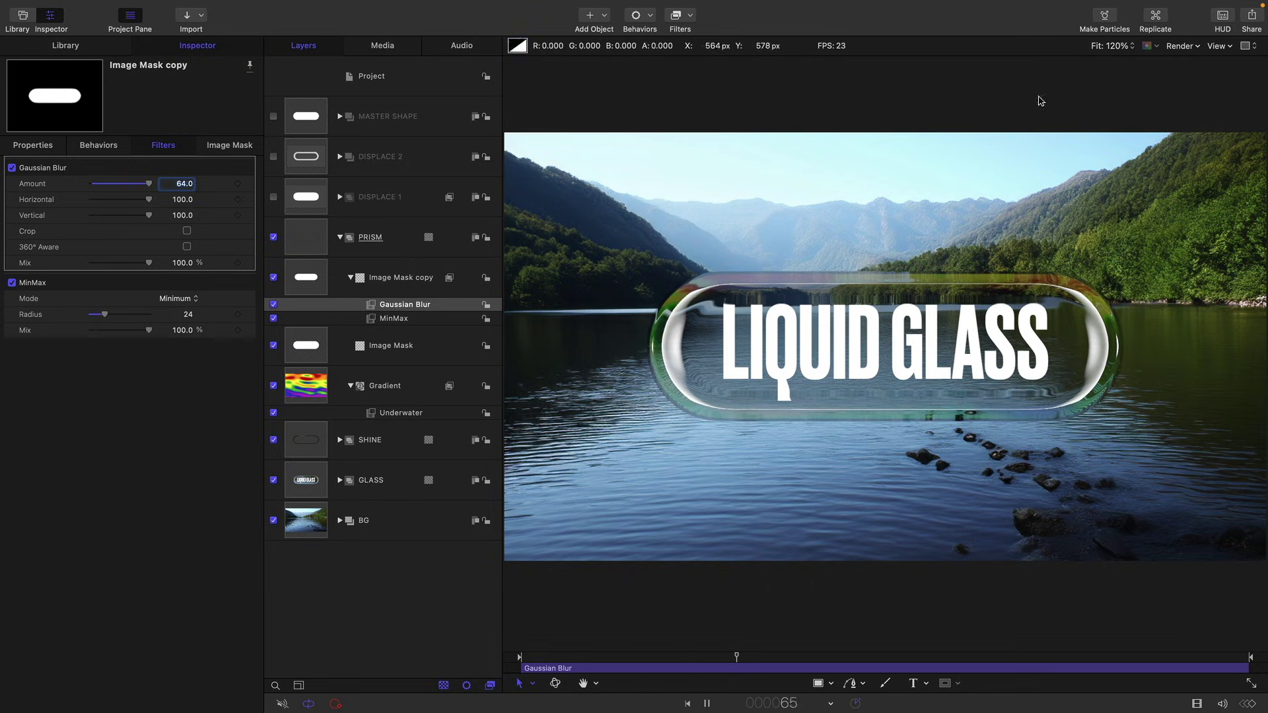
{"action": "key", "text": "space"}
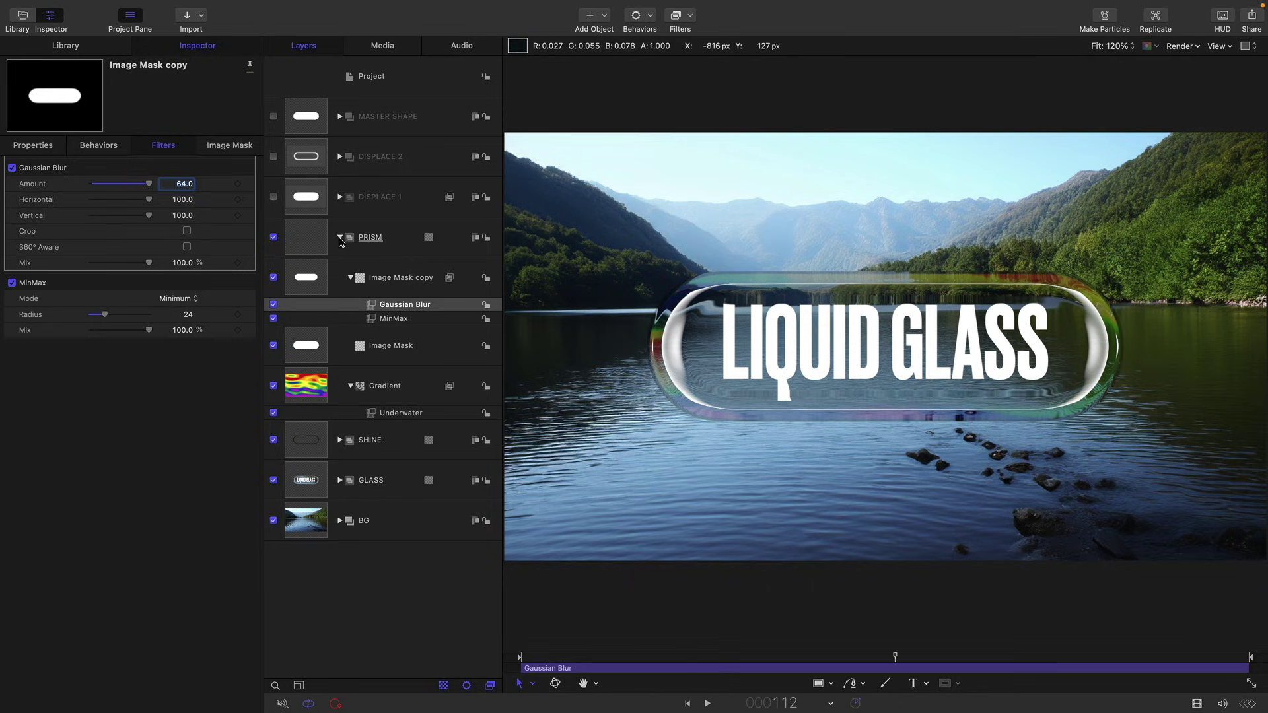
- Select the EDGE layer inside GLASS > REFRACTION and show its separate X, Y, Z position values
{"action": "left_click", "coordinate": [340, 238]}
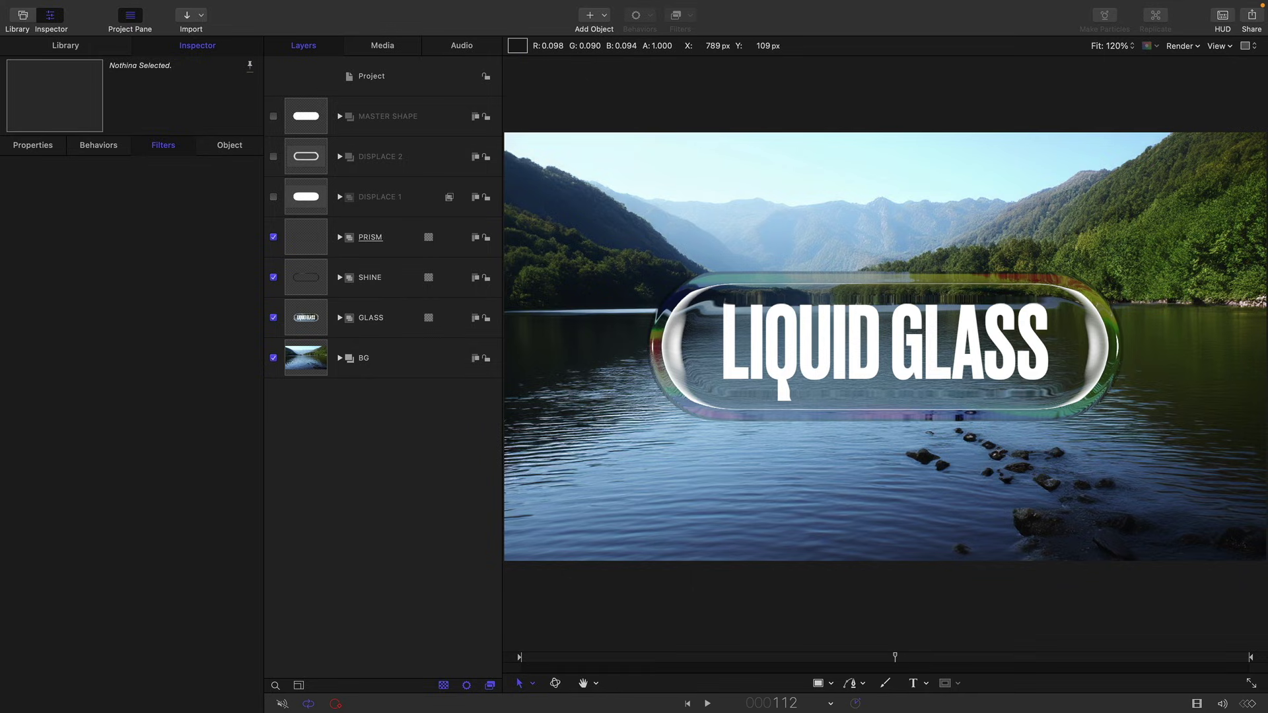
{"action": "left_click", "coordinate": [339, 319]}
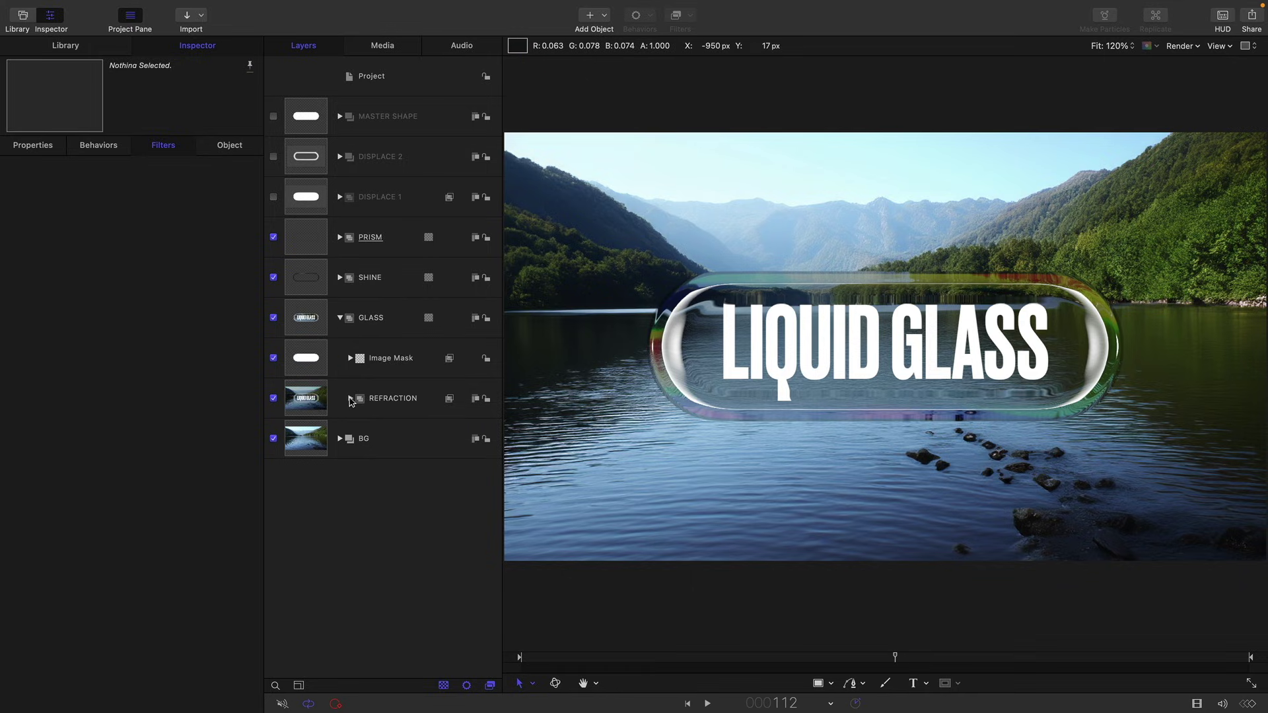
{"action": "left_click", "coordinate": [350, 398]}
{"action": "left_click", "coordinate": [299, 514]}
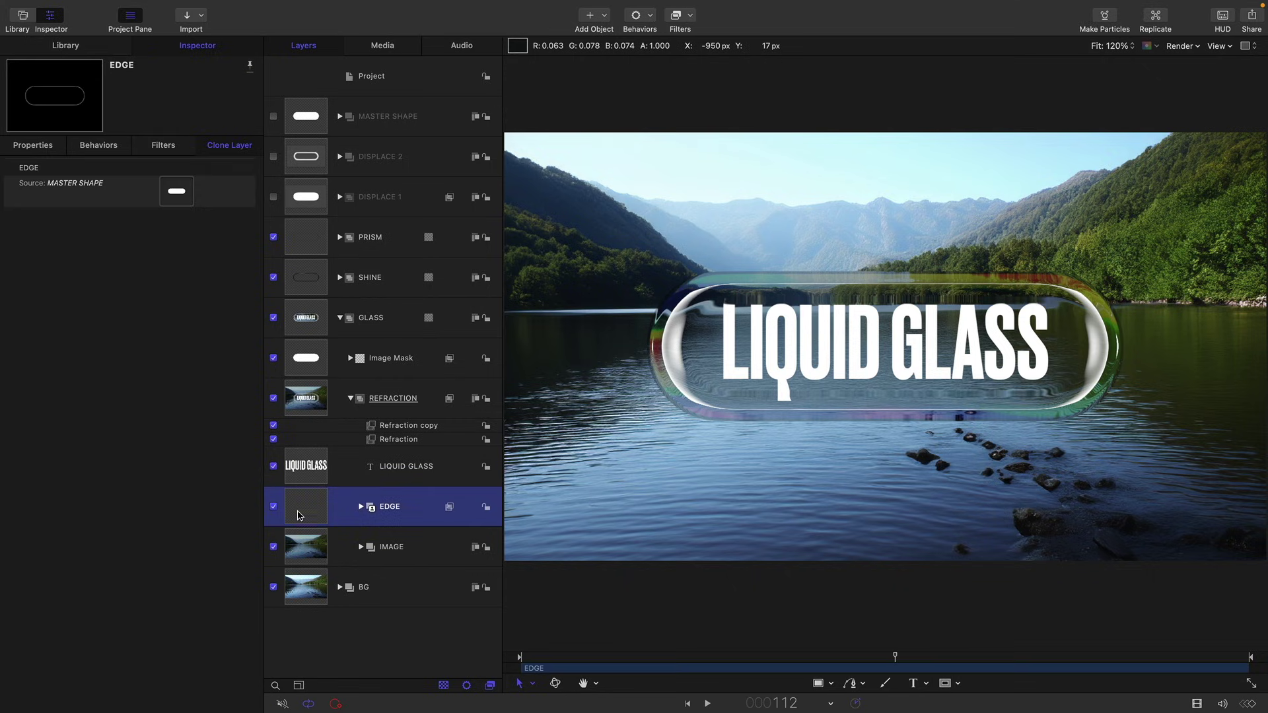
{"action": "left_click", "coordinate": [36, 145]}
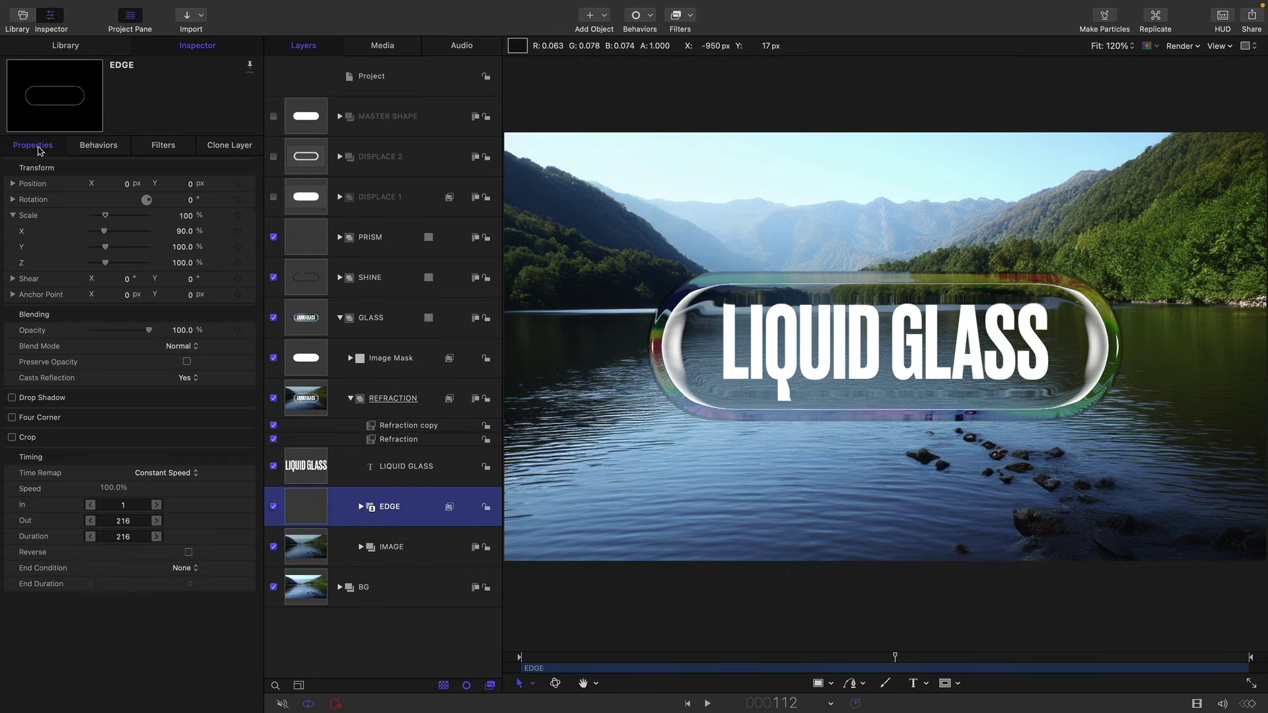
{"action": "left_click", "coordinate": [11, 185]}
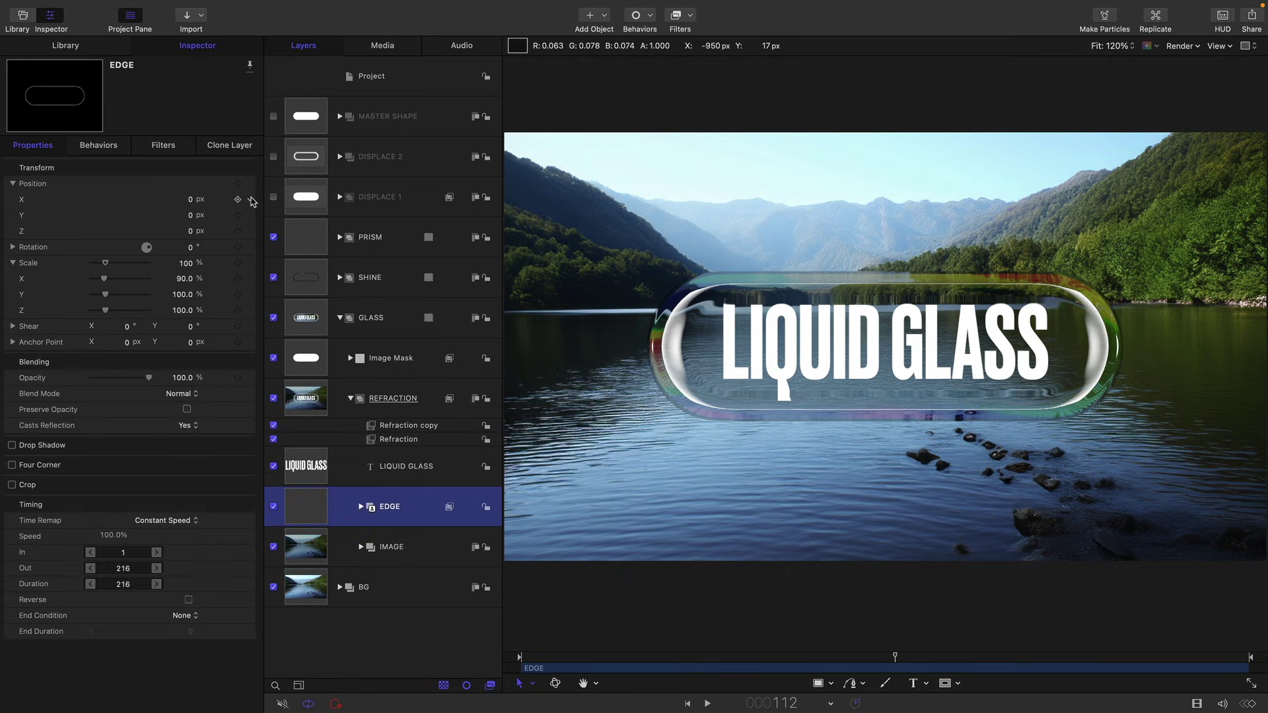
- Add a Ramp behaviour to EDGE's Position X running from -8 to 8, and preview it
{"action": "left_click", "coordinate": [252, 200]}
{"action": "mouse_move", "coordinate": [310, 337]}
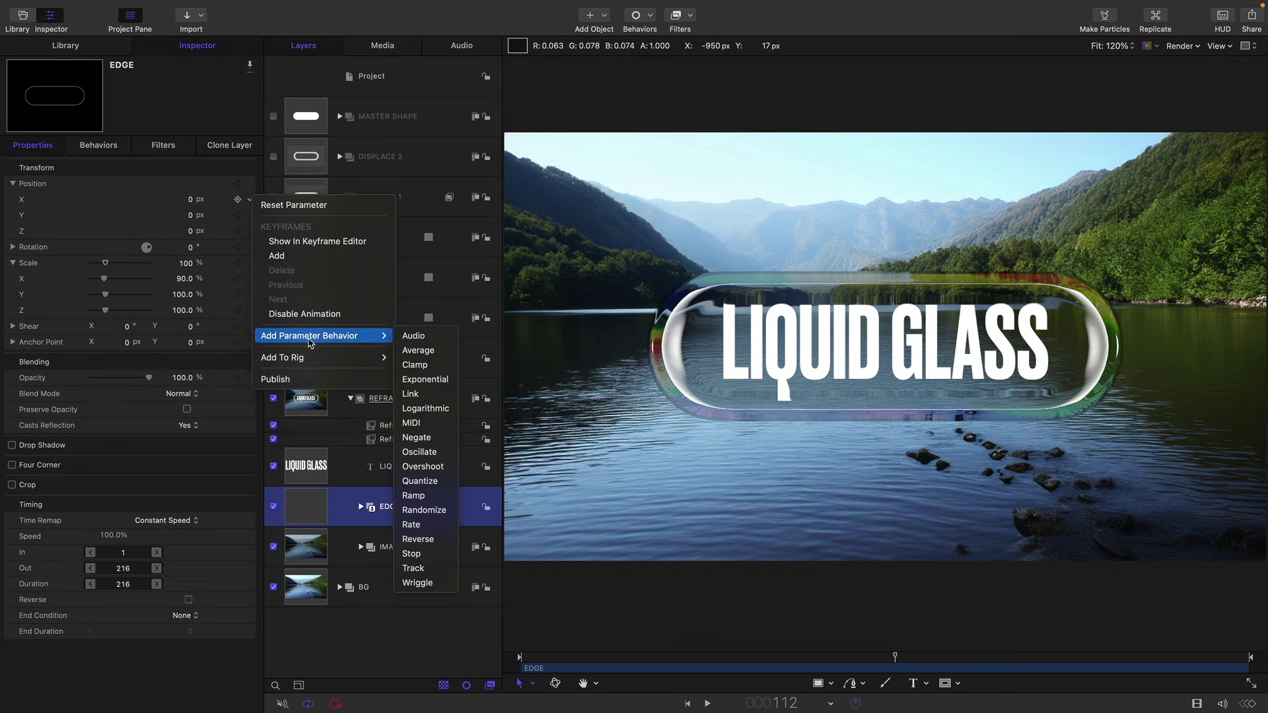
{"action": "left_click", "coordinate": [435, 500]}
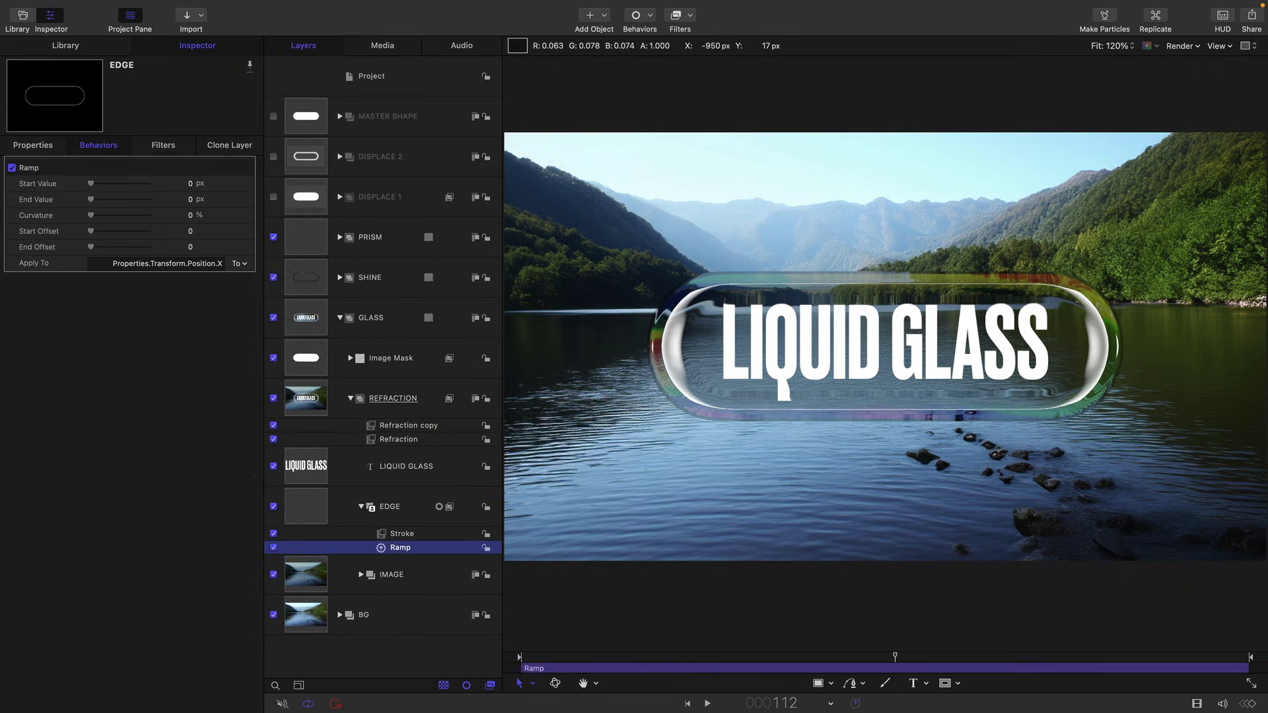
{"action": "left_click", "coordinate": [188, 185]}
{"action": "type", "text": "-8"}
{"action": "key", "text": "Tab"}
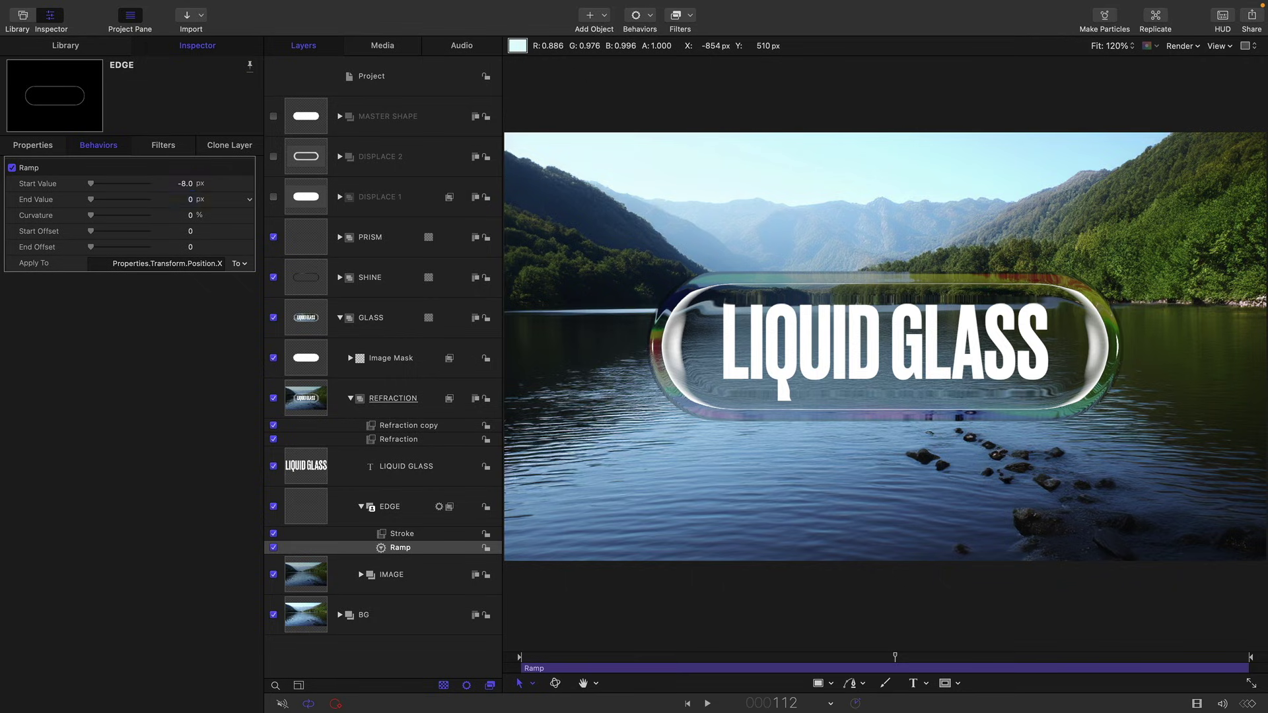
{"action": "type", "text": "8."}
{"action": "left_click", "coordinate": [703, 705]}
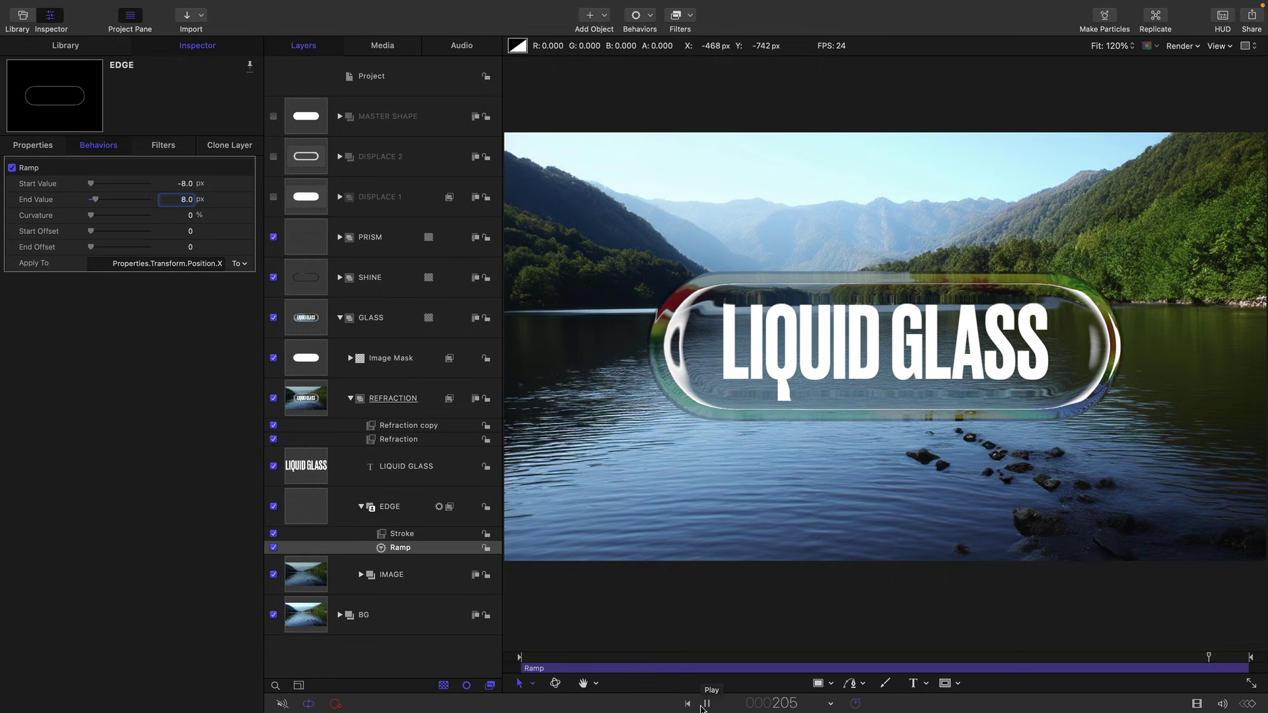
{"action": "left_click", "coordinate": [706, 703]}
{"action": "left_click", "coordinate": [339, 615]}
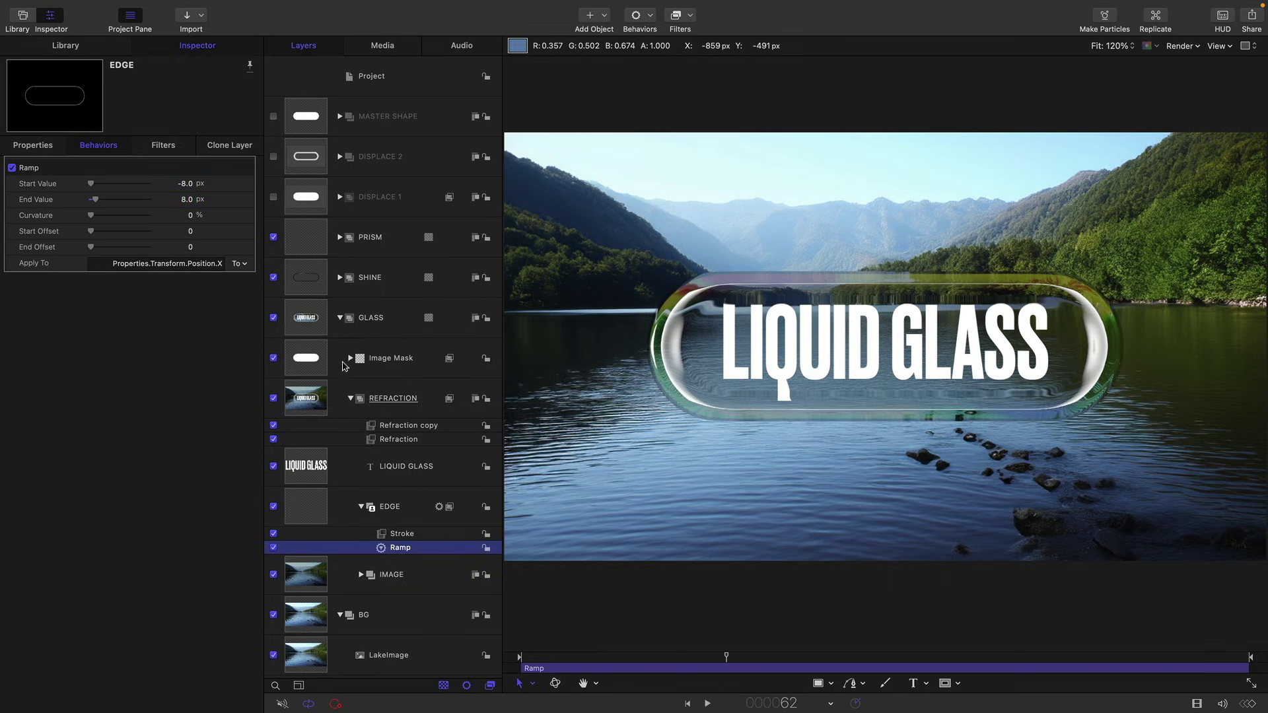
- Give the BG group a fixed resolution and scale LakeImage to 110%
{"action": "left_click", "coordinate": [340, 318]}
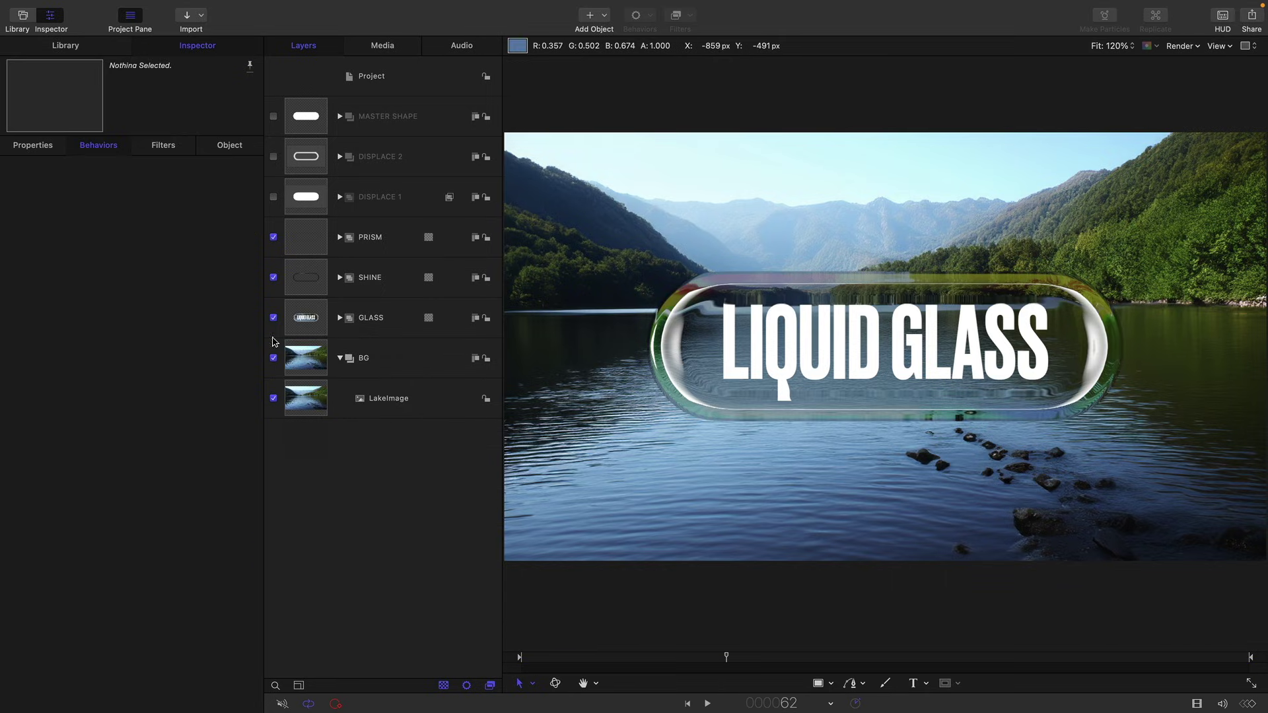
{"action": "left_click", "coordinate": [303, 363]}
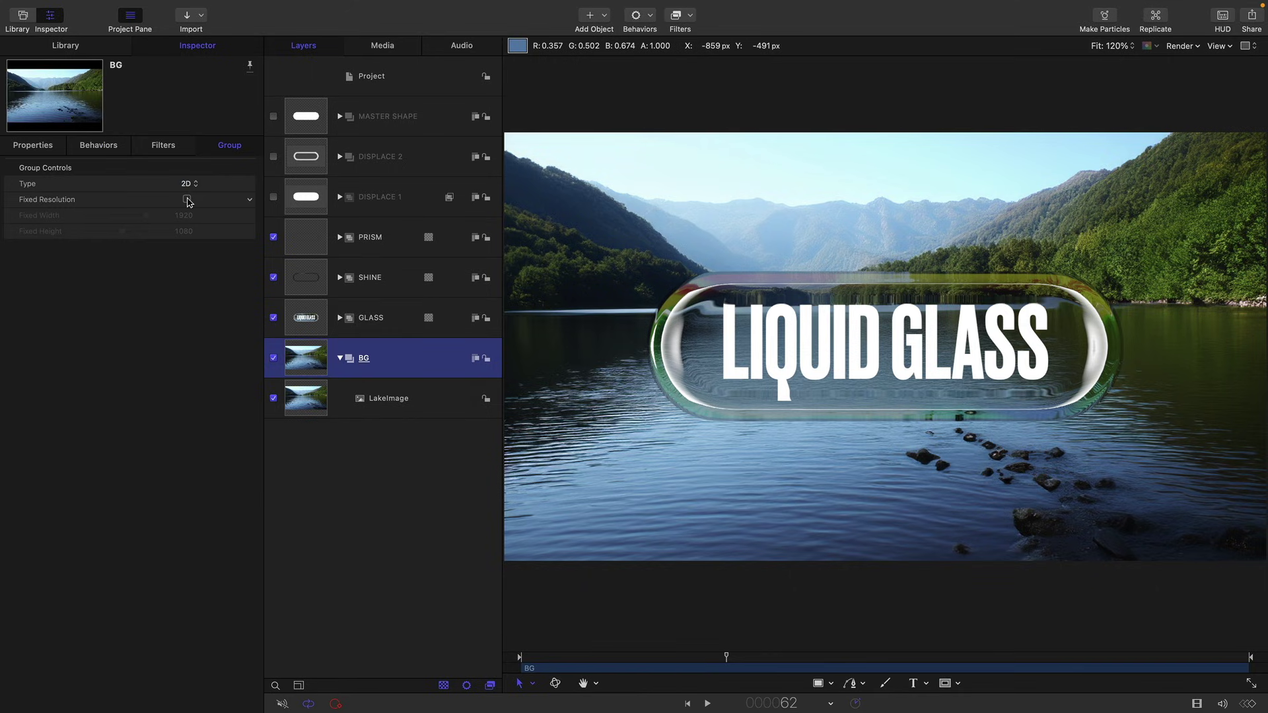
{"action": "left_click", "coordinate": [187, 199]}
{"action": "left_click", "coordinate": [300, 393]}
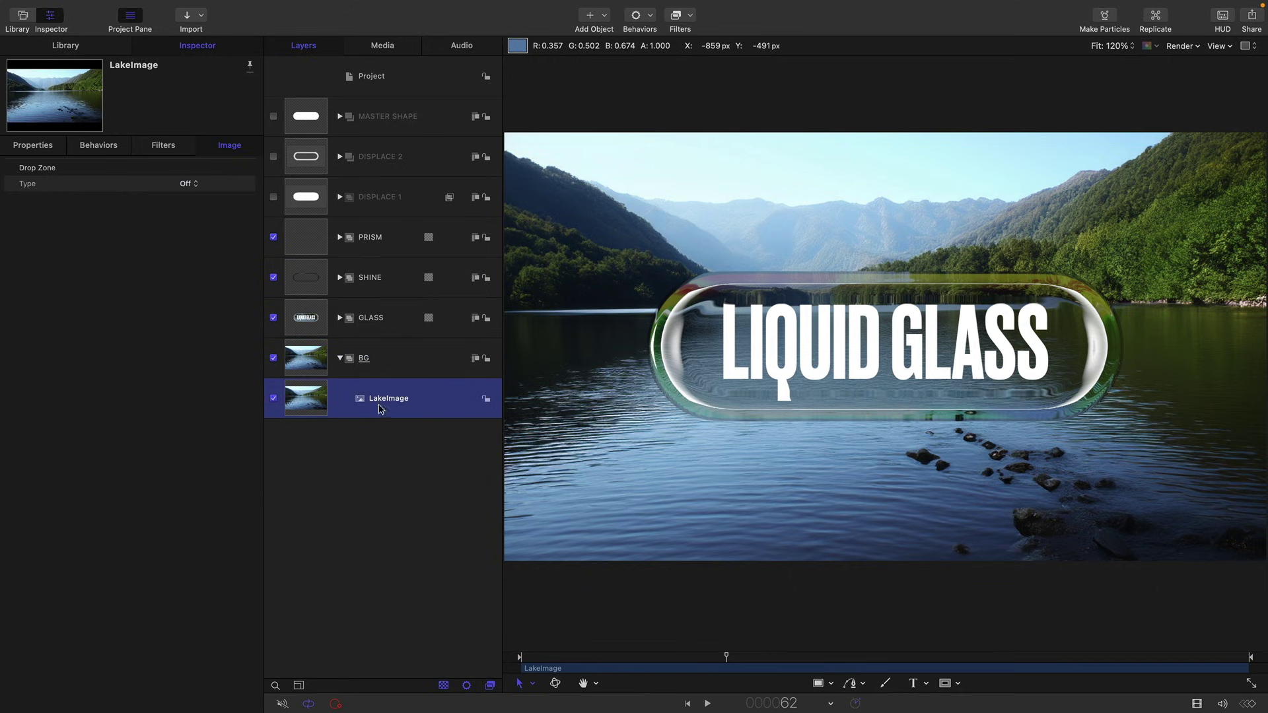
{"action": "left_click", "coordinate": [33, 145]}
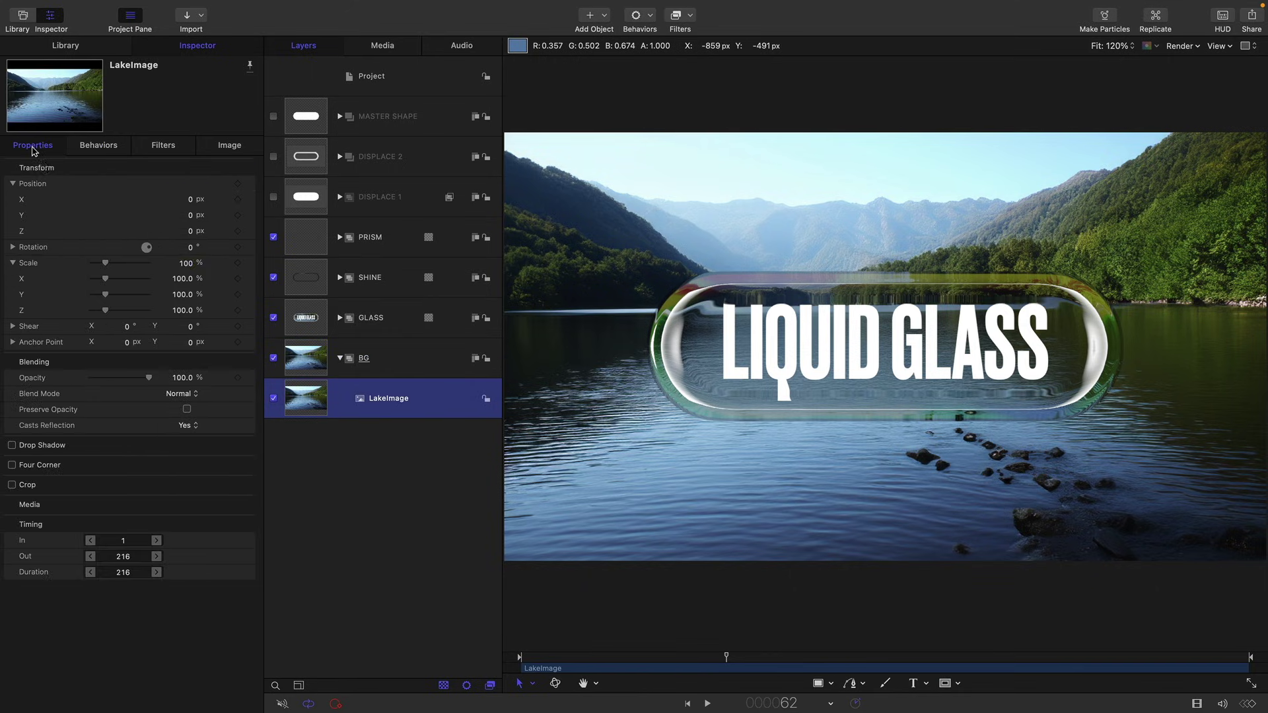
{"action": "left_click", "coordinate": [188, 264]}
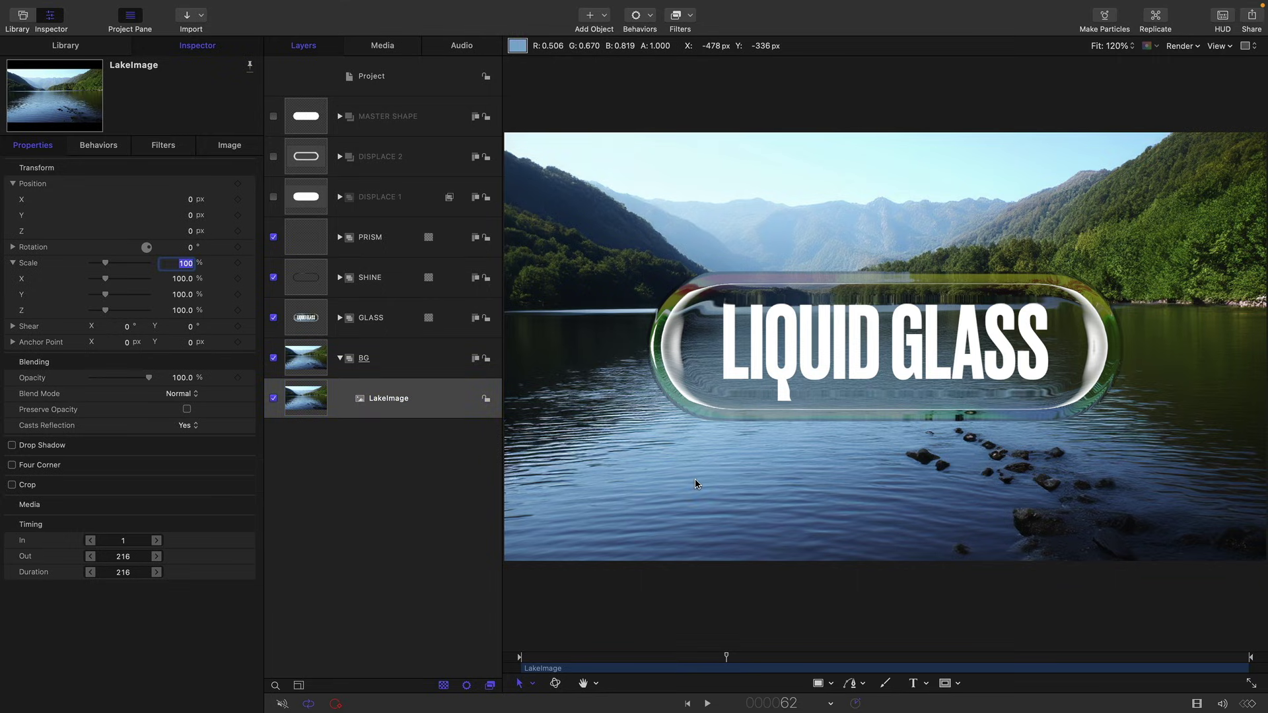
{"action": "type", "text": "1"}
{"action": "key", "text": "Return"}
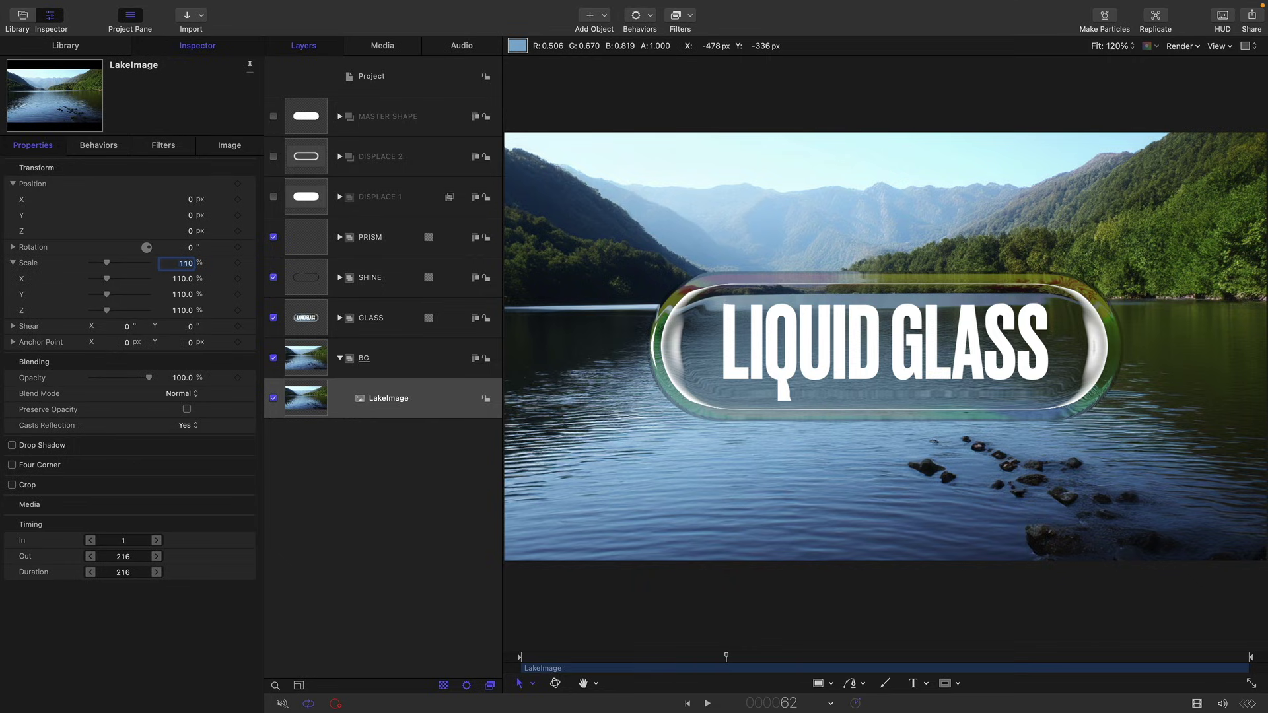
- Keyframe LakeImage's Position Y at 0 on frame 1 and 50 px on frame 30
{"action": "left_click", "coordinate": [689, 704]}
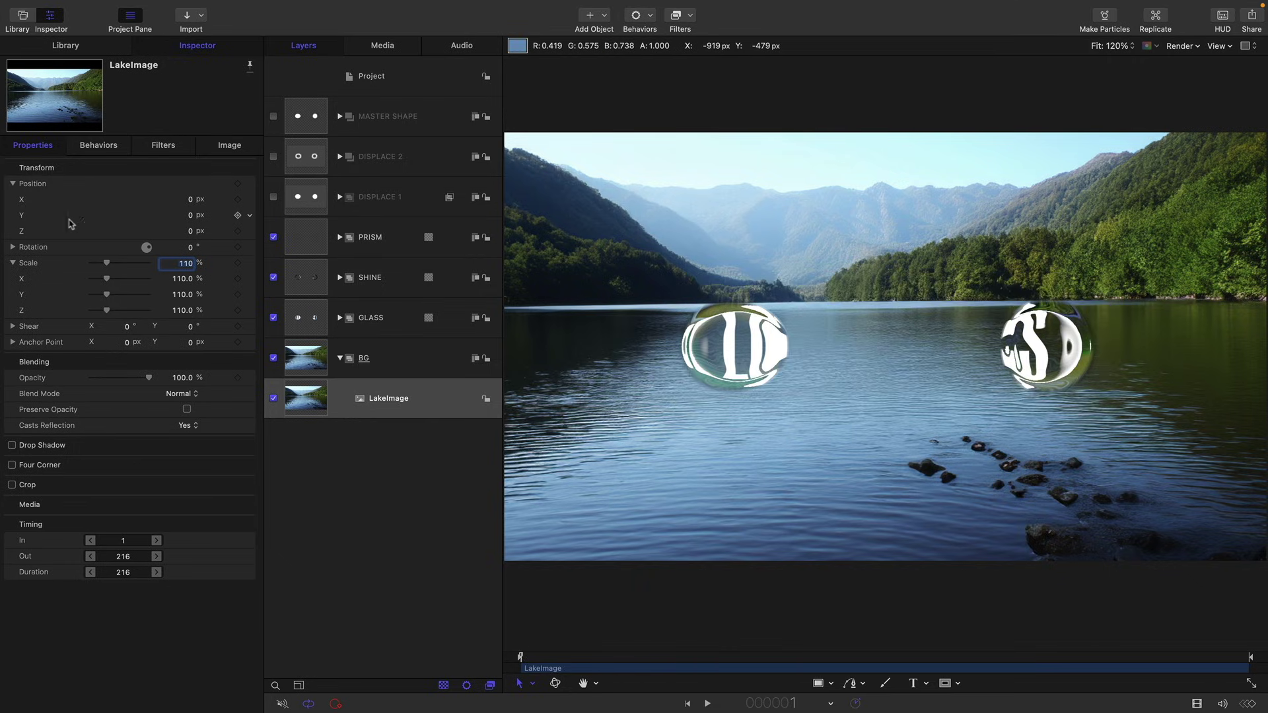
{"action": "left_click", "coordinate": [237, 216]}
{"action": "key", "text": "ctrl+p"}
{"action": "type", "text": "30"}
{"action": "key", "text": "Return"}
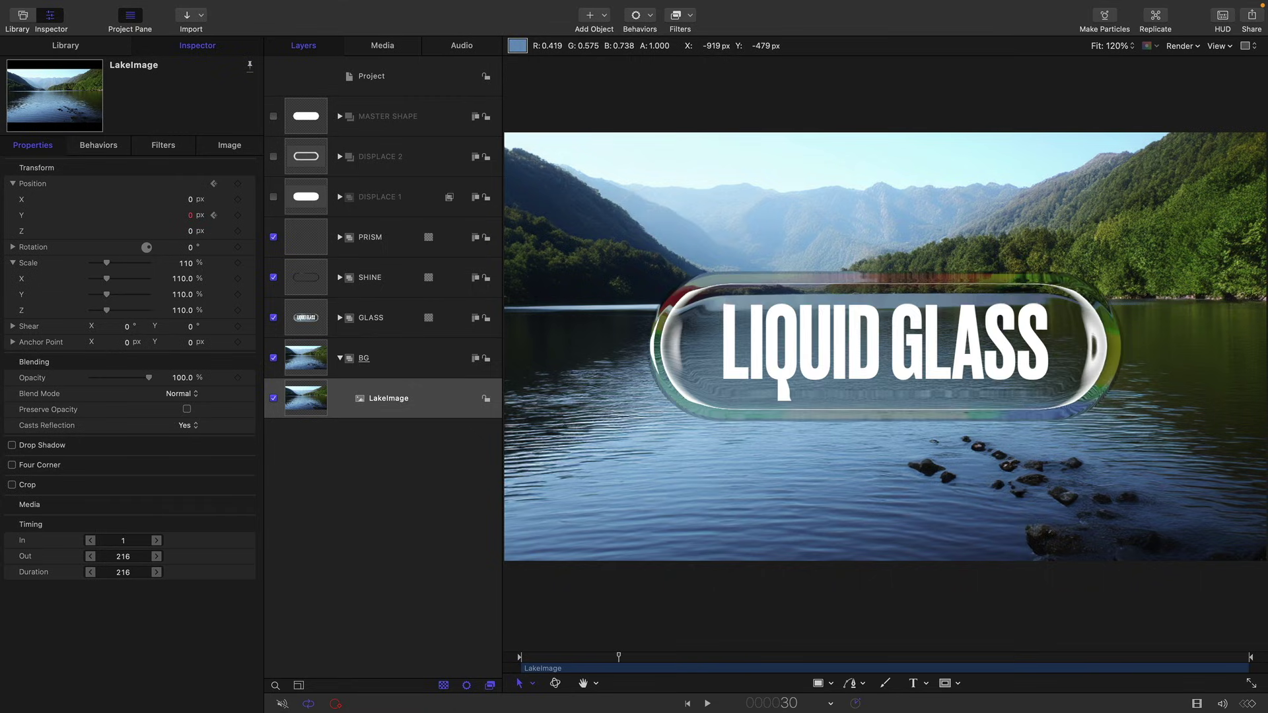
{"action": "double_click", "coordinate": [191, 216]}
{"action": "type", "text": "50"}
{"action": "key", "text": "Return"}
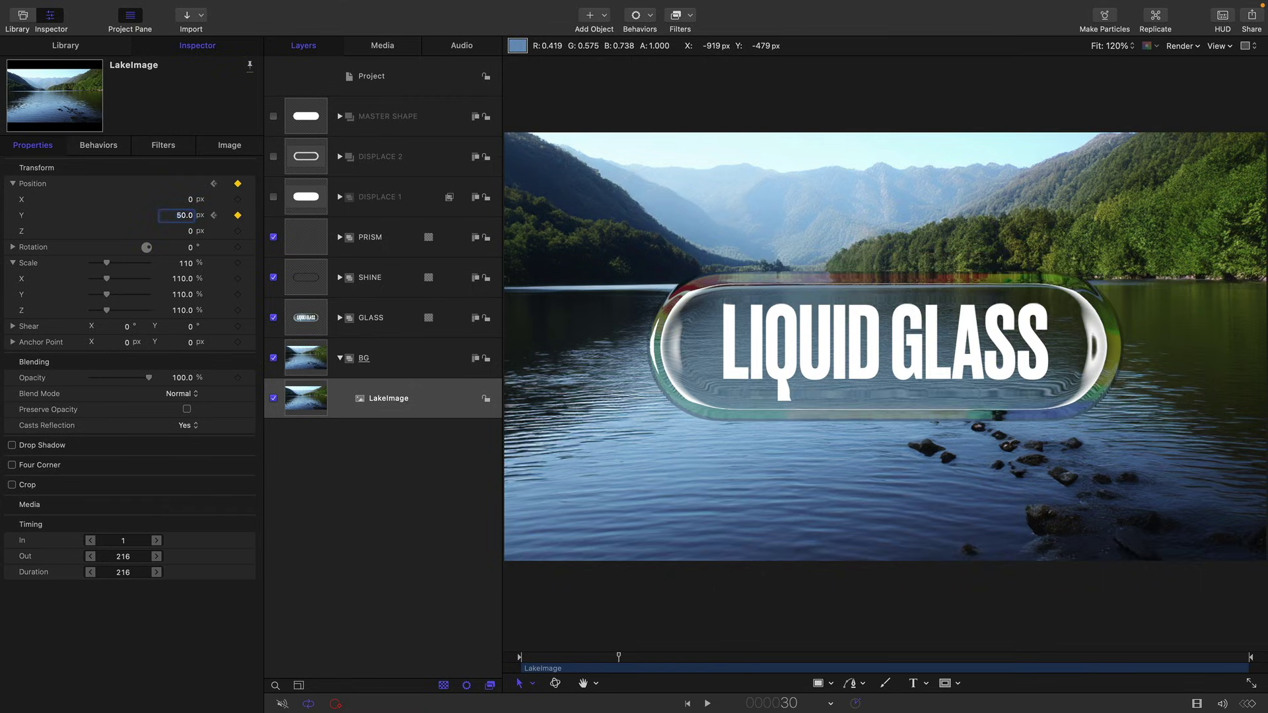
- Add Position Y keyframes of -50 px at frame 130 and 0 px at the last frame
{"action": "key", "text": "ctrl+p"}
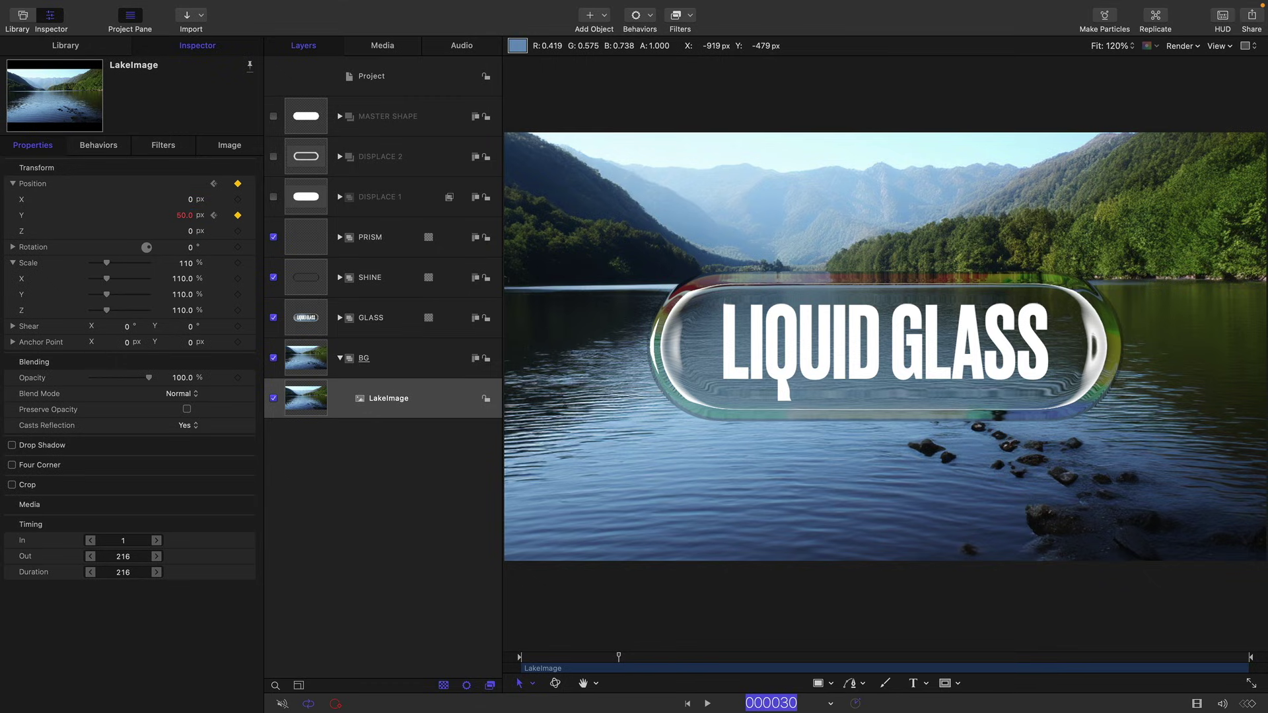
{"action": "type", "text": "130"}
{"action": "key", "text": "Return"}
{"action": "double_click", "coordinate": [185, 215]}
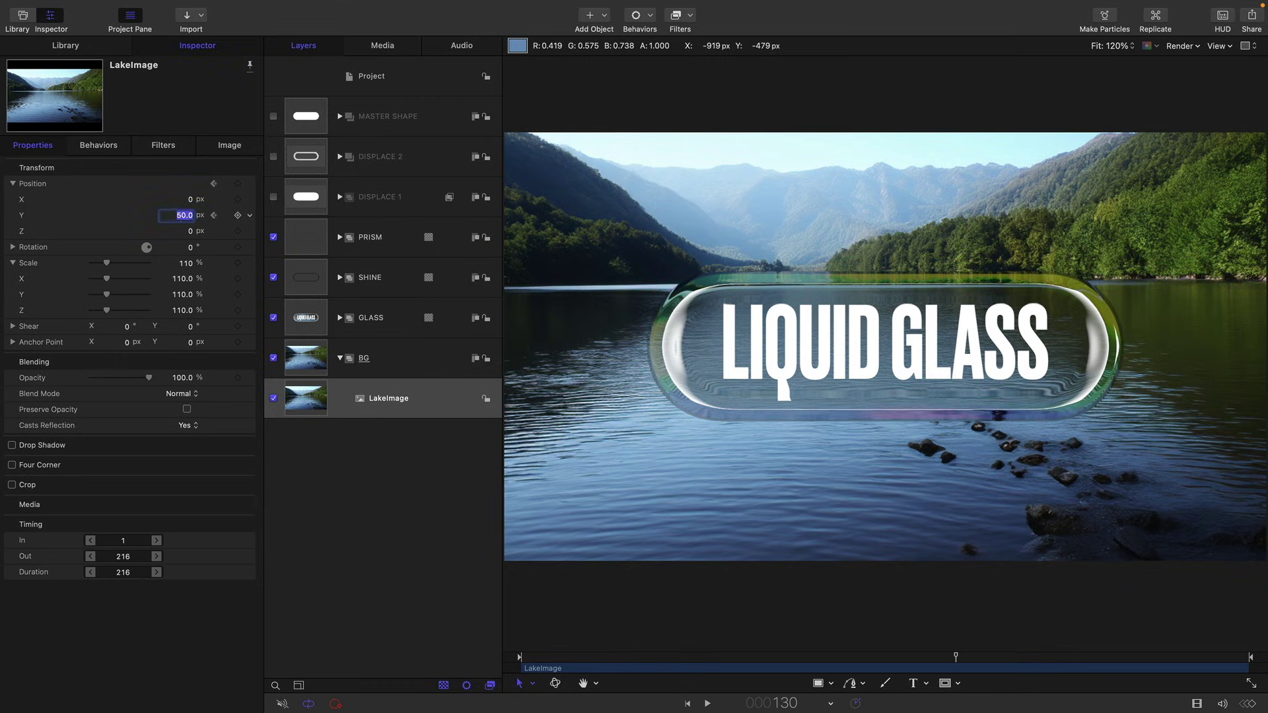
{"action": "type", "text": "-50.0"}
{"action": "key", "text": "Return"}
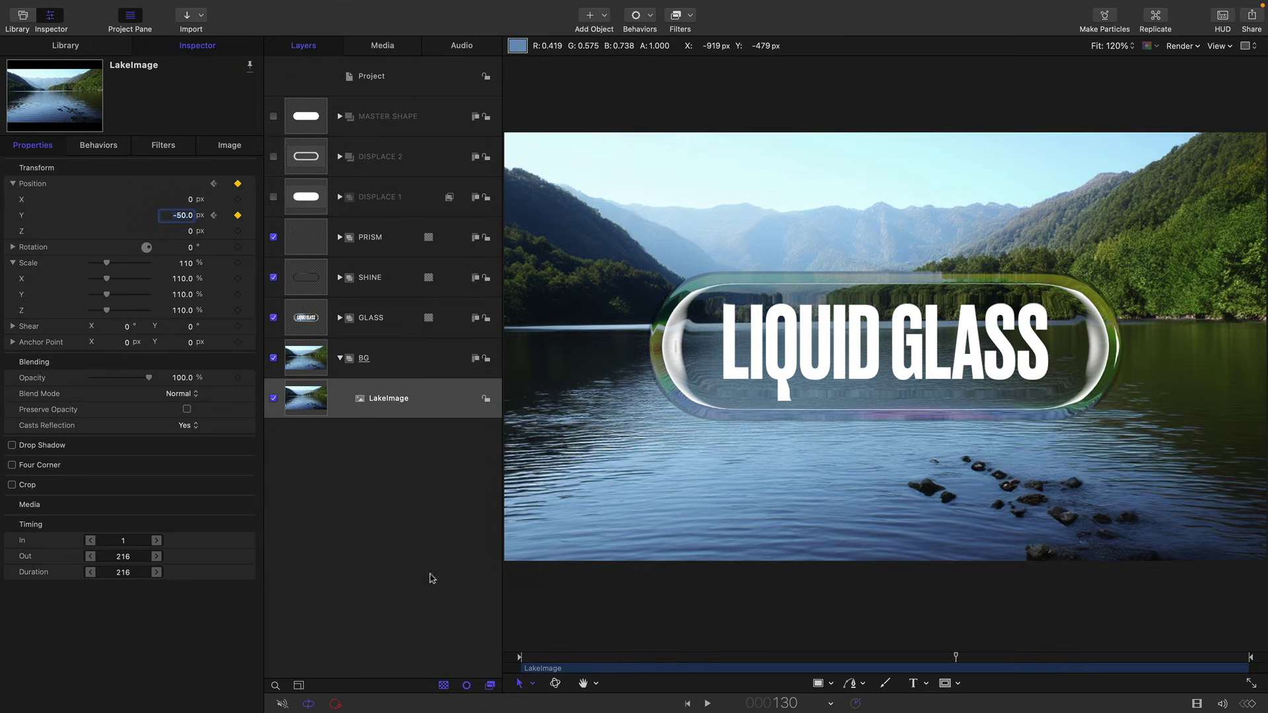
{"action": "key", "text": "End"}
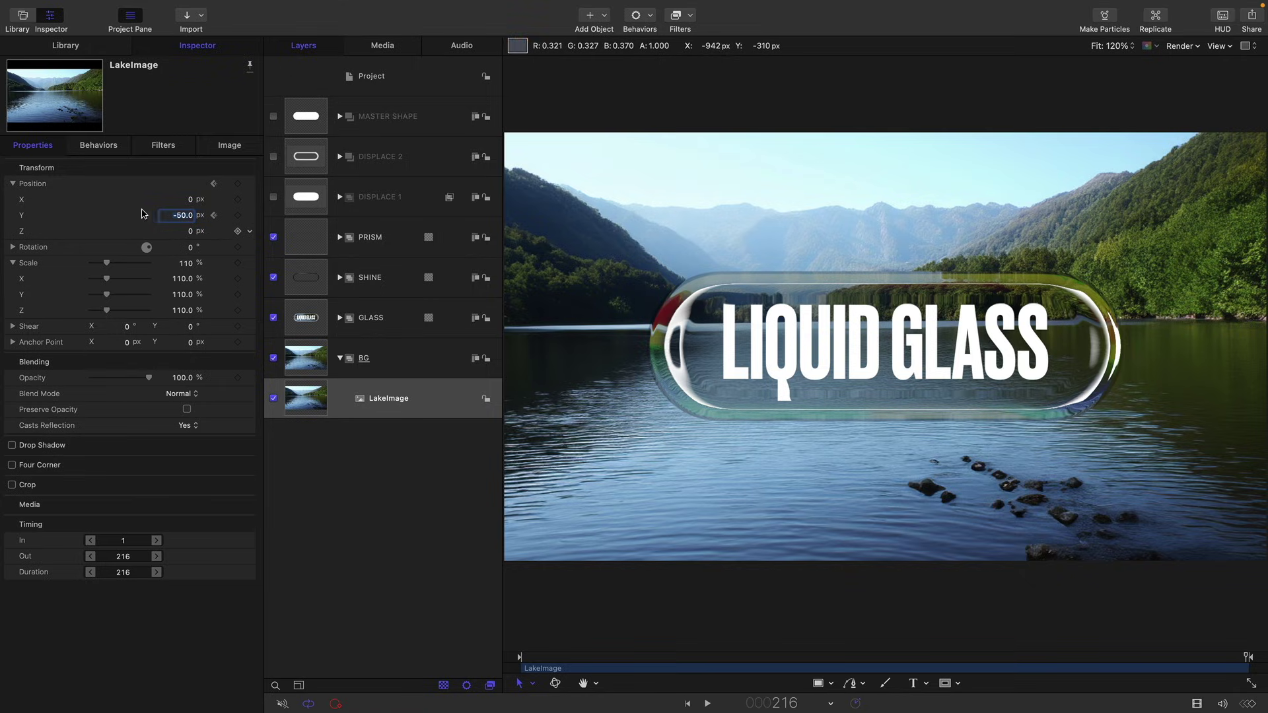
{"action": "type", "text": "0"}
{"action": "key", "text": "Return"}
- Apply Ease Both to all of LakeImage's Position Y keyframes, then replay from the start
{"action": "key", "text": "super+8"}
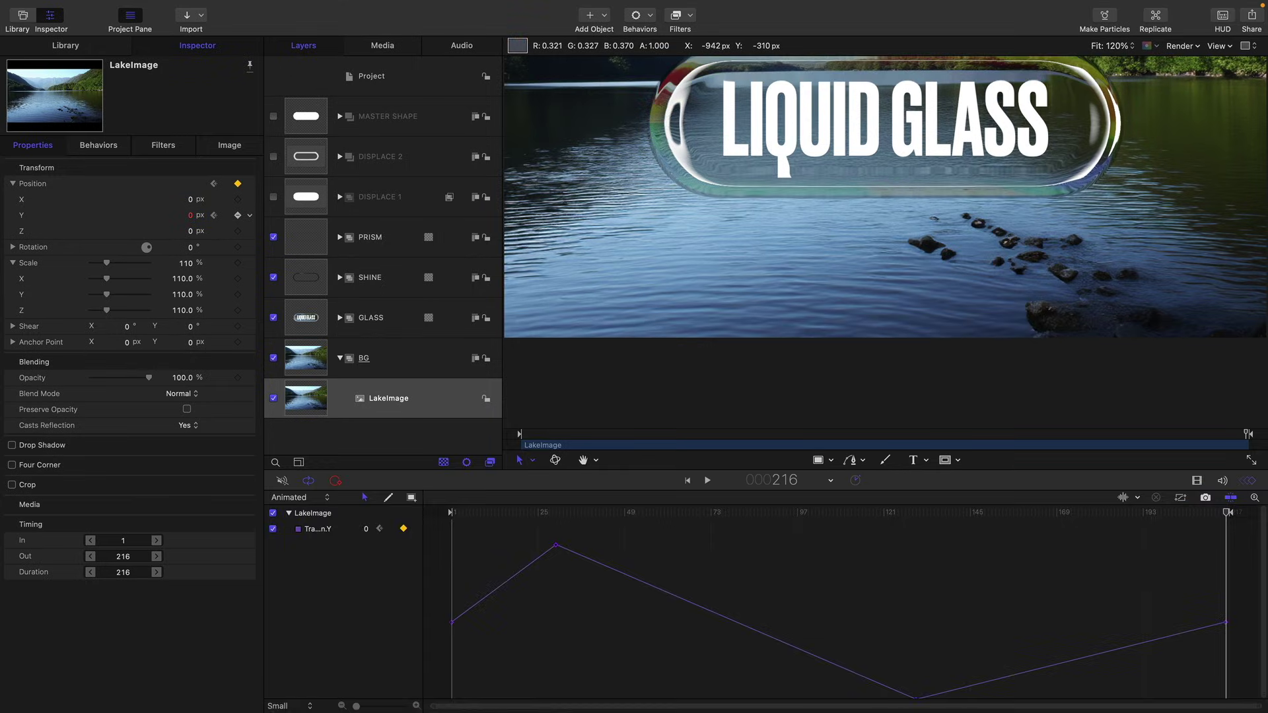
{"action": "key", "text": "super+a"}
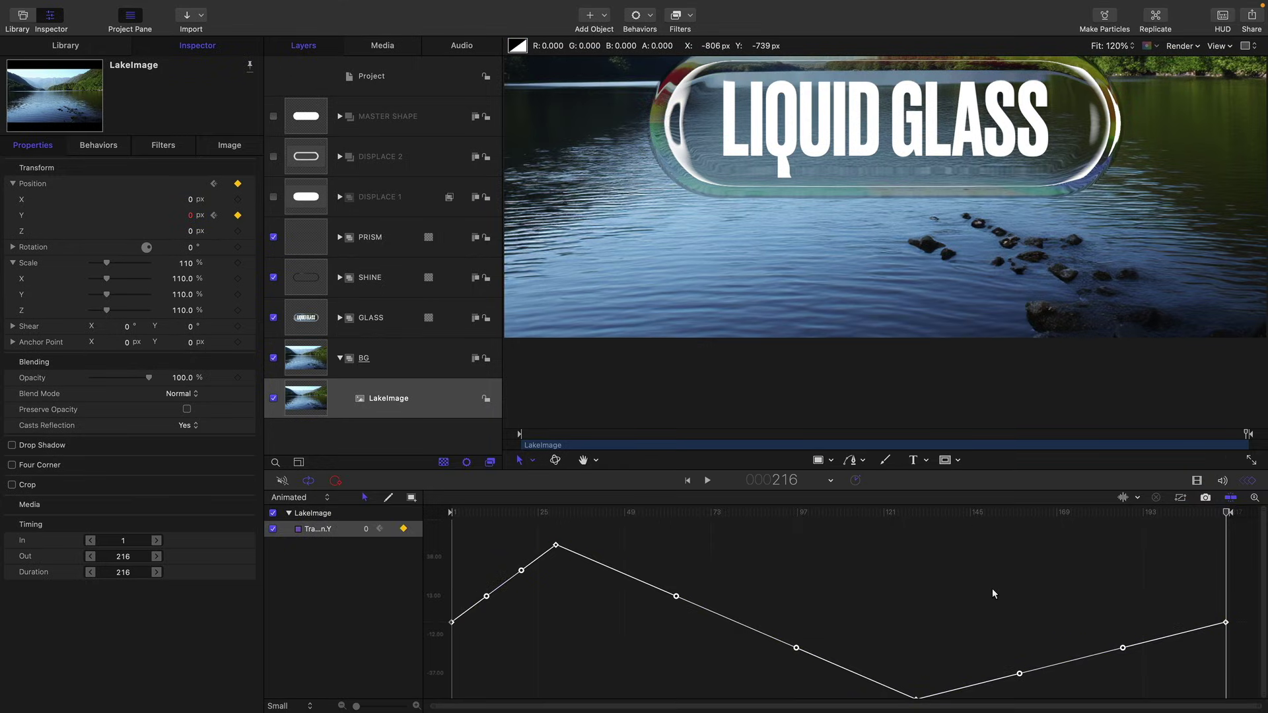
{"action": "right_click", "coordinate": [555, 545]}
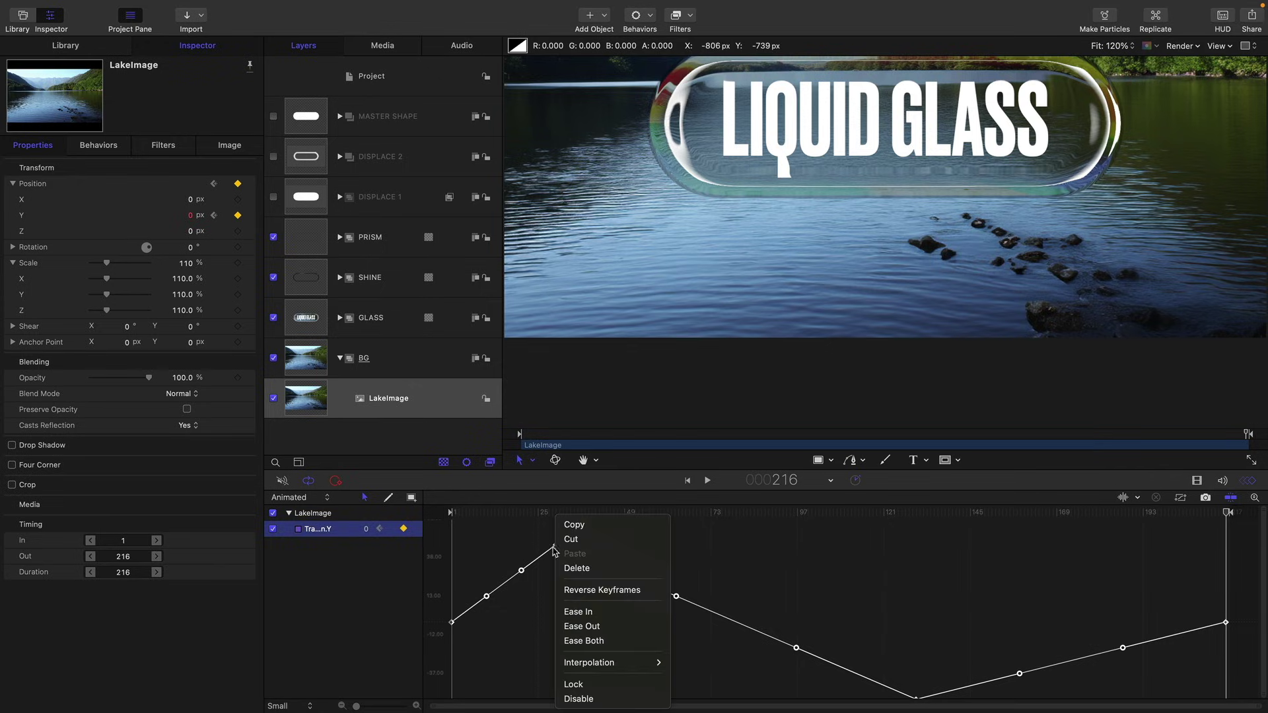
{"action": "left_click", "coordinate": [587, 642]}
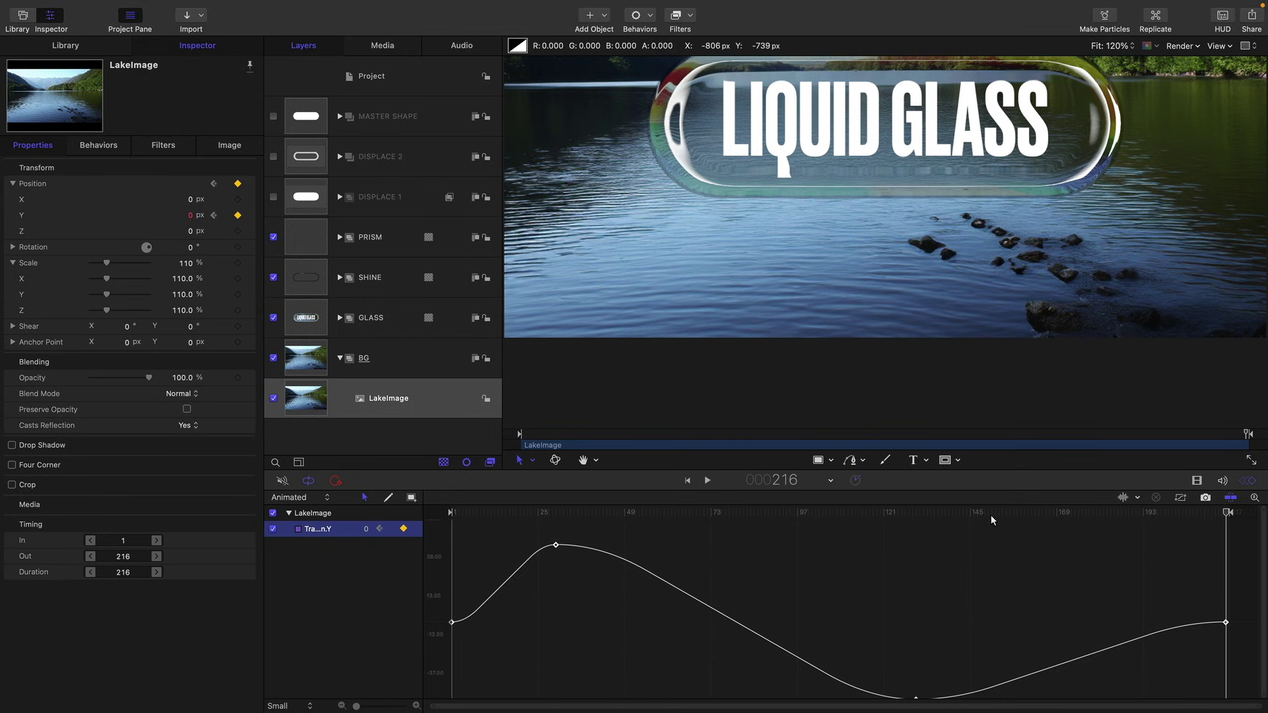
{"action": "key", "text": "super+8"}
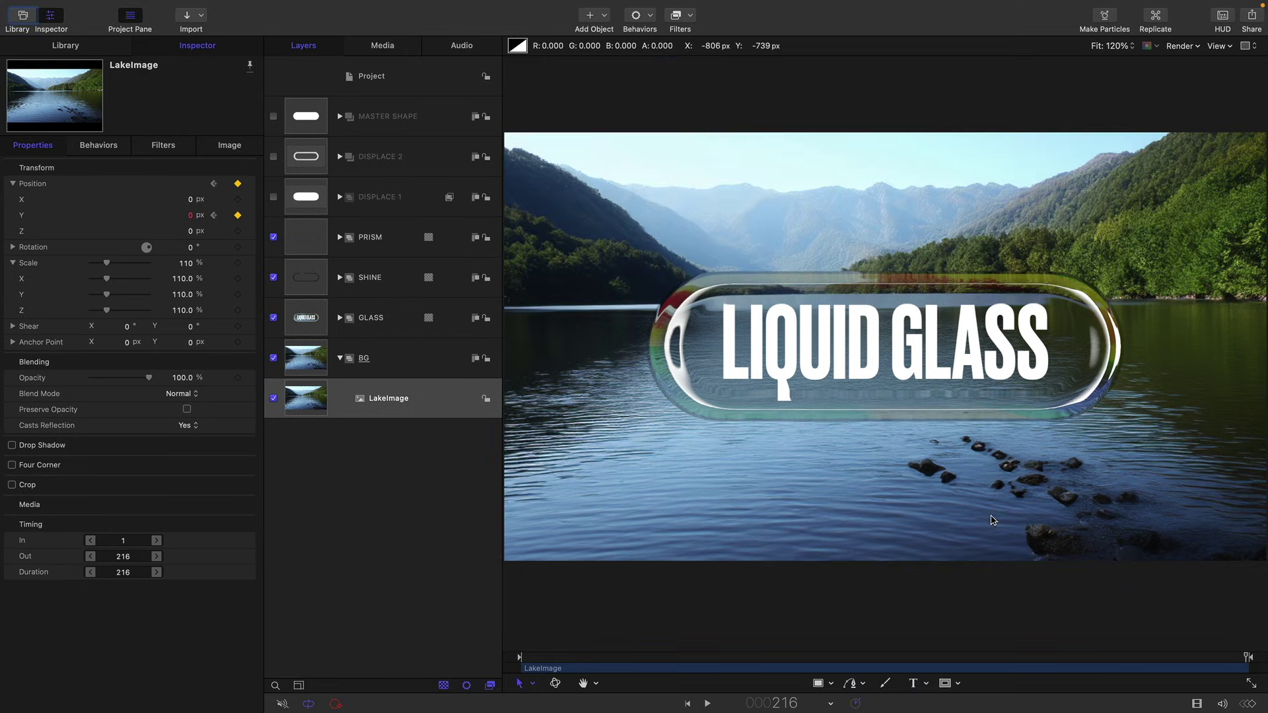
{"action": "left_click", "coordinate": [688, 704]}
{"action": "left_click", "coordinate": [708, 704]}
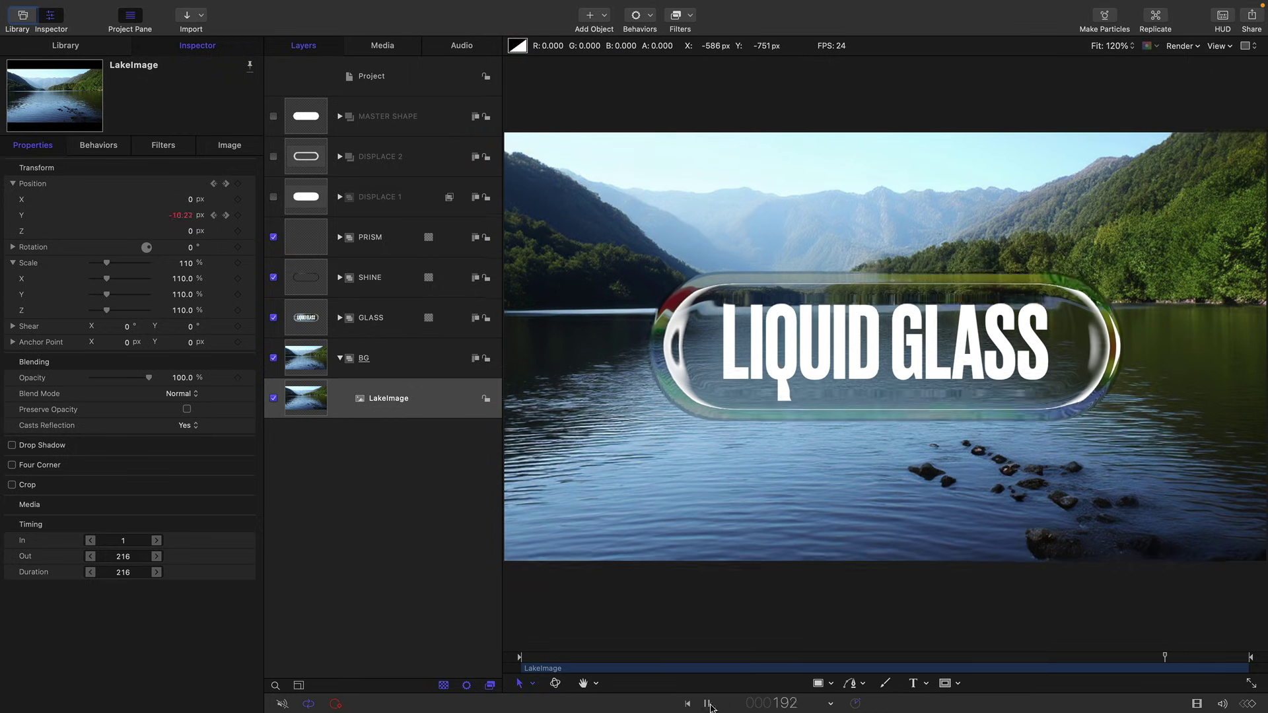
- Add a Bulge distortion to the Clone Layer inside GLASS > IMAGE
{"action": "left_click", "coordinate": [708, 704]}
{"action": "left_click", "coordinate": [339, 319]}
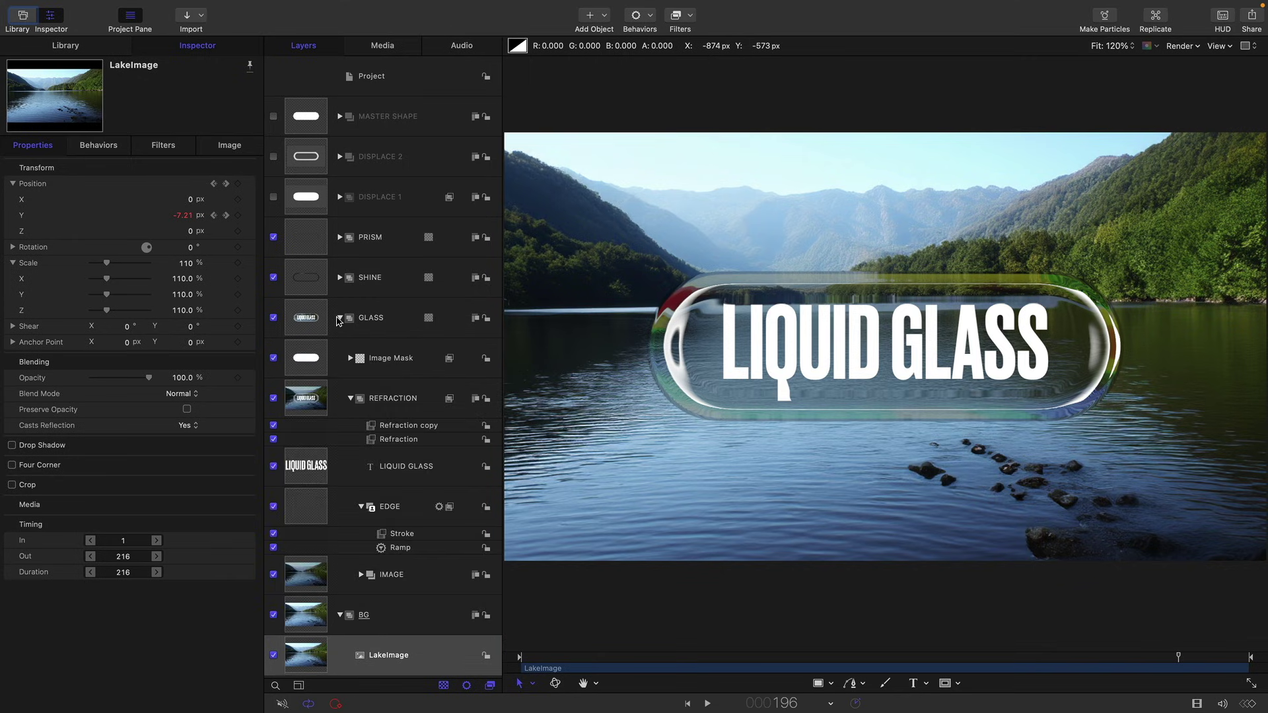
{"action": "left_click", "coordinate": [360, 575]}
{"action": "scroll", "coordinate": [362, 584], "scroll_direction": "down", "scroll_amount": 1}
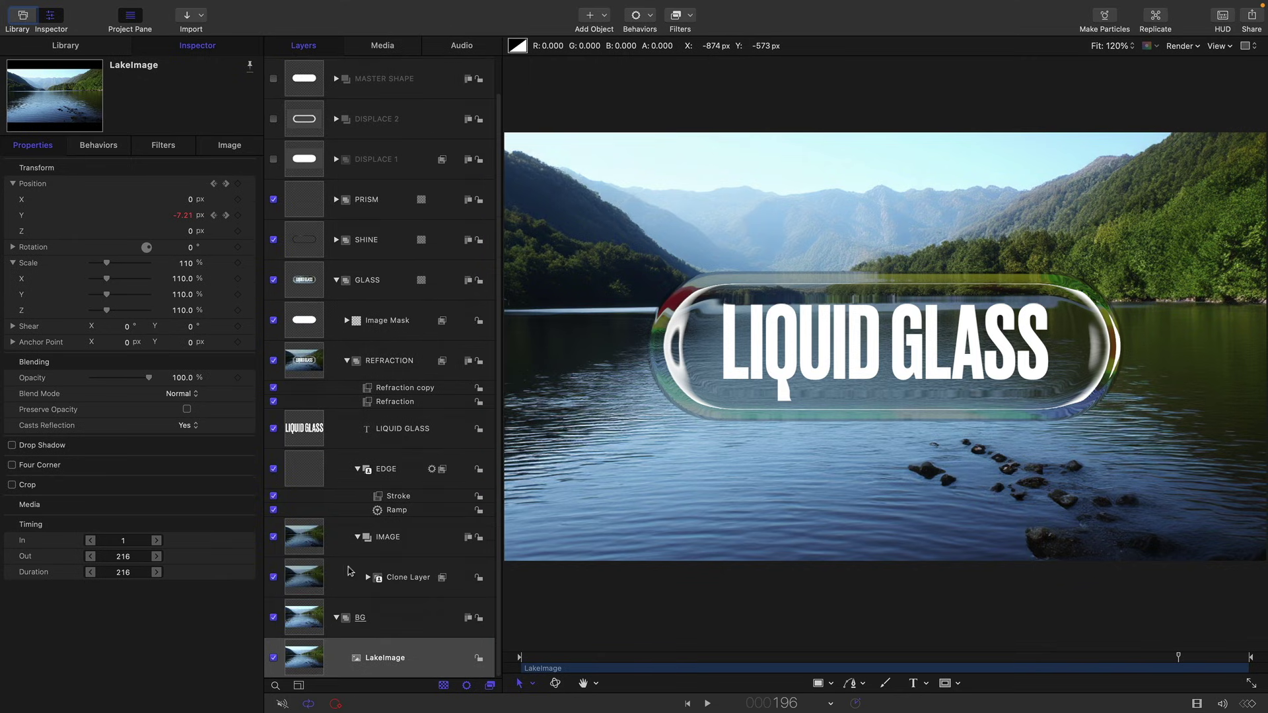
{"action": "left_click", "coordinate": [375, 579]}
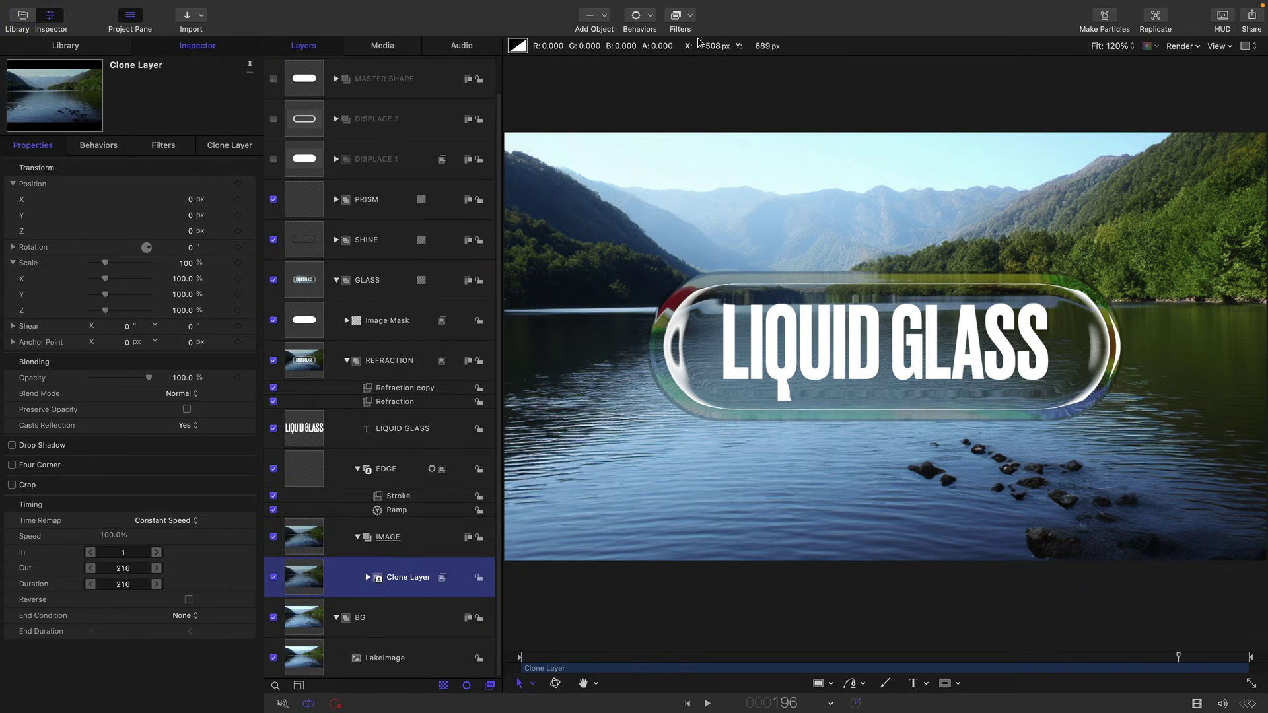
{"action": "left_click", "coordinate": [691, 18]}
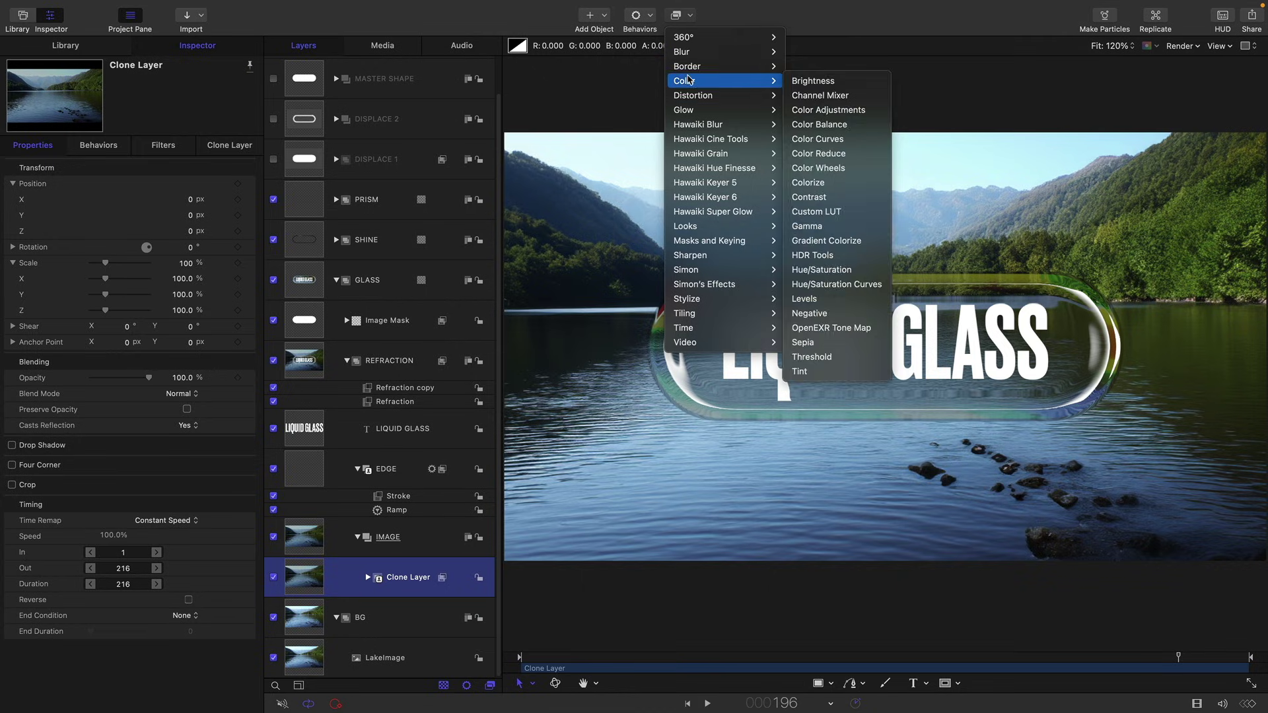
{"action": "mouse_move", "coordinate": [687, 99]}
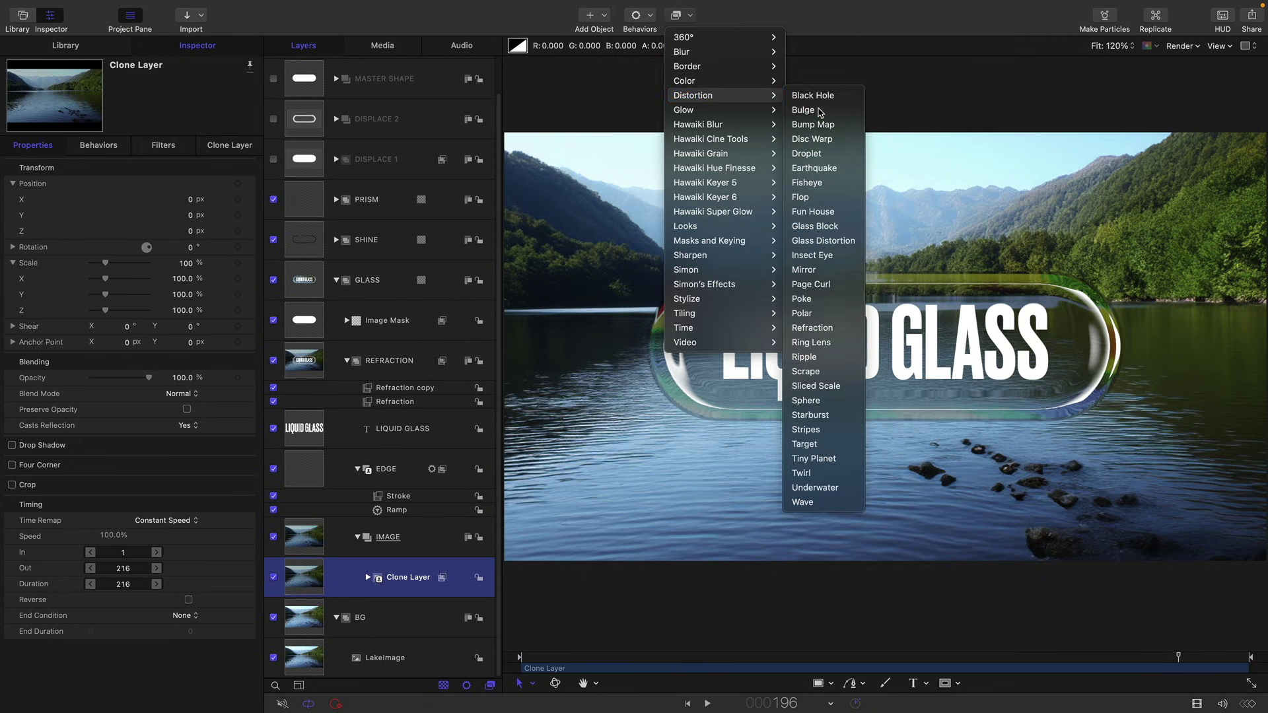
{"action": "left_click", "coordinate": [819, 110]}
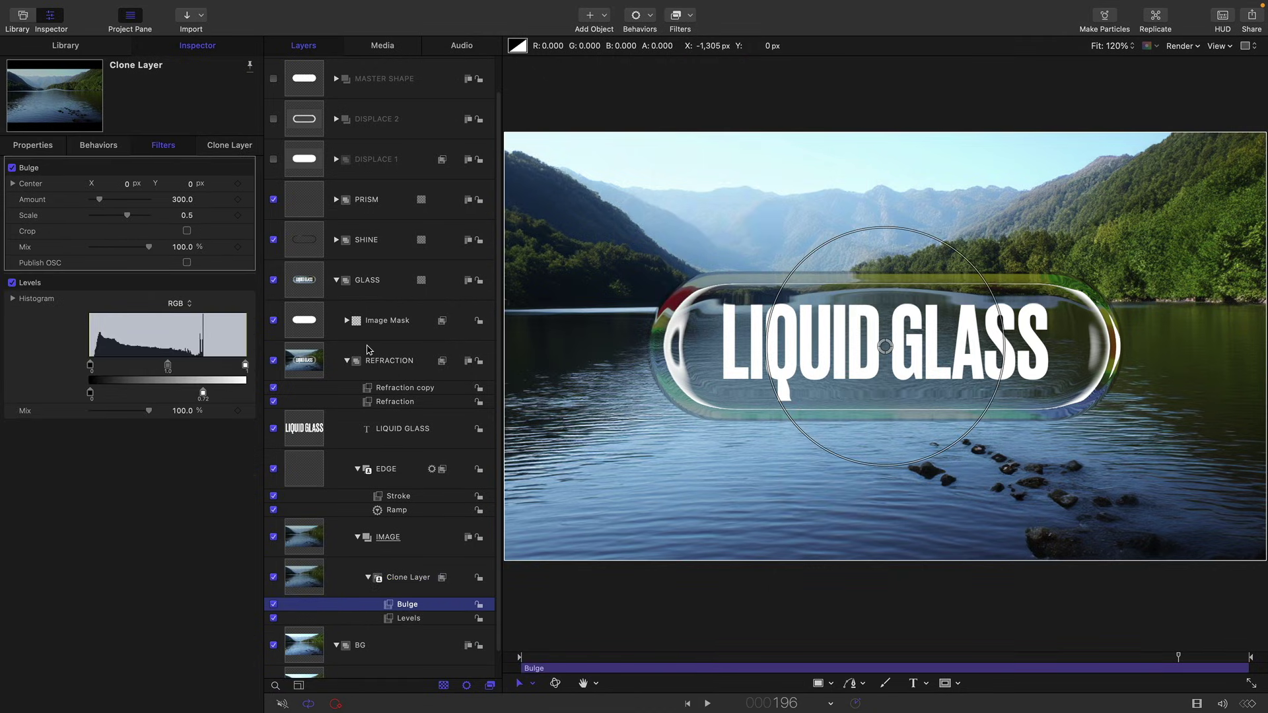
- Move the bulge centre below the text, set Amount to 960, and compare it on and off
{"action": "left_click_drag", "start_coordinate": [886, 349], "coordinate": [890, 417]}
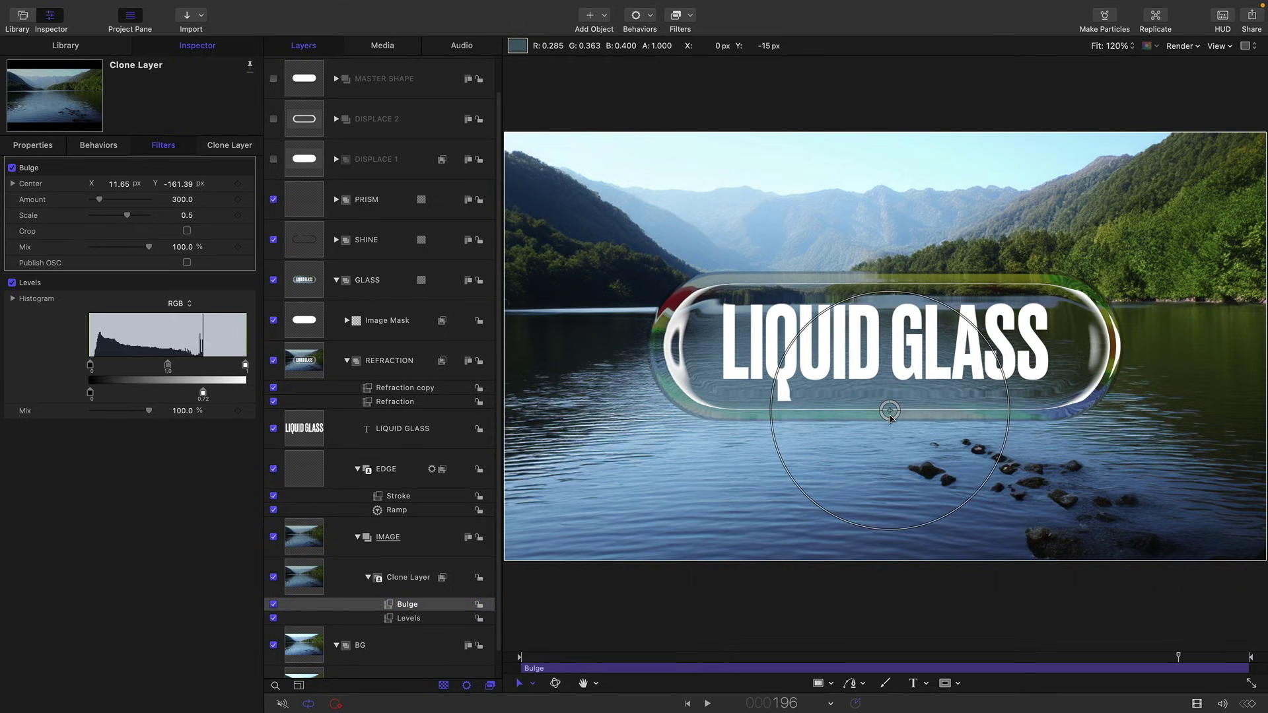
{"action": "left_click", "coordinate": [178, 200]}
{"action": "type", "text": "960"}
{"action": "key", "text": "Return"}
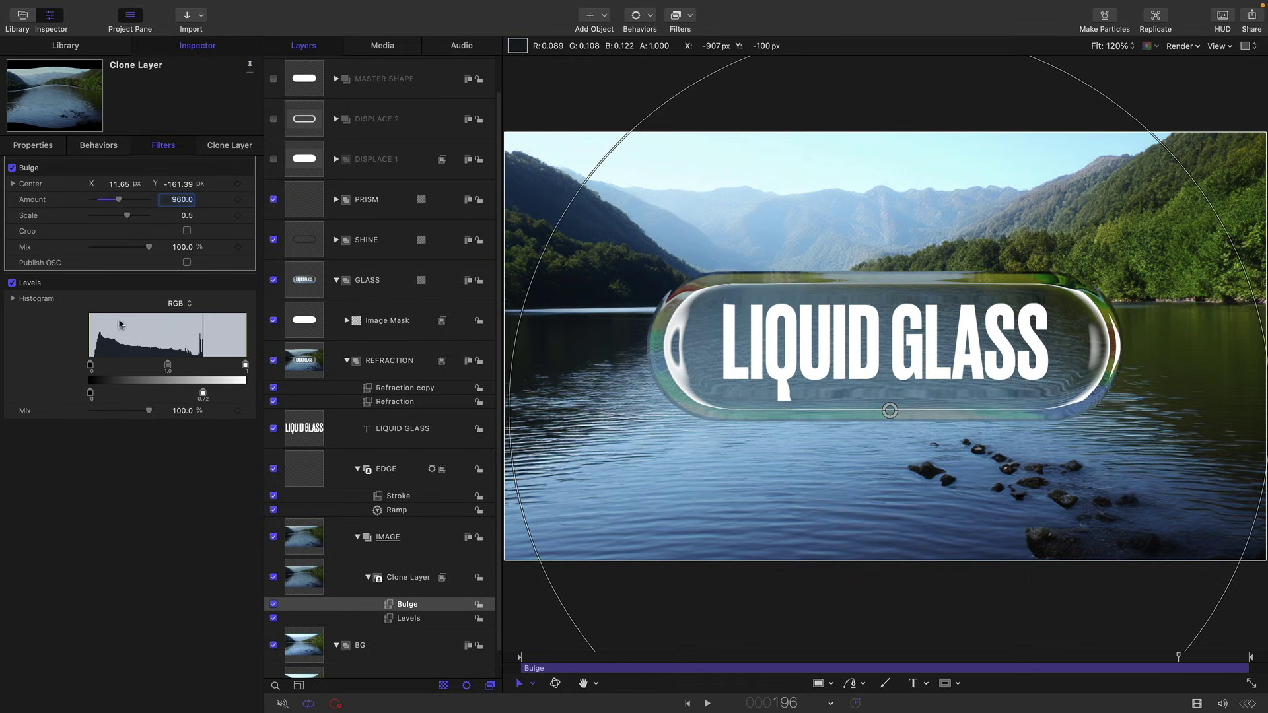
{"action": "left_click", "coordinate": [274, 605]}
{"action": "left_click", "coordinate": [274, 605]}
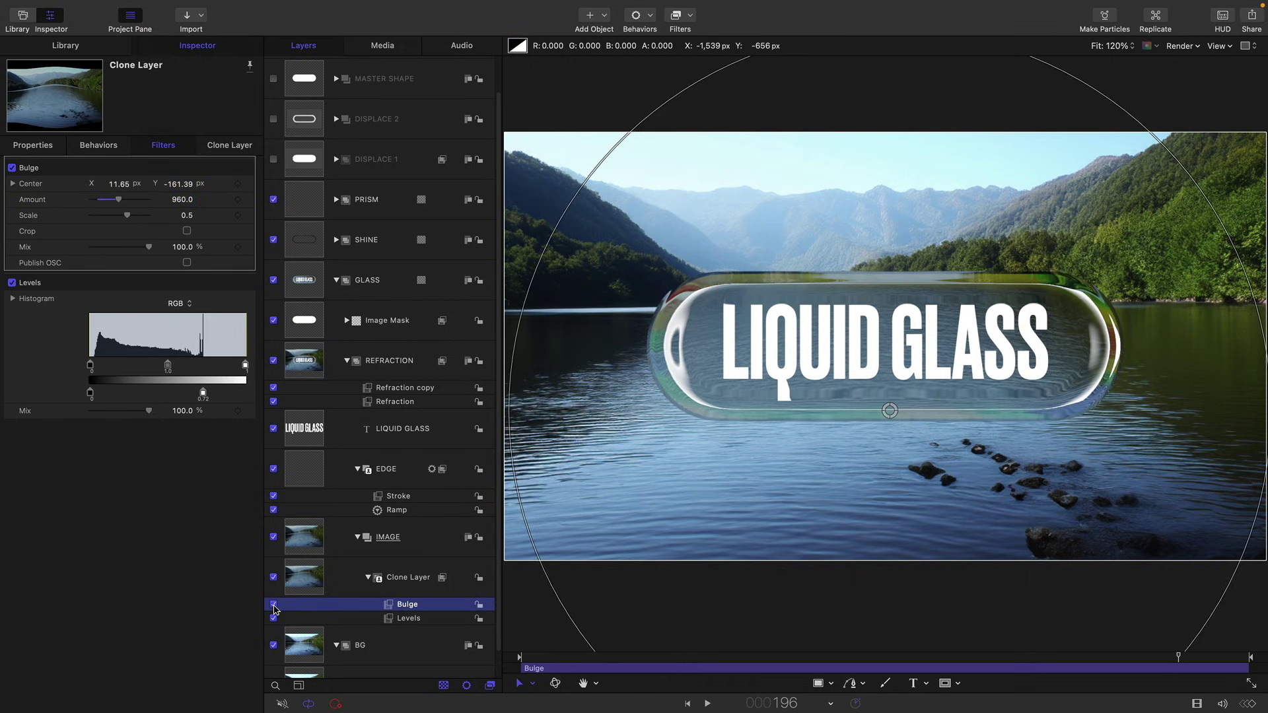
{"action": "left_click", "coordinate": [273, 604]}
{"action": "left_click", "coordinate": [274, 605]}
{"action": "left_click", "coordinate": [273, 605]}
{"action": "left_click", "coordinate": [273, 605]}
- Set the bulge Scale to 0.75 and preview the result
{"action": "left_click", "coordinate": [186, 215]}
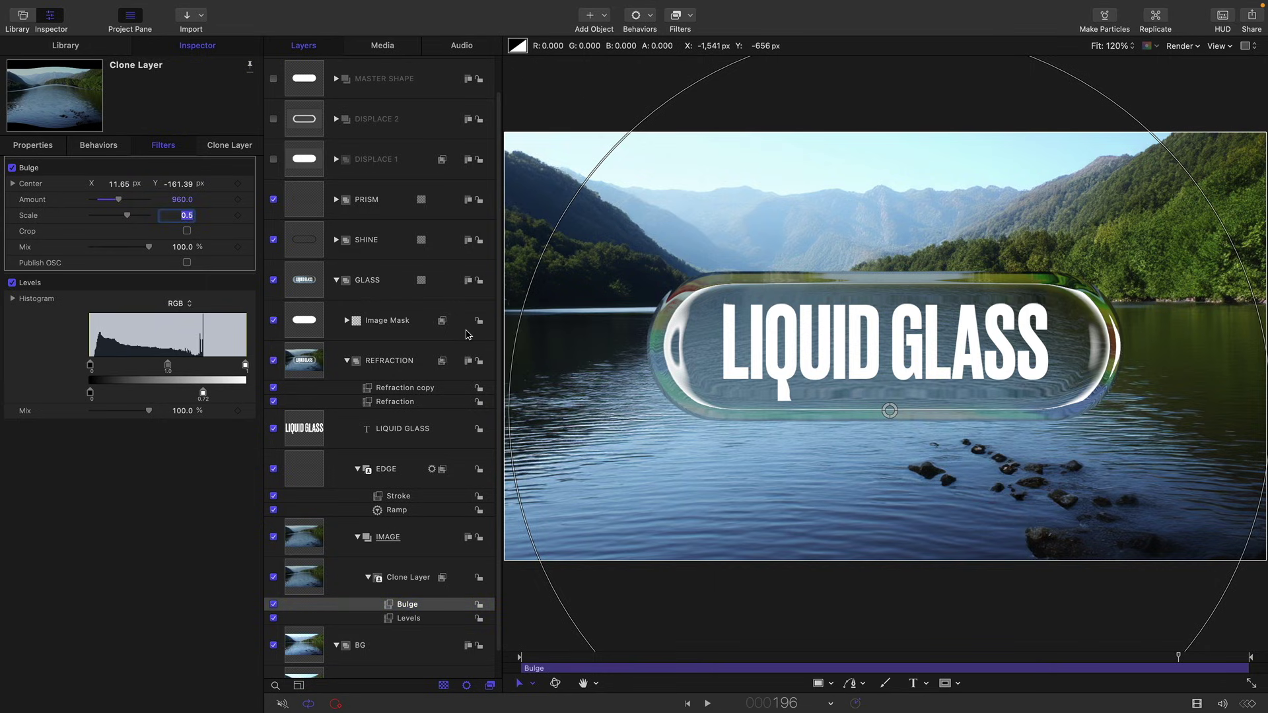
{"action": "key", "text": "BackSpace"}
{"action": "key", "text": "Return"}
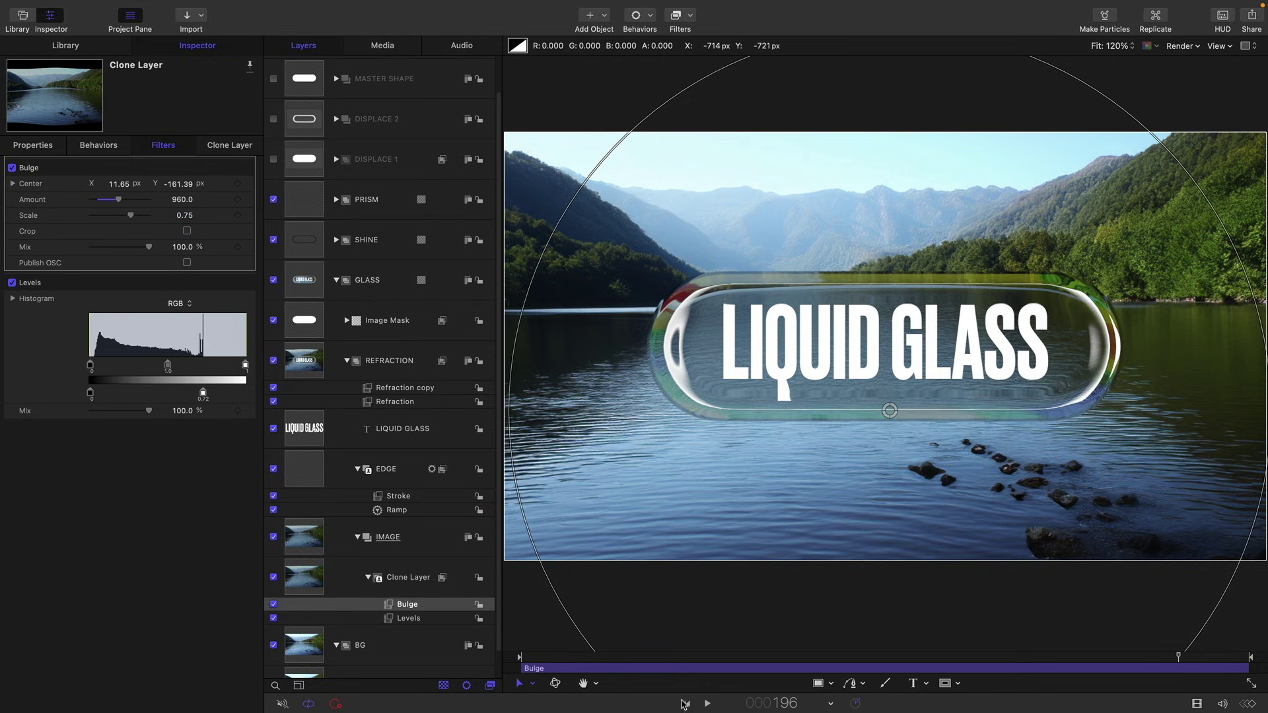
{"action": "left_click", "coordinate": [707, 704]}
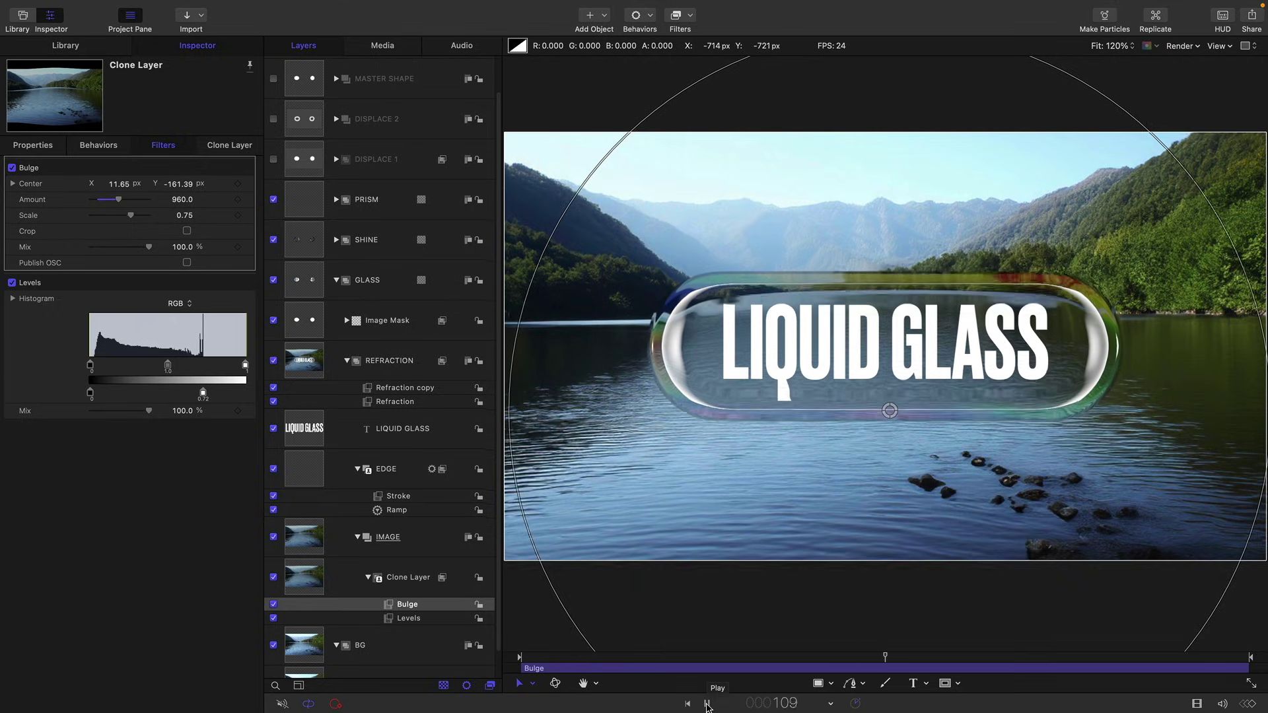
{"action": "key", "text": "space"}
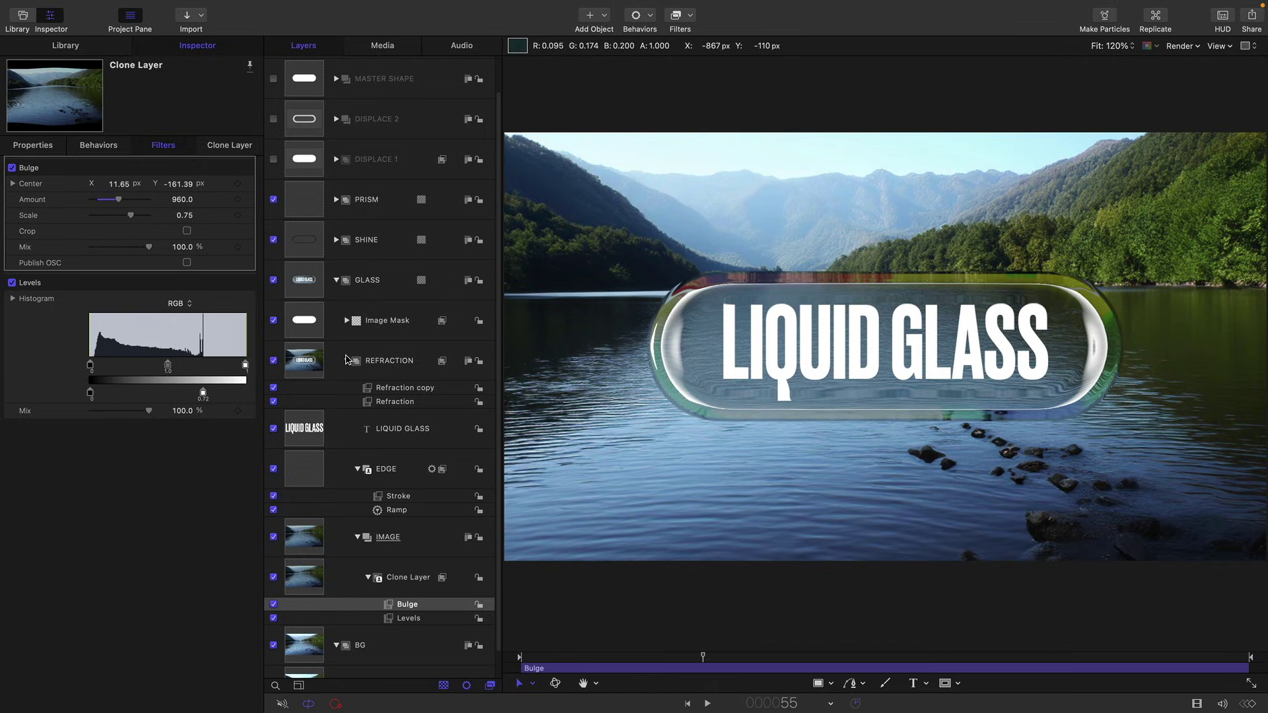
- Give LIQUID GLASS's Position Y an Overshoot from -240 with End Offset 150, then preview it
{"action": "left_click", "coordinate": [307, 422]}
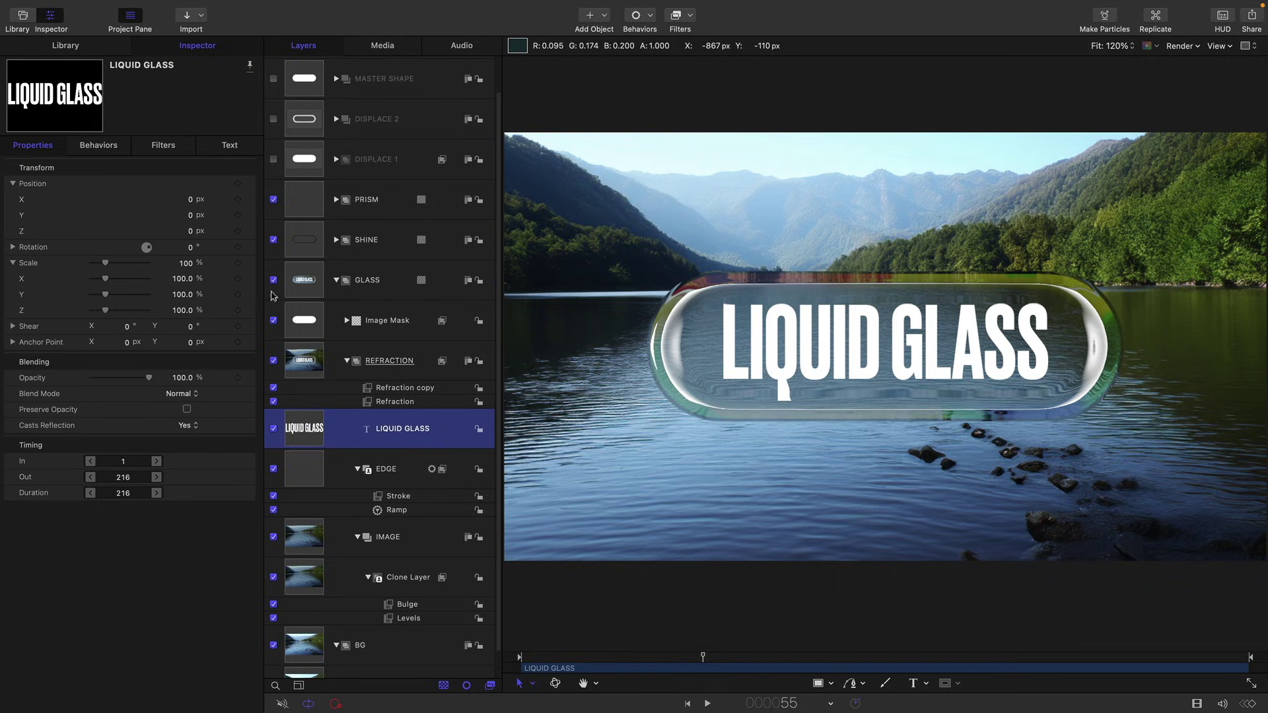
{"action": "left_click", "coordinate": [249, 216]}
{"action": "mouse_move", "coordinate": [288, 351]}
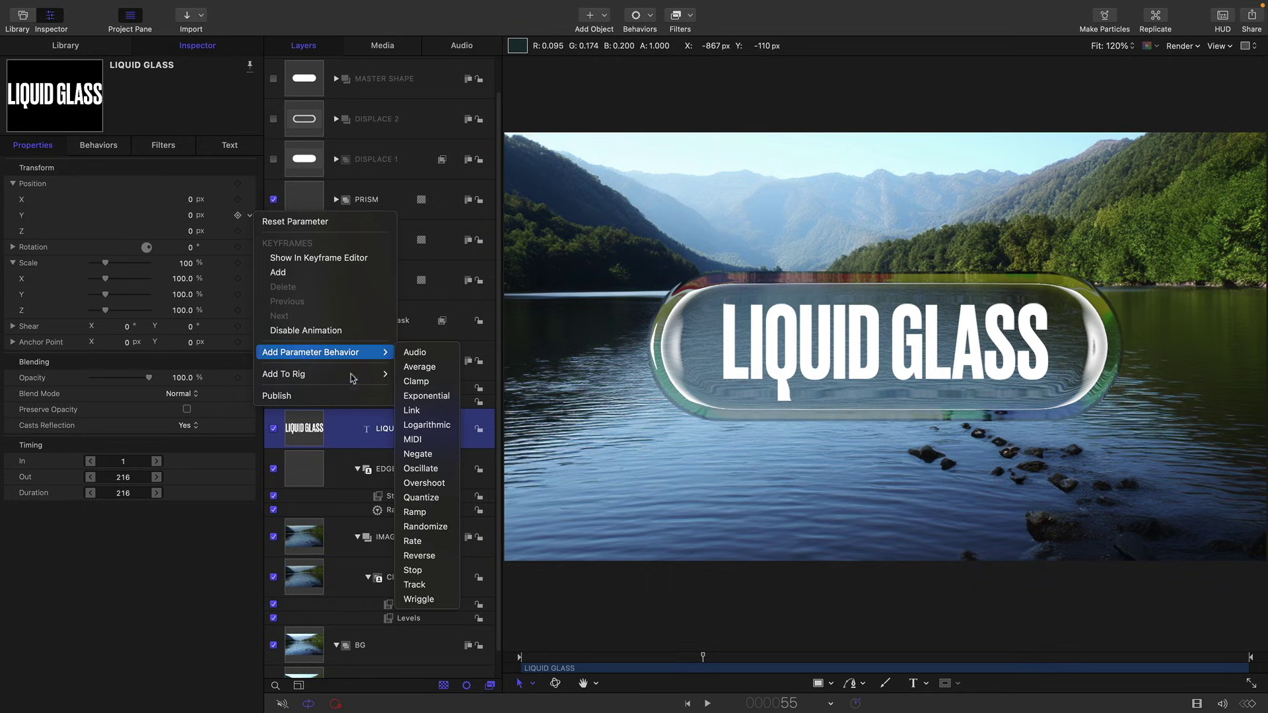
{"action": "left_click", "coordinate": [424, 483]}
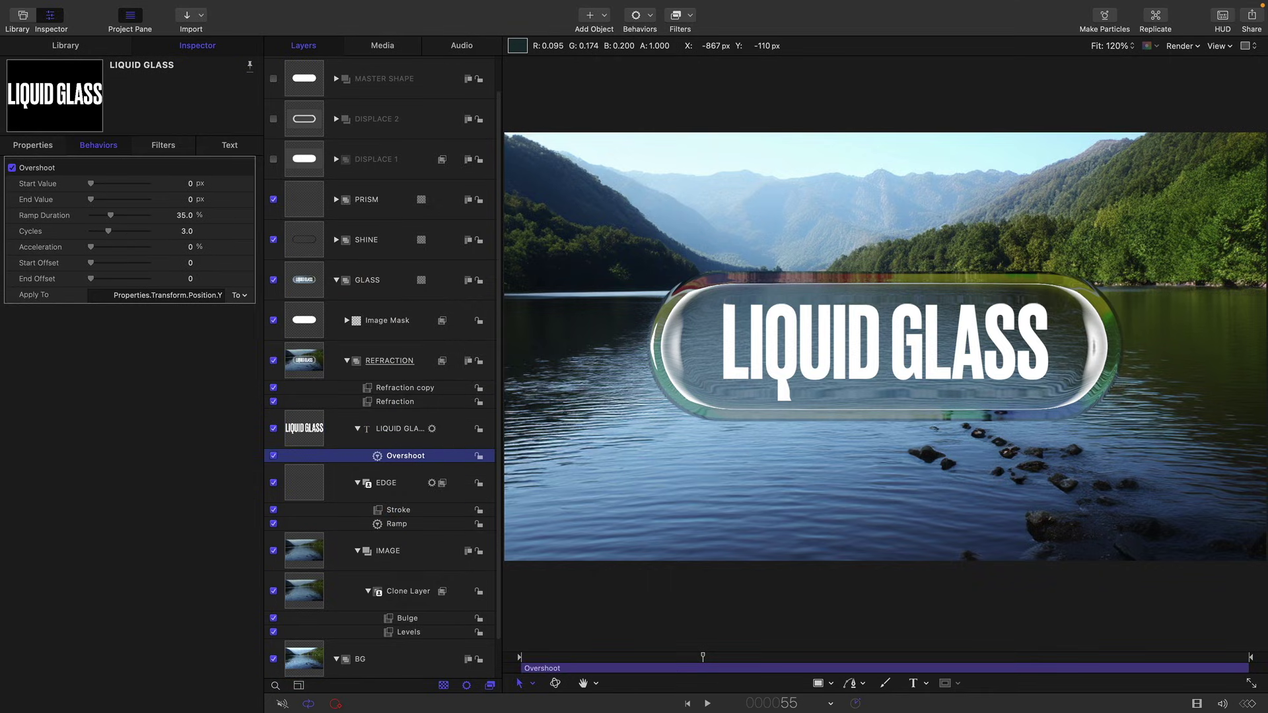
{"action": "left_click", "coordinate": [192, 184]}
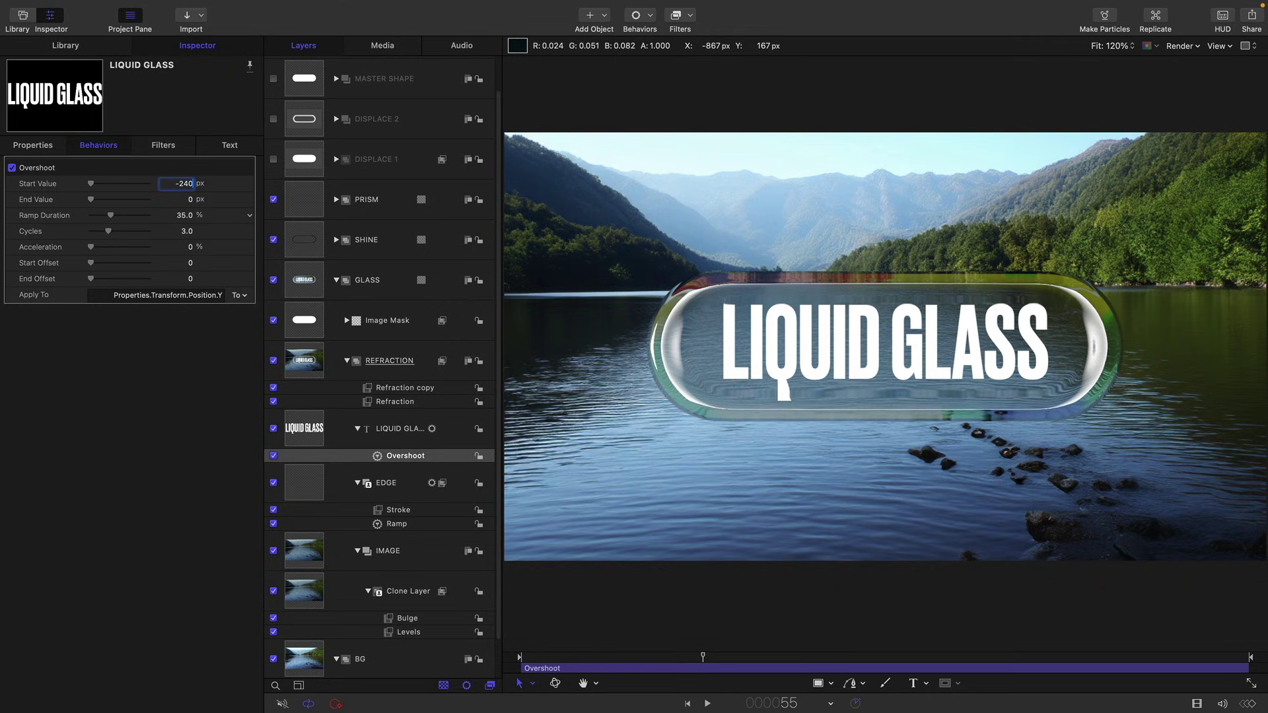
{"action": "type", "text": "-240"}
{"action": "key", "text": "Return"}
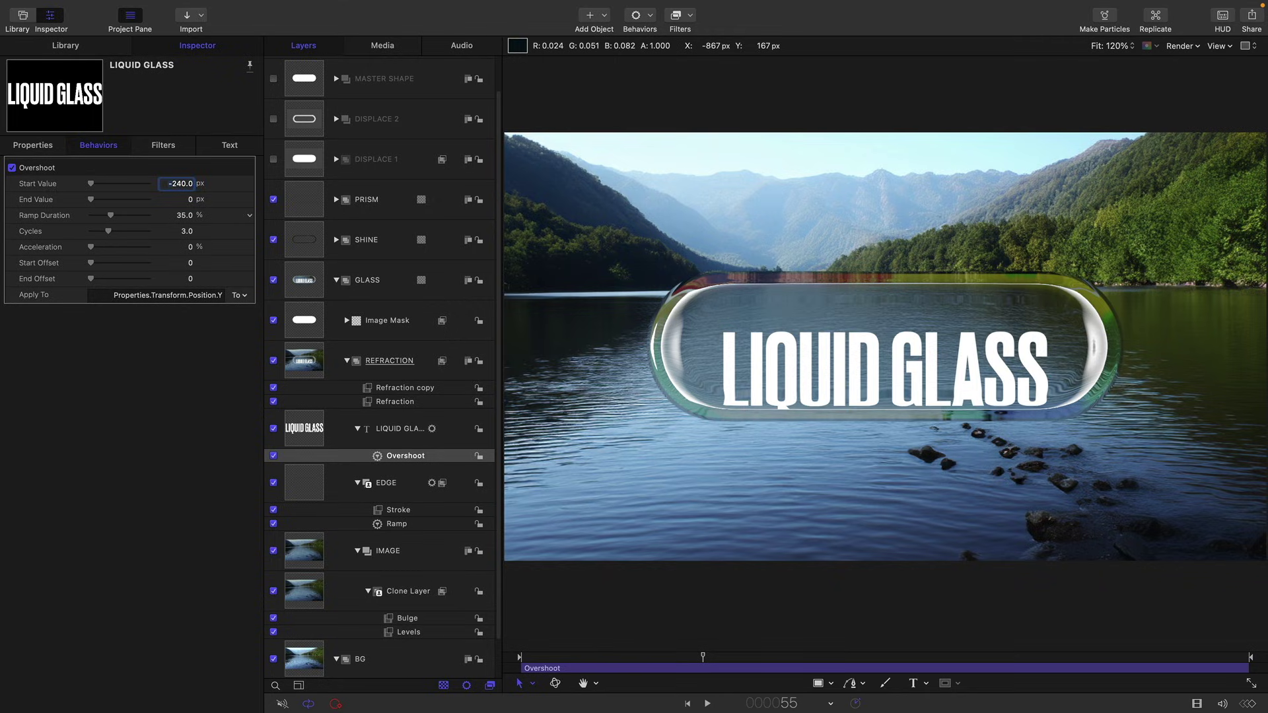
{"action": "left_click", "coordinate": [188, 279]}
{"action": "type", "text": "150"}
{"action": "key", "text": "Return"}
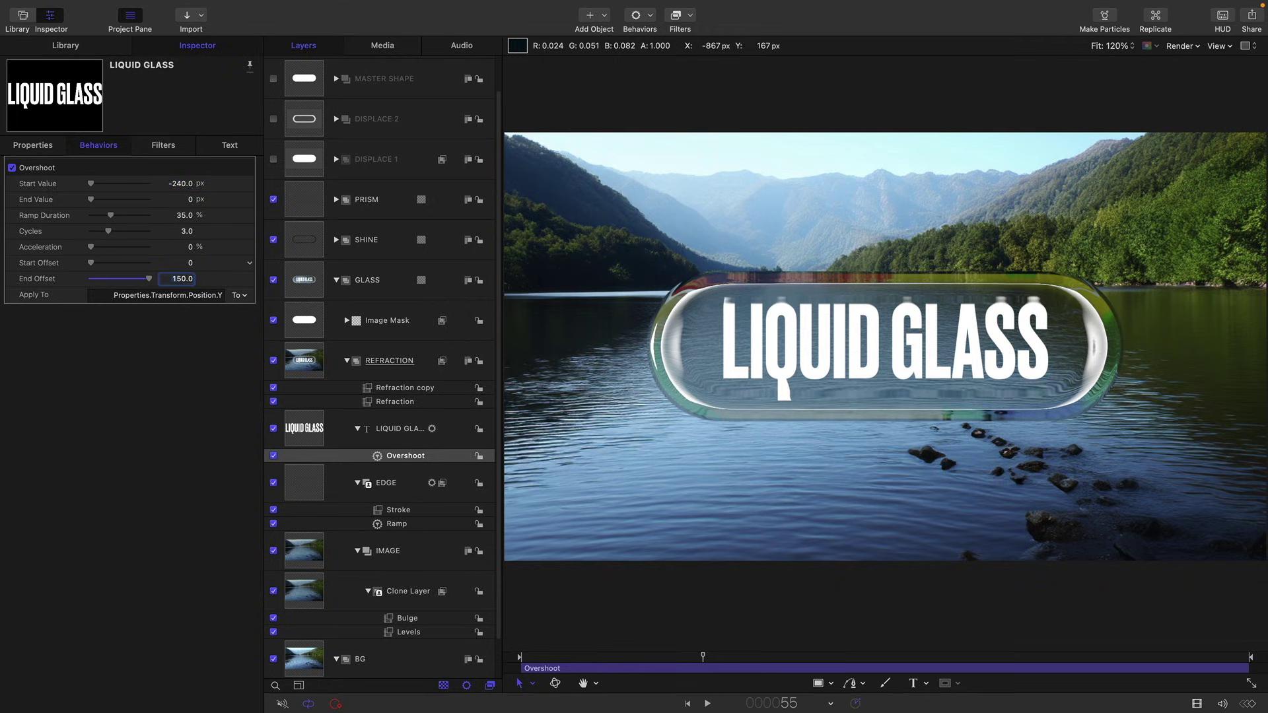
{"action": "left_click", "coordinate": [687, 704]}
{"action": "left_click", "coordinate": [705, 704]}
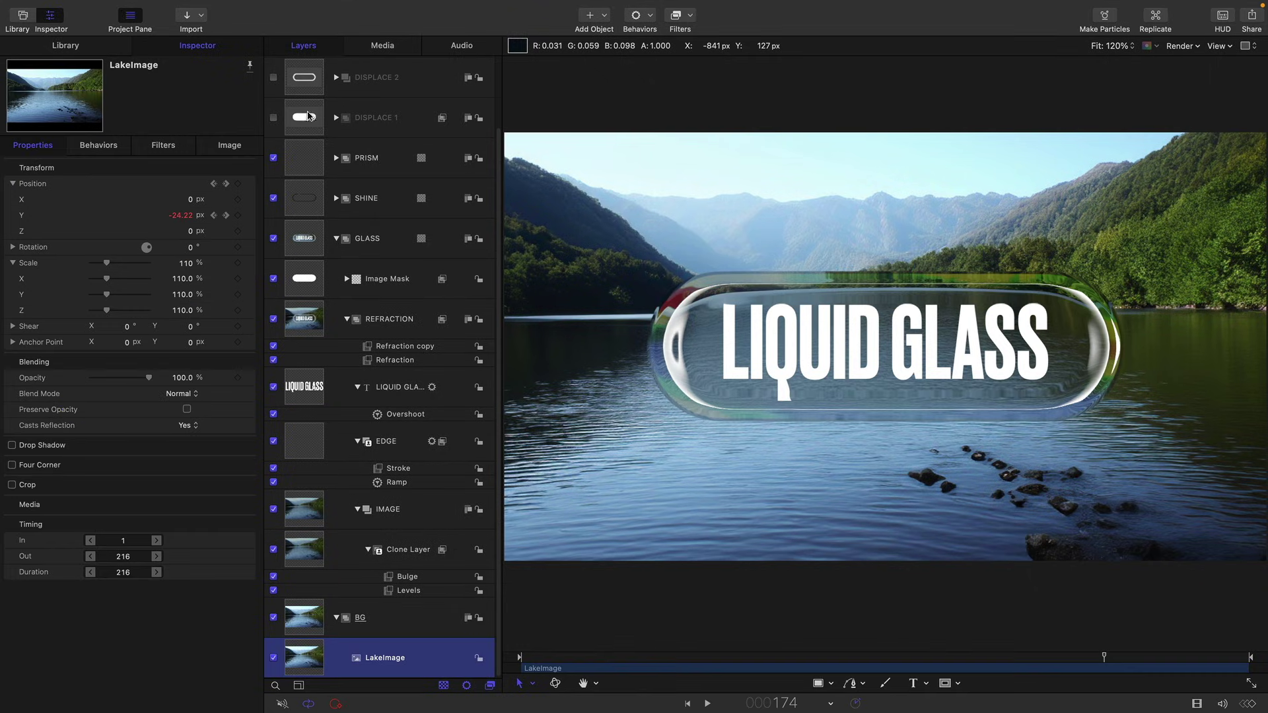
- Replace the lake background with Office.jpg and preview the animation over it
{"action": "left_click", "coordinate": [335, 239]}
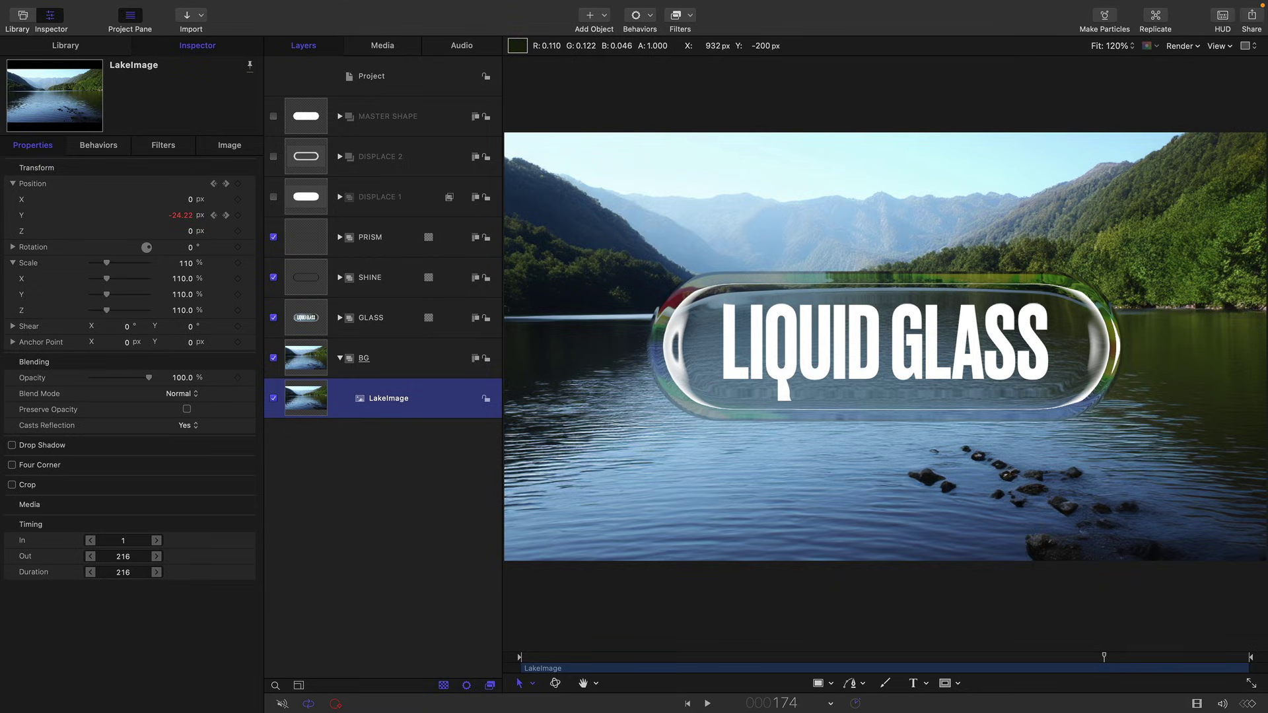
{"action": "left_click_drag", "start_coordinate": [297, 397], "coordinate": [298, 397]}
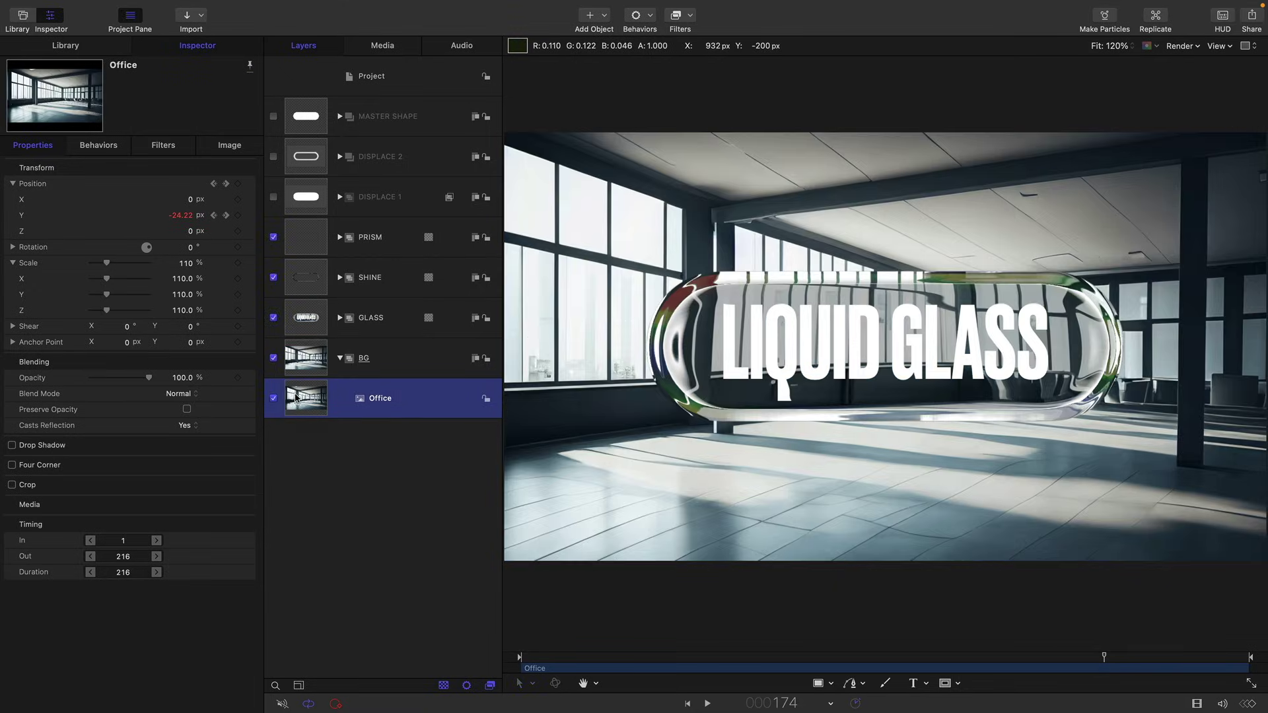
{"action": "left_click", "coordinate": [688, 703]}
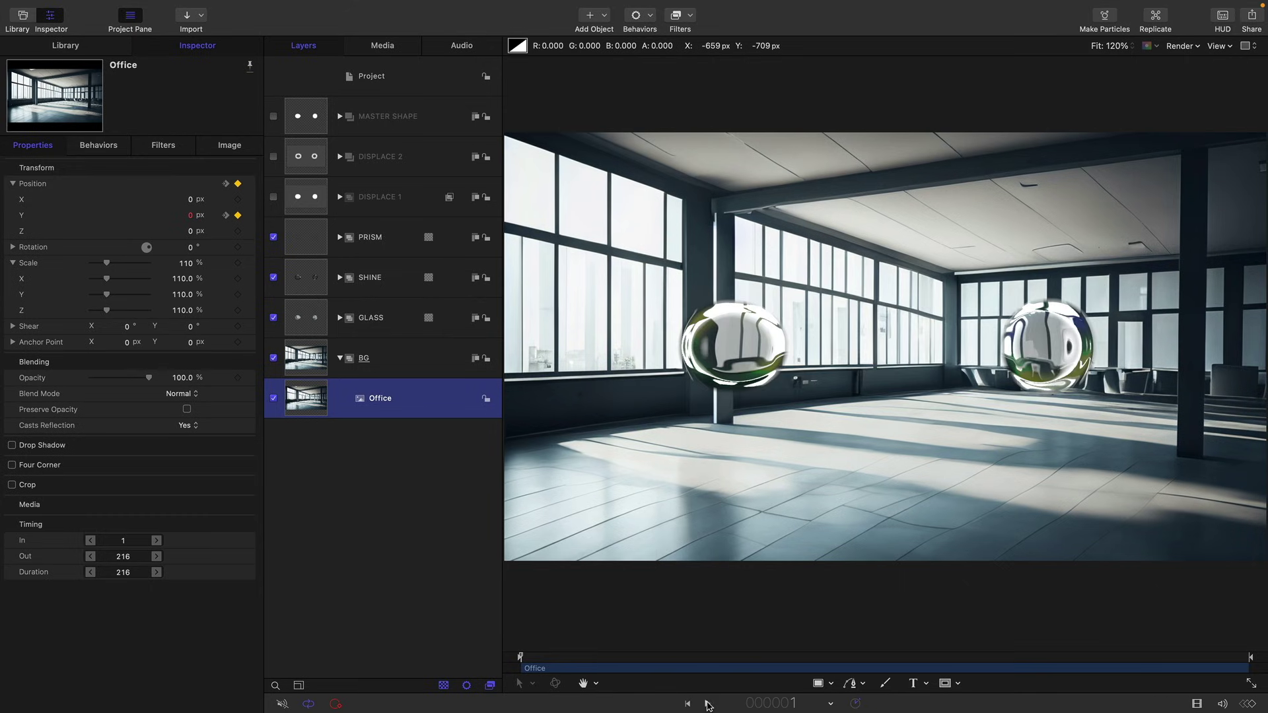
{"action": "key", "text": "space"}
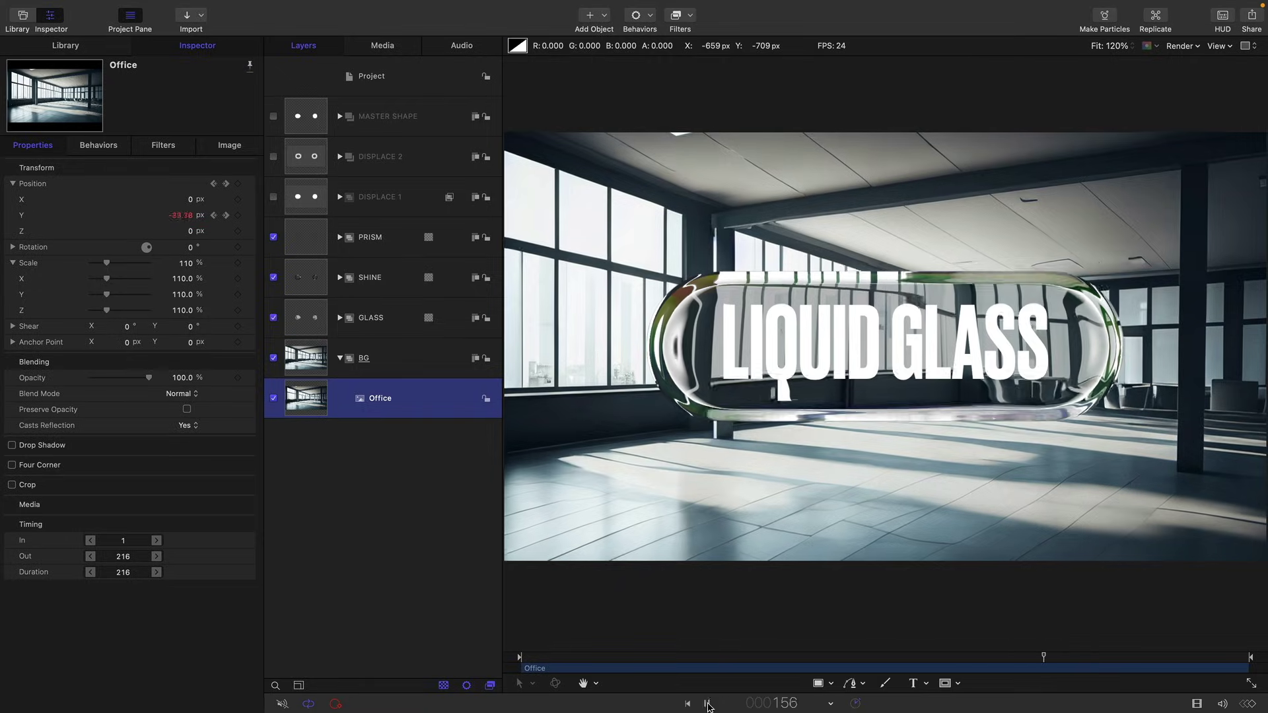
{"action": "left_click", "coordinate": [706, 703]}
- Swap the background to the sunset photo pexels-pixabay-247195 at 53% scale and preview
{"action": "left_click_drag", "start_coordinate": [957, 634], "coordinate": [396, 398]}
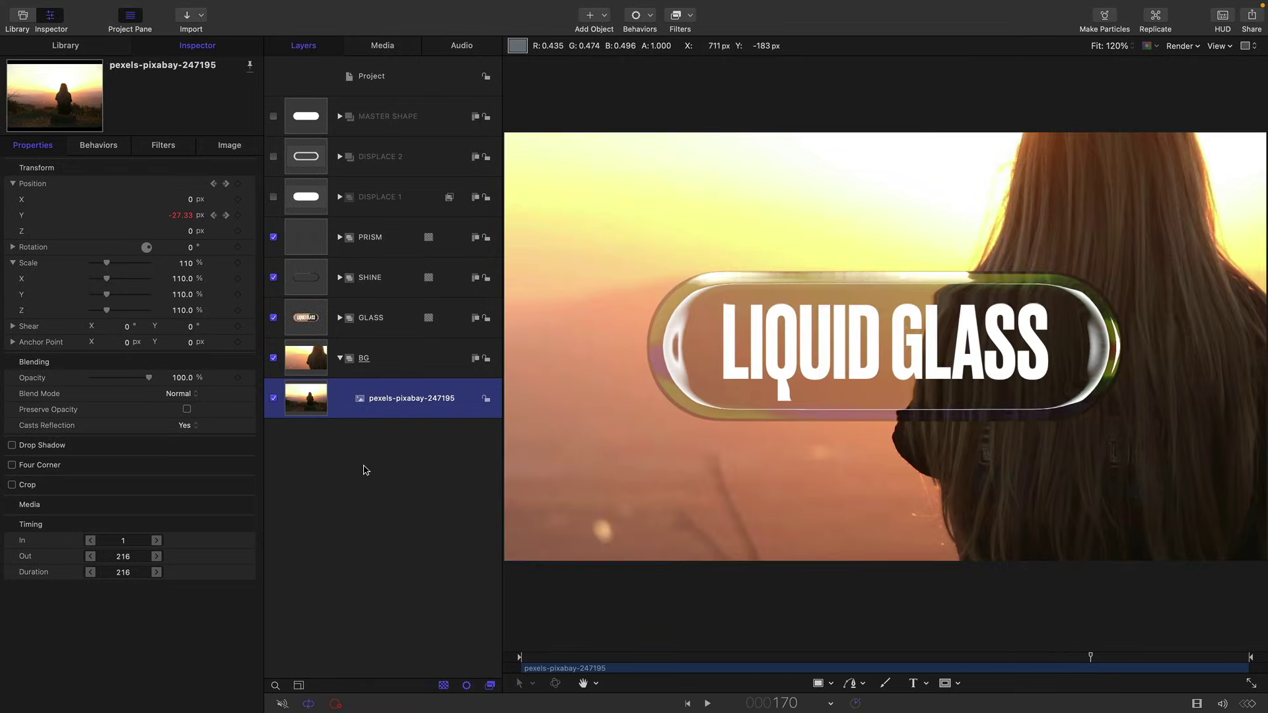
{"action": "left_click_drag", "start_coordinate": [187, 264], "coordinate": [188, 263]}
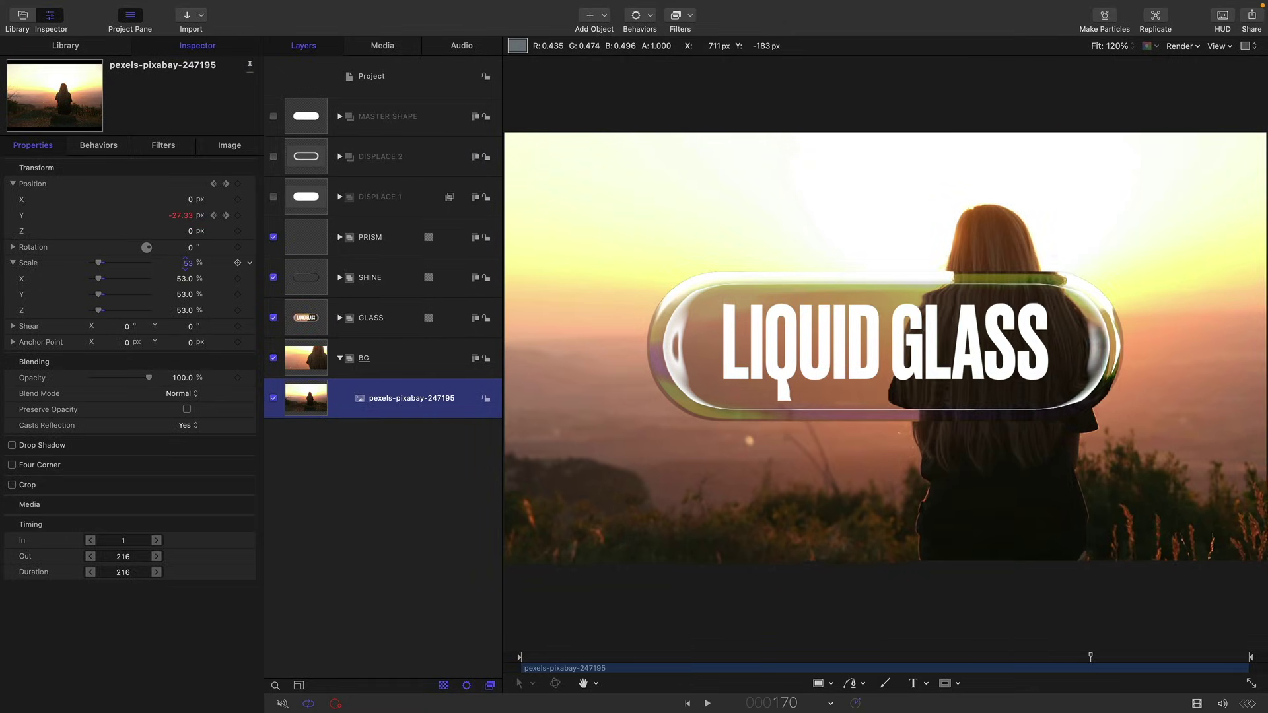
{"action": "left_click", "coordinate": [708, 704]}
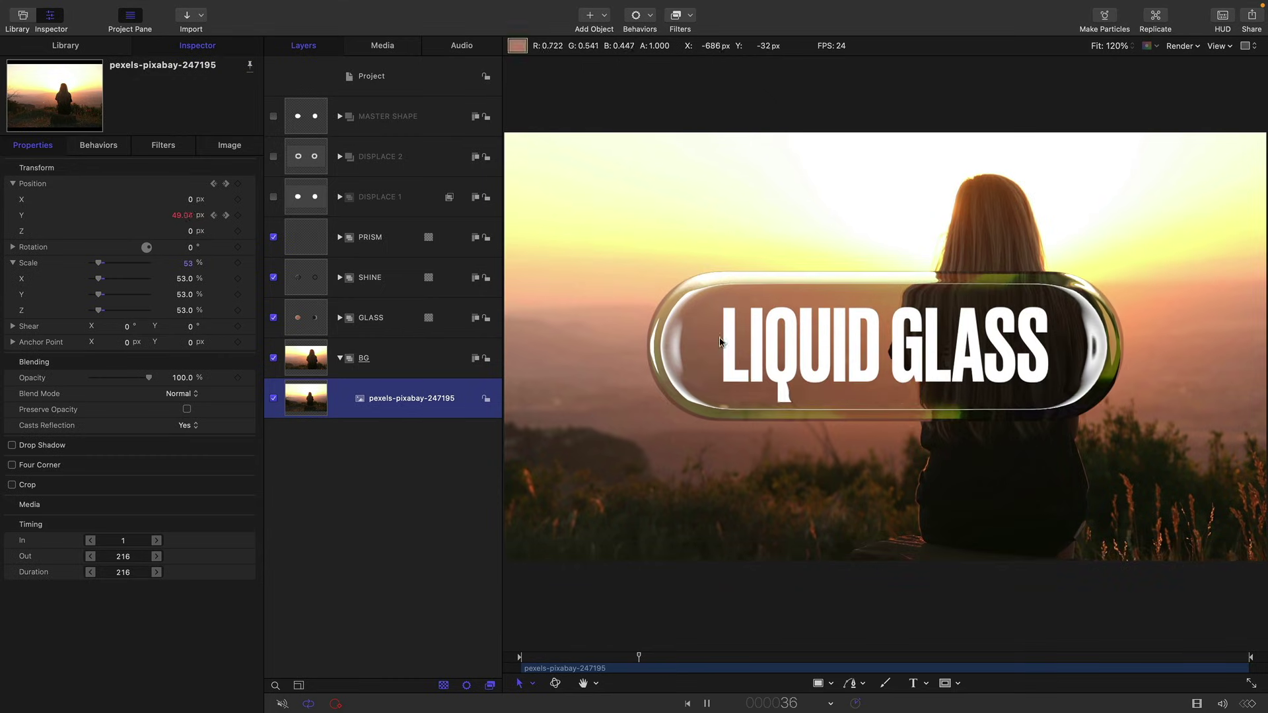
- Lower the Levels output white on IMAGE's Clone Layer to about 0.73
{"action": "left_click", "coordinate": [341, 319]}
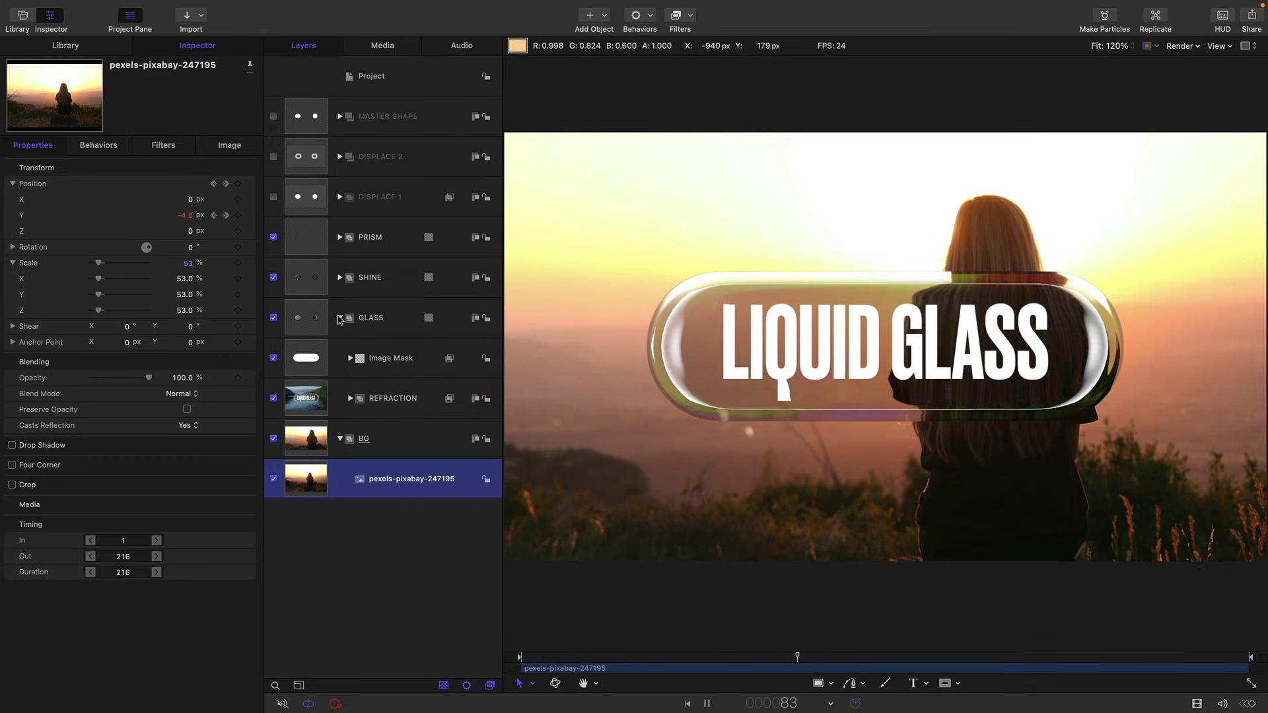
{"action": "left_click", "coordinate": [350, 398]}
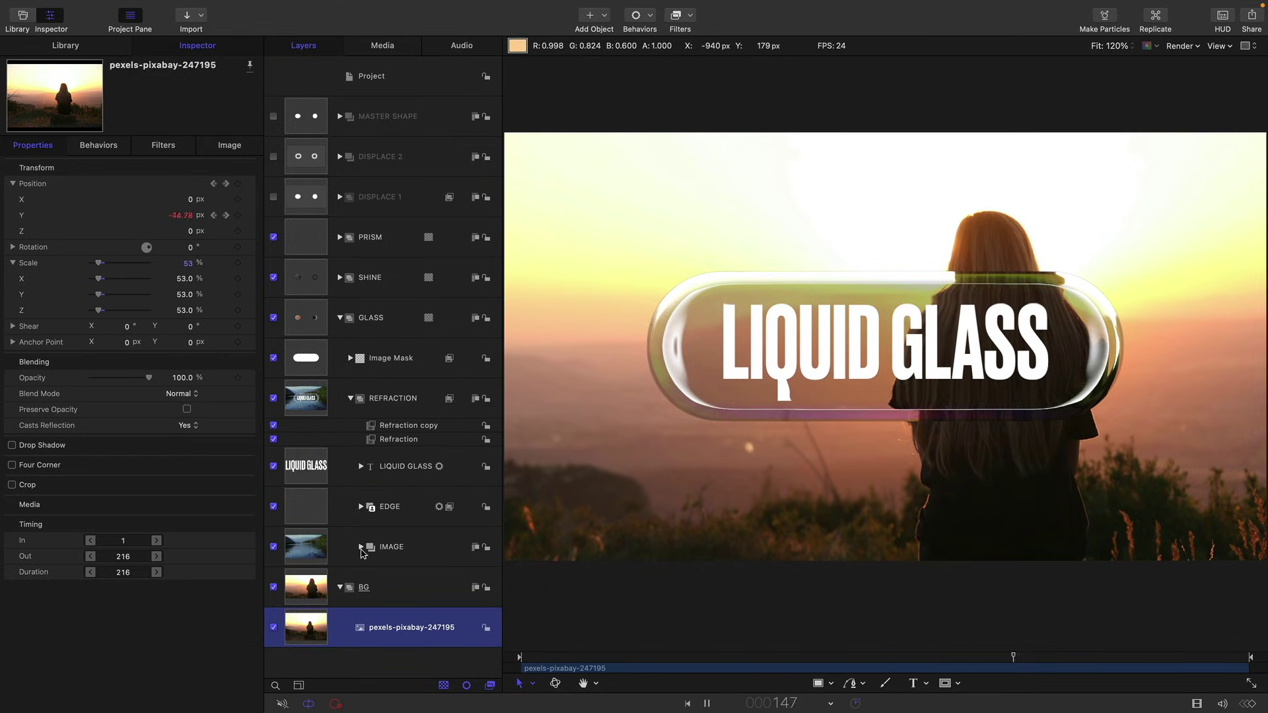
{"action": "left_click", "coordinate": [361, 547]}
{"action": "left_click", "coordinate": [368, 587]}
{"action": "left_click", "coordinate": [401, 628]}
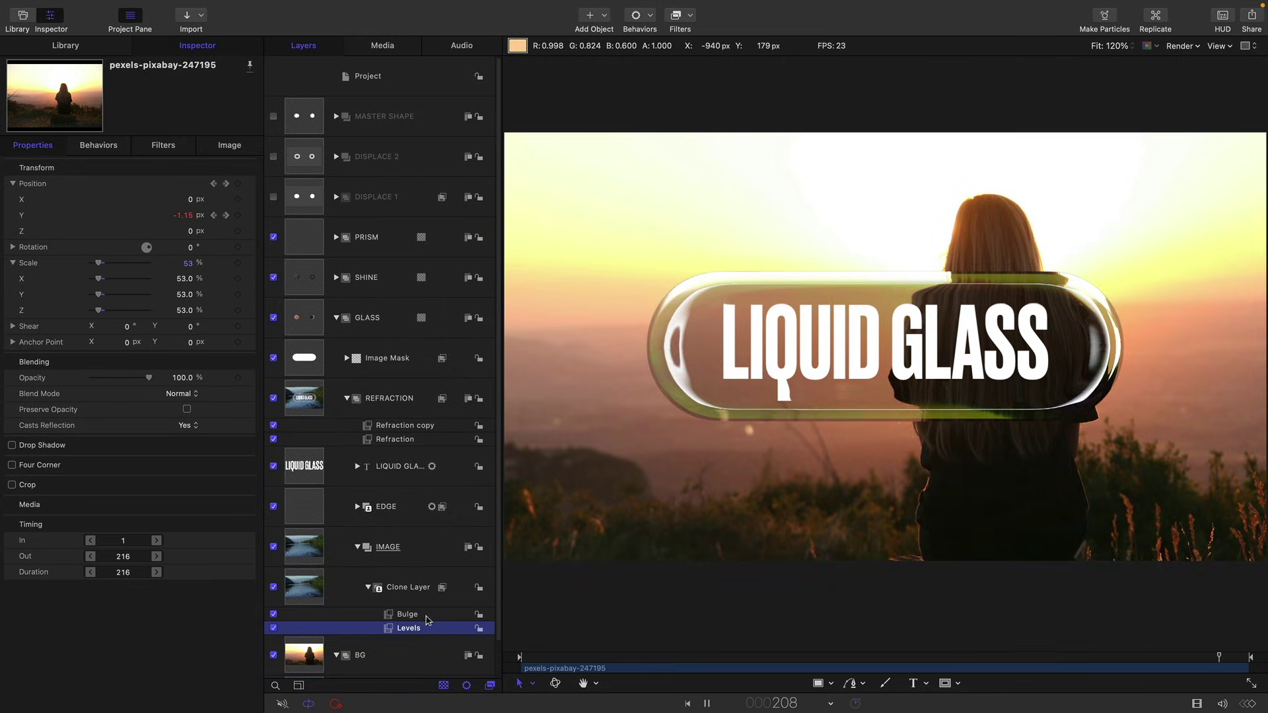
{"action": "left_click", "coordinate": [704, 704]}
{"action": "mouse_move", "coordinate": [202, 396]}
{"action": "left_mouse_down"}
{"action": "mouse_move", "coordinate": [261, 398]}
{"action": "mouse_move", "coordinate": [203, 393]}
{"action": "left_mouse_up"}
- Hide the EDGE rim layer and play the animation to compare the pill without it
{"action": "scroll", "coordinate": [380, 529], "scroll_direction": "down", "scroll_amount": 1}
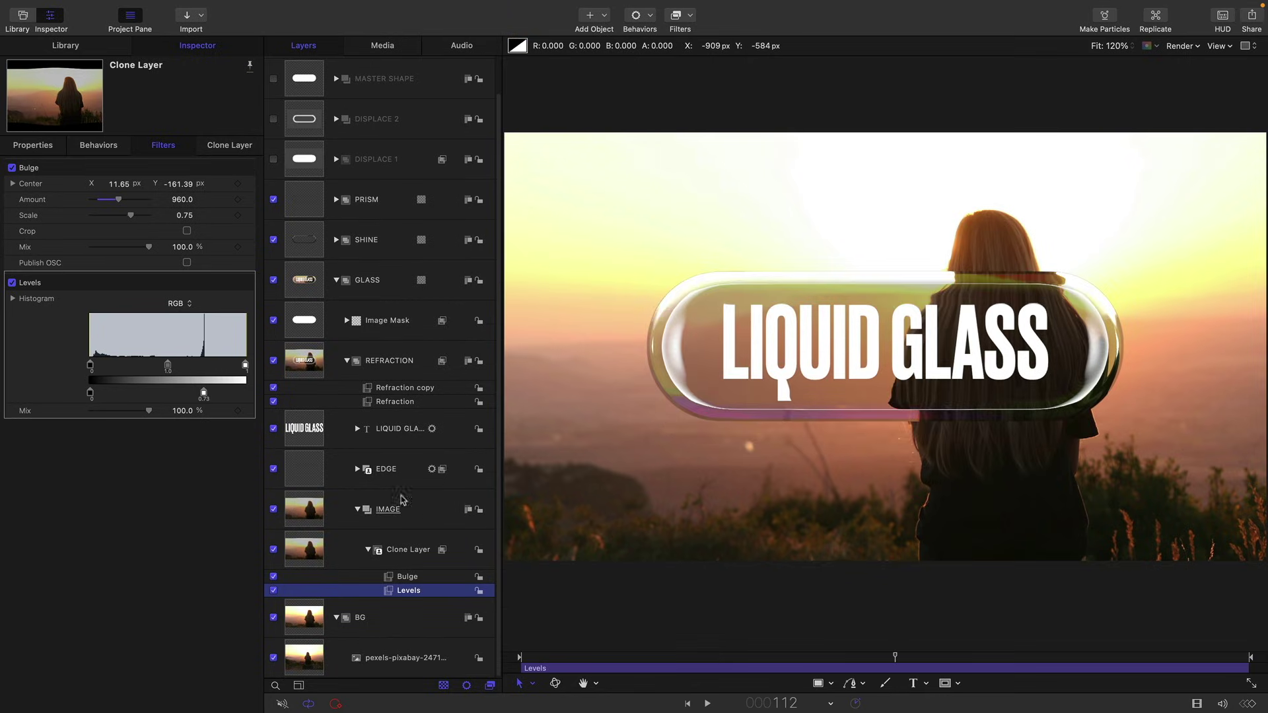
{"action": "left_click", "coordinate": [273, 470]}
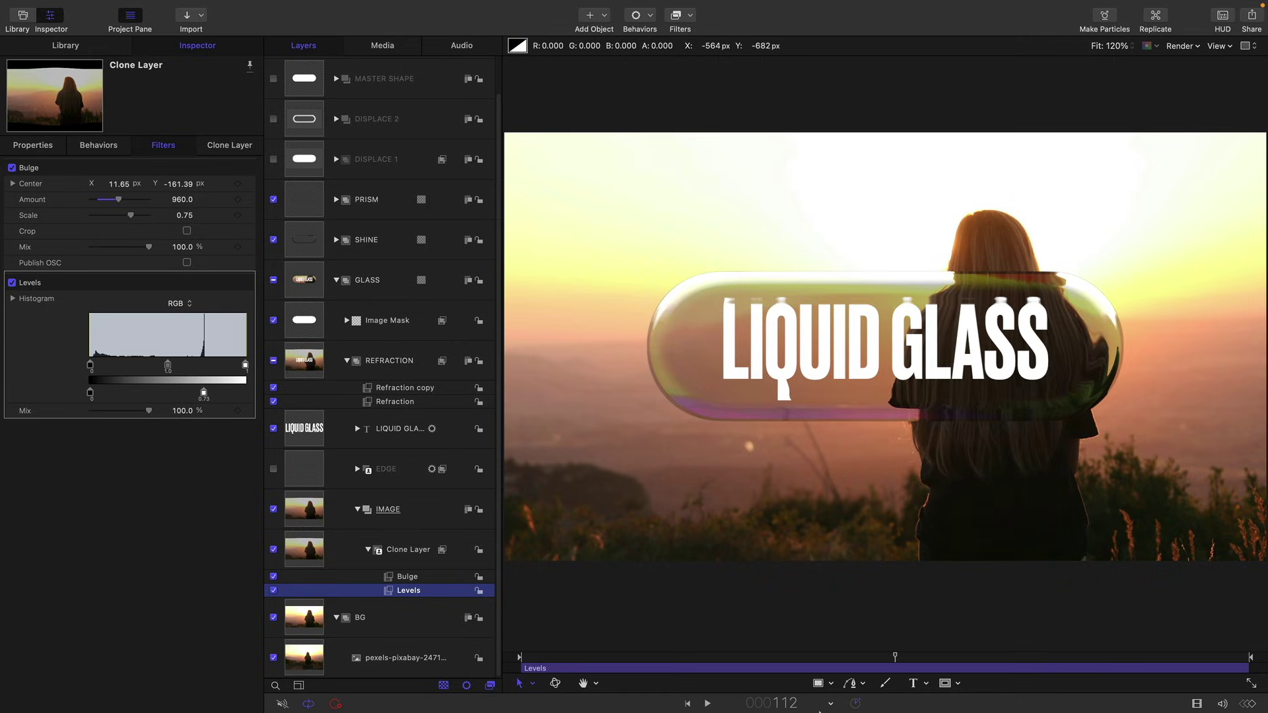
{"action": "left_click", "coordinate": [707, 703]}
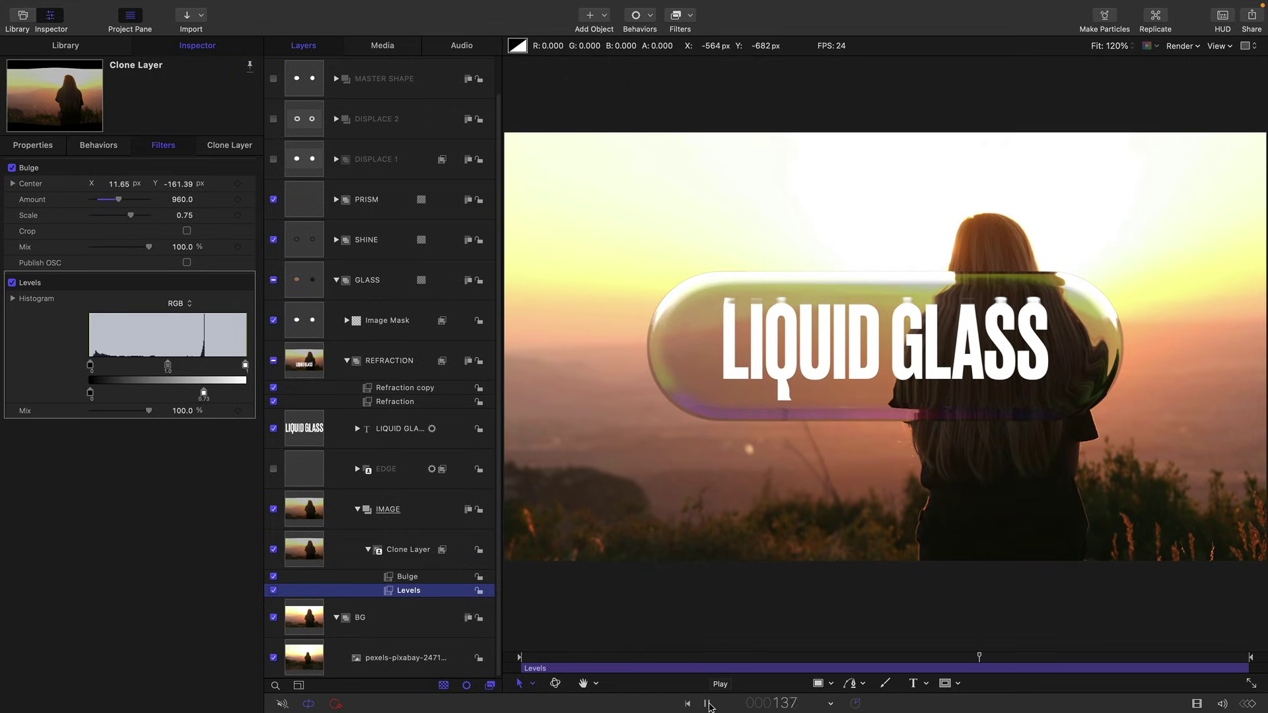
{"action": "left_click", "coordinate": [707, 704]}
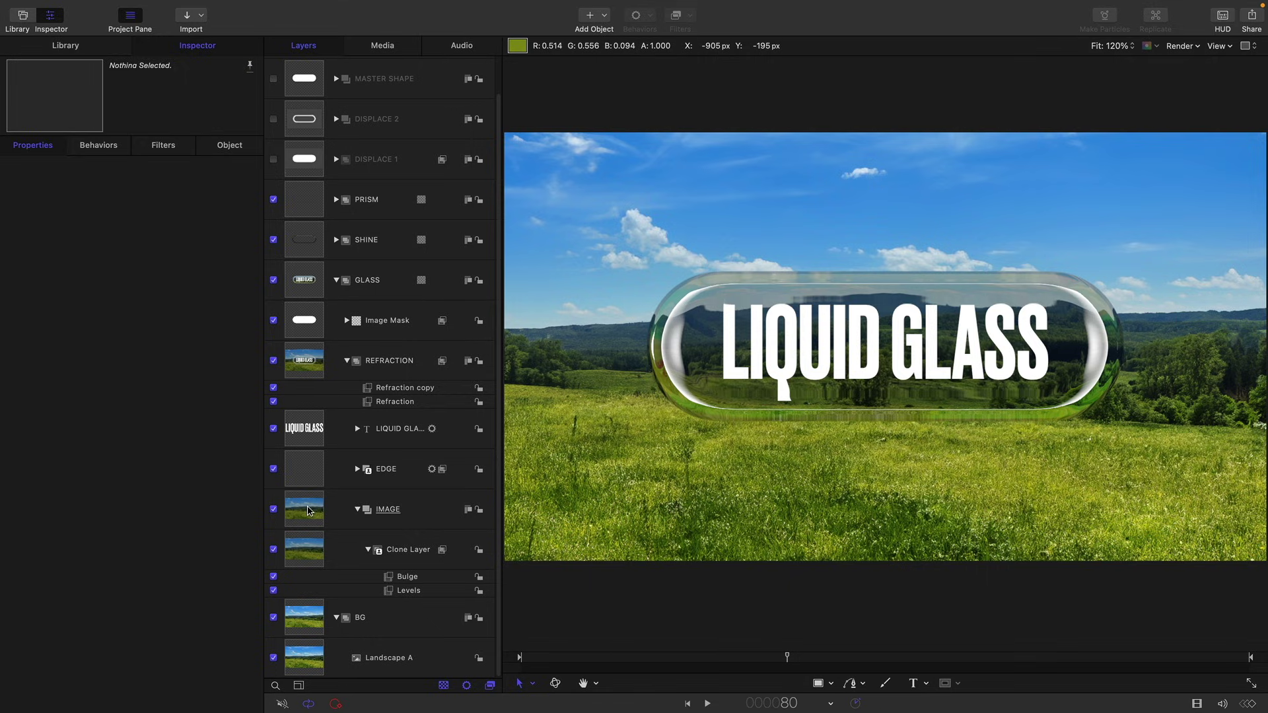
- Make a clone layer of the IMAGE layer
{"action": "left_click", "coordinate": [324, 521]}
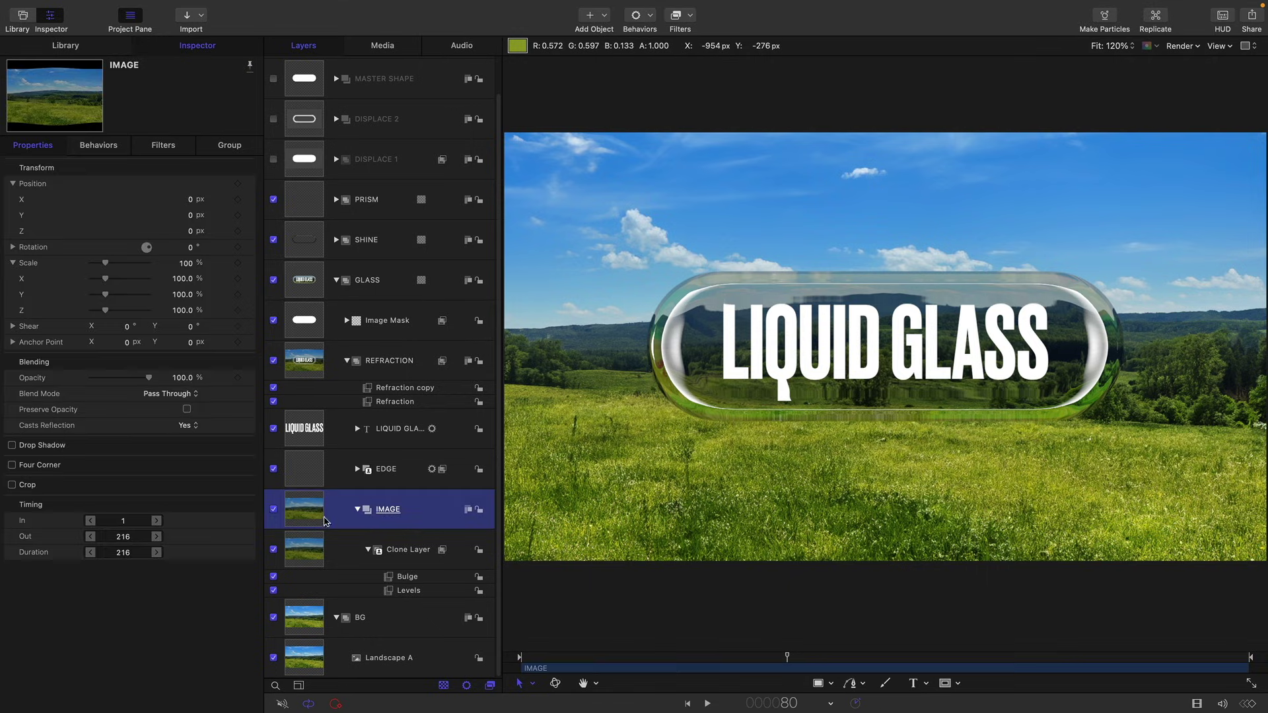
{"action": "right_click", "coordinate": [305, 506]}
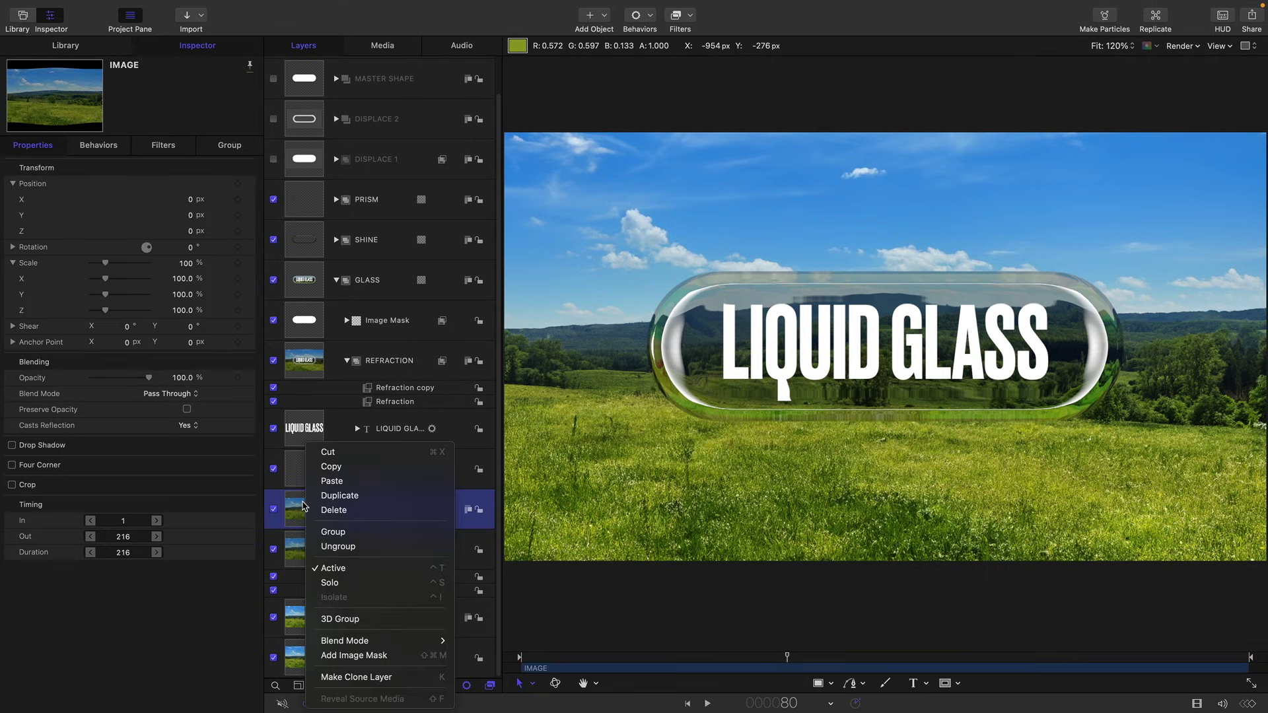
{"action": "left_click", "coordinate": [369, 678]}
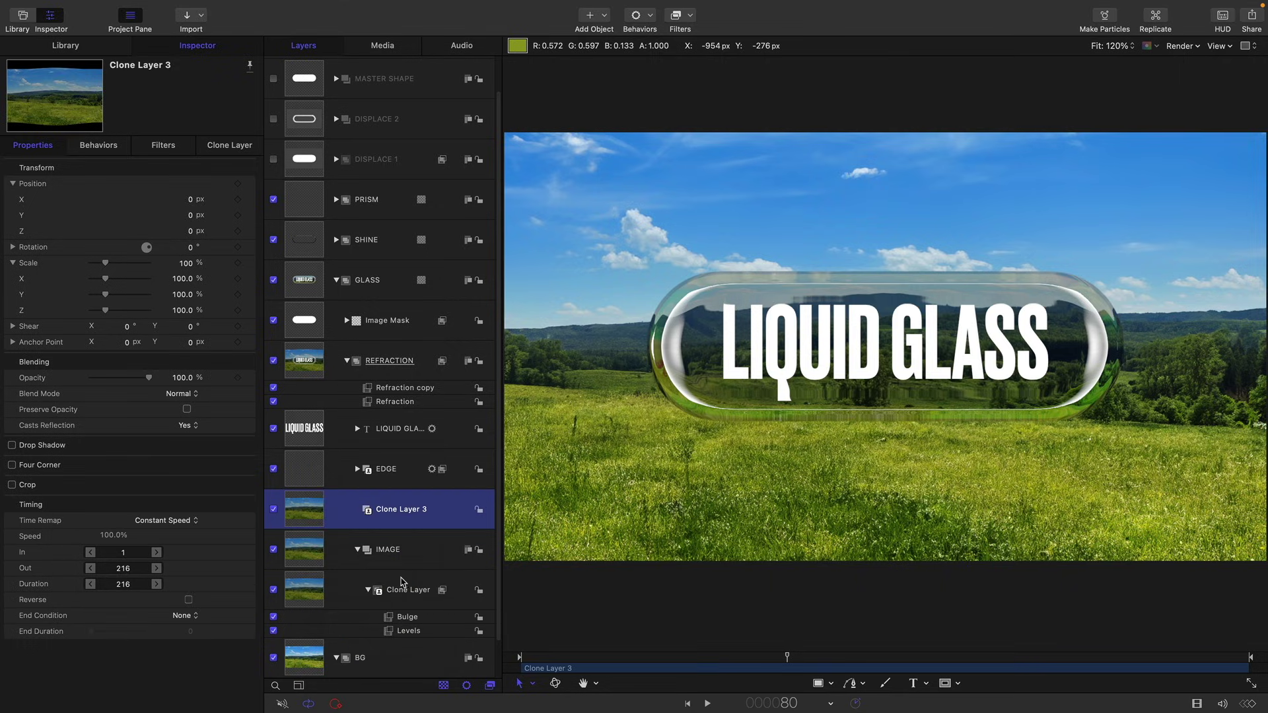
- Add an Image Mask to Clone Layer 3 with MASTER SHAPE as its source
{"action": "right_click", "coordinate": [299, 505]}
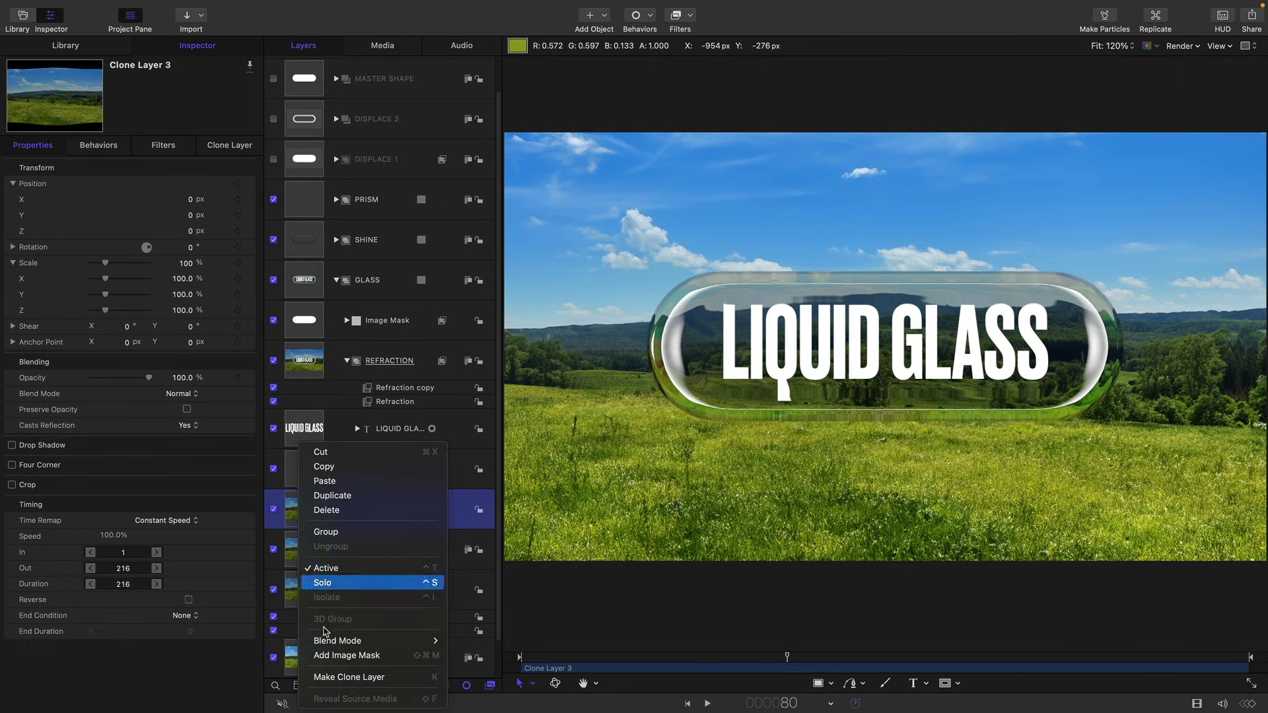
{"action": "left_click", "coordinate": [352, 656]}
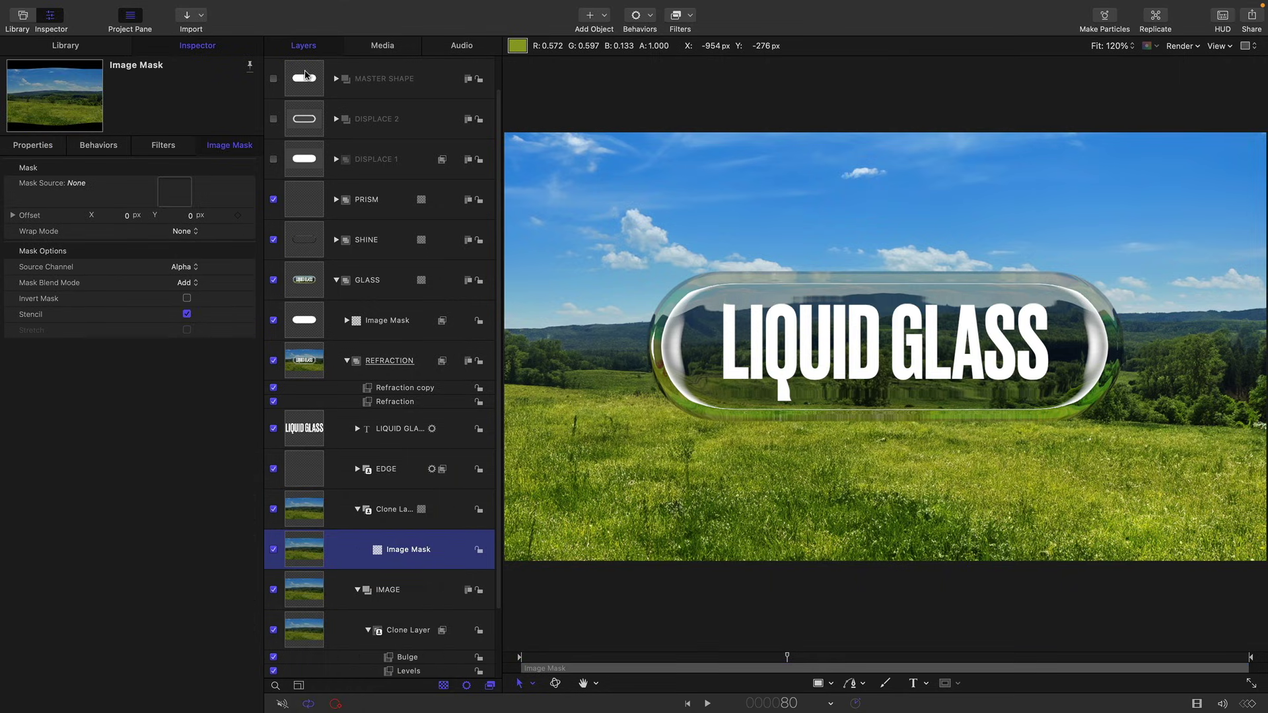
{"action": "left_click_drag", "start_coordinate": [305, 74], "coordinate": [174, 198]}
{"action": "scroll", "coordinate": [405, 562], "scroll_direction": "down", "scroll_amount": 2}
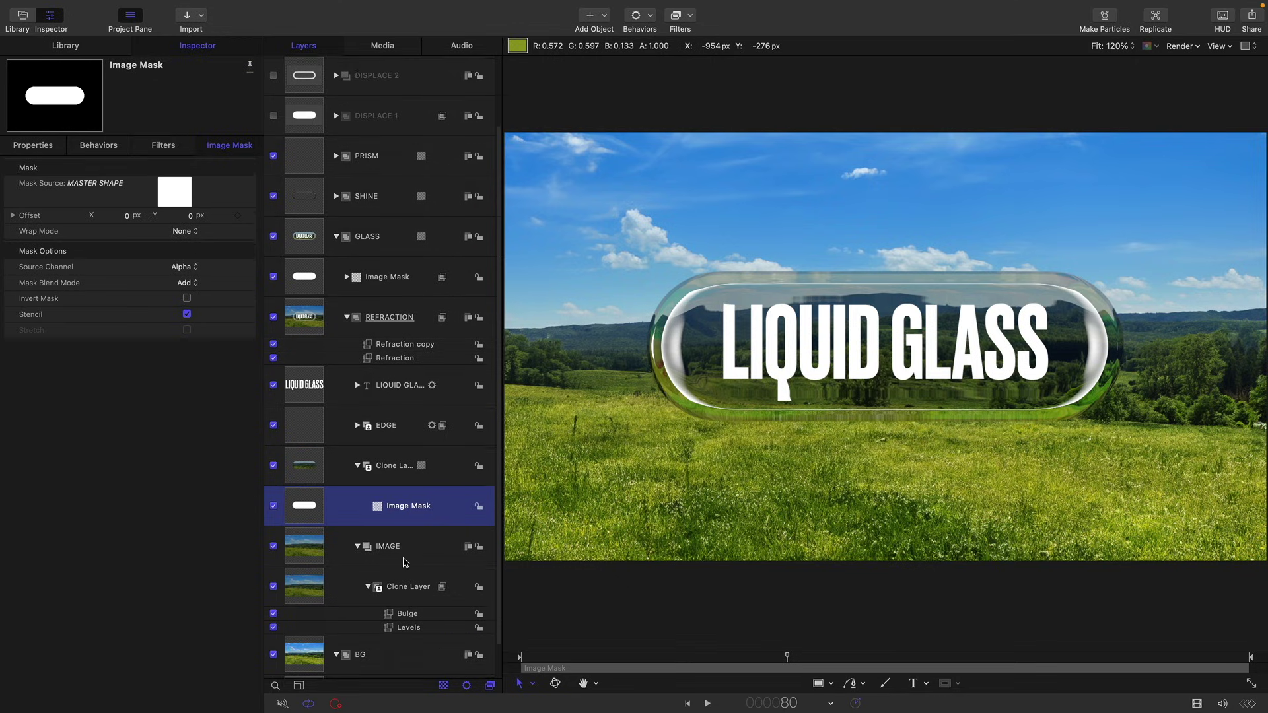
{"action": "scroll", "coordinate": [406, 562], "scroll_direction": "down", "scroll_amount": 1}
{"action": "left_click", "coordinate": [305, 436]}
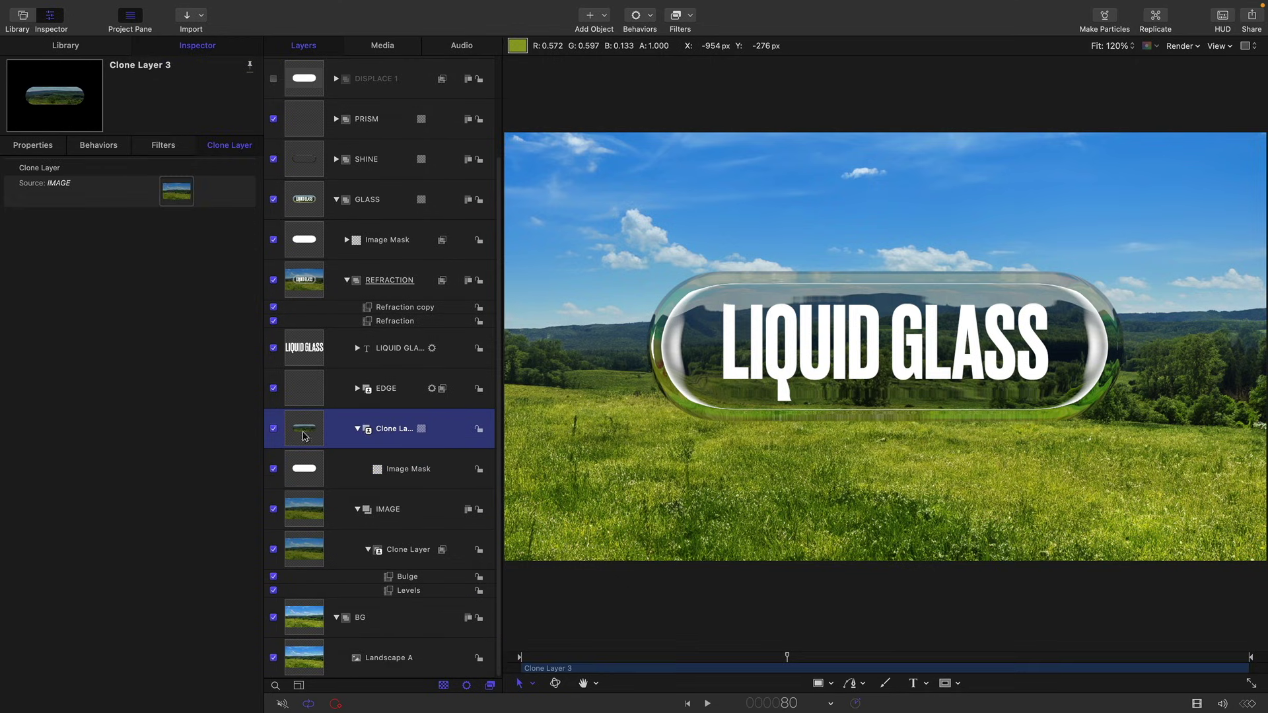
- Add a Gaussian Blur to Clone Layer 3 with Crop on and Amount 128
{"action": "left_click", "coordinate": [688, 17]}
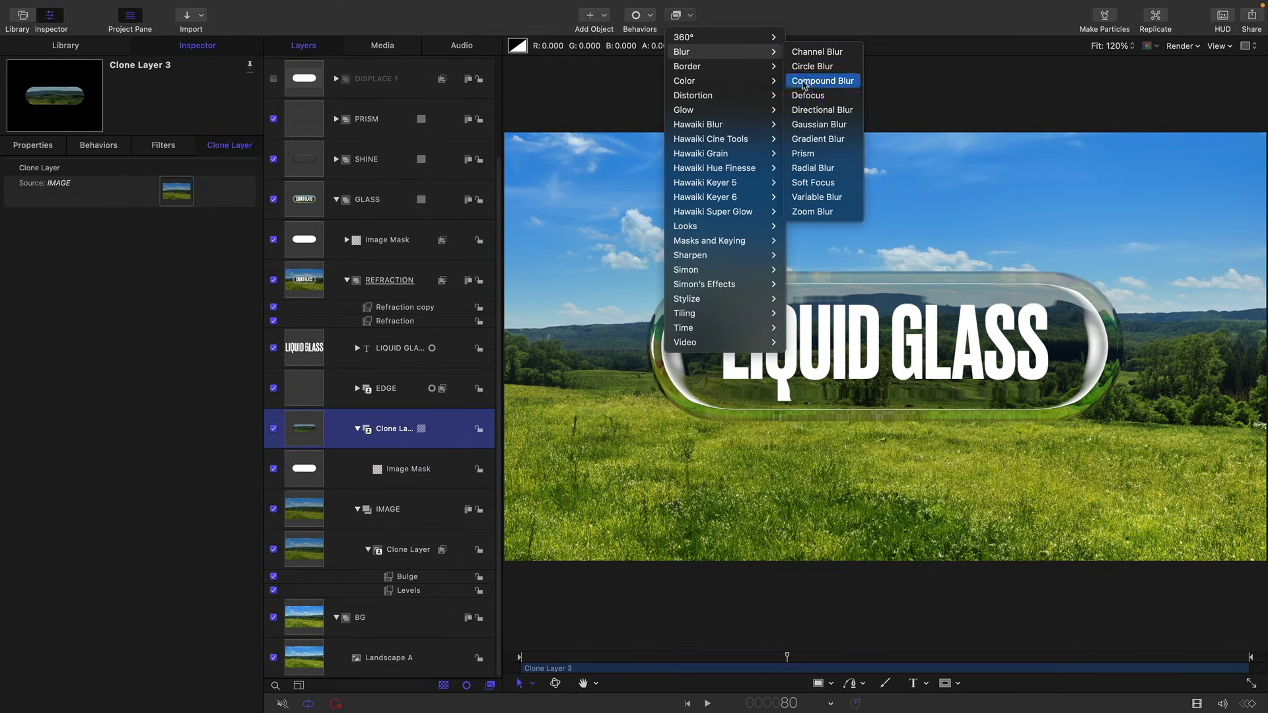
{"action": "left_click", "coordinate": [160, 315]}
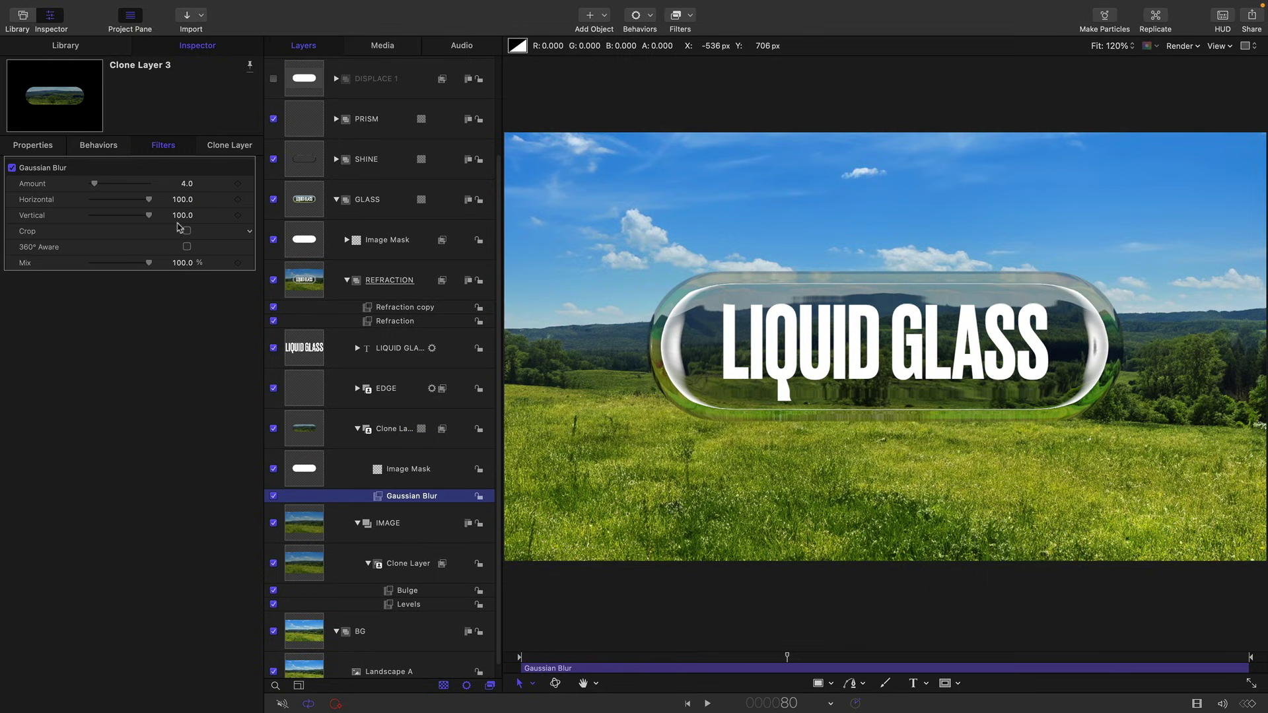
{"action": "left_click", "coordinate": [187, 231]}
{"action": "left_click", "coordinate": [187, 184]}
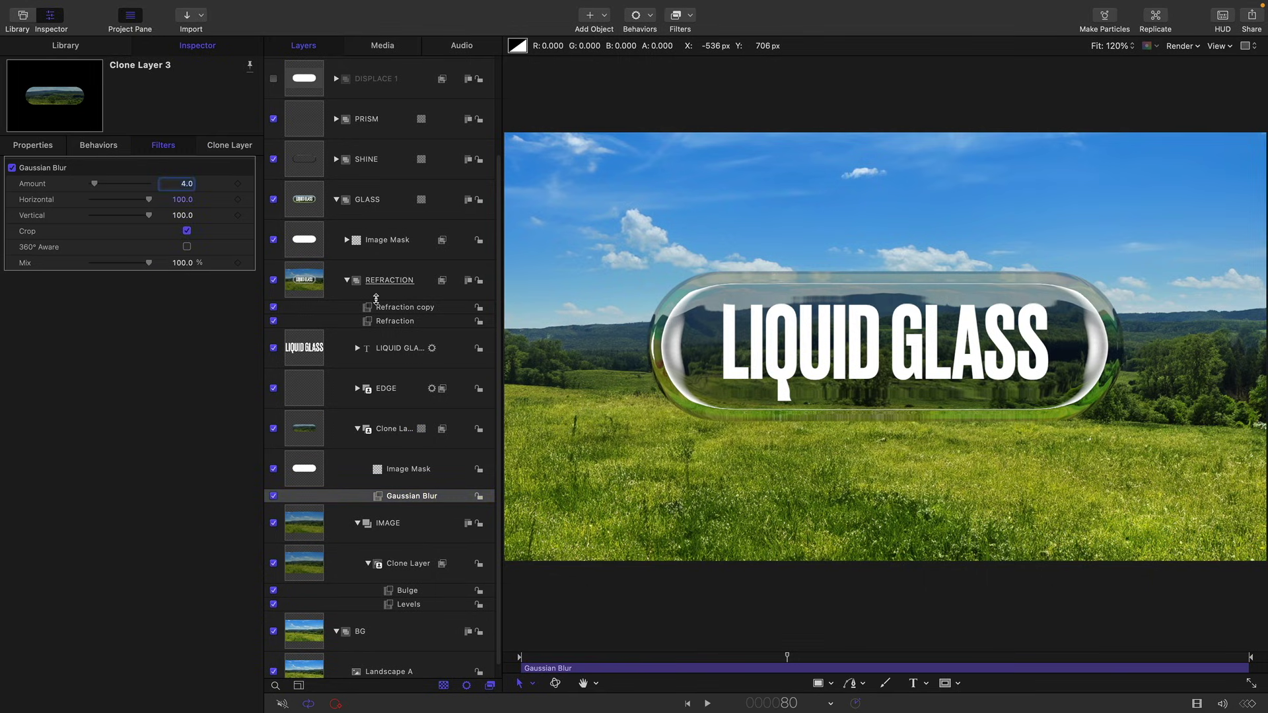
{"action": "type", "text": "64"}
{"action": "key", "text": "Return"}
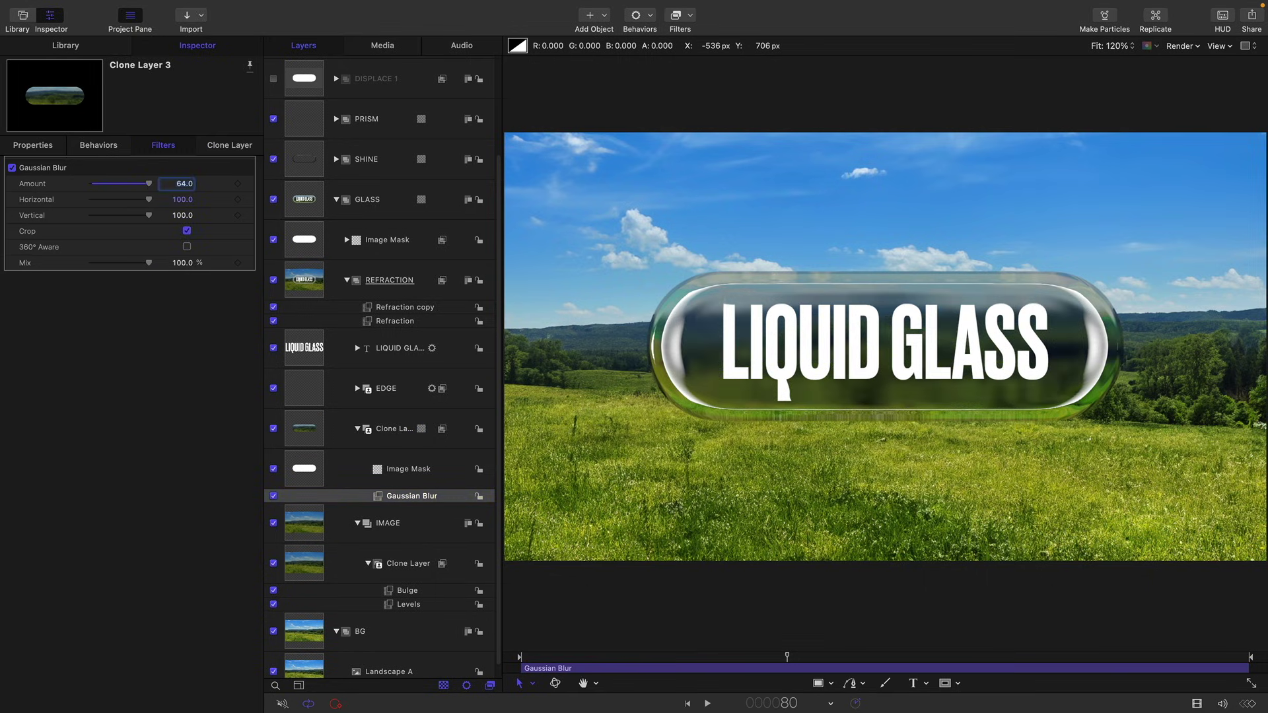
{"action": "type", "text": "128"}
{"action": "key", "text": "Return"}
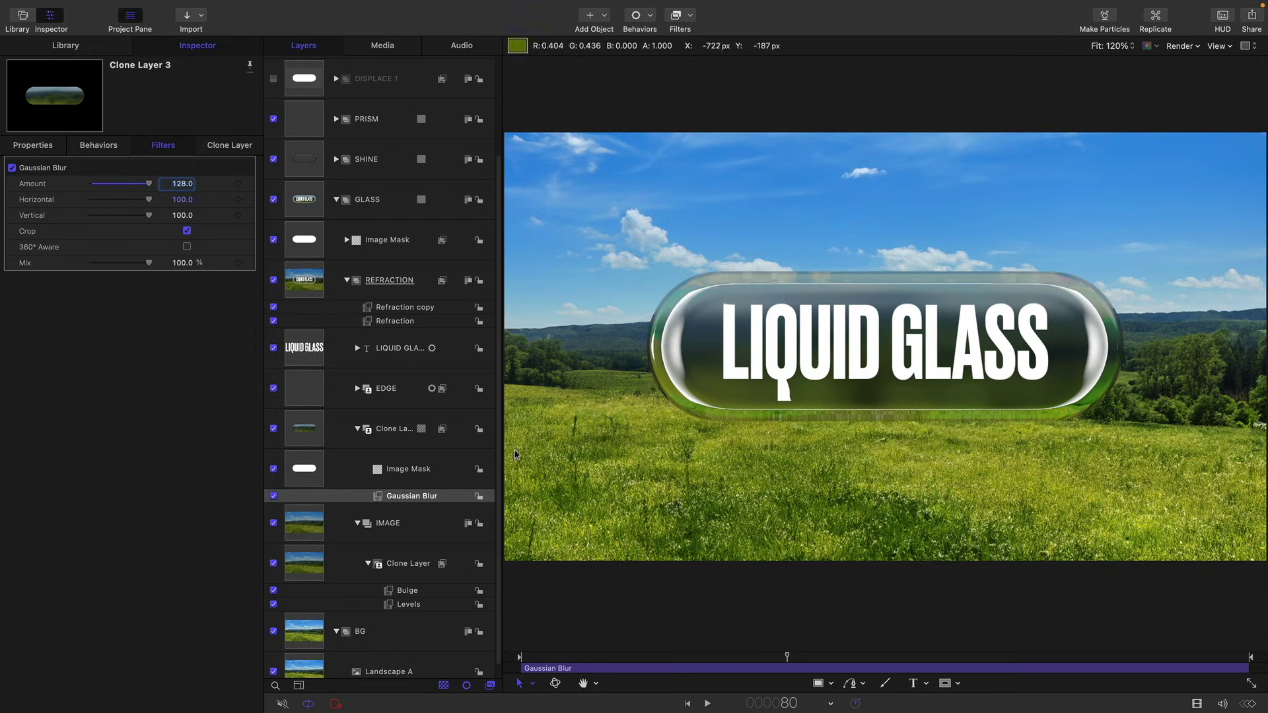
- Add a MinMax filter with Radius 50 to the clone's Image Mask
{"action": "left_click", "coordinate": [304, 465]}
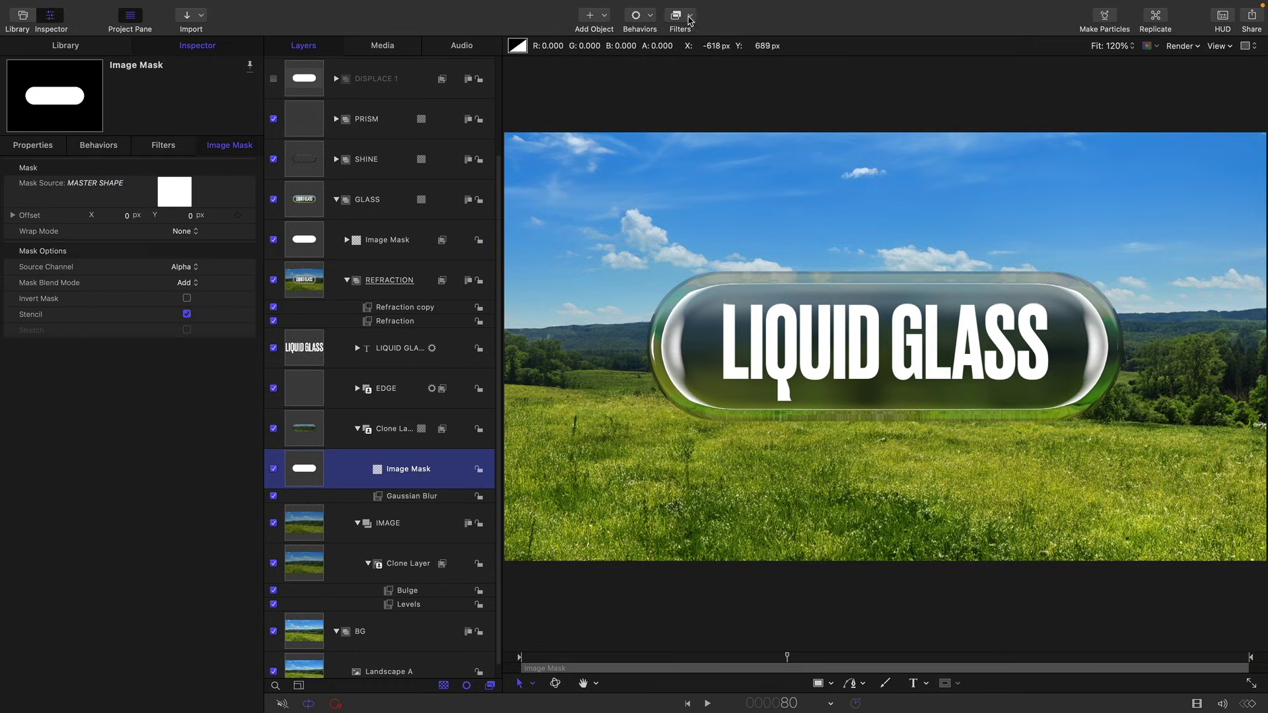
{"action": "left_click", "coordinate": [681, 14]}
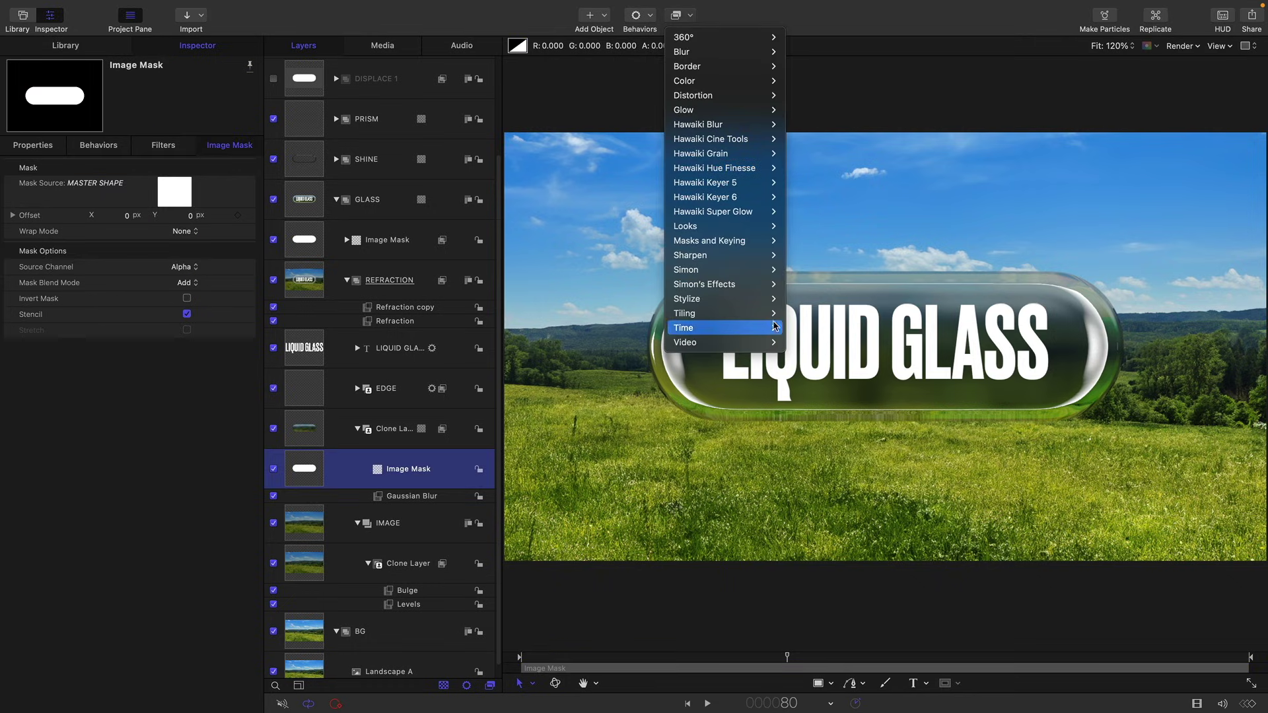
{"action": "mouse_move", "coordinate": [766, 298]}
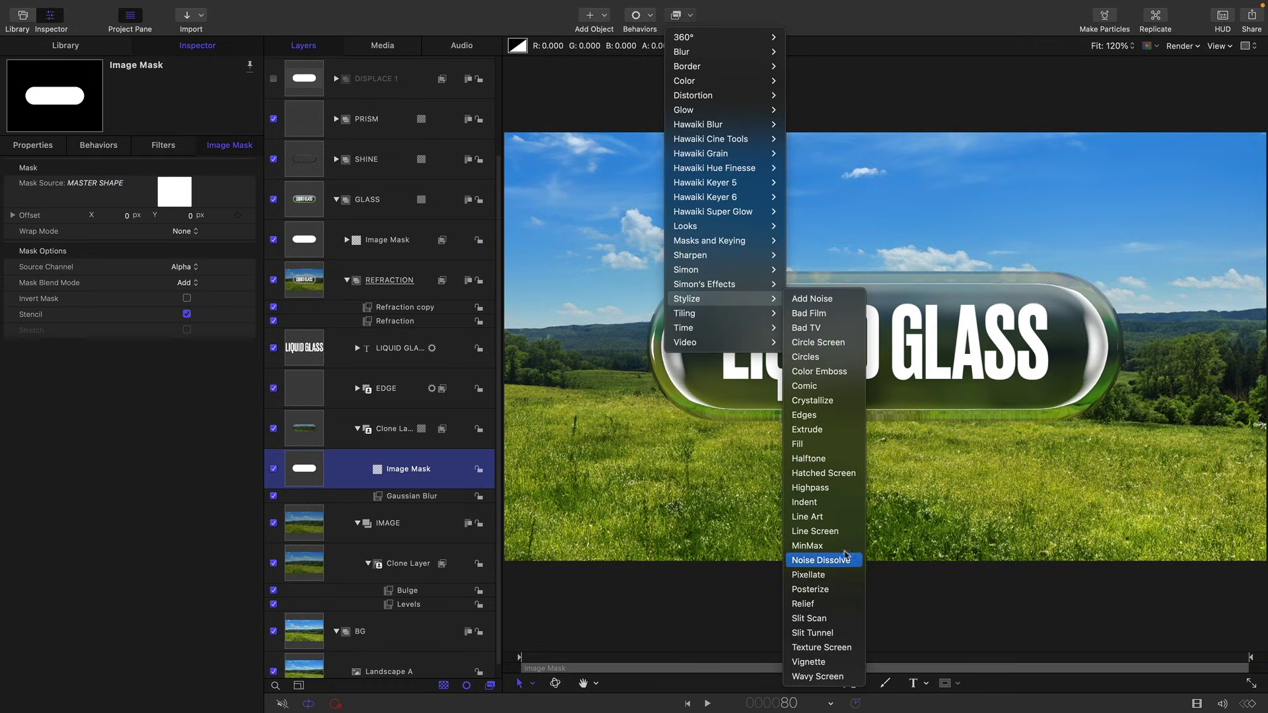
{"action": "left_click", "coordinate": [838, 545]}
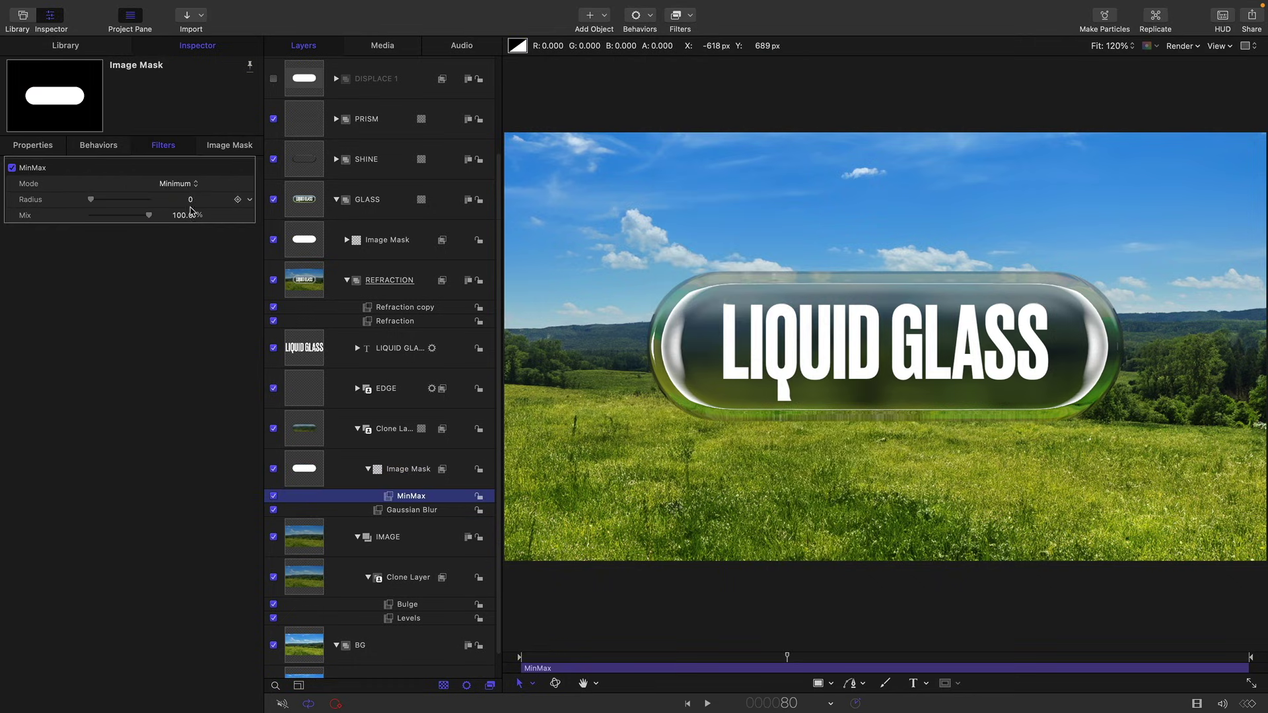
{"action": "left_click", "coordinate": [192, 201]}
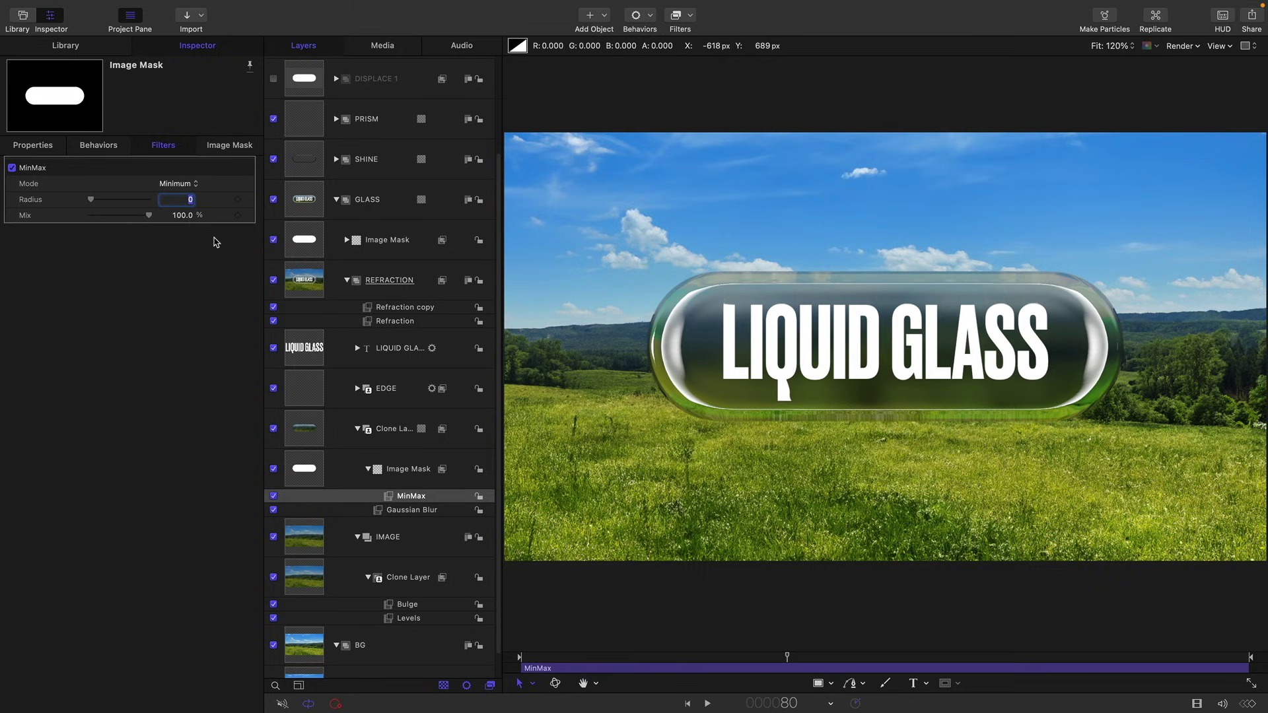
{"action": "type", "text": "50"}
{"action": "key", "text": "Return"}
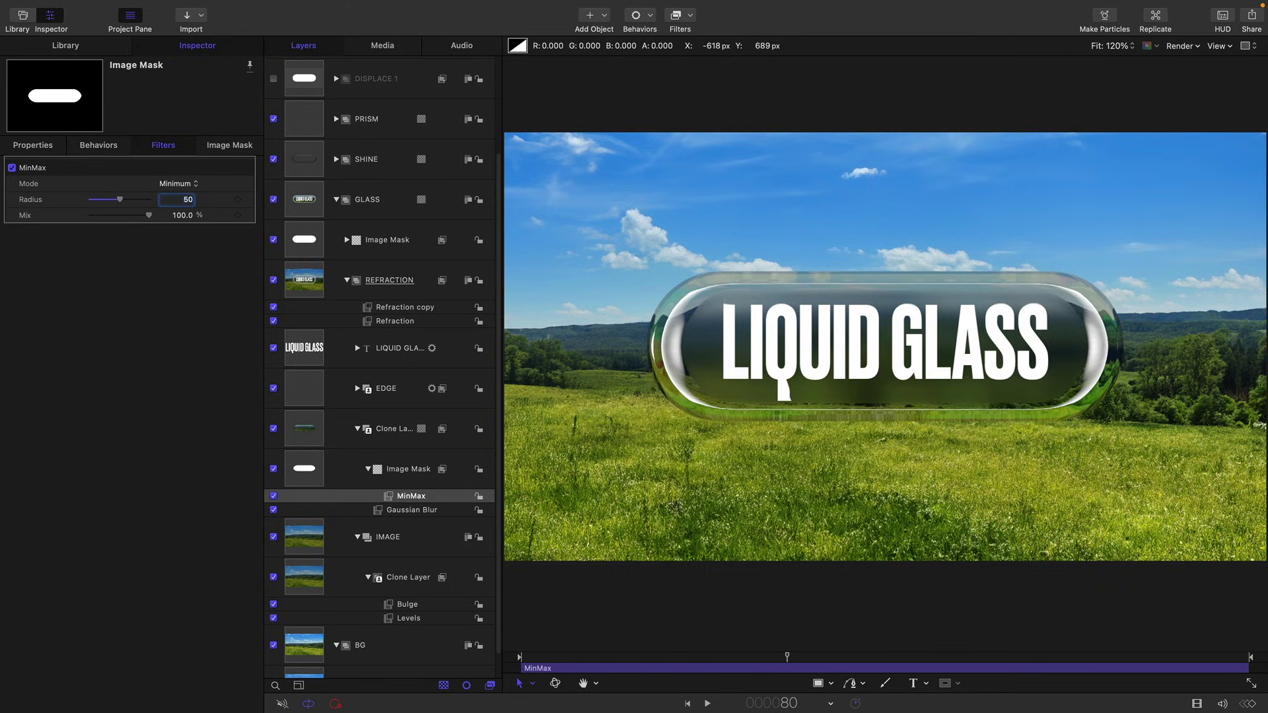
- Add a Gaussian Blur of 64 to the mask and compare with the frosted clone toggled
{"action": "left_click", "coordinate": [692, 17]}
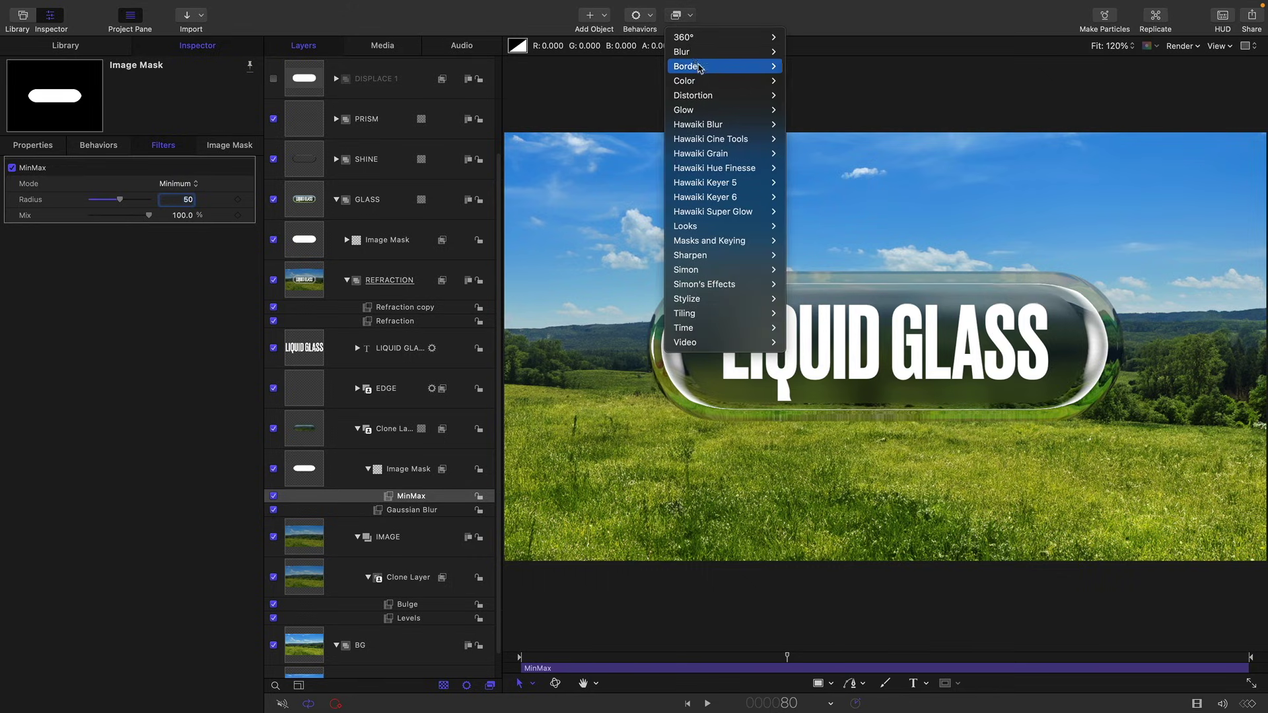
{"action": "left_click", "coordinate": [258, 165]}
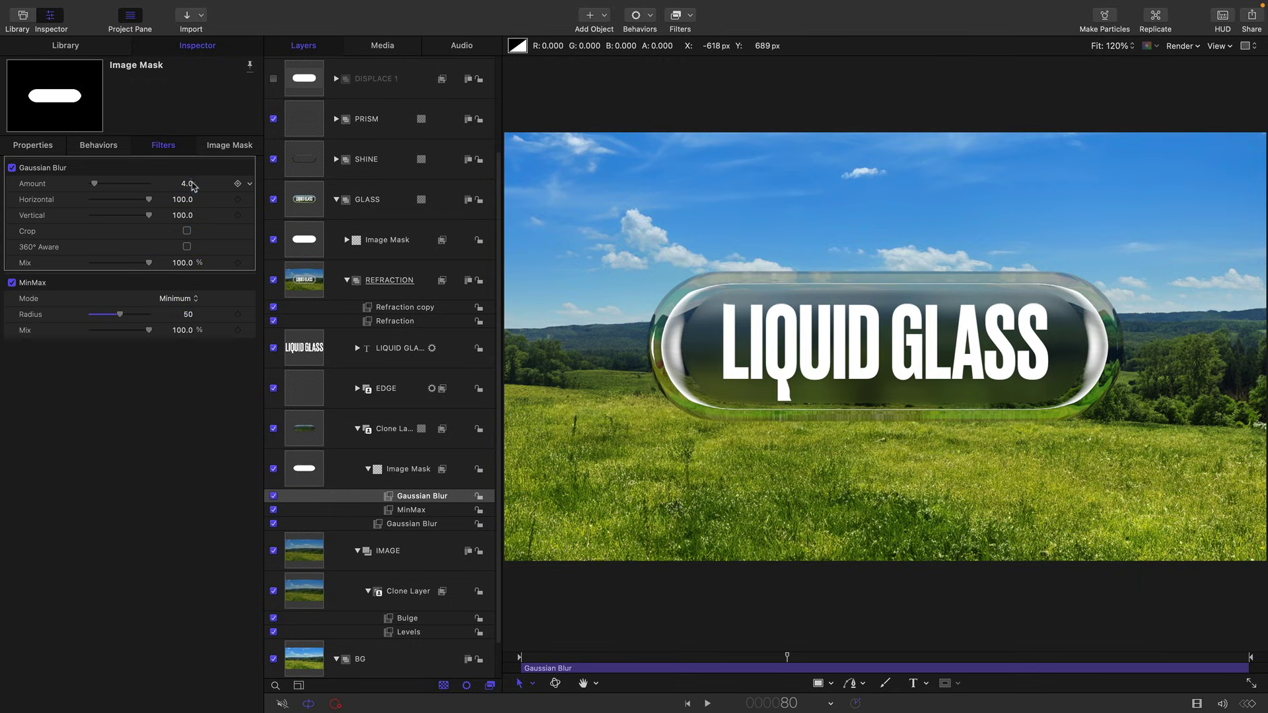
{"action": "left_click", "coordinate": [188, 184]}
{"action": "type", "text": "64"}
{"action": "key", "text": "Return"}
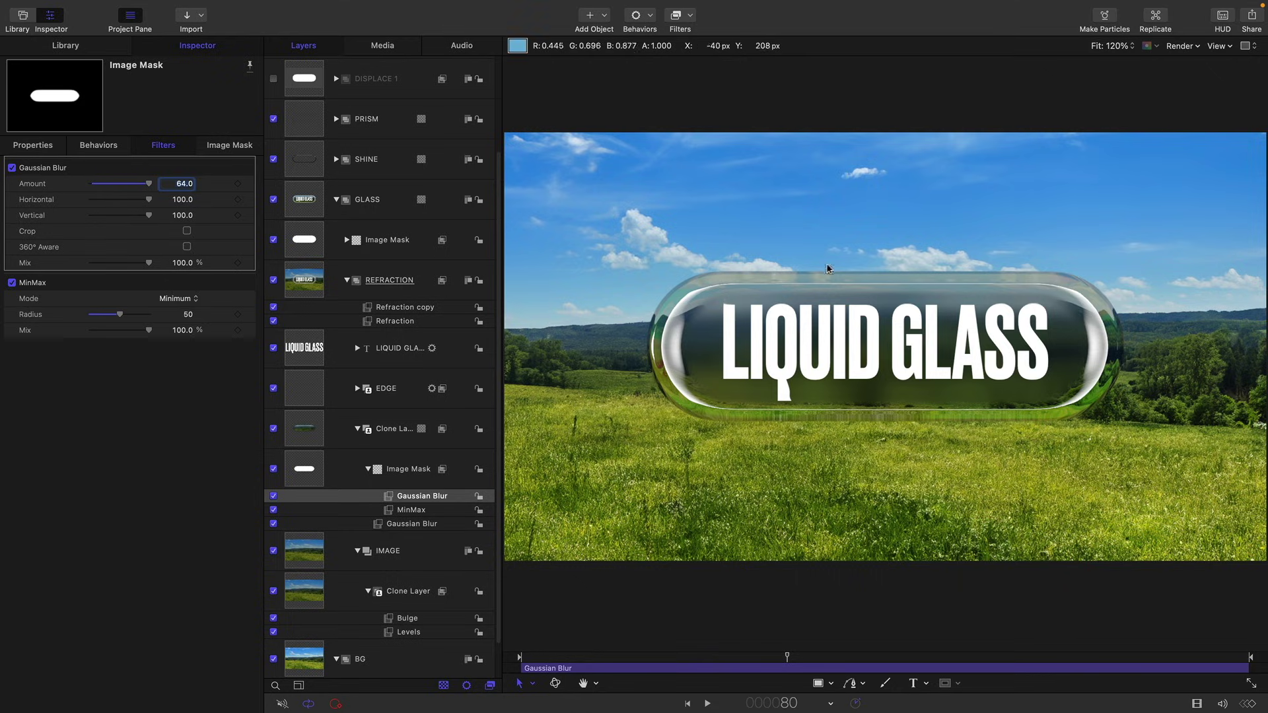
{"action": "key", "text": "Return"}
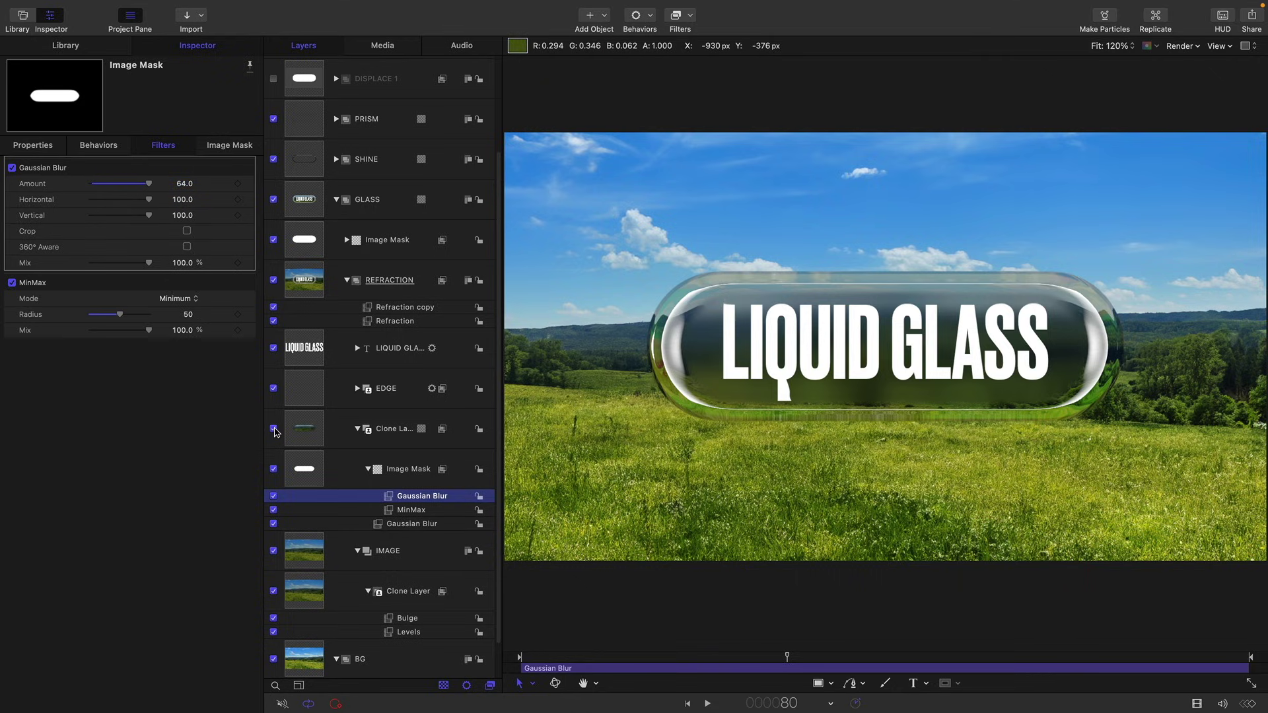
{"action": "left_click", "coordinate": [273, 429]}
{"action": "left_click", "coordinate": [273, 429]}
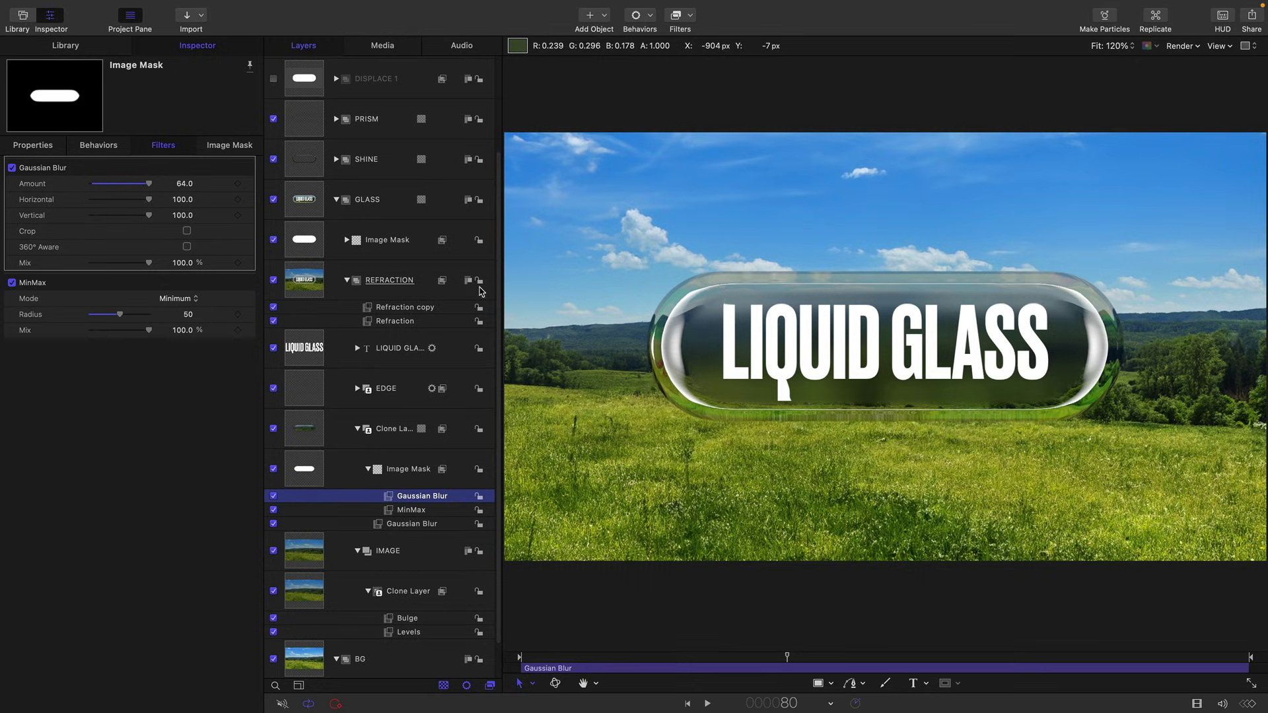
- Change the Image Mask's MinMax radius from 50 to 30
{"action": "left_click", "coordinate": [188, 314]}
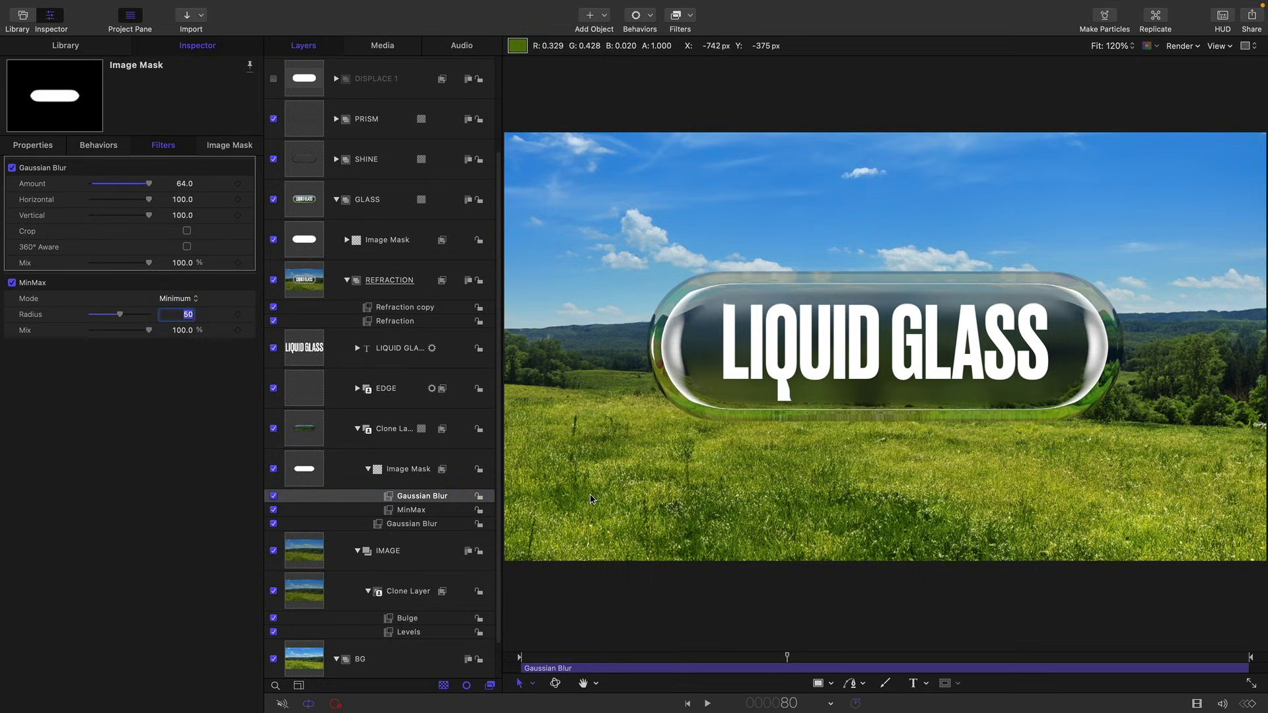
{"action": "type", "text": "30"}
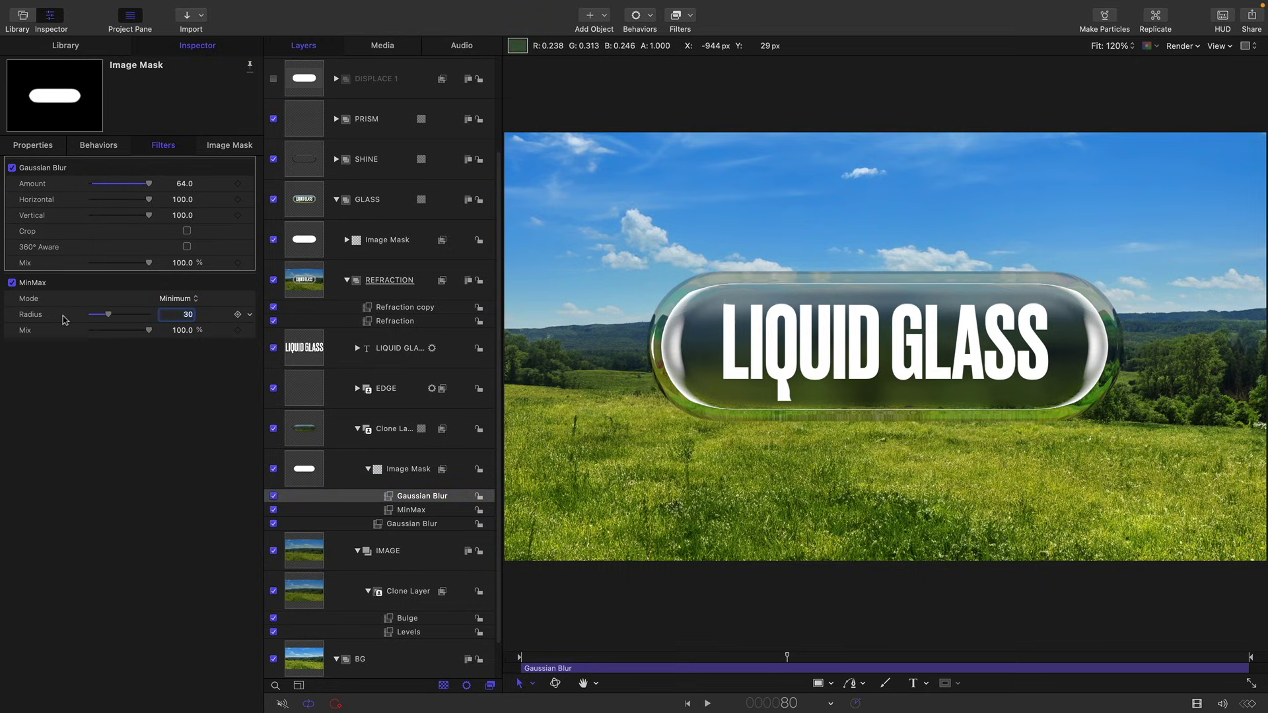